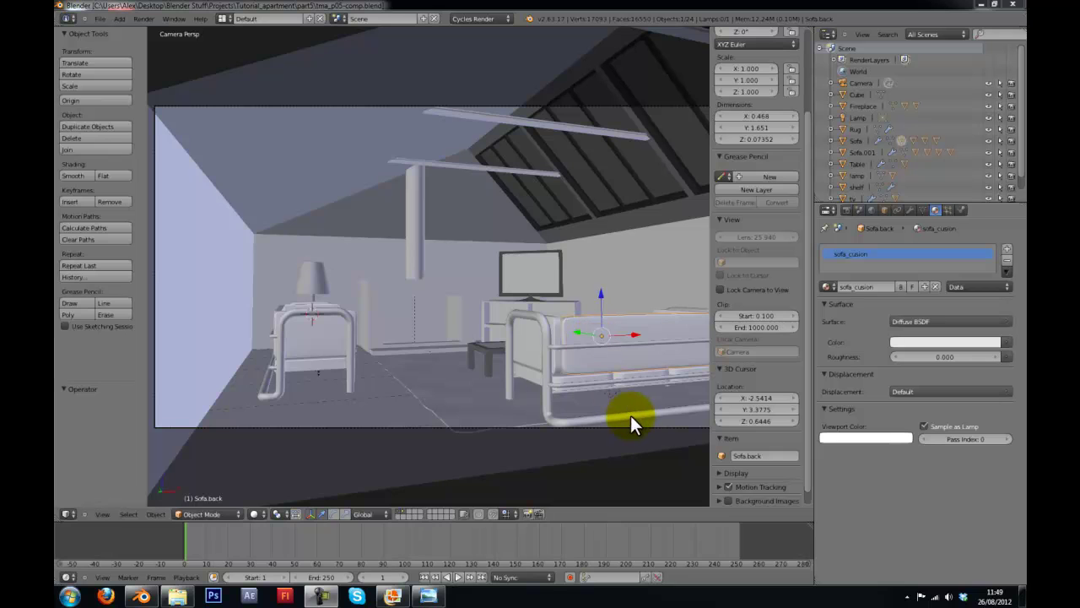
pyautogui.rightClick(631, 413)
pyautogui.scroll(-1, 549, 305)
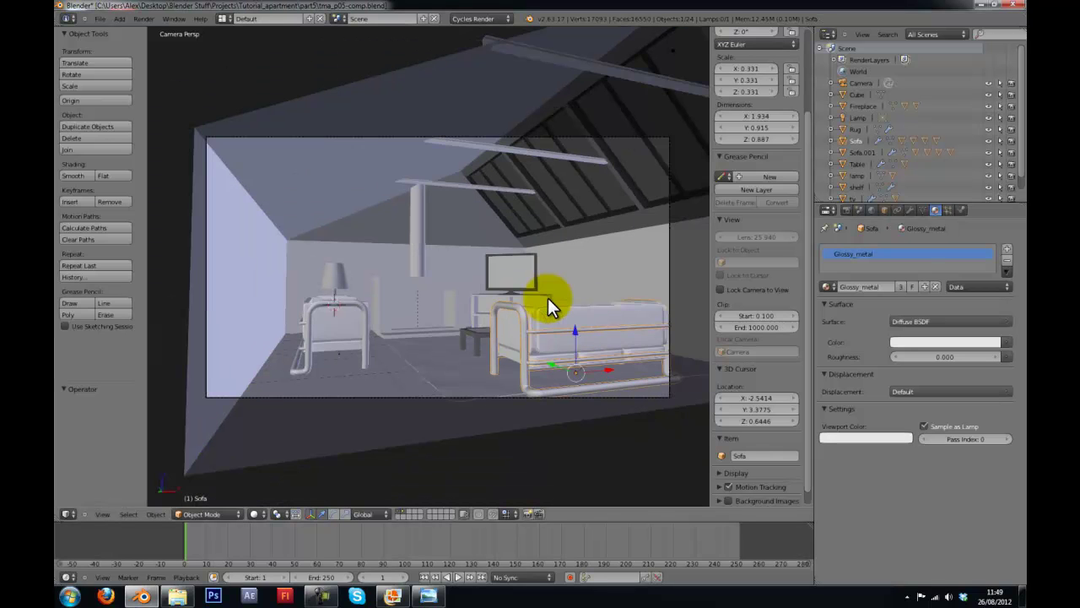
pyautogui.scroll(1, 548, 305)
pyautogui.scroll(-1, 547, 306)
pyautogui.scroll(1, 547, 305)
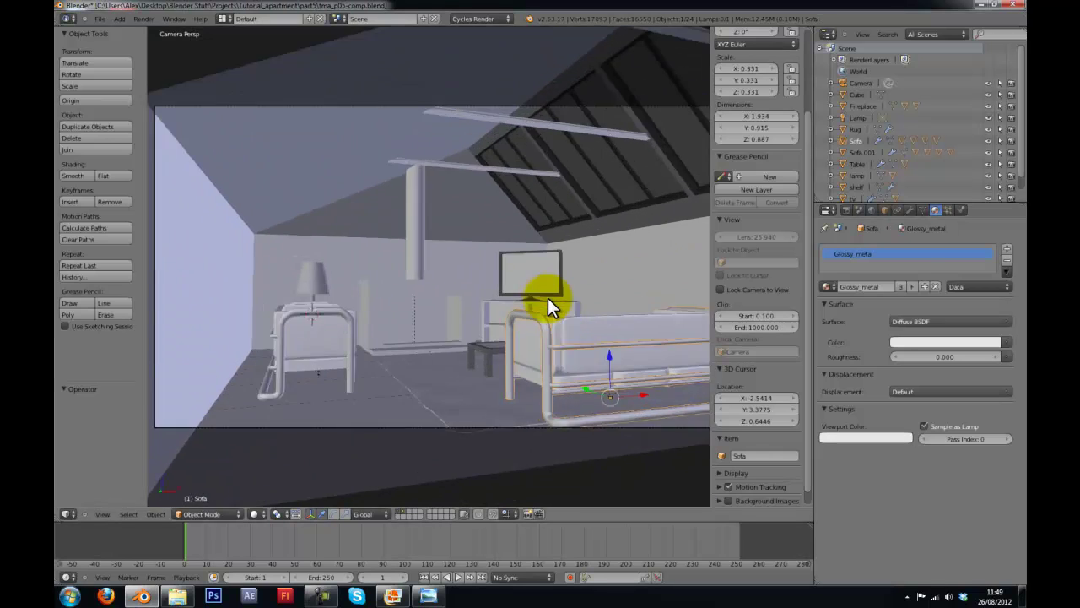
pyautogui.scroll(1, 548, 300)
pyautogui.scroll(-1, 548, 299)
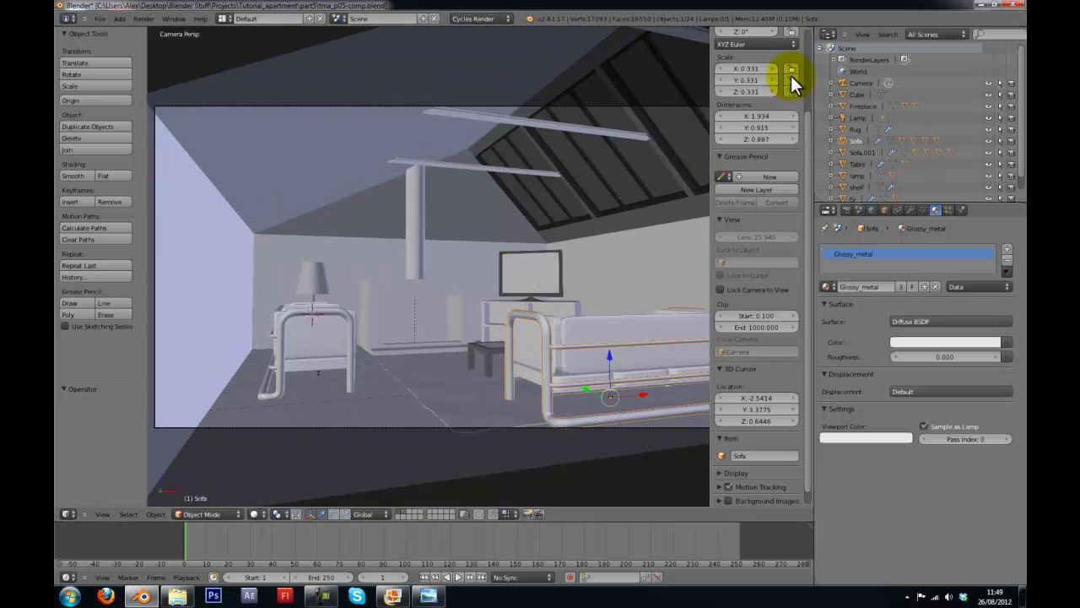
# Save the apartment scene over the existing file
pyautogui.hotkey('ctrl', 's')
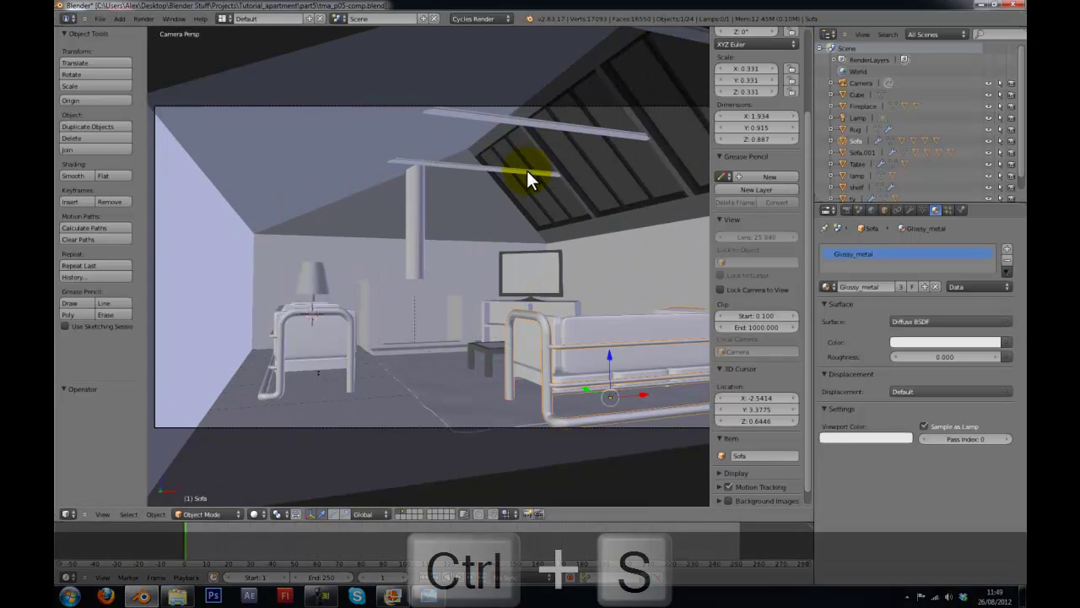
pyautogui.click(528, 172)
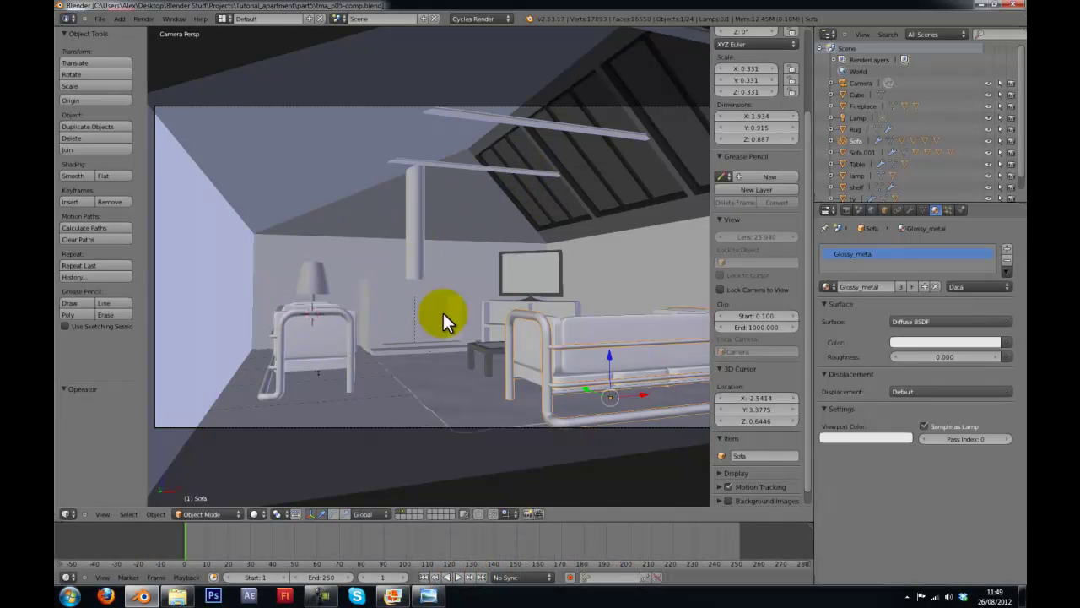
# Rename the room's mesh object to "Room" and save the file
pyautogui.rightClick(418, 462)
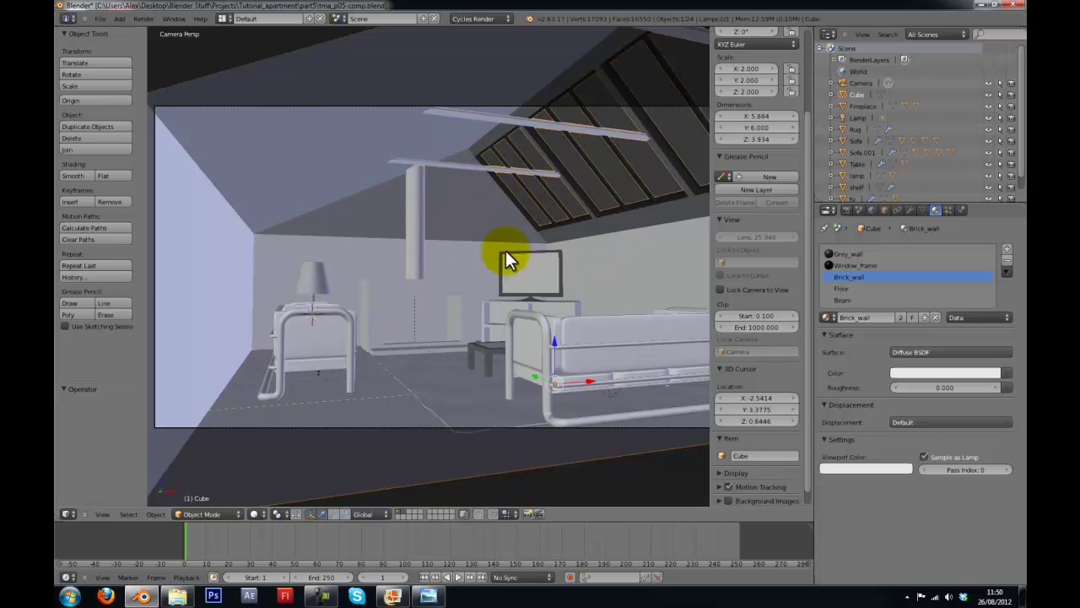
pyautogui.click(757, 455)
pyautogui.write('Room')
pyautogui.press('Return')
pyautogui.hotkey('ctrl', 's')
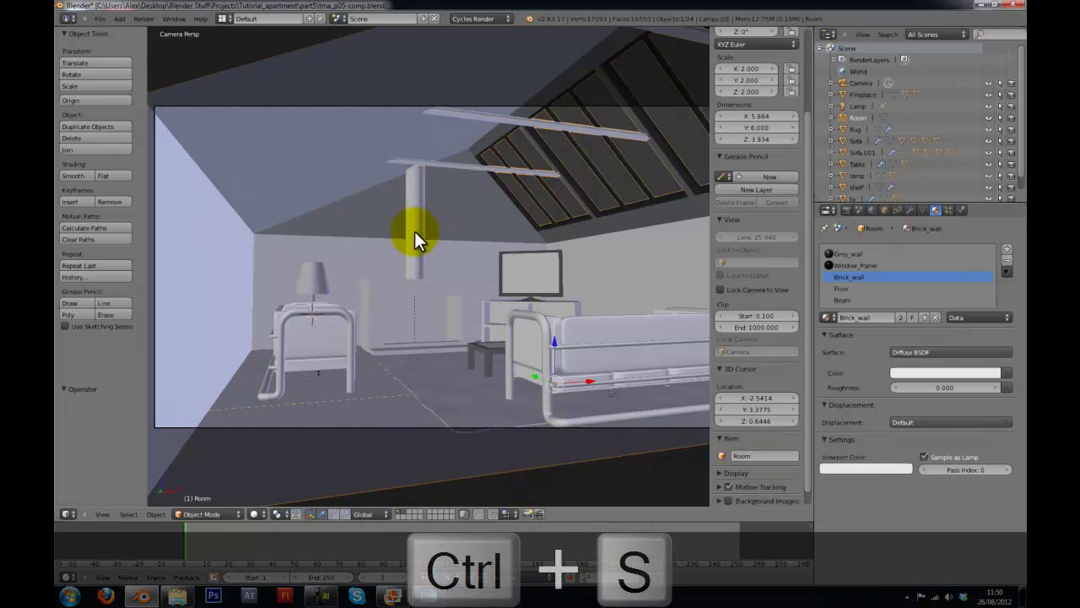
# Deselect all of the room's mesh geometry in Edit Mode and make Grey_wall its active material
pyautogui.press('Tab')
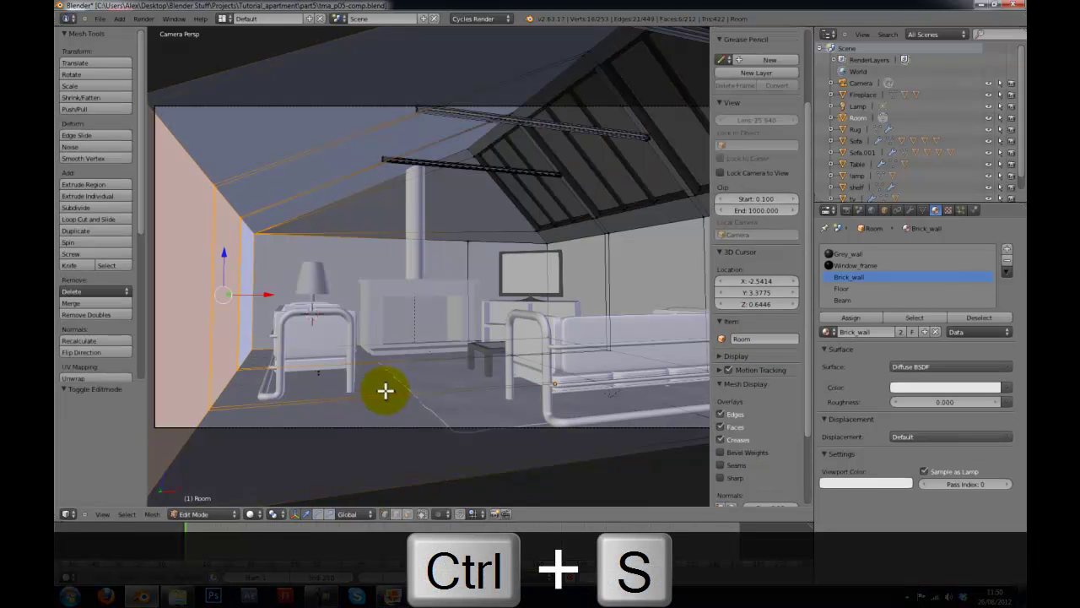
pyautogui.press('a')
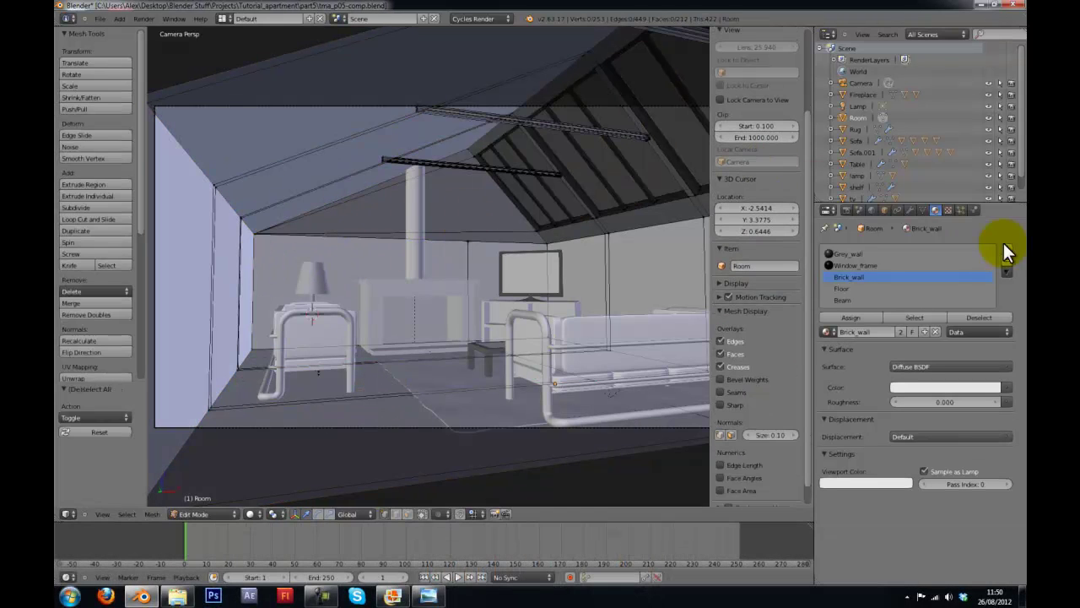
pyautogui.click(863, 254)
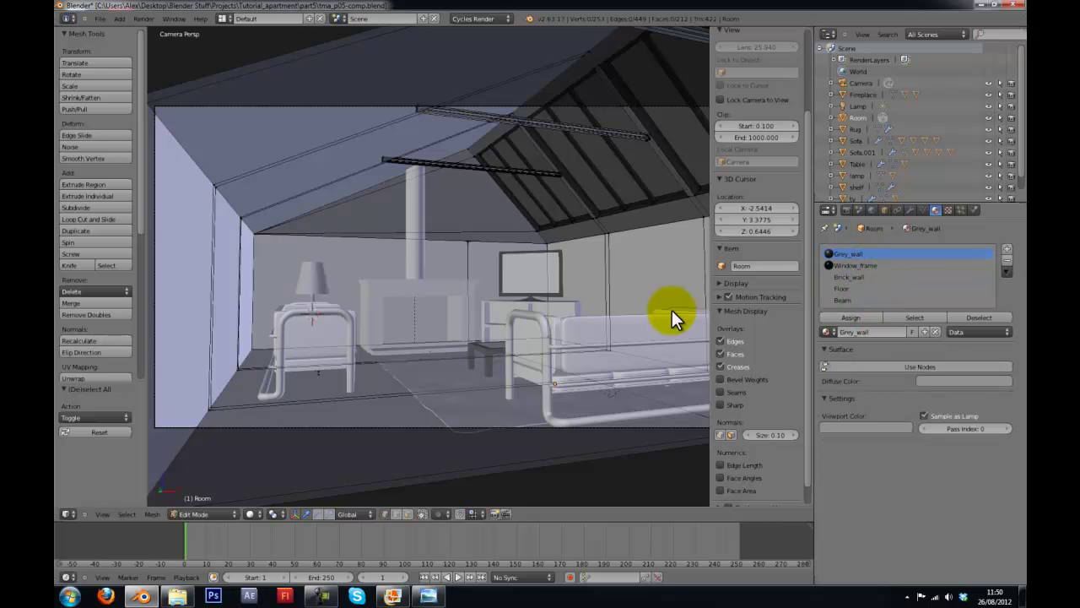
pyautogui.press('Tab')
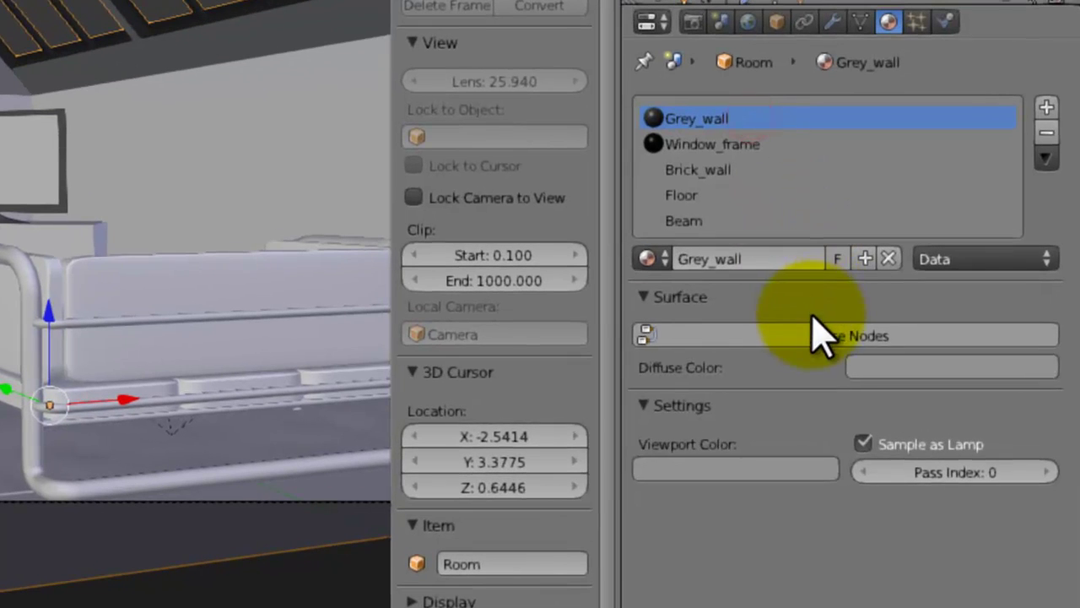
# Enable nodes for the room's Grey_wall and Window_frame materials and save the file
pyautogui.click(816, 335)
pyautogui.click(713, 144)
pyautogui.click(812, 335)
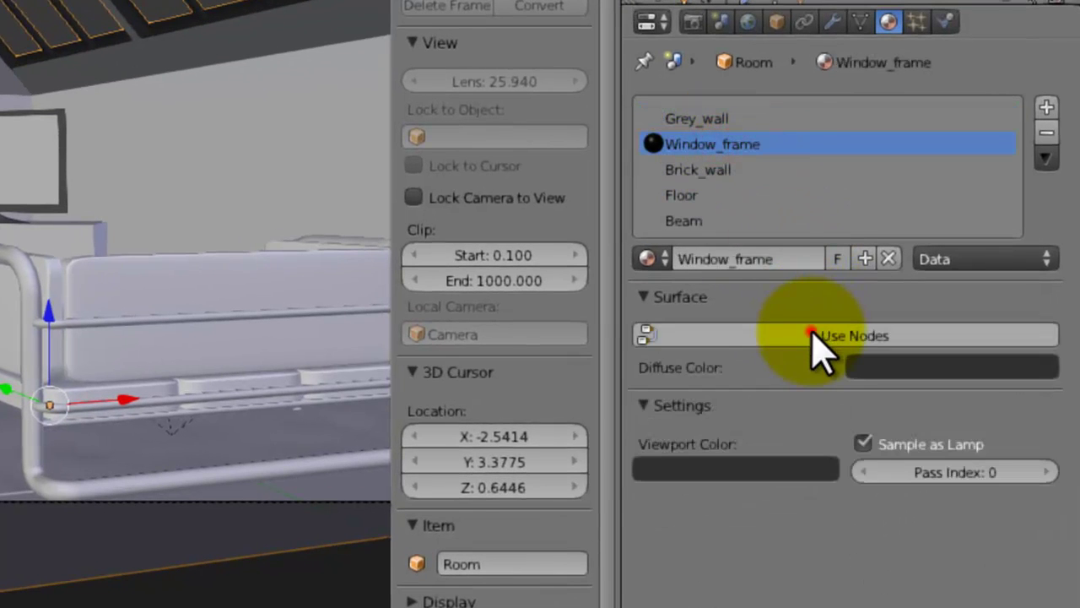
pyautogui.hotkey('ctrl', 's')
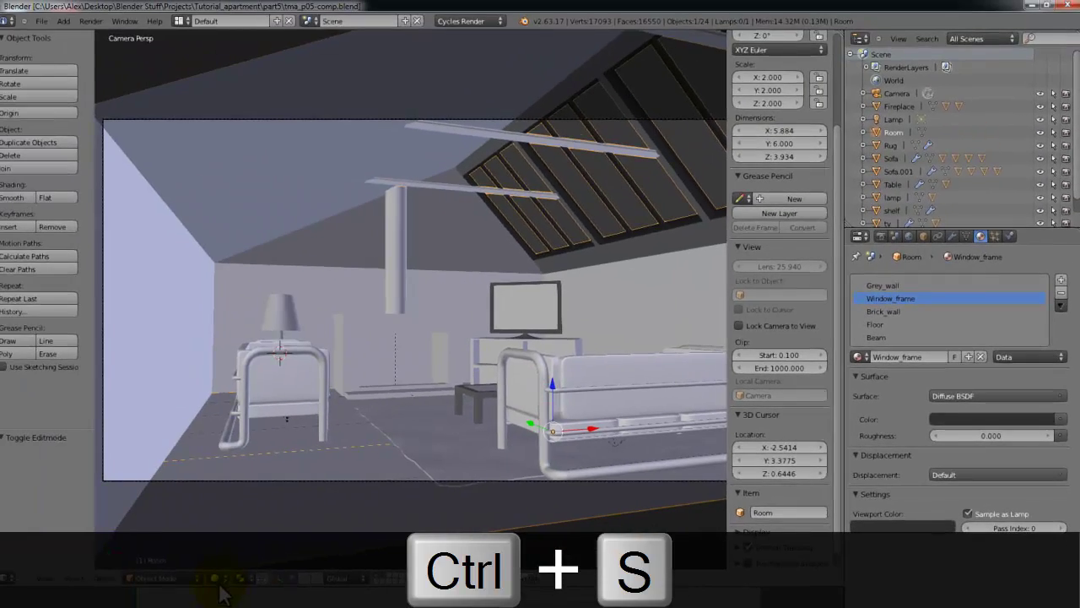
# Preview the camera view in Rendered shading and return to Solid shading
pyautogui.click(223, 578)
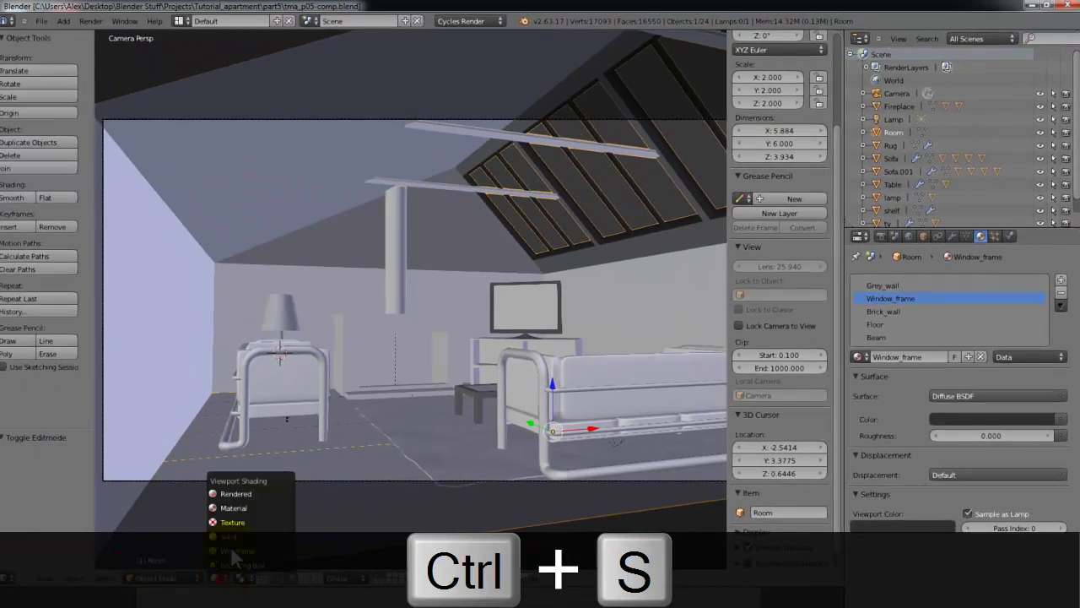
pyautogui.click(252, 494)
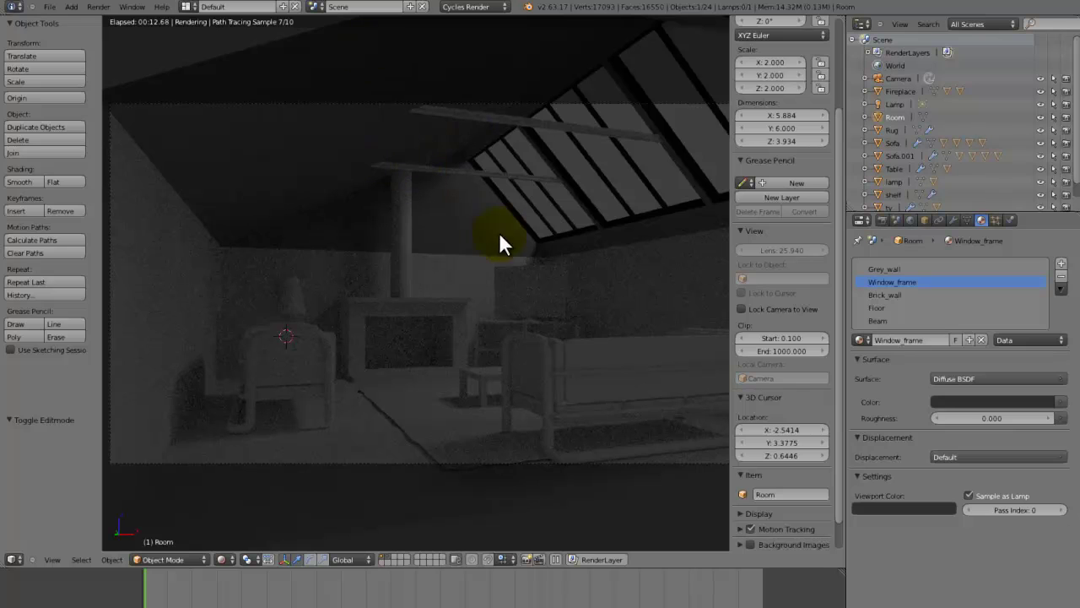
pyautogui.hotkey('shift', 'z')
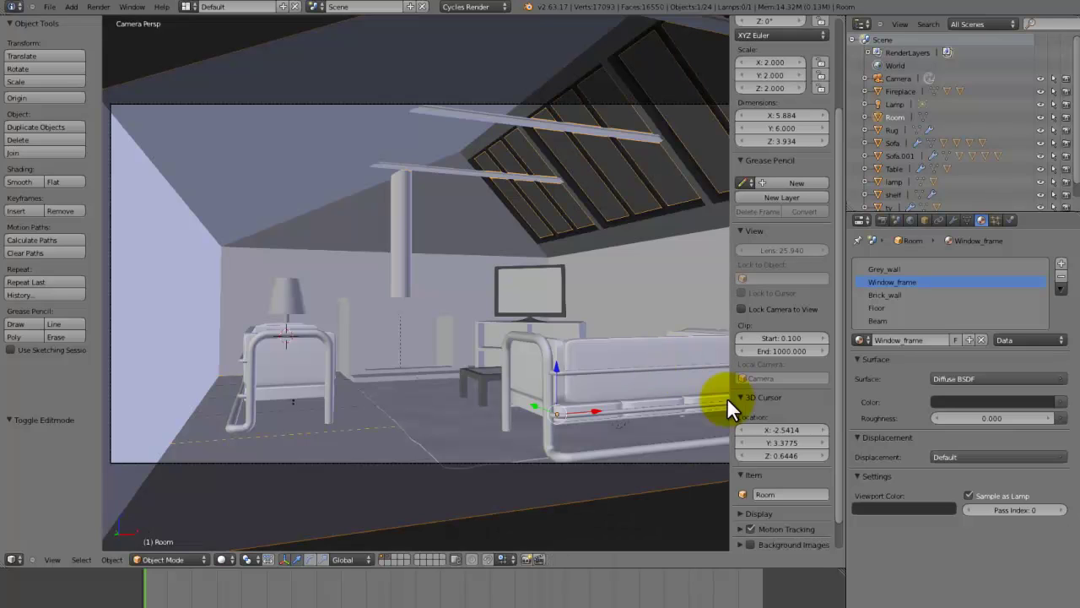
# Set the Window_frame material's diffuse colour to 0.8 for red, green and blue
pyautogui.click(992, 403)
pyautogui.click(979, 344)
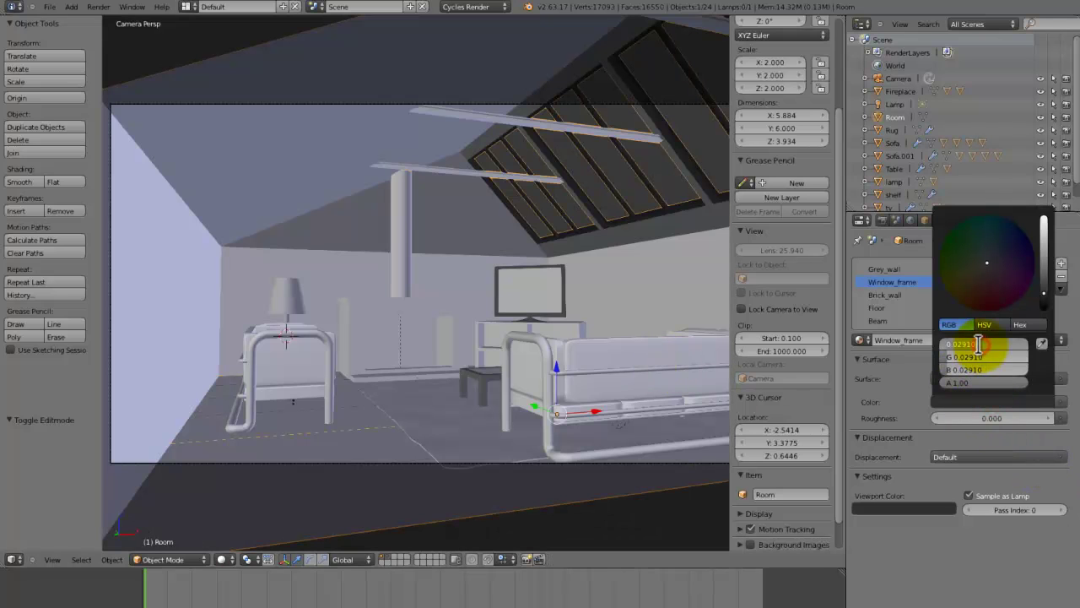
pyautogui.write('0.8')
pyautogui.press('Return')
pyautogui.write('0.8')
pyautogui.press('Return')
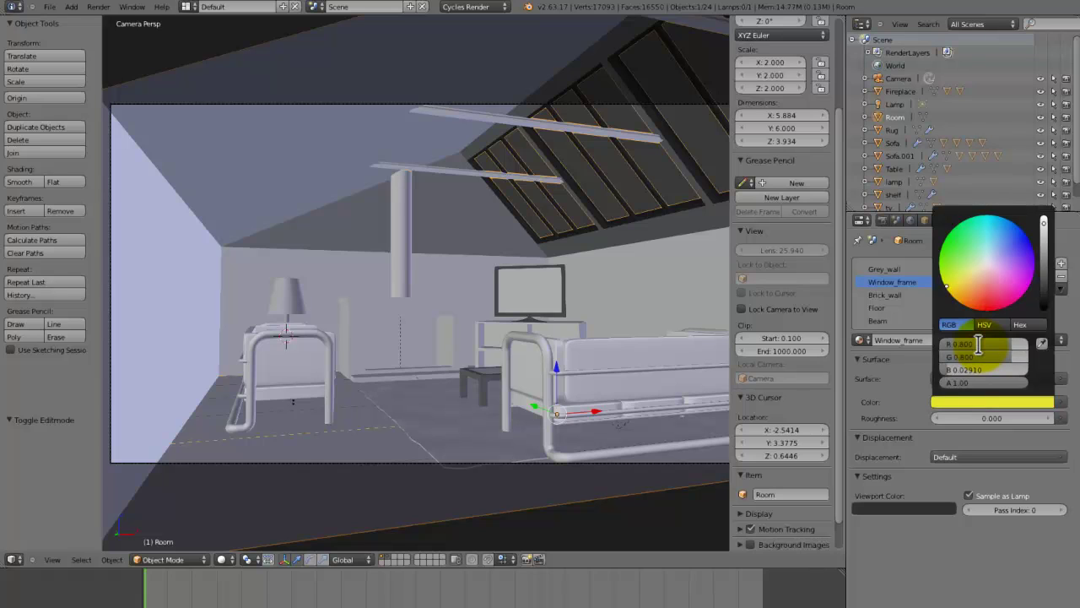
pyautogui.write('0.0291')
pyautogui.click(994, 357)
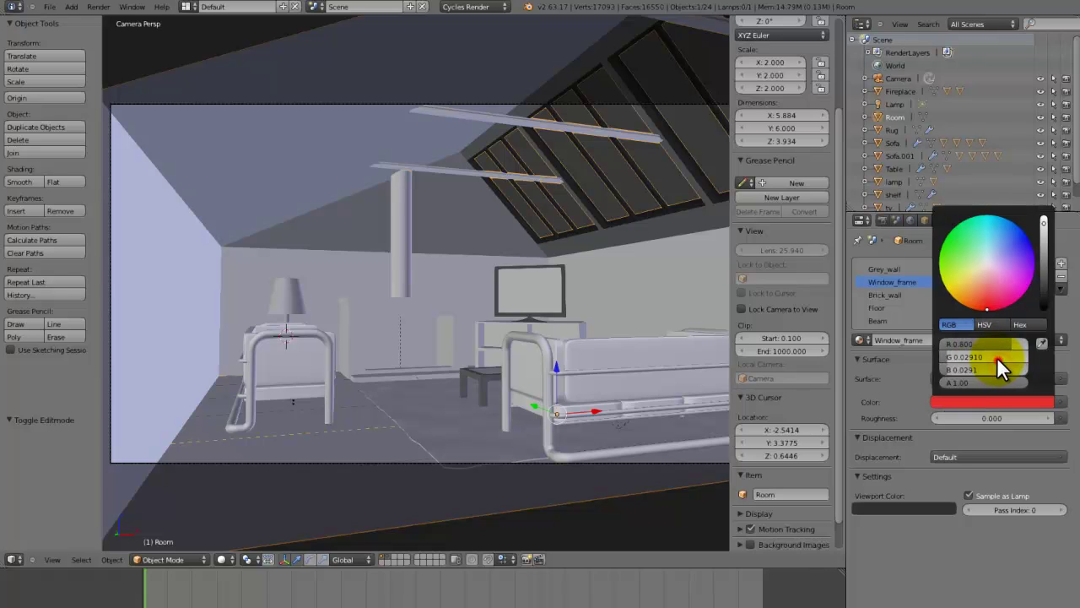
pyautogui.write('0.8')
pyautogui.press('Return')
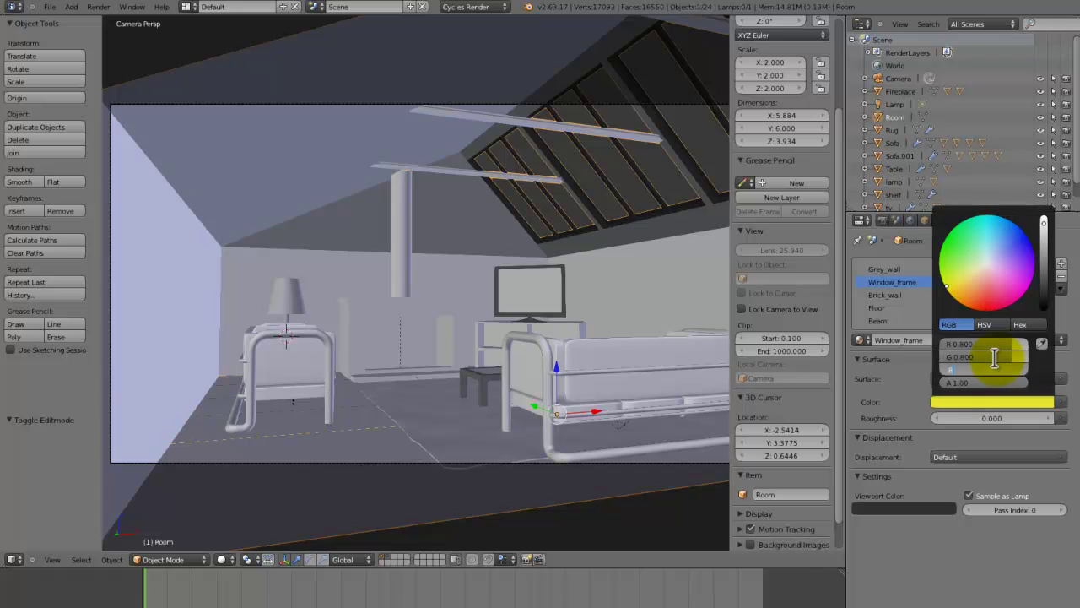
pyautogui.click(994, 394)
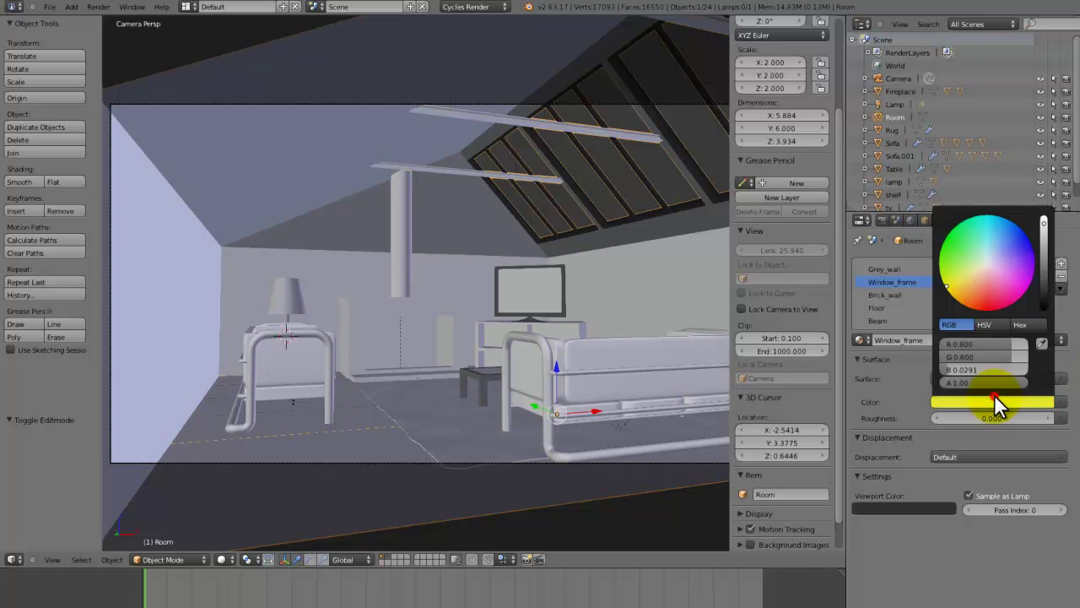
pyautogui.click(983, 367)
pyautogui.write('0.8')
pyautogui.press('Return')
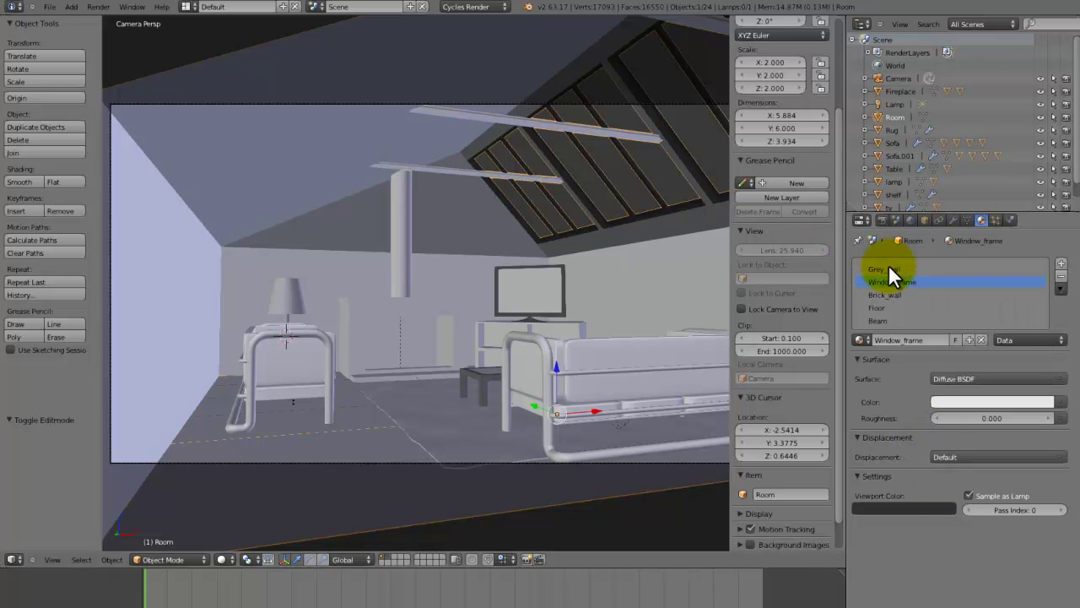
# Set the Grey_wall material's diffuse colour to 0.8 for red, green and blue, and save the file
pyautogui.click(883, 268)
pyautogui.click(970, 400)
pyautogui.click(962, 342)
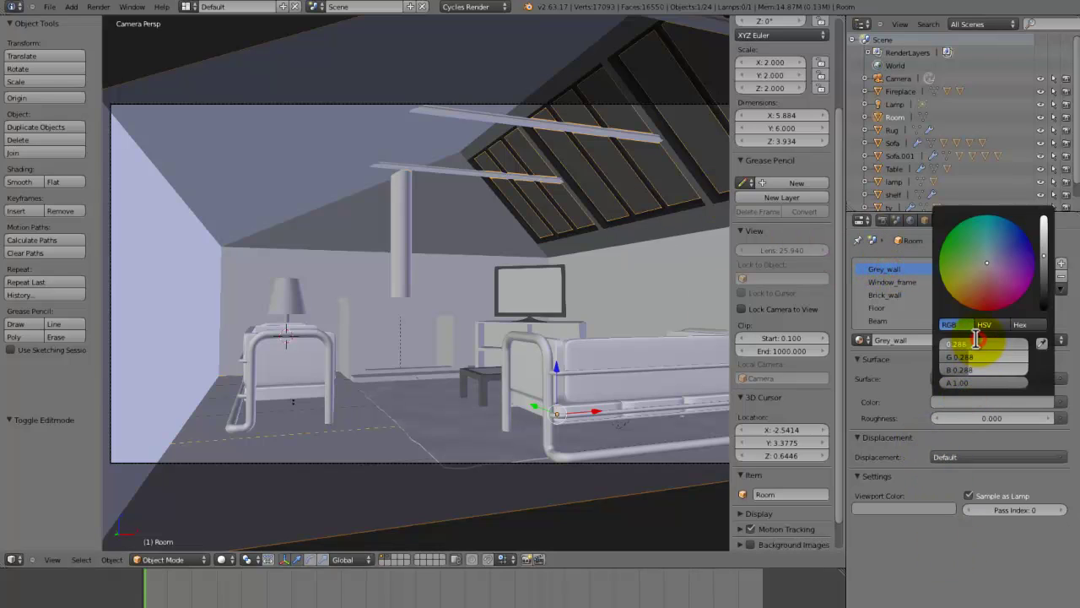
pyautogui.write('0.8')
pyautogui.press('Tab')
pyautogui.write('0.8')
pyautogui.press('Tab')
pyautogui.write('0.8')
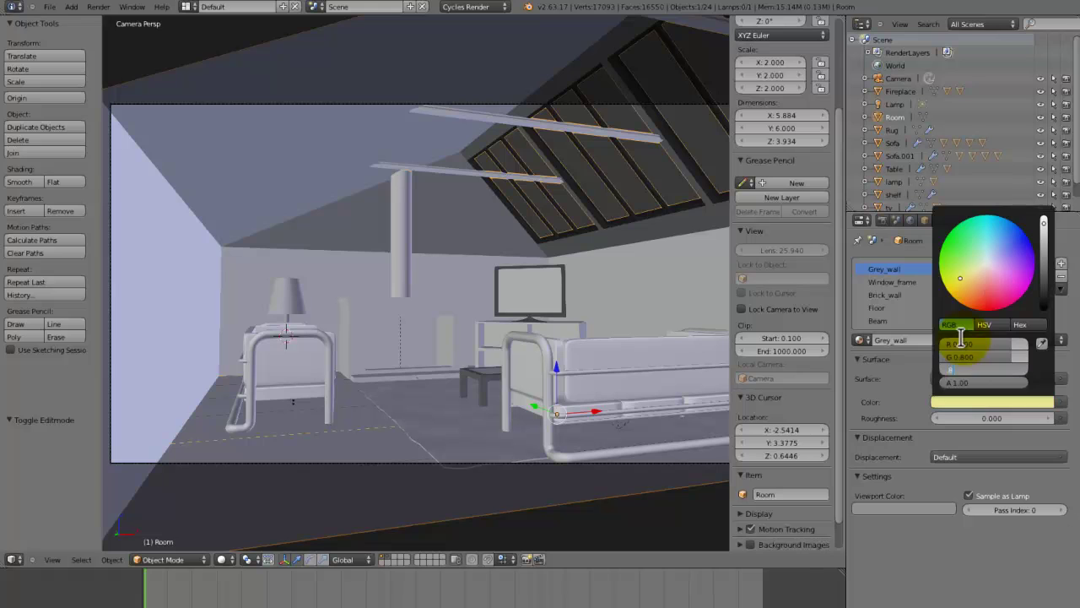
pyautogui.press('Return')
pyautogui.hotkey('ctrl', 's')
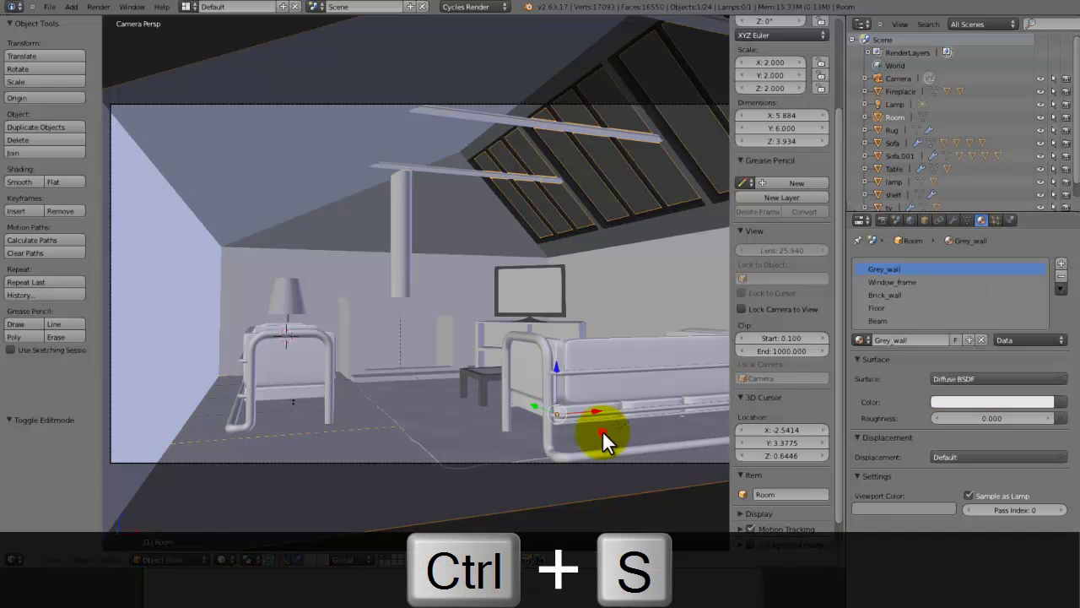
# Check the lighter room materials in Rendered shading, saving the file before returning to Solid shading
pyautogui.click(222, 559)
pyautogui.click(239, 475)
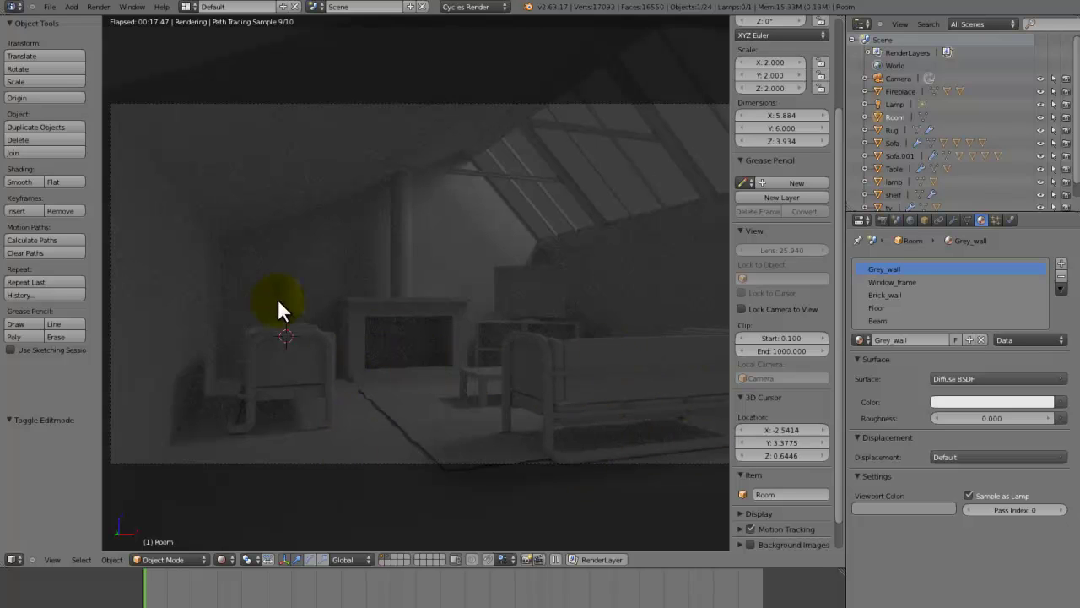
pyautogui.hotkey('ctrl', 's')
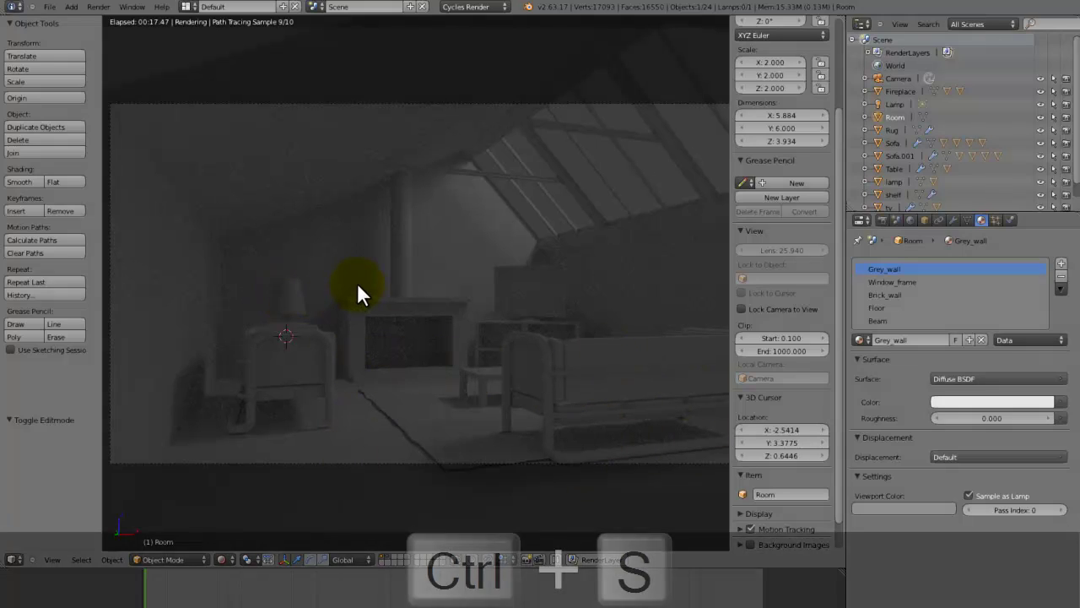
pyautogui.click(357, 285)
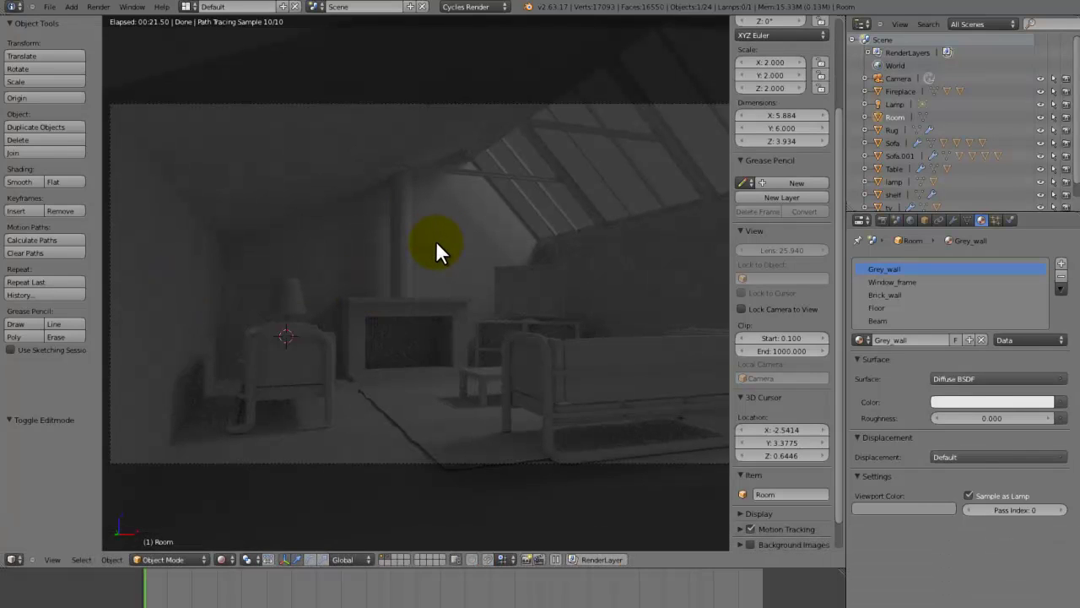
pyautogui.hotkey('shift', 'z')
# Delete the point lamp outside the house from the front view and save the file
pyautogui.press('KP_1')
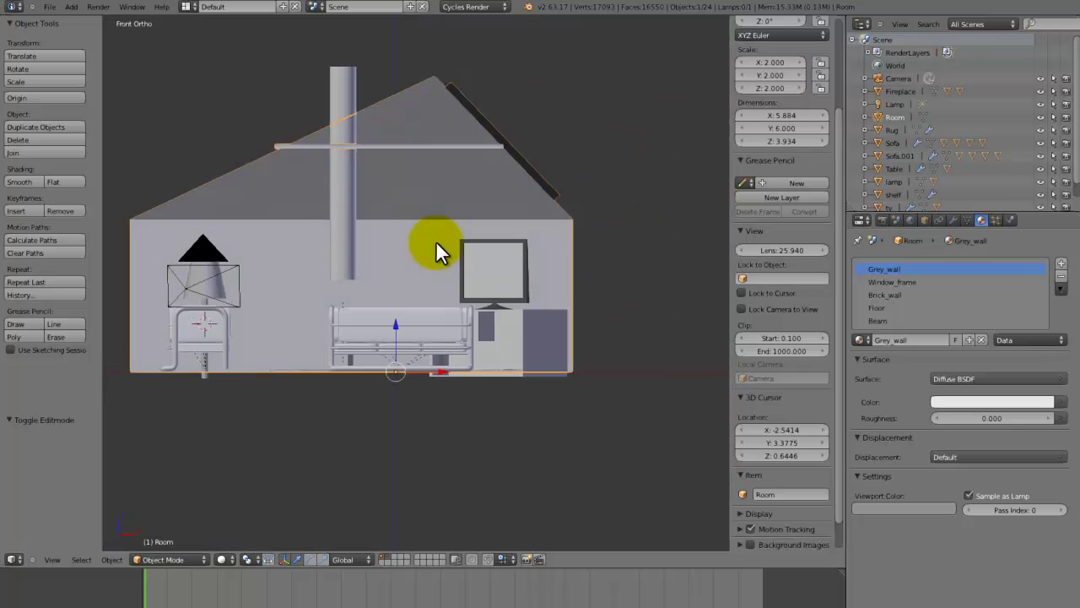
pyautogui.rightClick(570, 116)
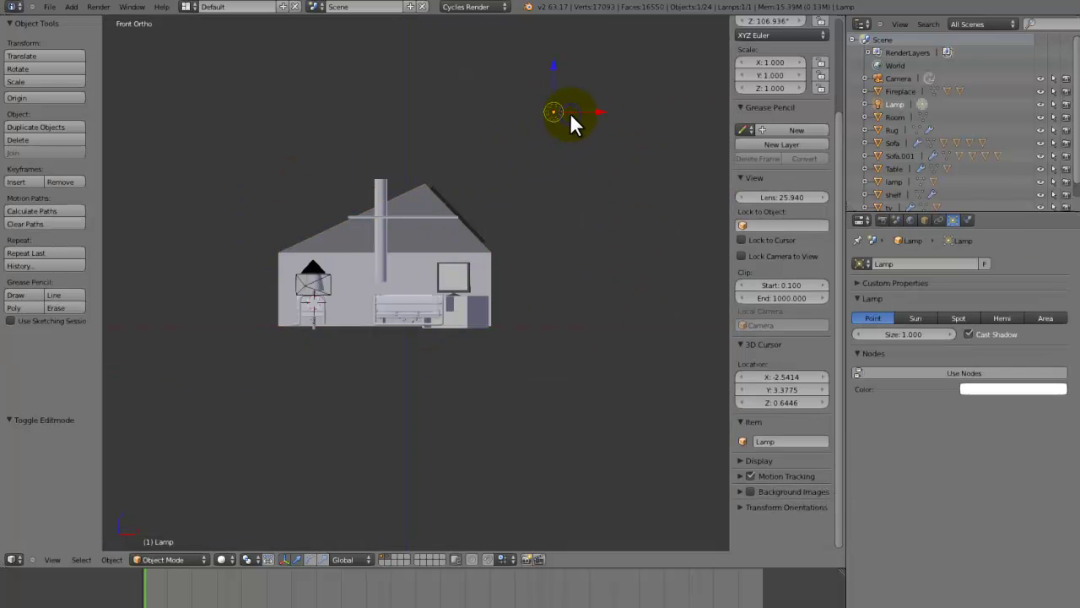
pyautogui.press('x')
pyautogui.click(570, 115)
pyautogui.hotkey('ctrl', 's')
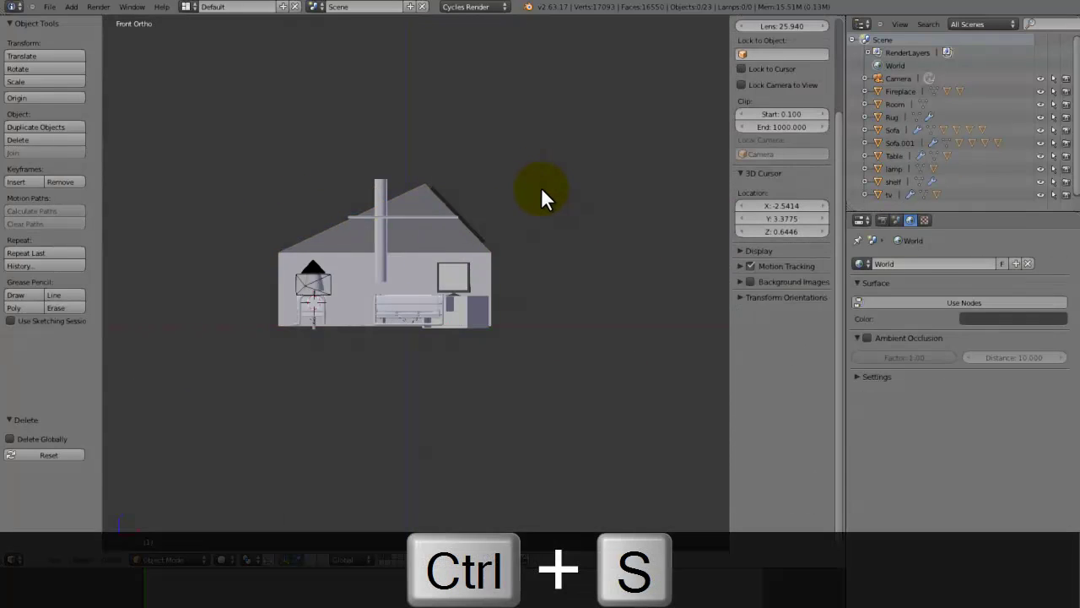
# Set the world background colour to black and save the file
pyautogui.hotkey('shift', 'a')
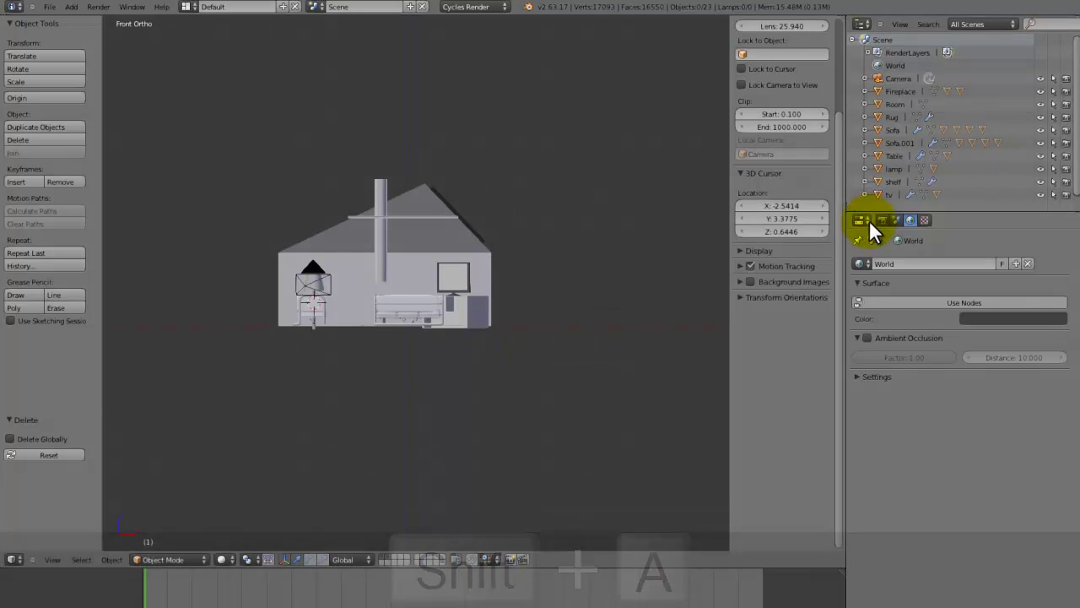
pyautogui.click(974, 318)
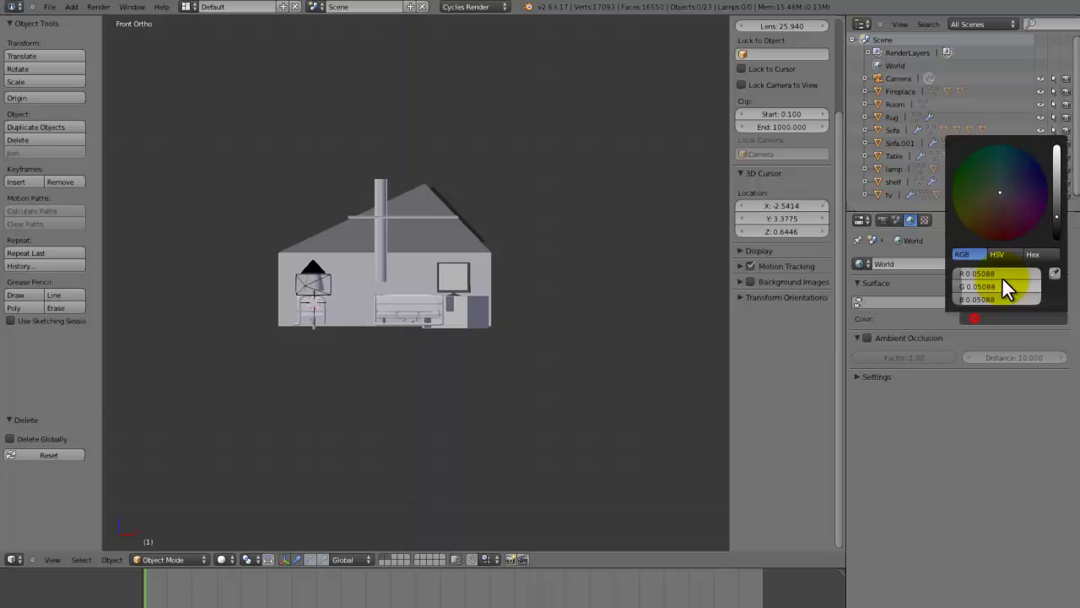
pyautogui.click(1057, 234)
pyautogui.hotkey('ctrl', 's')
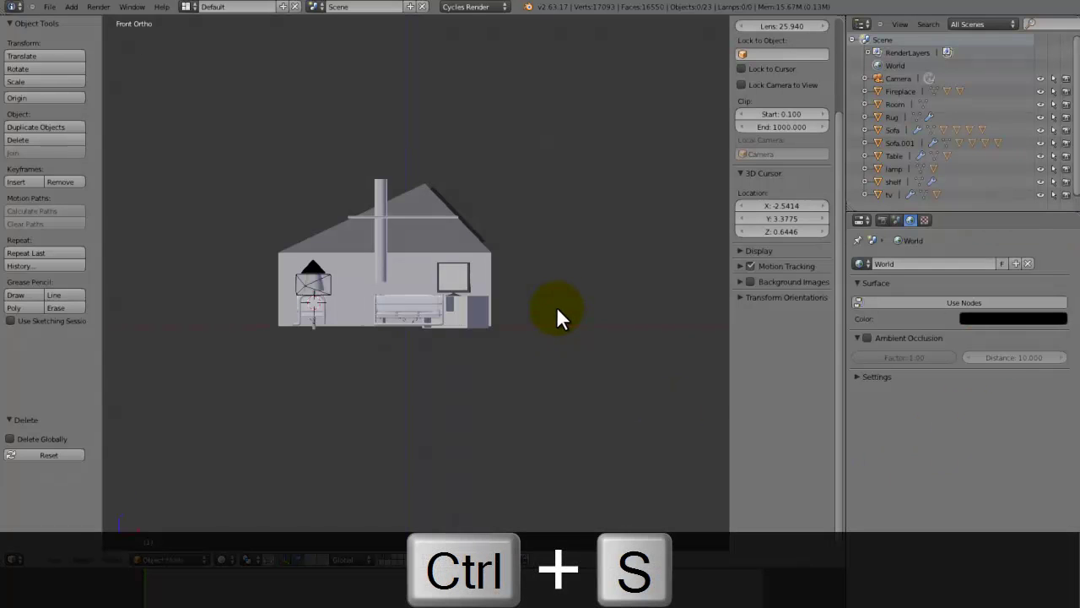
pyautogui.click(557, 308)
# Check the black world background in Rendered shading and return to Solid shading
pyautogui.click(224, 558)
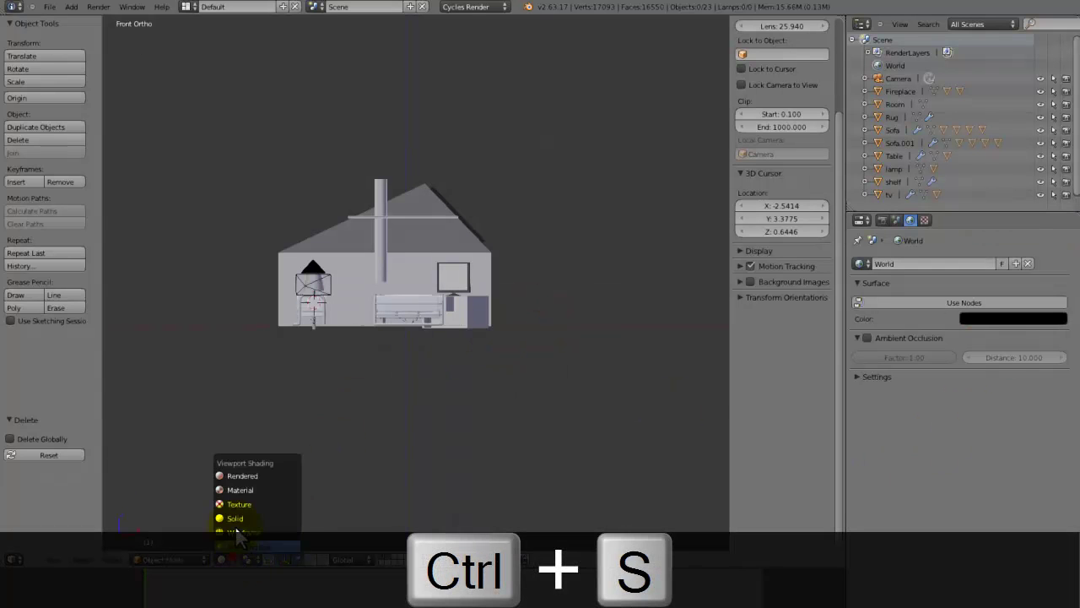
pyautogui.click(253, 477)
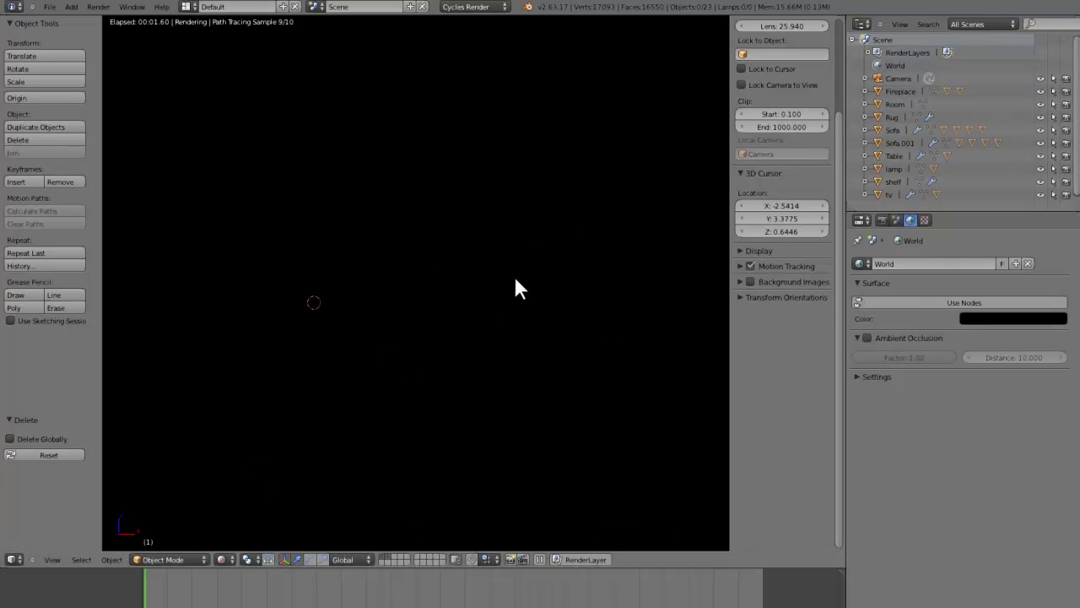
pyautogui.press('z')
pyautogui.press('z')
# Add a Sun lamp and move it about 6.2 along X and 4.0 up along Z, outside the skylight side of the house
pyautogui.hotkey('shift', 'a')
pyautogui.moveTo(509, 286)
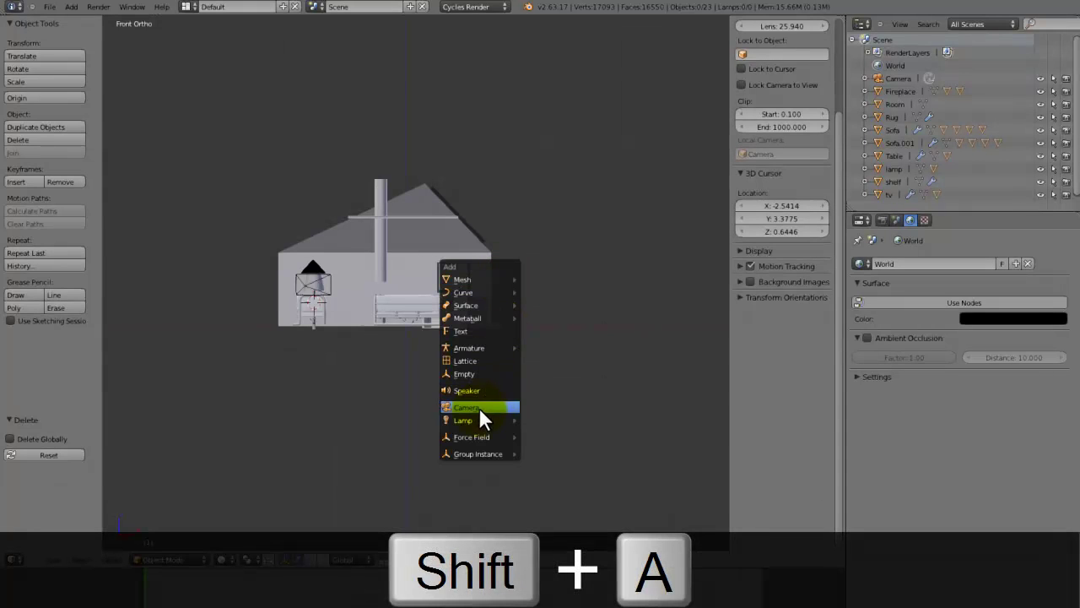
pyautogui.moveTo(489, 418)
pyautogui.click(544, 432)
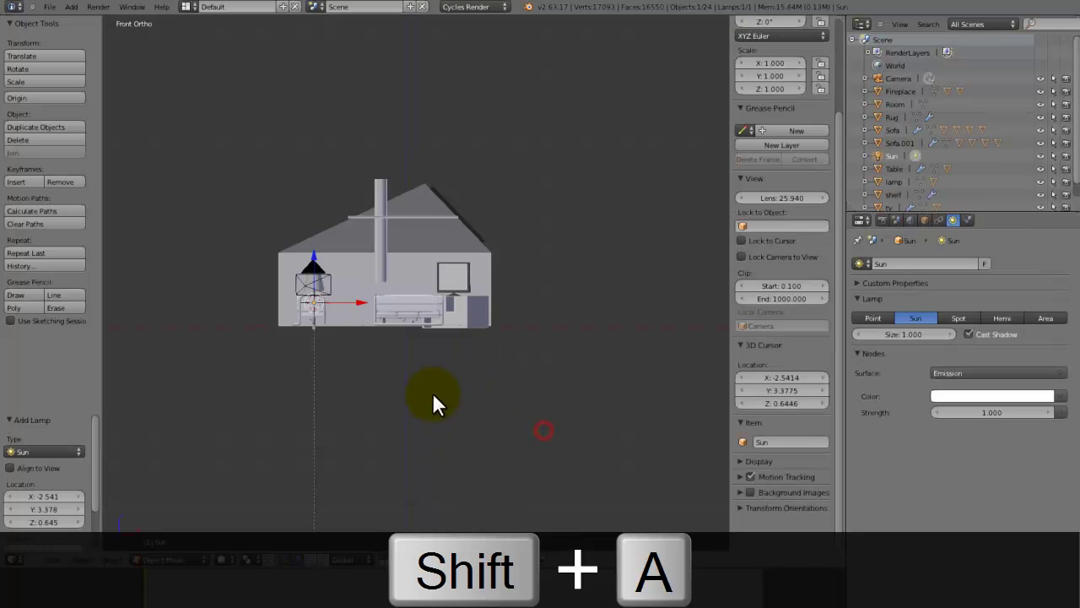
pyautogui.press('g')
pyautogui.click(669, 195)
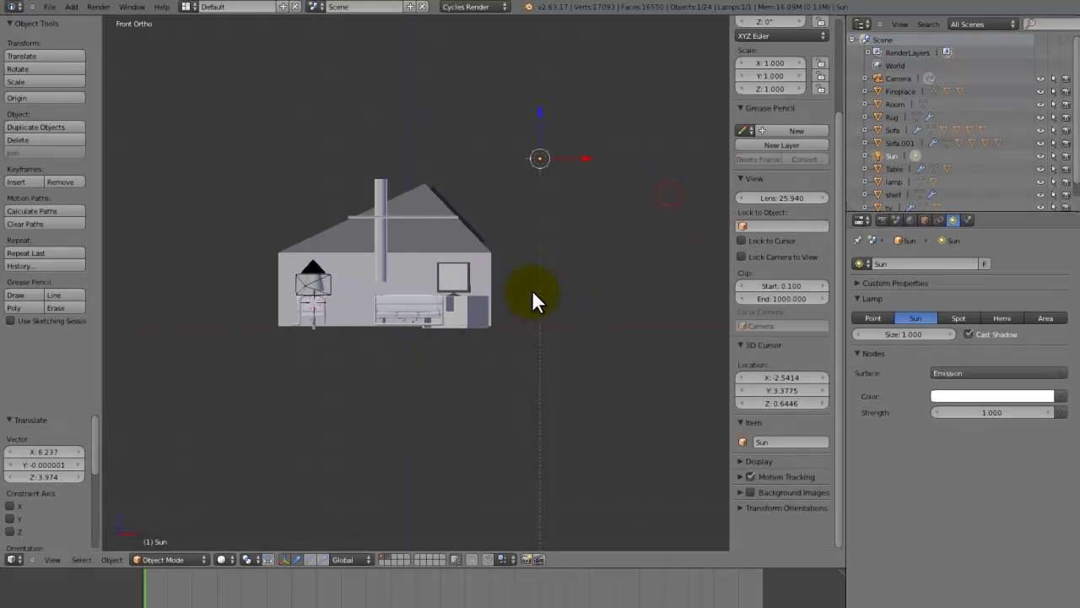
# Aim the Sun lamp diagonally down through the skylights into the room and save the file
pyautogui.hotkey('shift', 't')
pyautogui.click(487, 315)
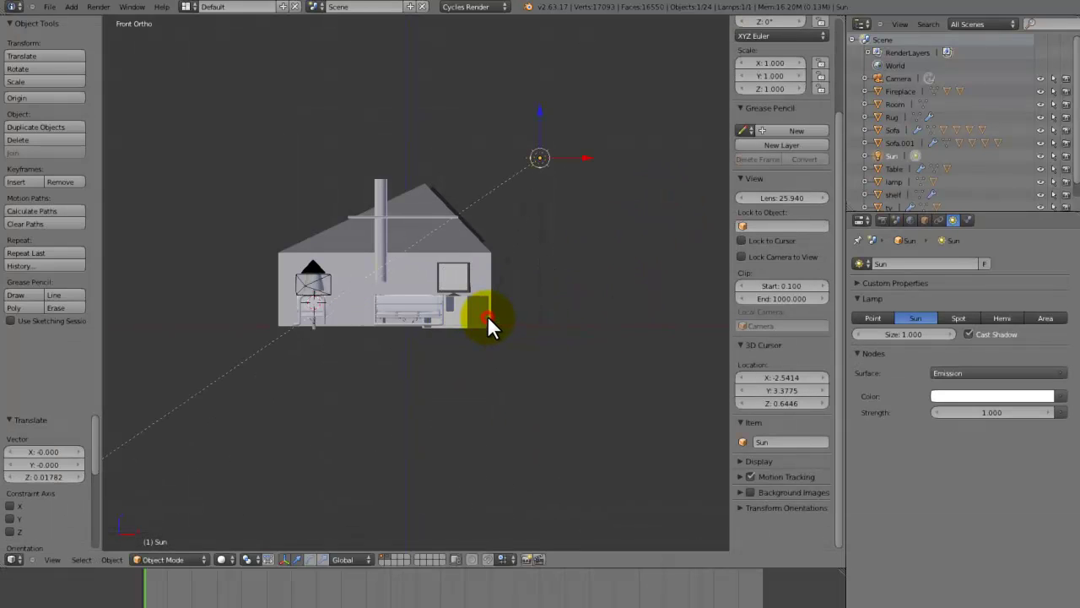
pyautogui.hotkey('ctrl', 's')
# Preview the sunlight from the camera in Rendered shading, set the sun's size to 0.05 and save the file
pyautogui.press('KP_0')
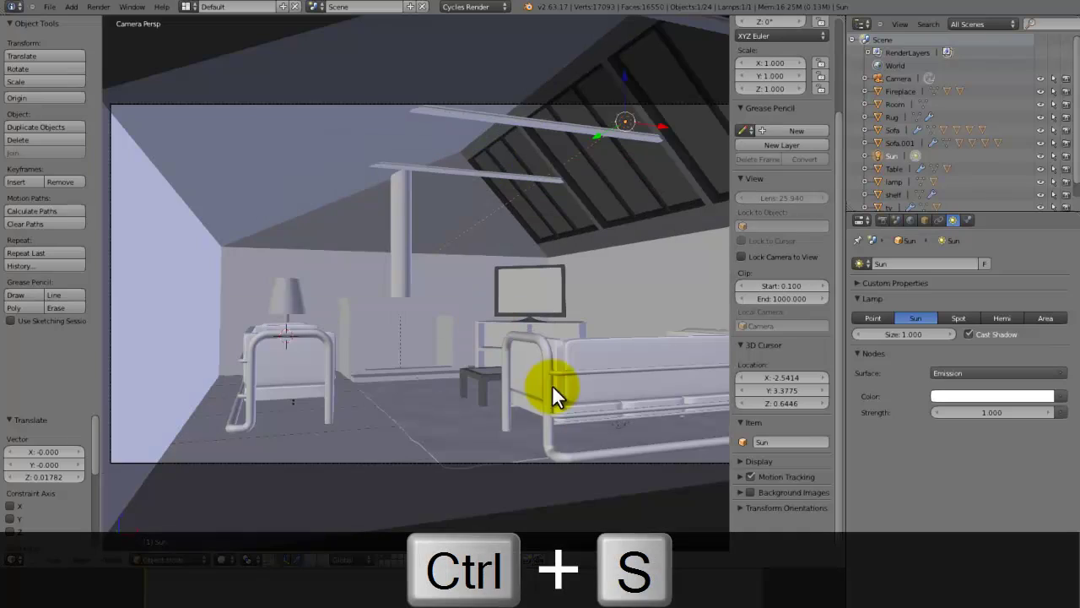
pyautogui.click(222, 559)
pyautogui.click(251, 469)
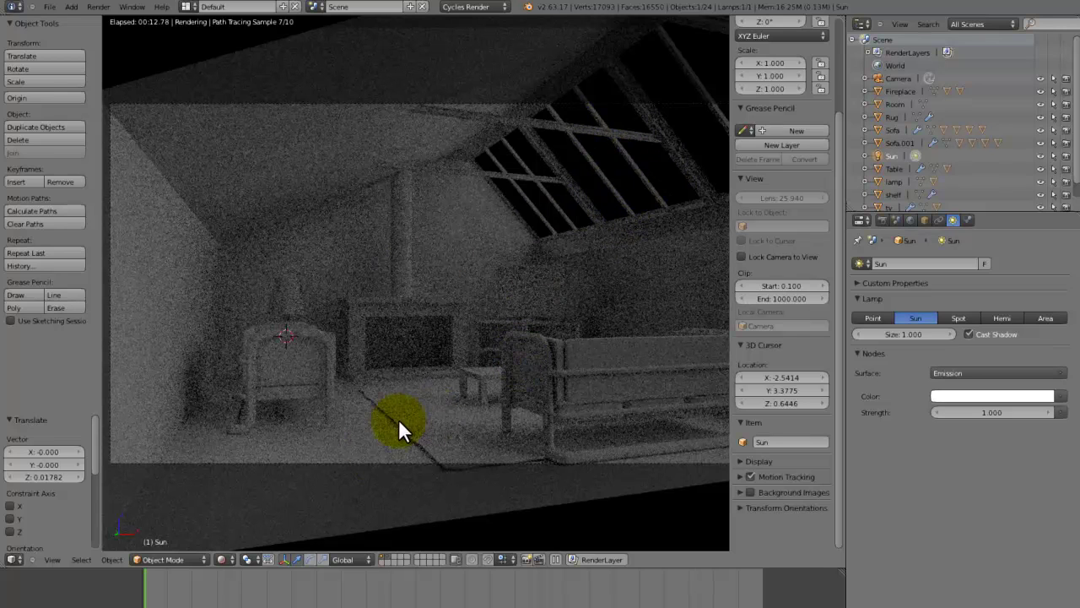
pyautogui.click(901, 333)
pyautogui.write('.05')
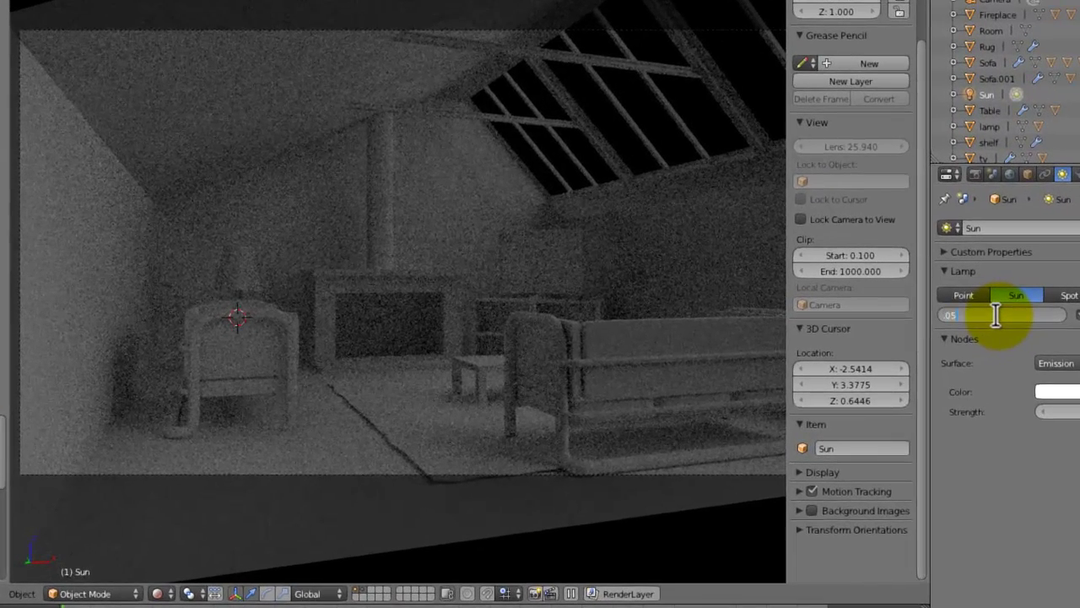
pyautogui.press('Return')
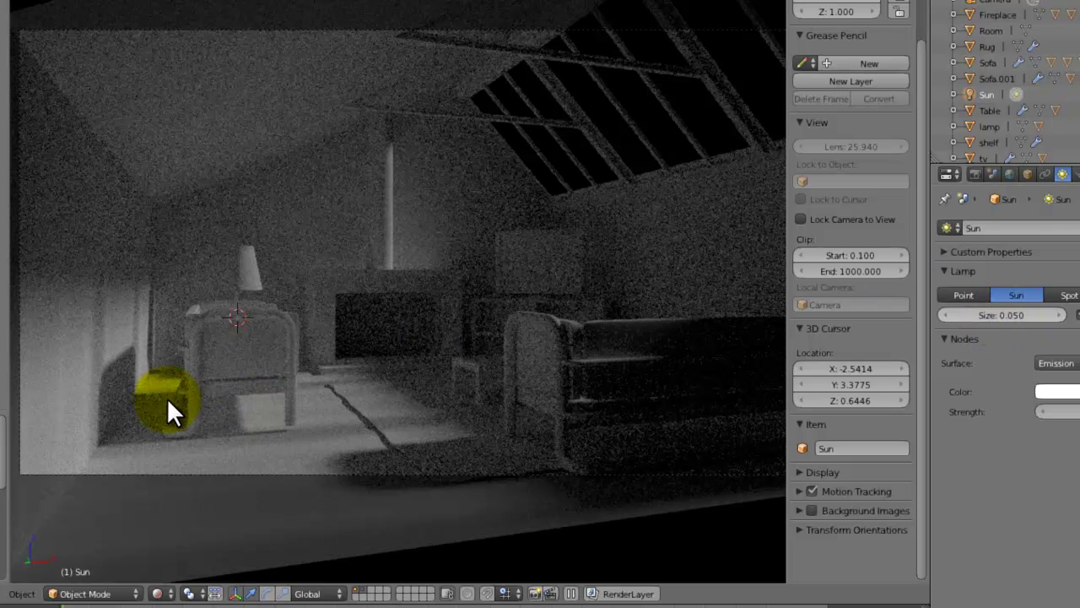
pyautogui.hotkey('ctrl', 's')
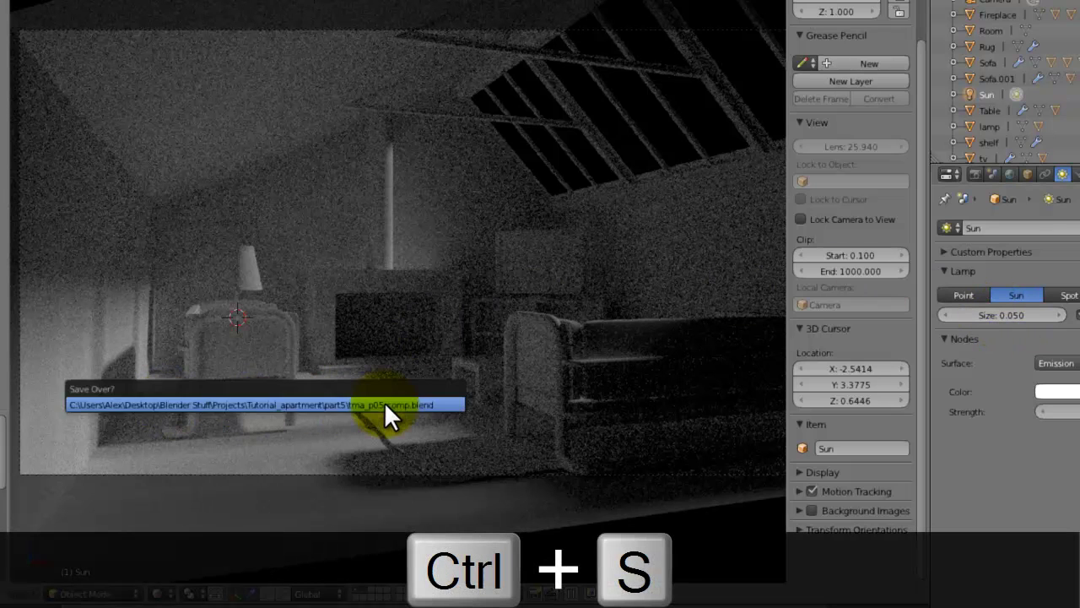
pyautogui.click(384, 401)
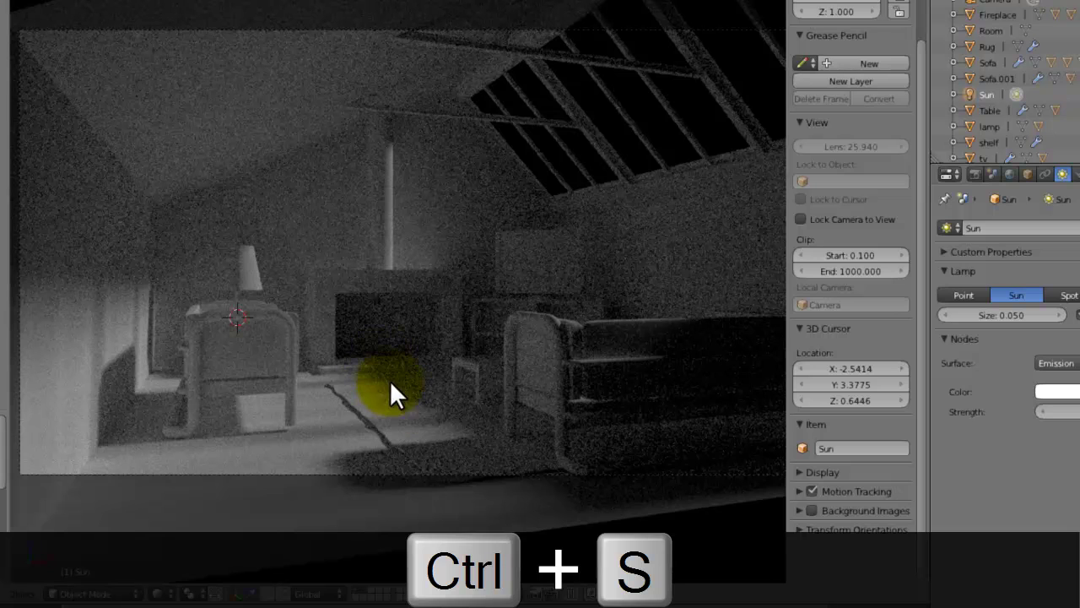
# Tilt the Sun lamp to a steeper angle and raise it in Solid front view, saving the file
pyautogui.hotkey('shift', 'z')
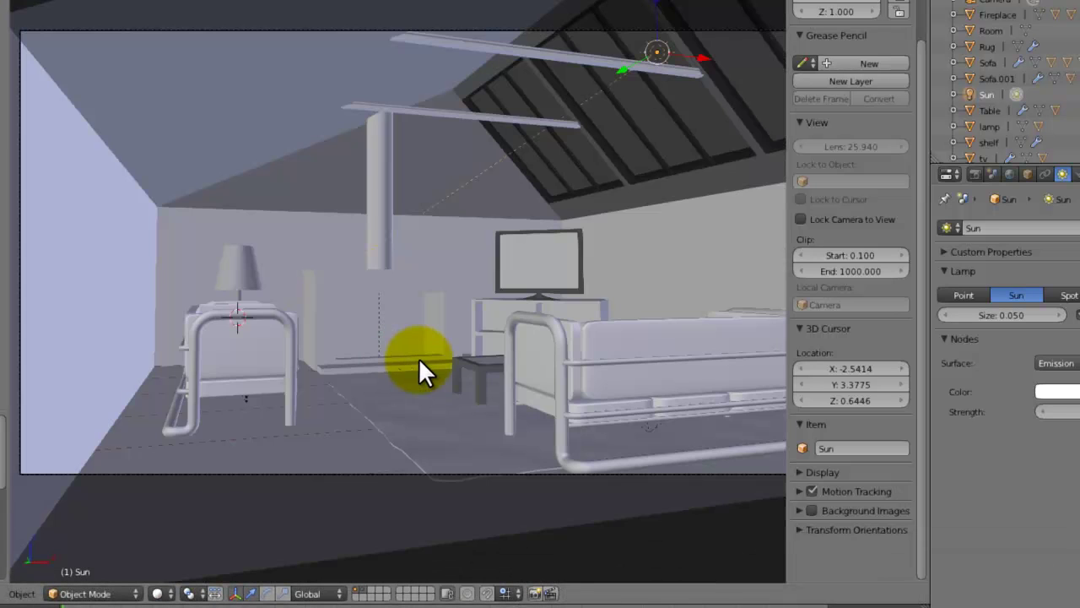
pyautogui.press('KP_0')
pyautogui.press('g')
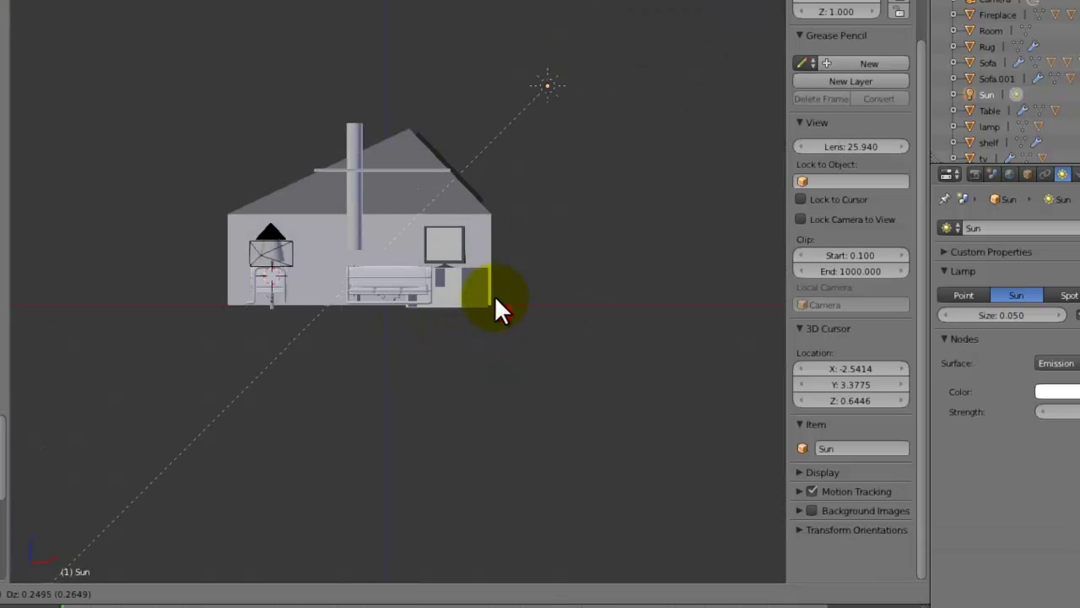
pyautogui.click(487, 285)
pyautogui.hotkey('ctrl', 's')
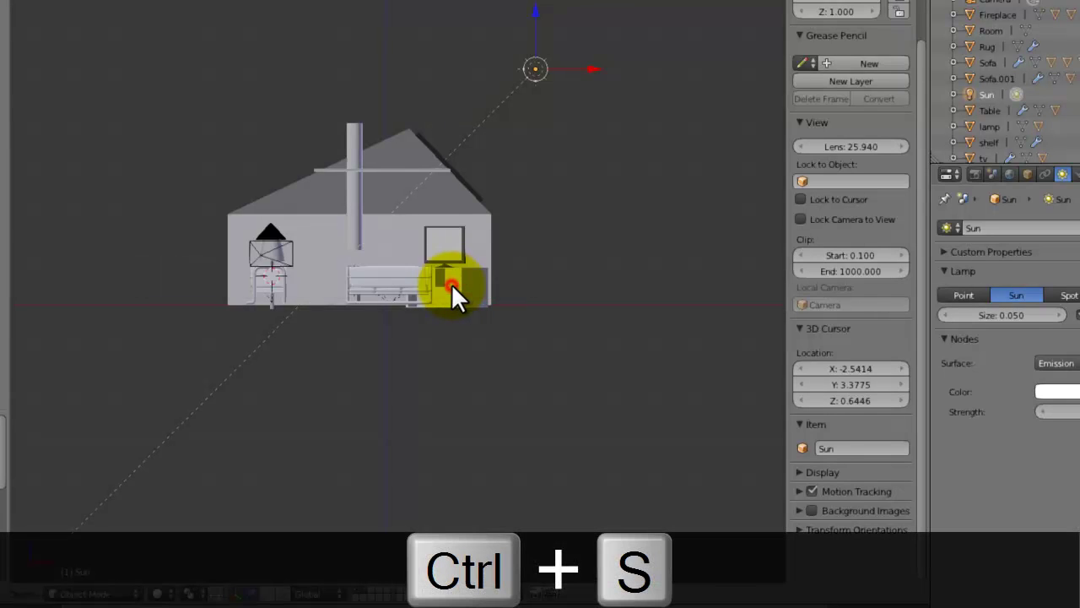
pyautogui.scroll(3, 452, 283)
pyautogui.press('g')
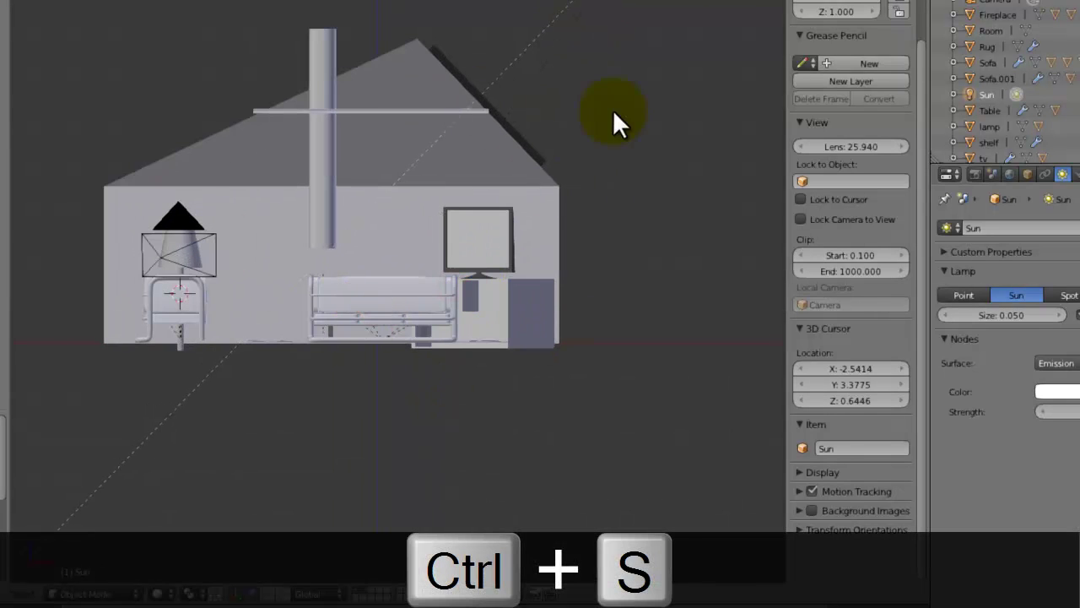
pyautogui.click(416, 168)
pyautogui.hotkey('ctrl', 's')
# Move the Sun lamp along the global Y axis while looking through the camera, and save the file
pyautogui.press('KP_0')
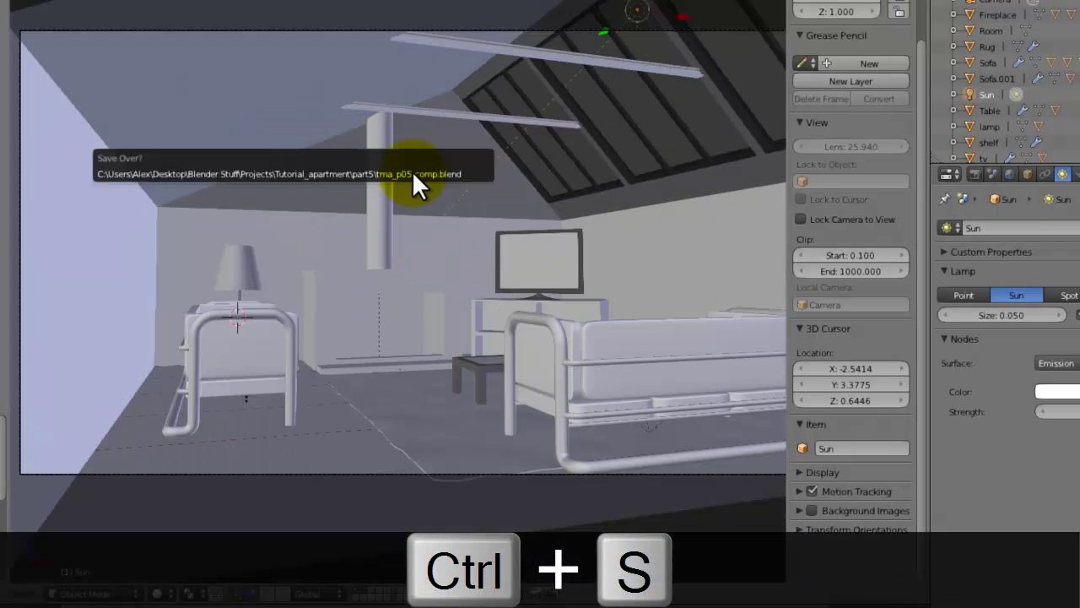
pyautogui.press('g')
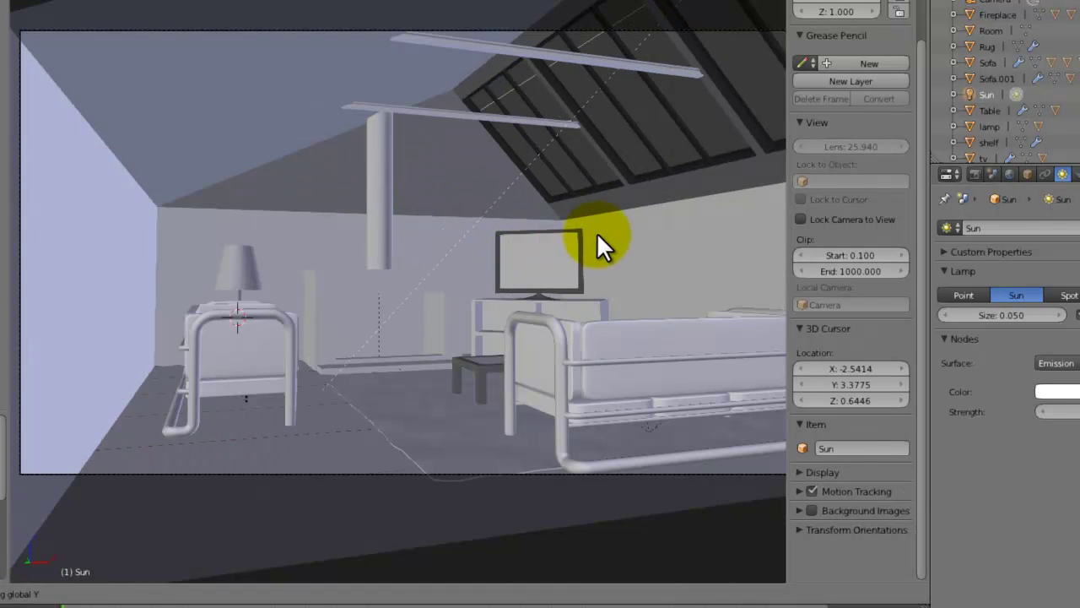
pyautogui.click(610, 229)
pyautogui.hotkey('ctrl', 's')
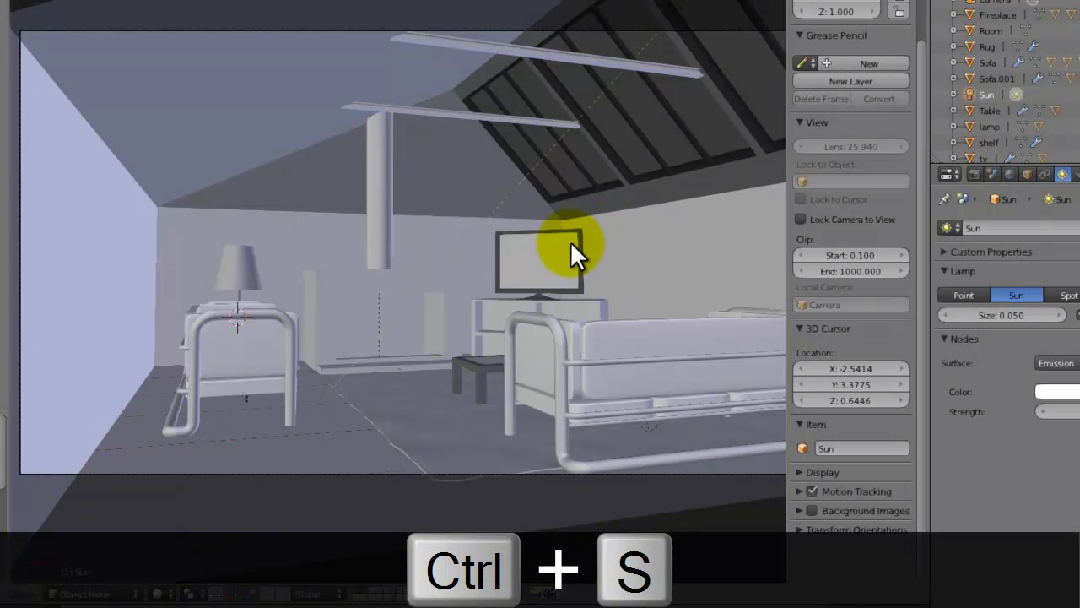
# Switch the camera view to Rendered shading and set the sun's size to 0.01
pyautogui.click(158, 594)
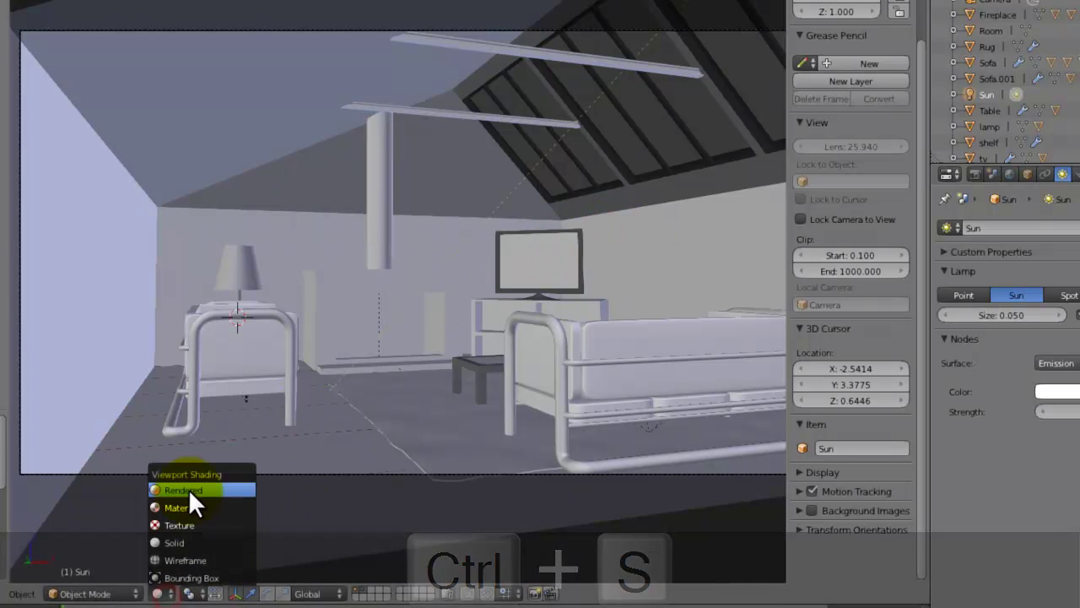
pyautogui.click(189, 490)
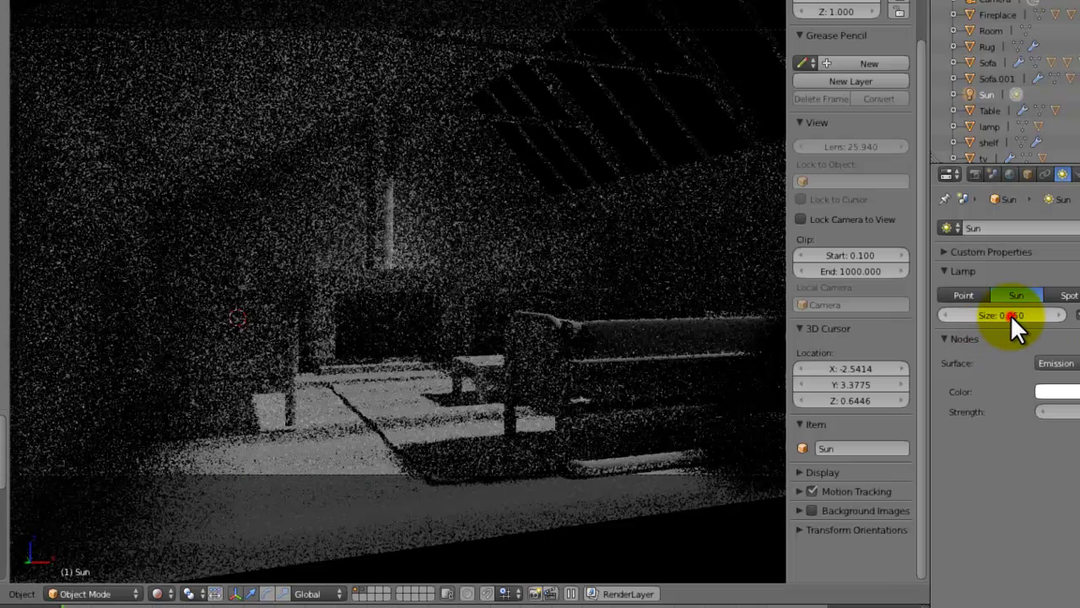
pyautogui.click(1010, 314)
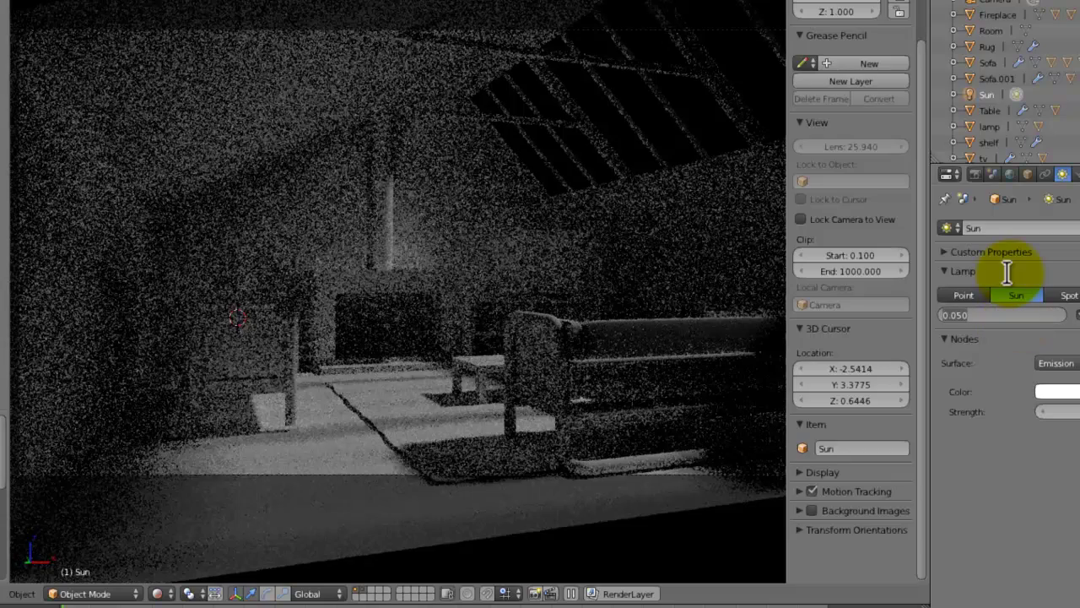
pyautogui.write('.01')
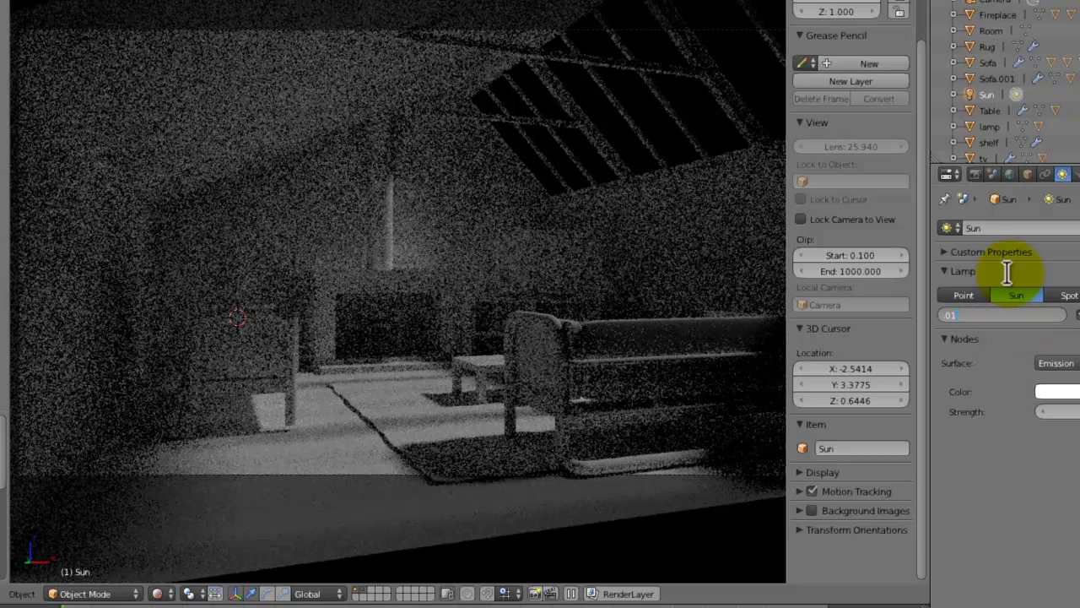
pyautogui.press('Return')
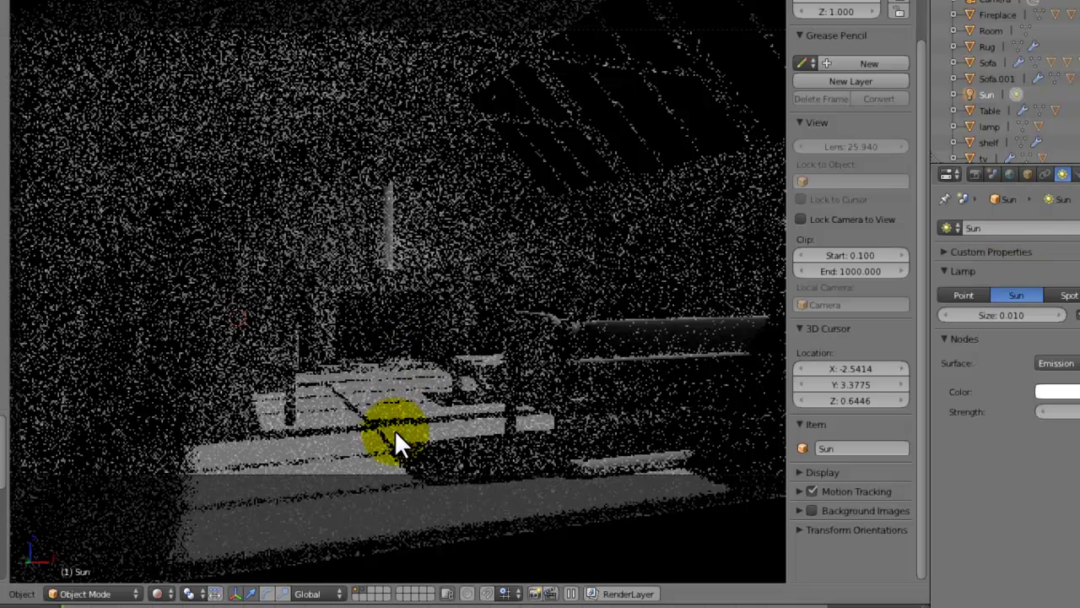
# Rotate the Sun lamp diagonally in top view, move it outside the camera-side corner beside the skylights, and save the file
pyautogui.press('g')
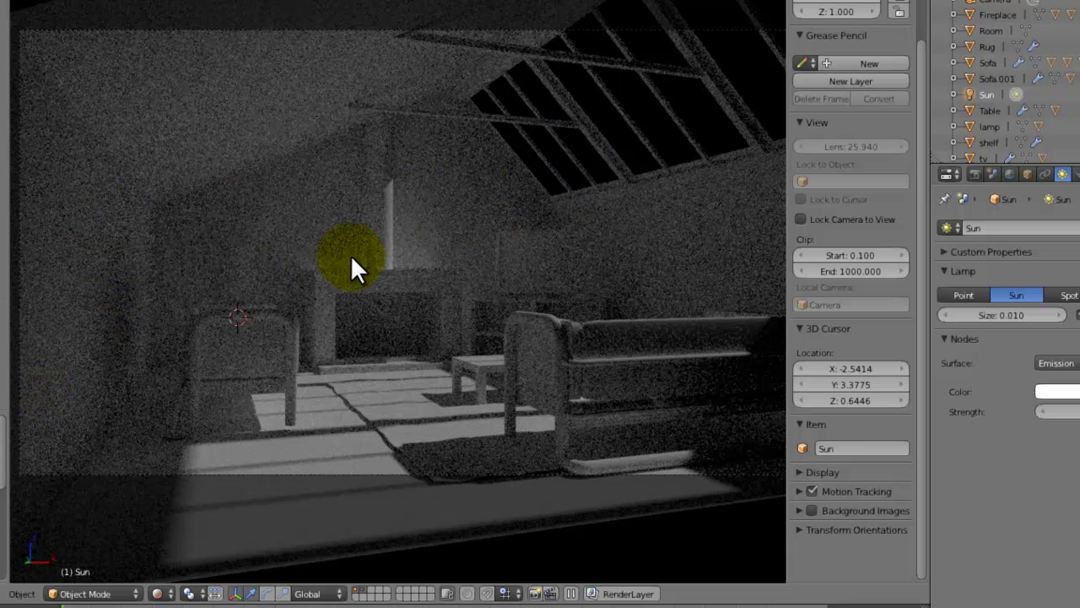
pyautogui.press('KP_7')
pyautogui.press('z')
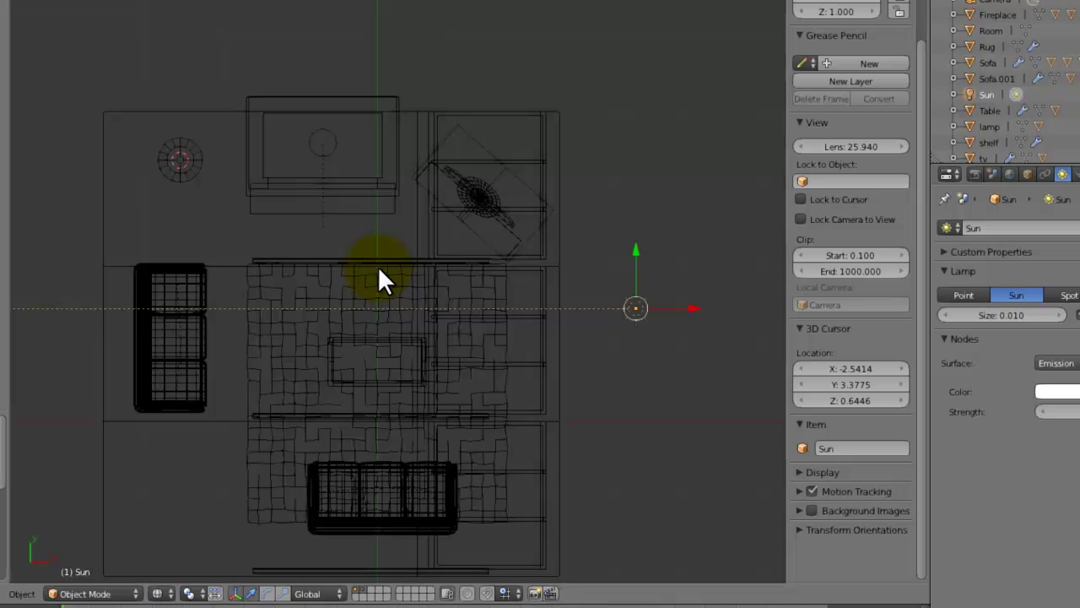
pyautogui.press('z')
pyautogui.press('KP_5')
pyautogui.press('r')
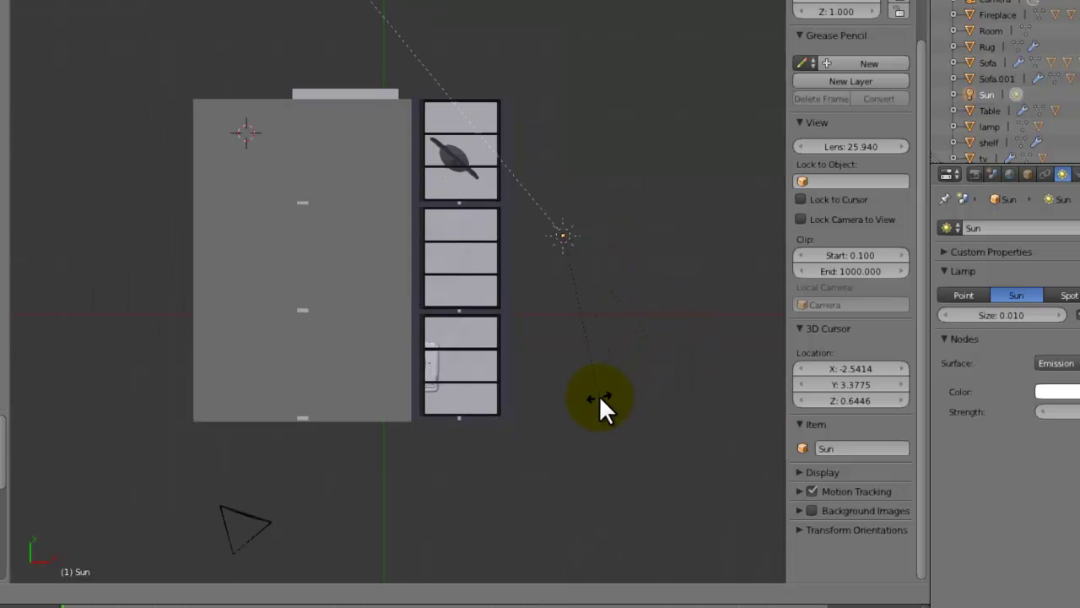
pyautogui.click(600, 394)
pyautogui.press('g')
pyautogui.click(654, 369)
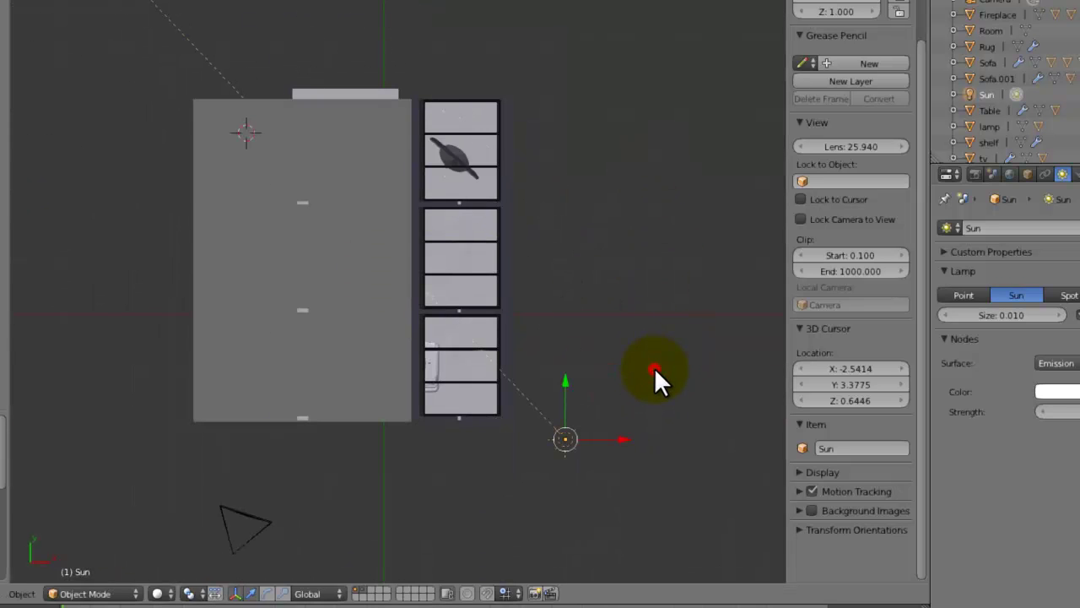
pyautogui.hotkey('ctrl', 's')
pyautogui.click(648, 349)
# Check the diagonal sunlight from the camera in Rendered shading and return to Solid shading
pyautogui.press('KP_0')
pyautogui.press('Home')
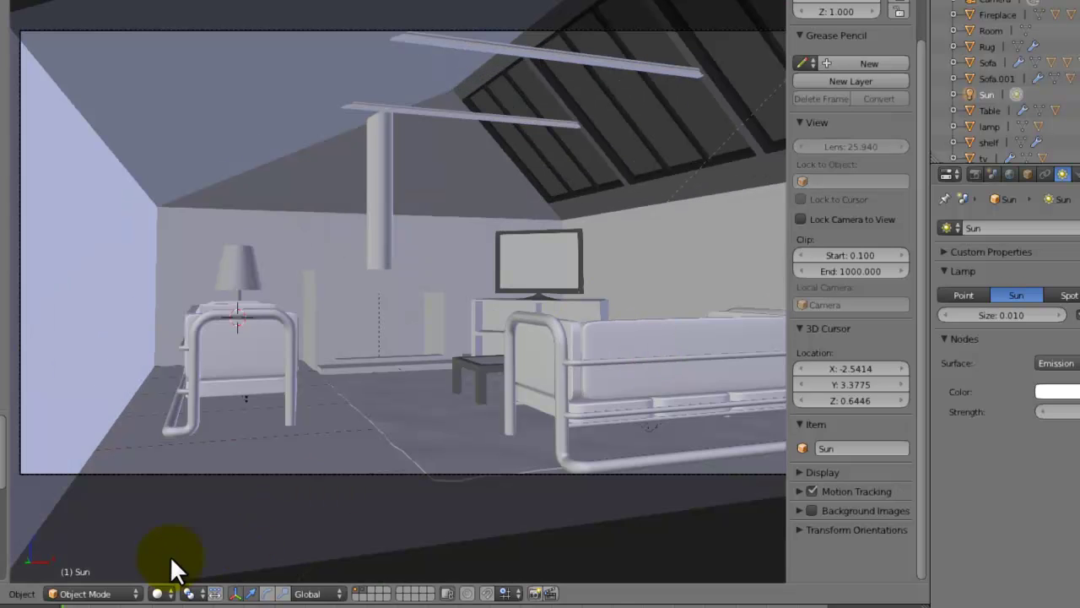
pyautogui.click(156, 593)
pyautogui.click(189, 487)
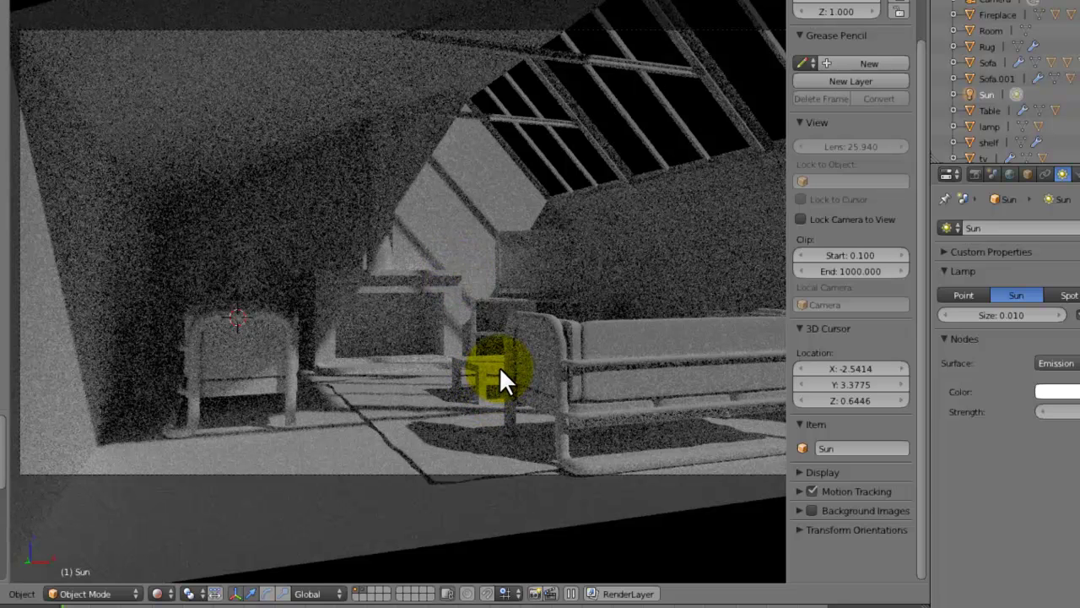
pyautogui.hotkey('shift', 'z')
# Move the Room's open camera-side edge loop outward along the global Y axis in Edit Mode
pyautogui.rightClick(410, 488)
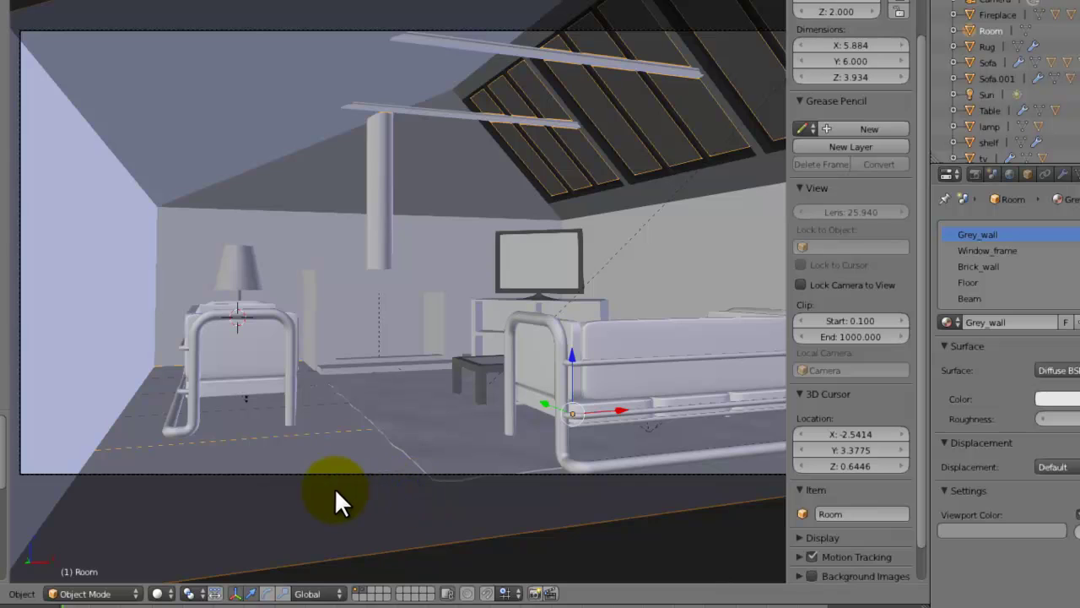
pyautogui.press('KP_7')
pyautogui.press('Tab')
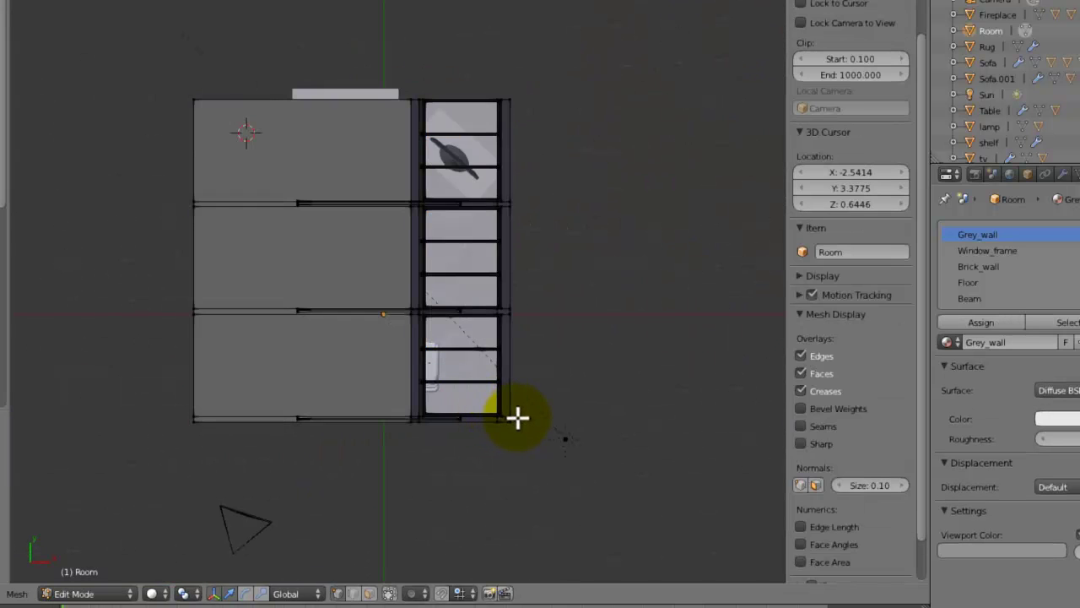
pyautogui.scroll(4, 515, 417)
pyautogui.hotkey('shift', 'b')
pyautogui.rightClick(644, 364)
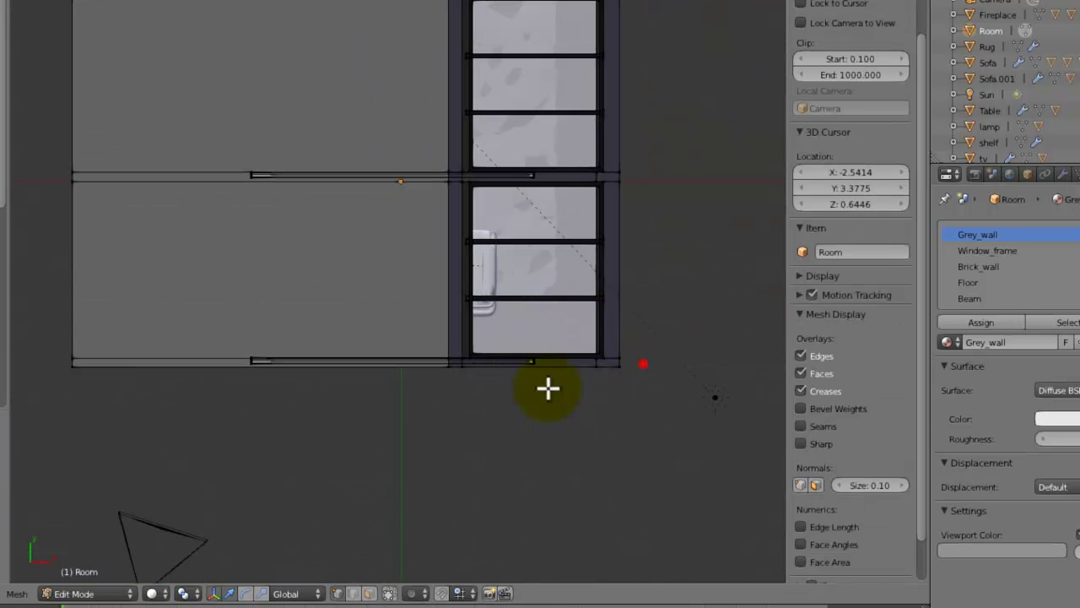
pyautogui.rightClick(463, 396)
pyautogui.moveTo(463, 400); pyautogui.dragTo(515, 255, button='middle')
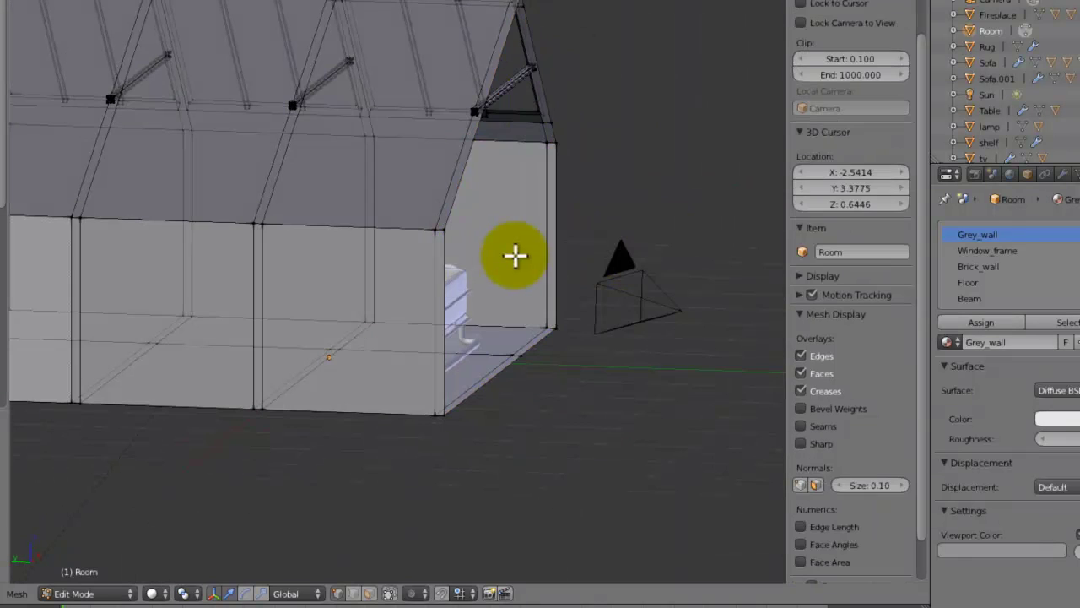
pyautogui.keyDown('alt'); pyautogui.rightClick(448, 279); pyautogui.keyUp('alt')
pyautogui.press('g')
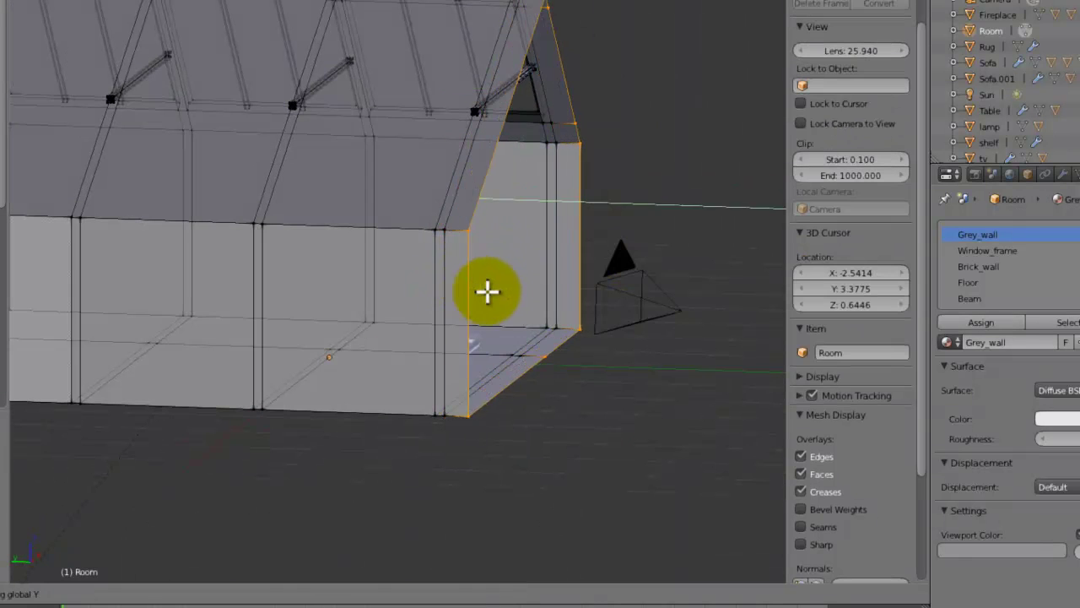
pyautogui.click(718, 345)
# Extend the same edge loop past the camera along global Y until the Room is about 11.47 long, and save the file
pyautogui.moveTo(718, 345); pyautogui.dragTo(662, 313, button='middle')
pyautogui.press('g')
pyautogui.press('z')
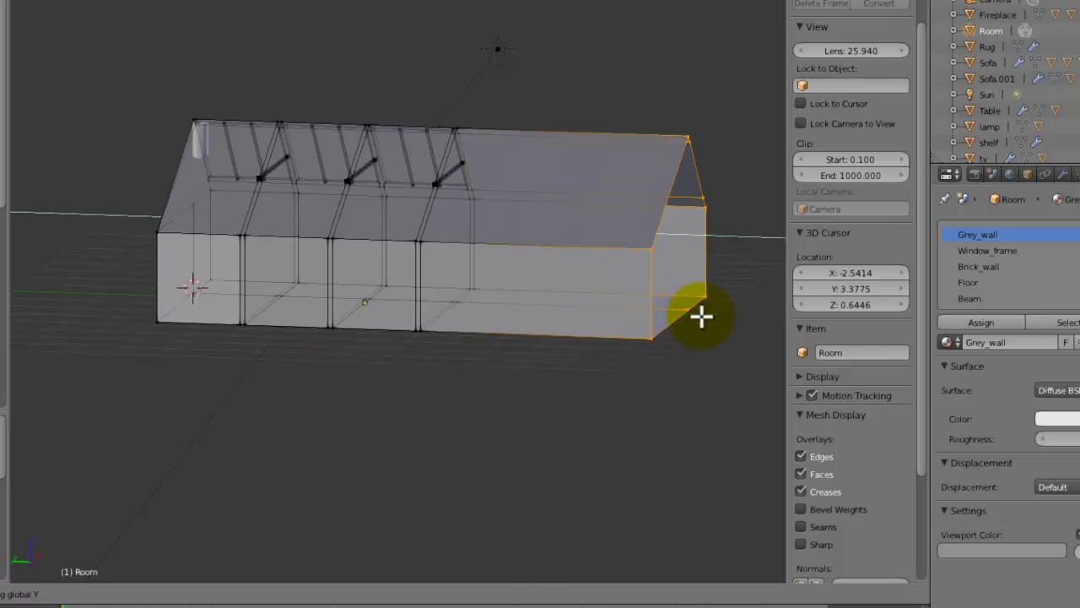
pyautogui.click(699, 313)
pyautogui.press('Tab')
pyautogui.hotkey('ctrl', 's')
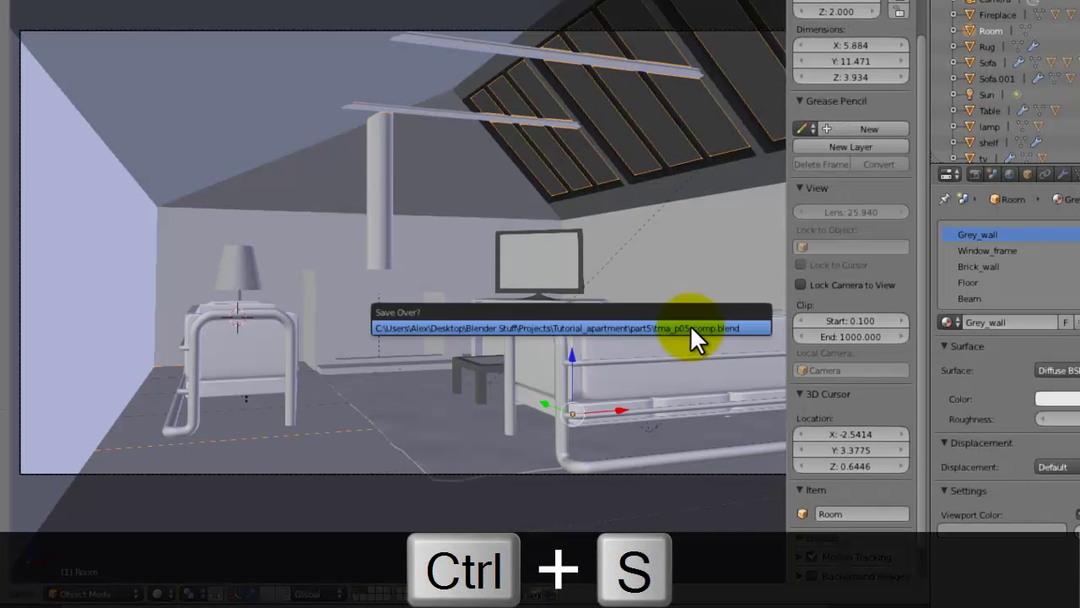
pyautogui.click(690, 327)
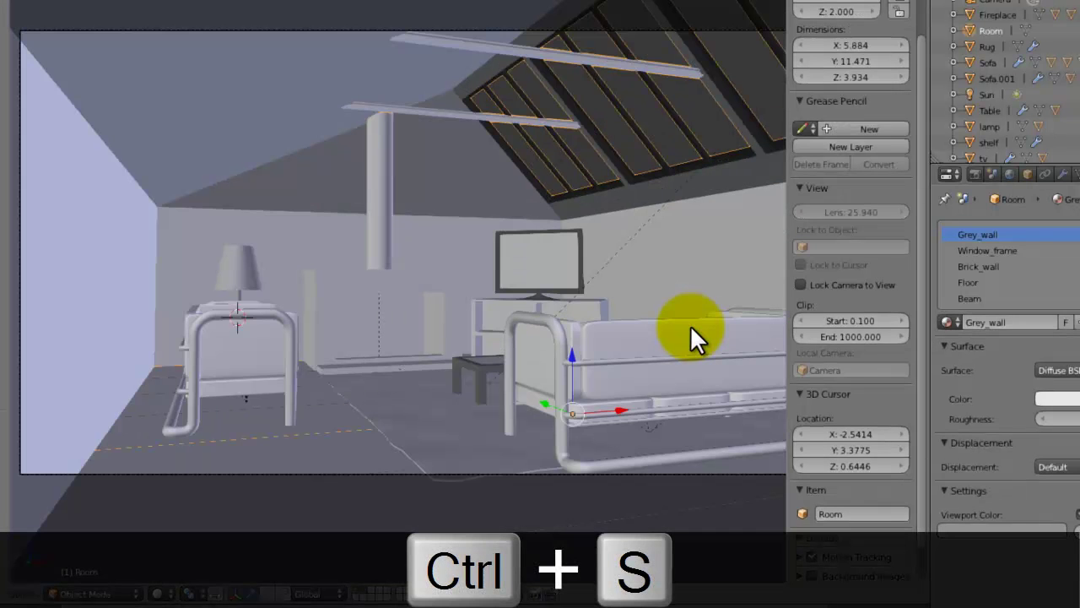
# Check the extended room from the camera in Rendered shading and return to Solid shading
pyautogui.click(160, 594)
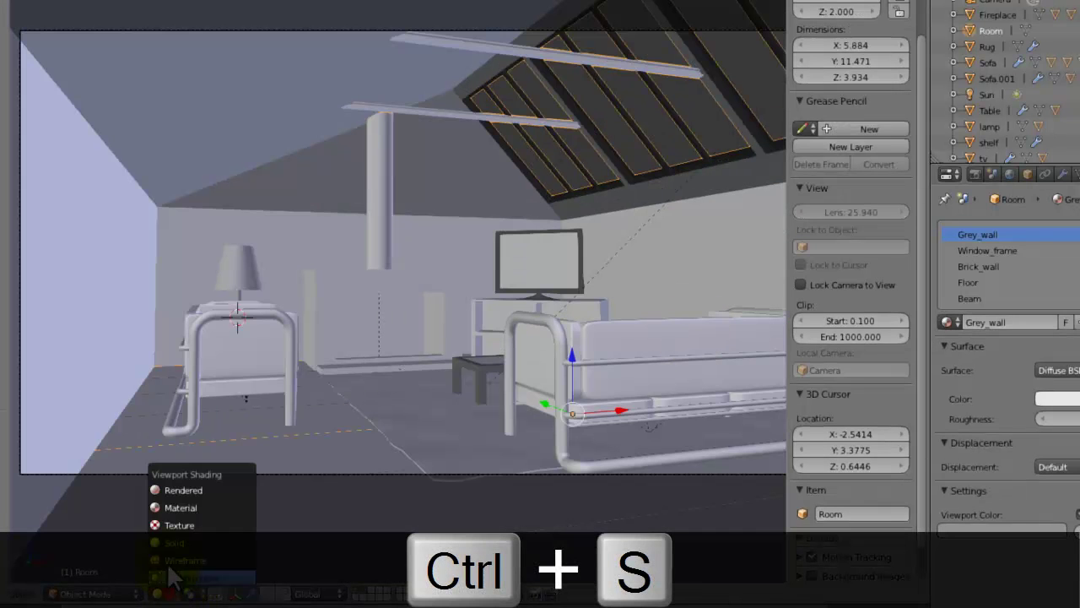
pyautogui.click(192, 491)
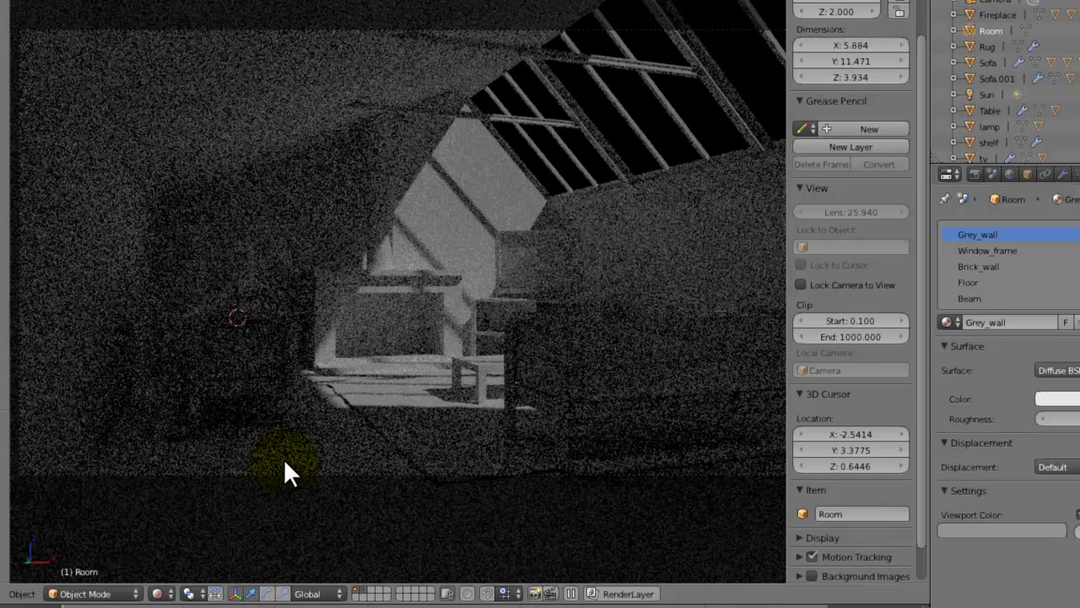
pyautogui.hotkey('shift', 'z')
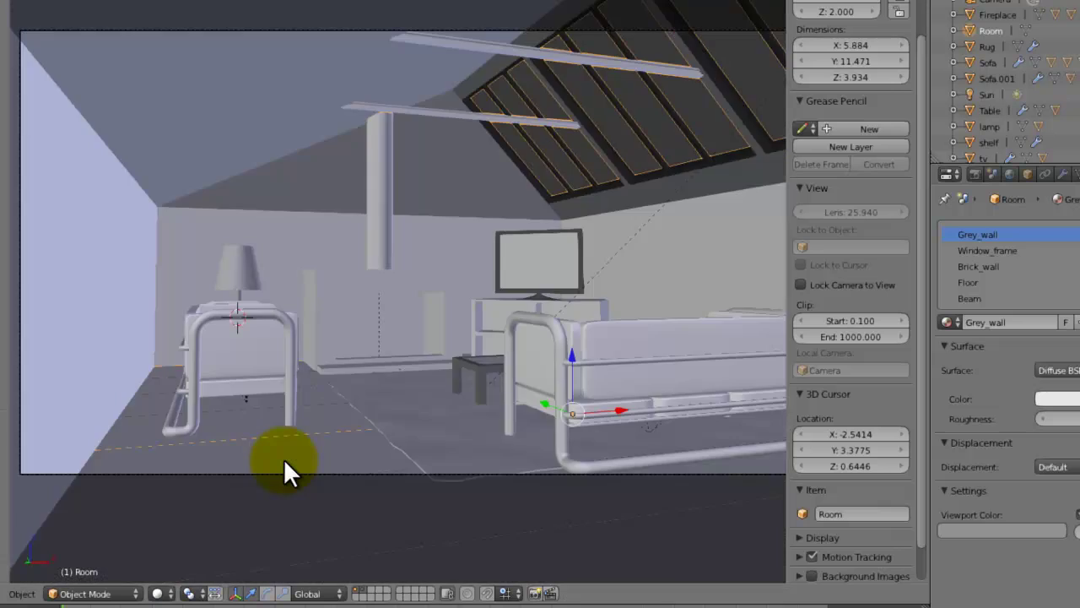
# Move the Sun lamp in top view outward and toward the fireplace end, beside the nearest skylight, and save the file
pyautogui.press('KP_7')
pyautogui.rightClick(550, 321)
pyautogui.press('g')
pyautogui.press('z')
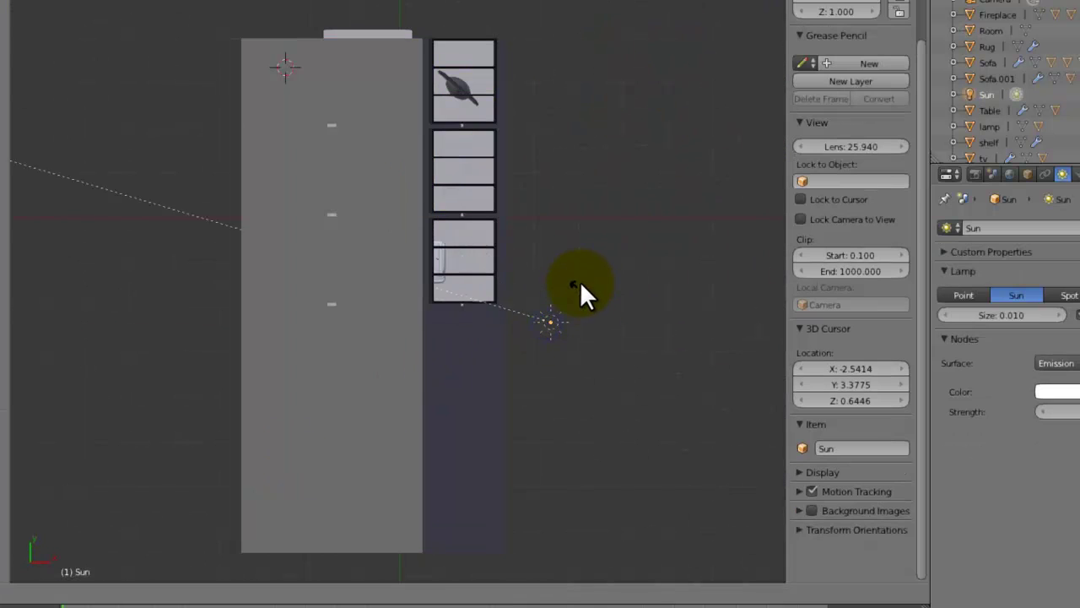
pyautogui.click(610, 244)
pyautogui.hotkey('ctrl', 's')
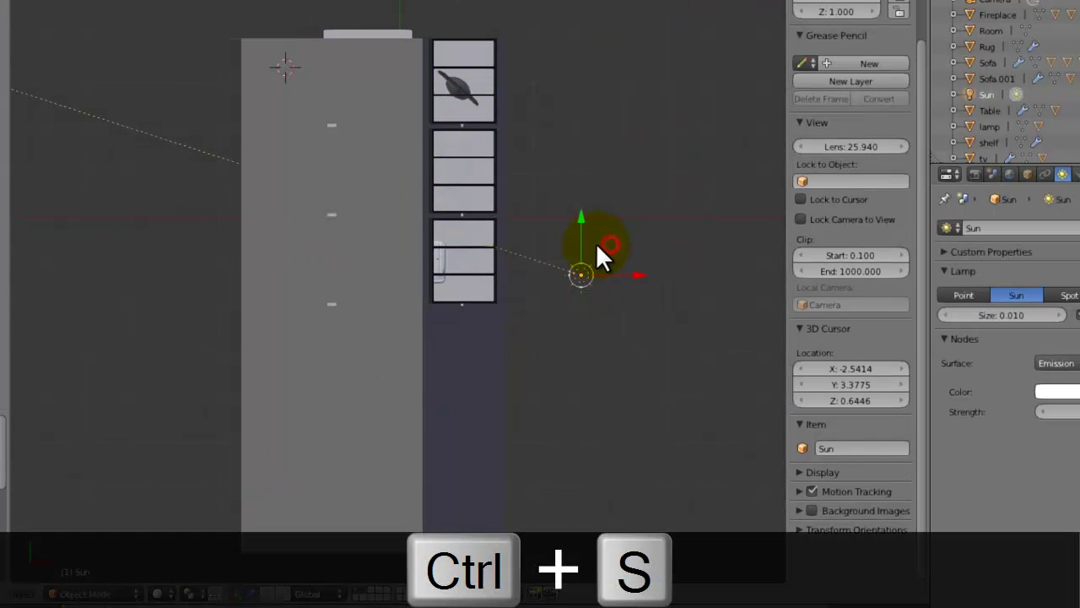
# Check the repositioned sunlight from the camera in Rendered shading, return to Solid shading and save the file
pyautogui.press('KP_0')
pyautogui.click(158, 593)
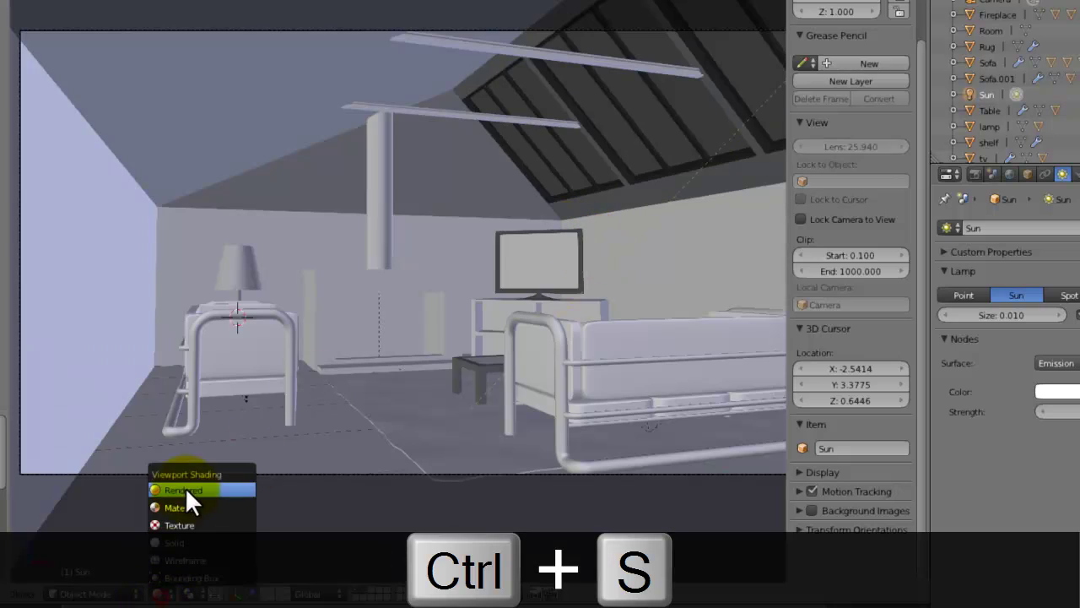
pyautogui.click(186, 484)
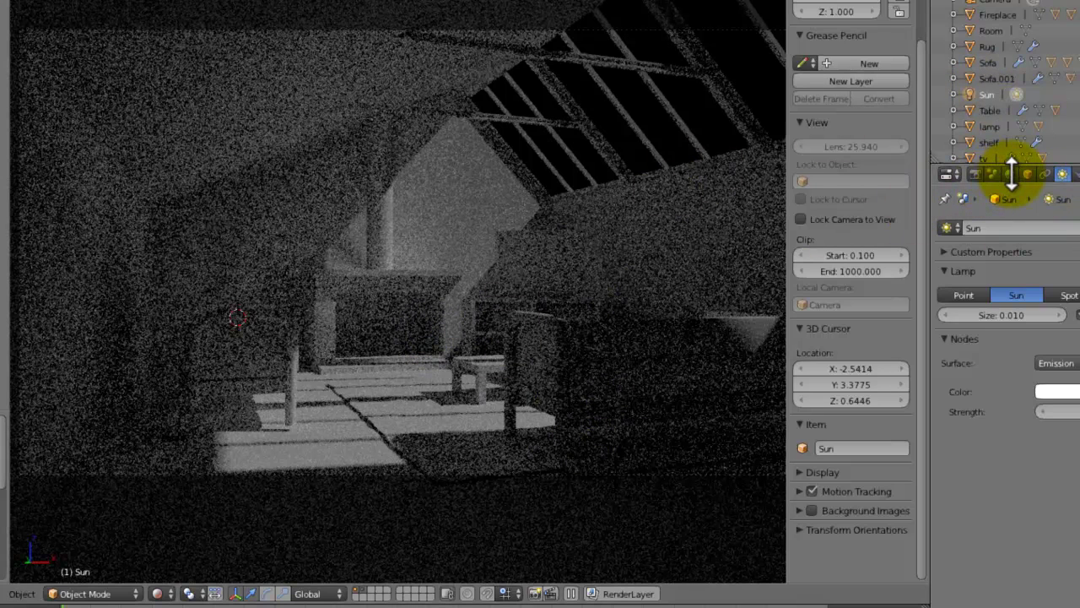
pyautogui.press('z')
pyautogui.hotkey('ctrl', 's')
pyautogui.click(507, 319)
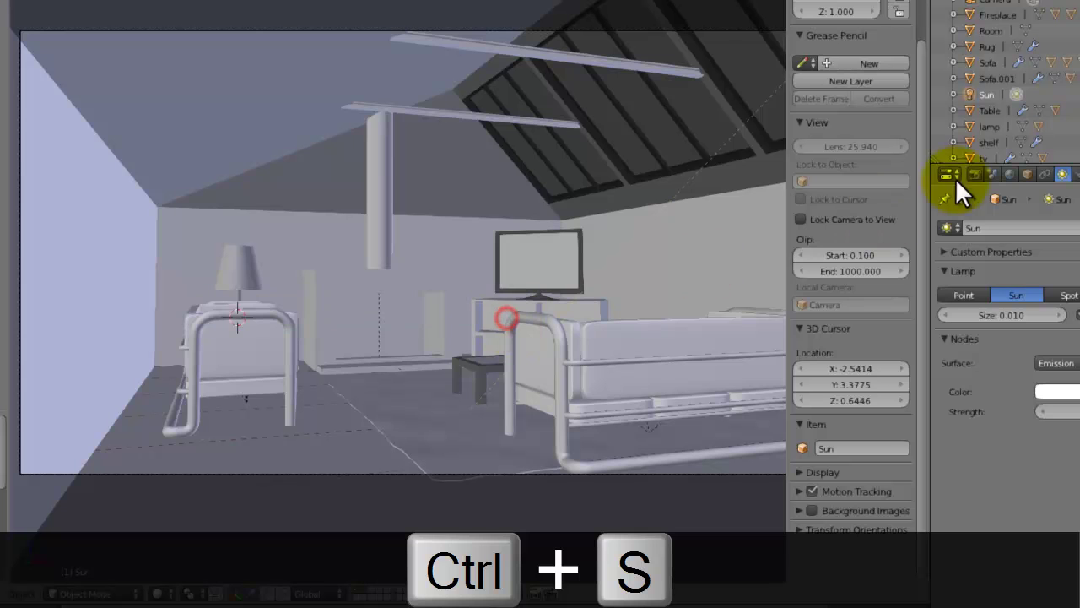
# Set the world colour to white, enable nodes for its surface, and save the file
pyautogui.click(1011, 173)
pyautogui.click(1075, 295)
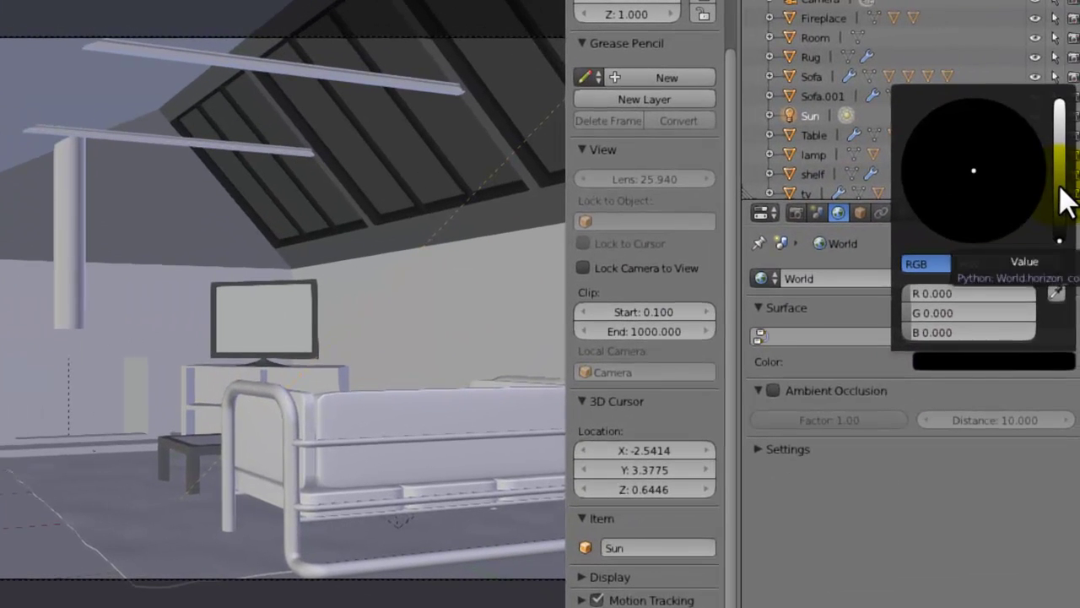
pyautogui.moveTo(1070, 194); pyautogui.dragTo(1046, 13)
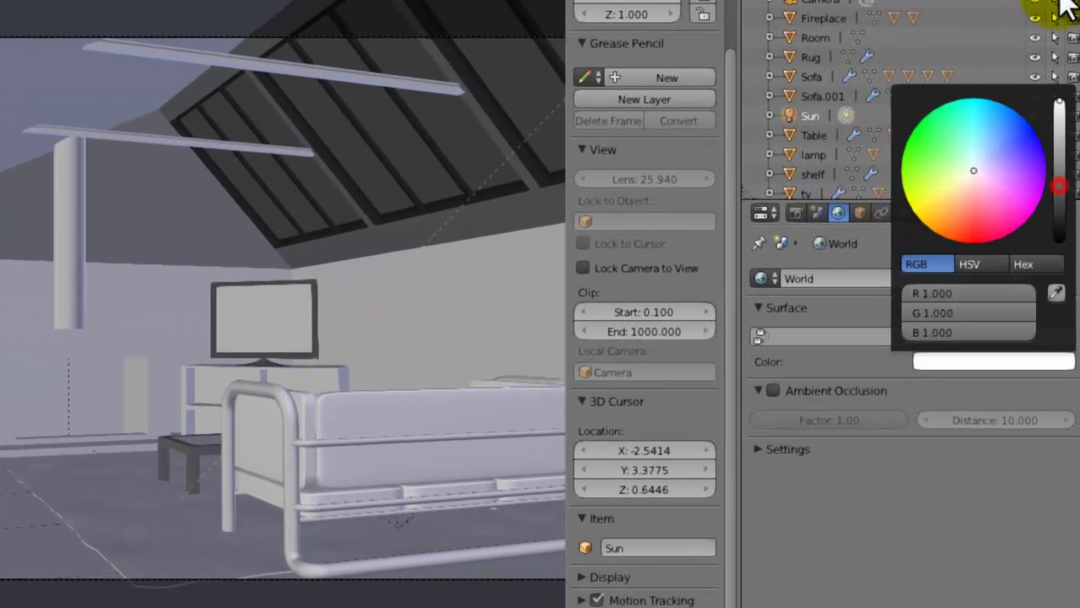
pyautogui.hotkey('ctrl', 's')
pyautogui.click(353, 329)
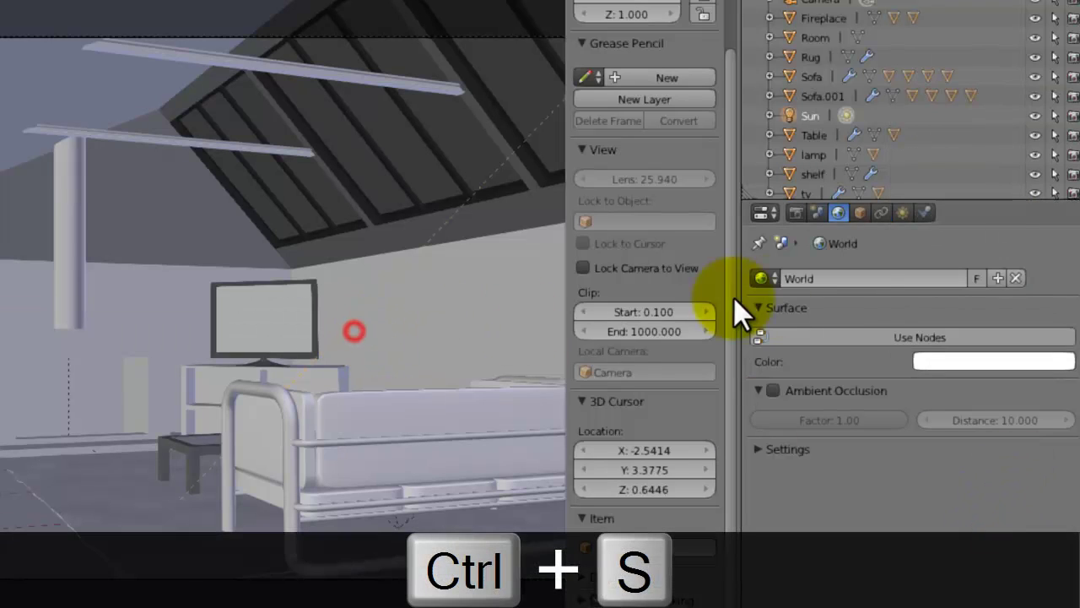
pyautogui.click(882, 330)
pyautogui.hotkey('ctrl', 's')
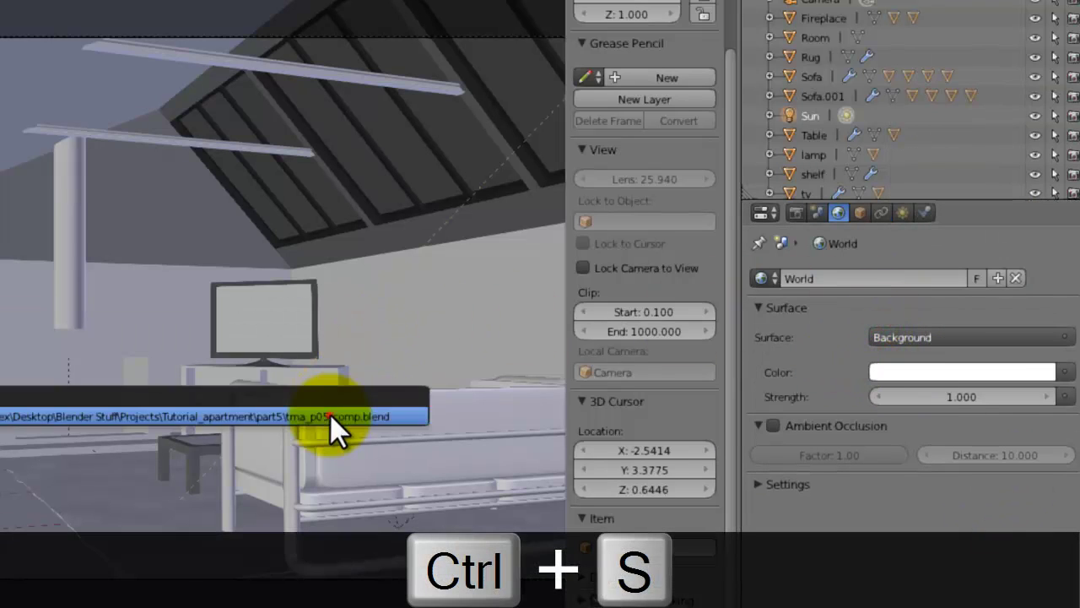
pyautogui.click(330, 414)
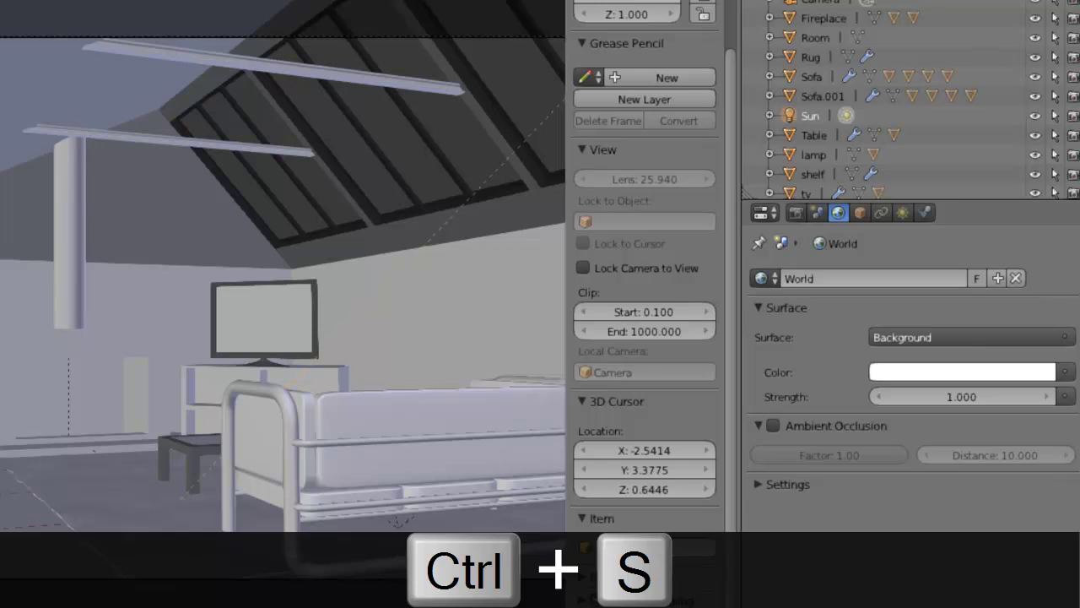
# Preview the white world lighting in Rendered shading, return to Solid shading and save the file
pyautogui.hotkey('shift', 'z')
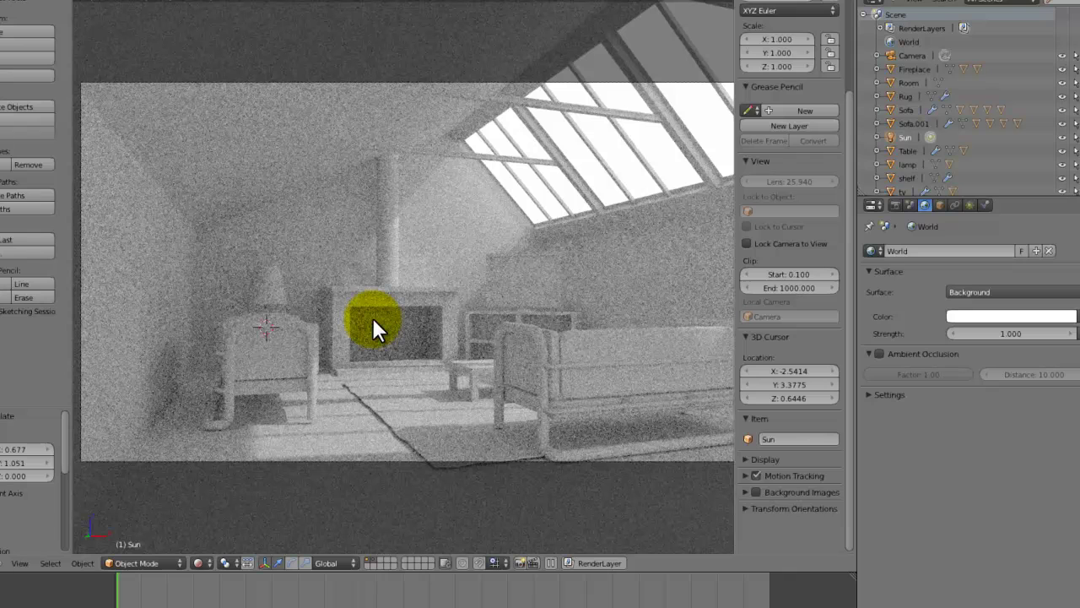
pyautogui.hotkey('shift', 'z')
pyautogui.hotkey('ctrl', 's')
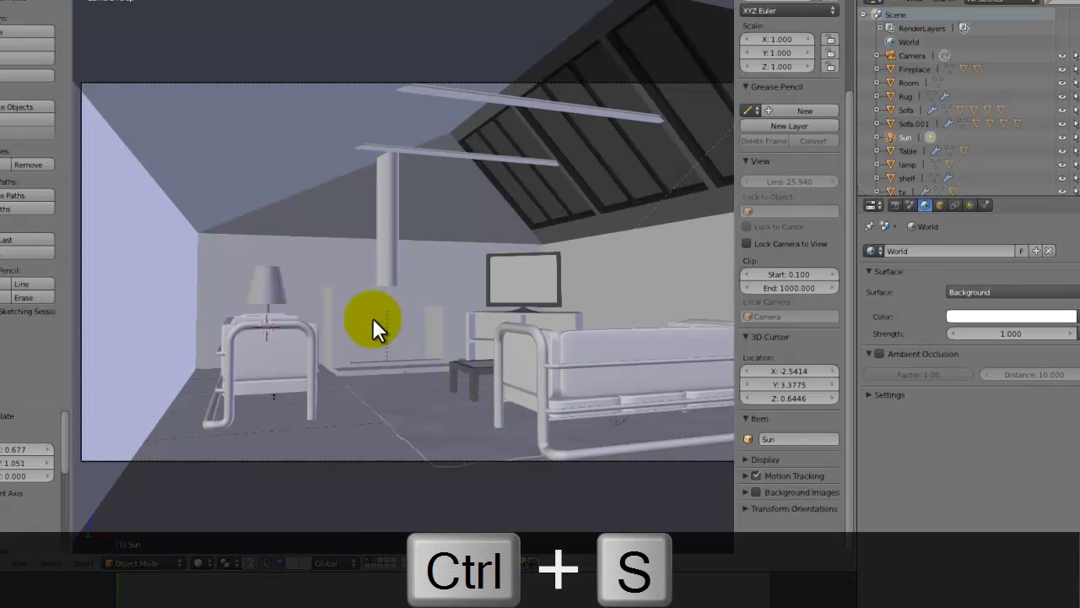
# Set the render device to GPU Compute and save the file
pyautogui.click(893, 206)
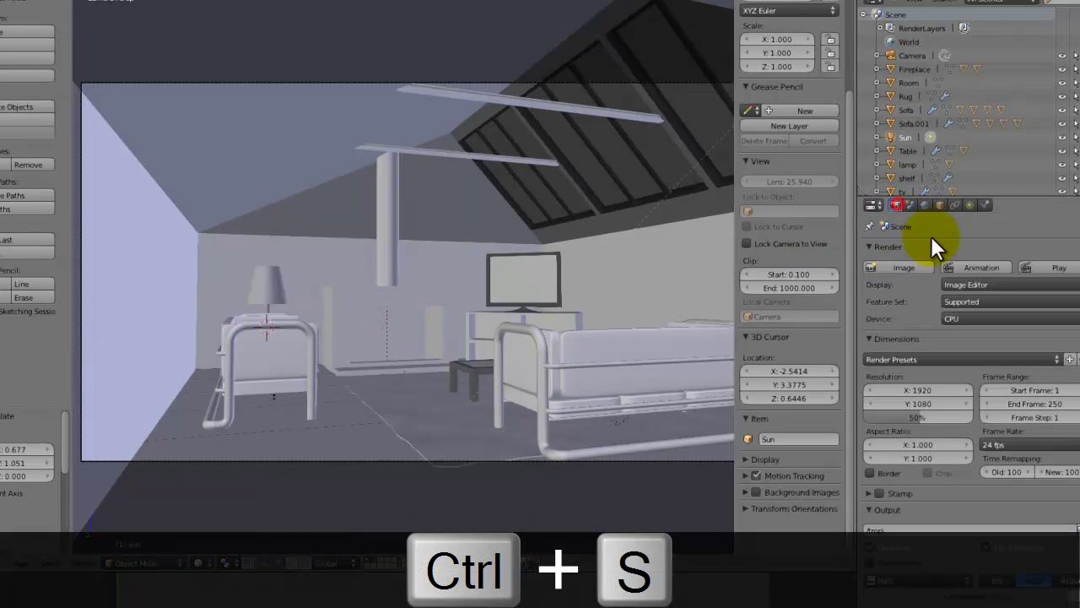
pyautogui.click(964, 318)
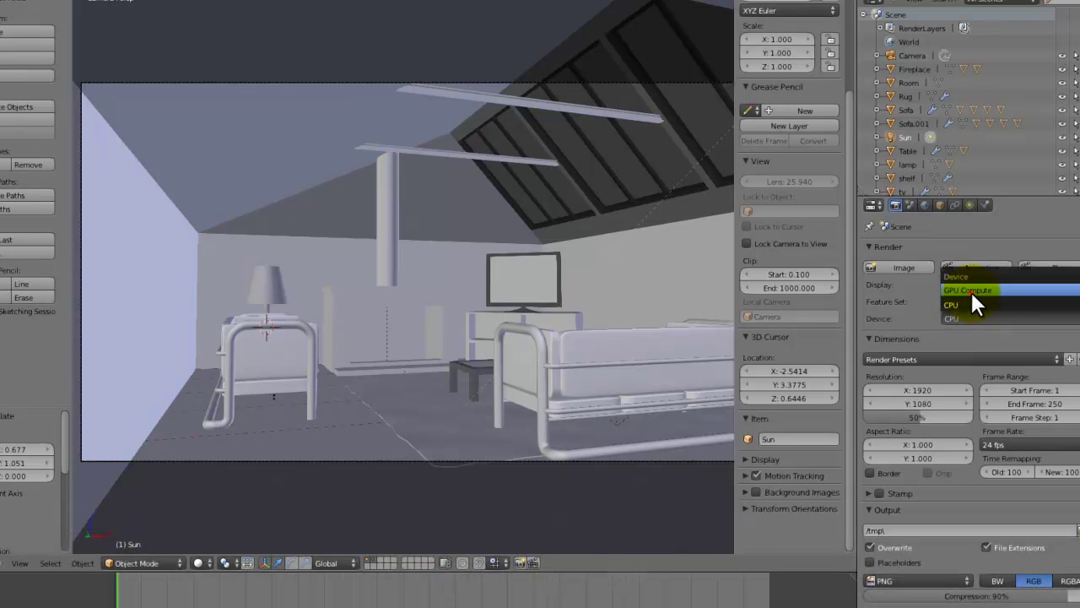
pyautogui.click(971, 289)
pyautogui.hotkey('ctrl', 's')
pyautogui.click(568, 411)
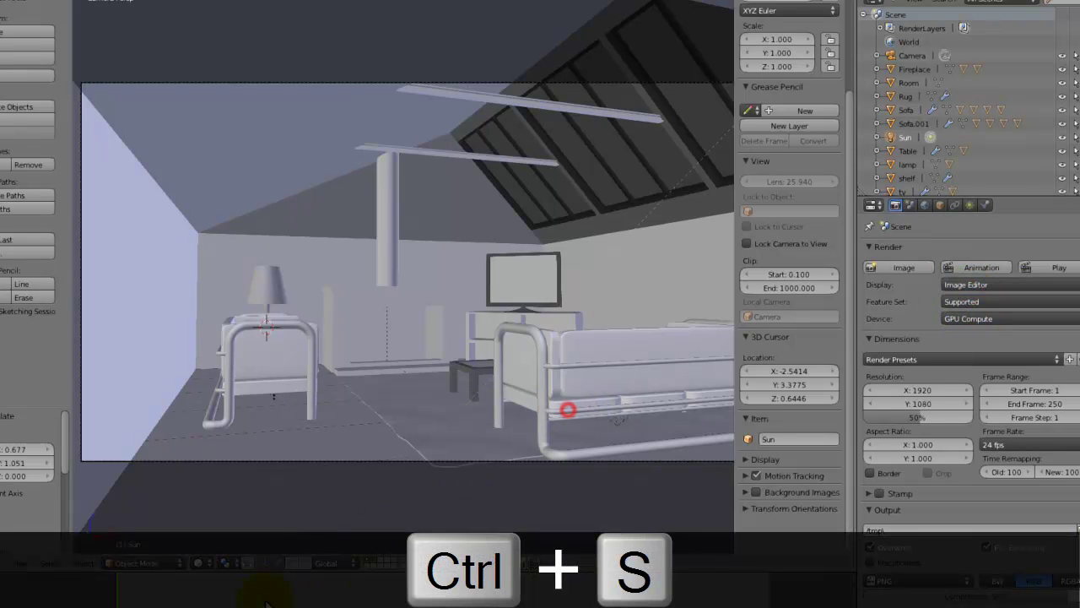
# Compare the Rendered preview with the reference images of the finished apartment, return to Solid shading and save the file
pyautogui.click(202, 563)
pyautogui.click(219, 476)
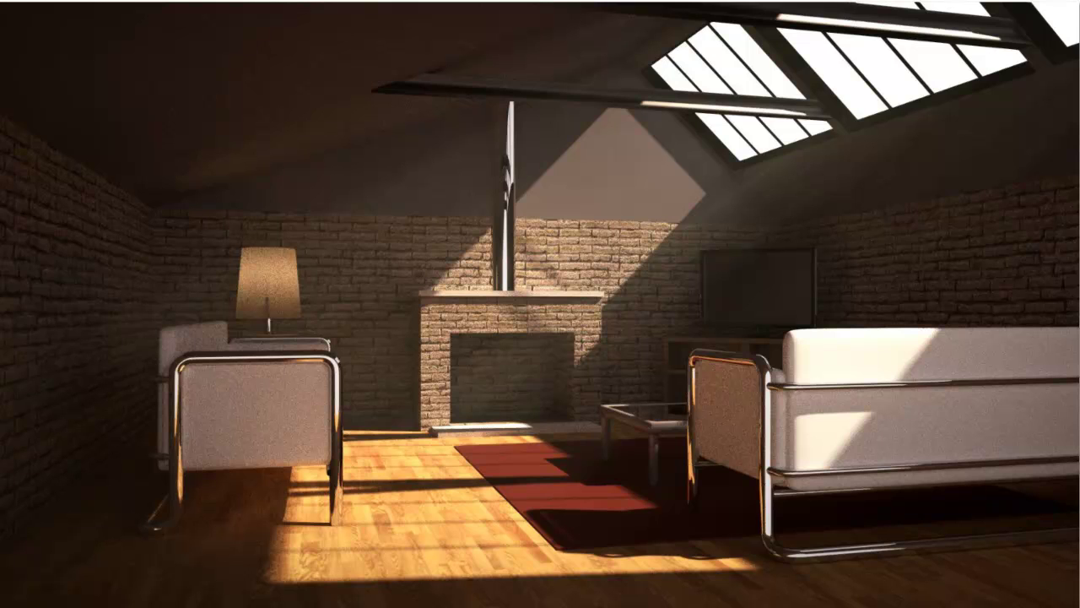
pyautogui.click(457, 437)
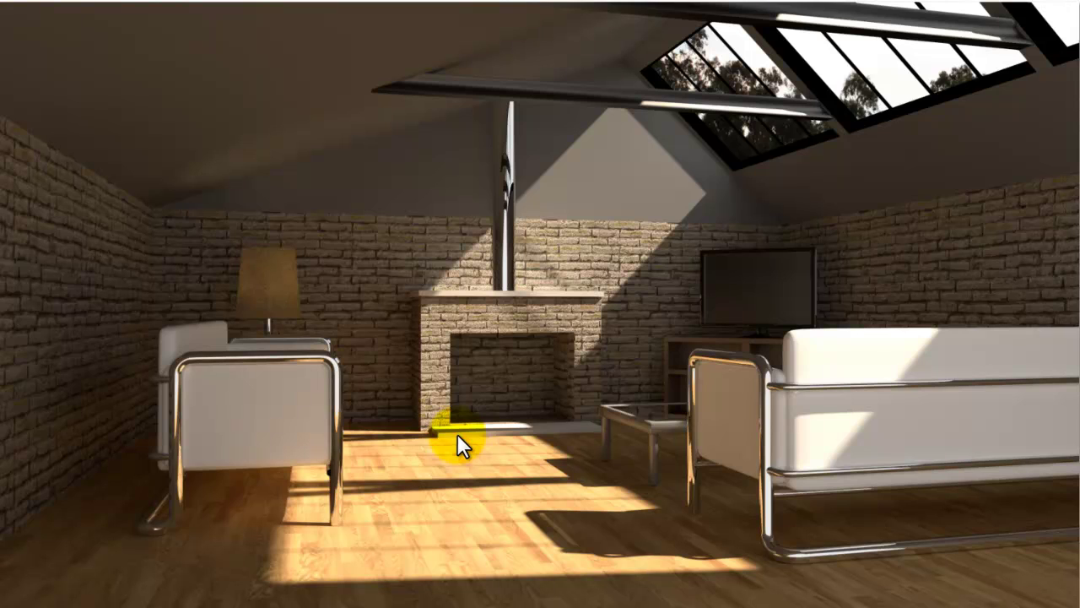
pyautogui.click(457, 433)
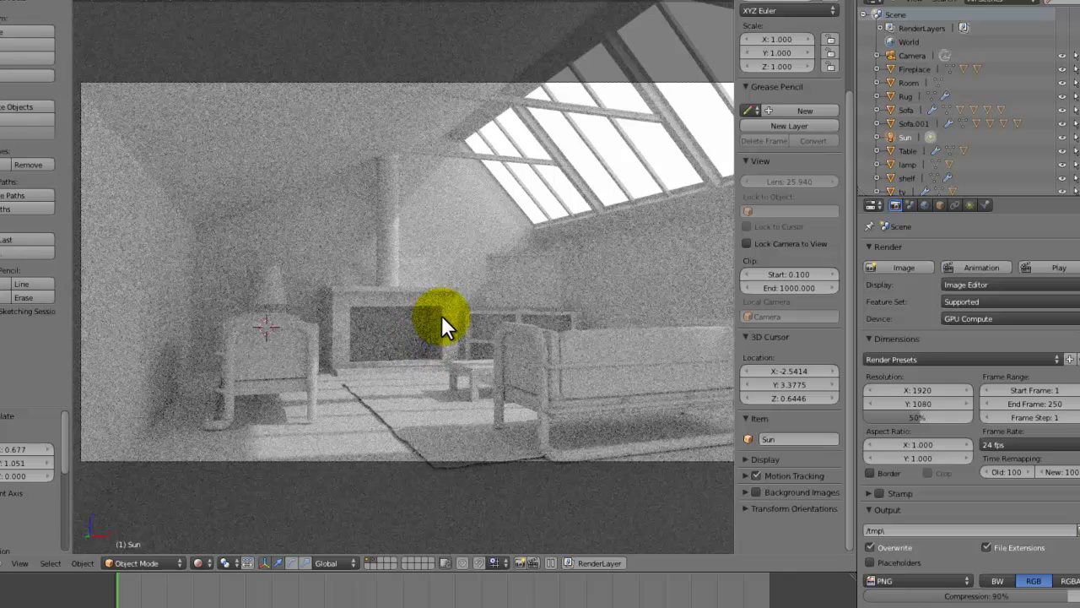
pyautogui.hotkey('shift', 'z')
pyautogui.hotkey('ctrl', 's')
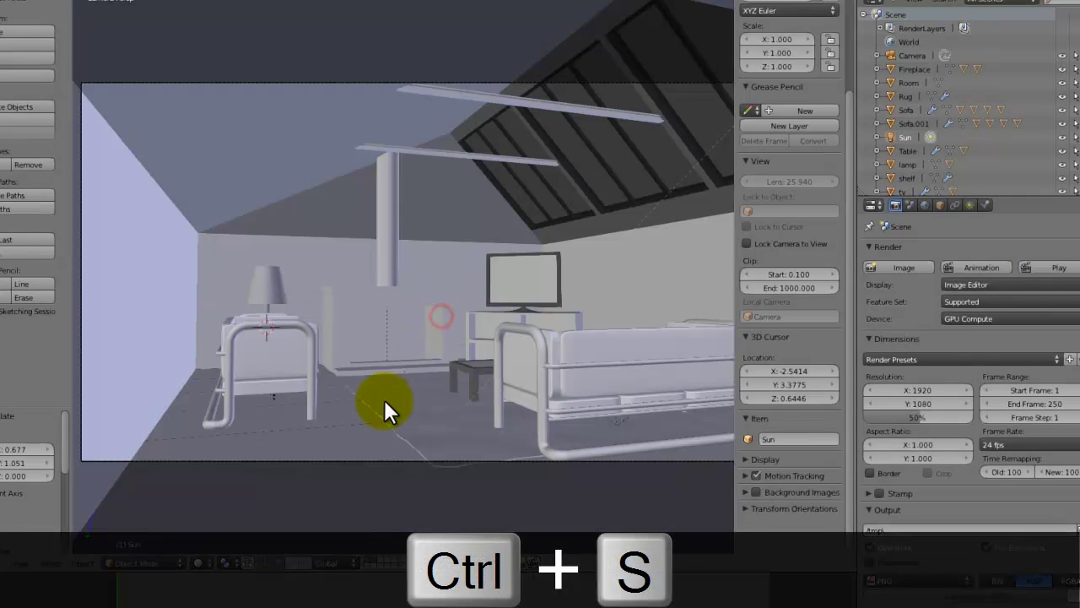
# Box-select the Room's roof, beams and upper wall vertices in front view in Edit Mode and hide them
pyautogui.rightClick(372, 485)
pyautogui.press('KP_Divide')
pyautogui.press('KP_7')
pyautogui.press('Tab')
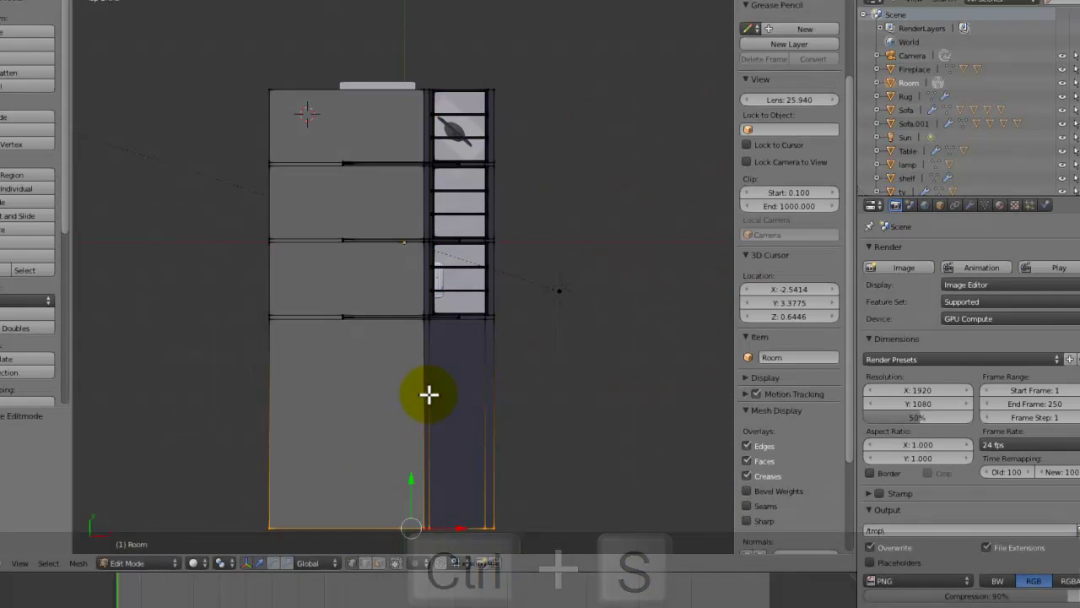
pyautogui.moveTo(438, 398); pyautogui.dragTo(456, 264, button='middle')
pyautogui.press('KP_1')
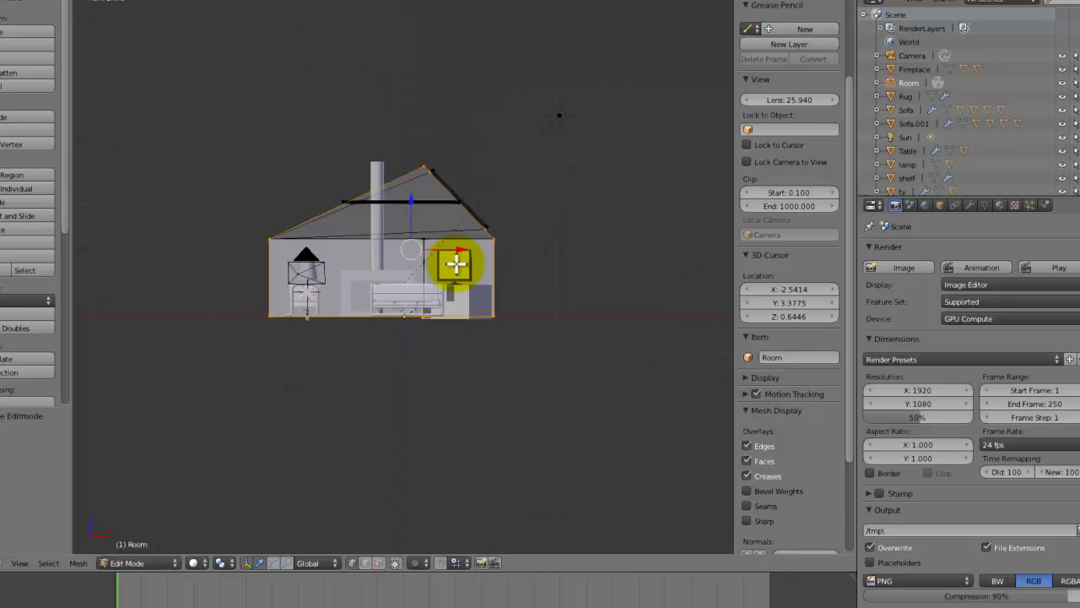
pyautogui.press('a')
pyautogui.press('b')
pyautogui.moveTo(560, 113); pyautogui.dragTo(224, 262)
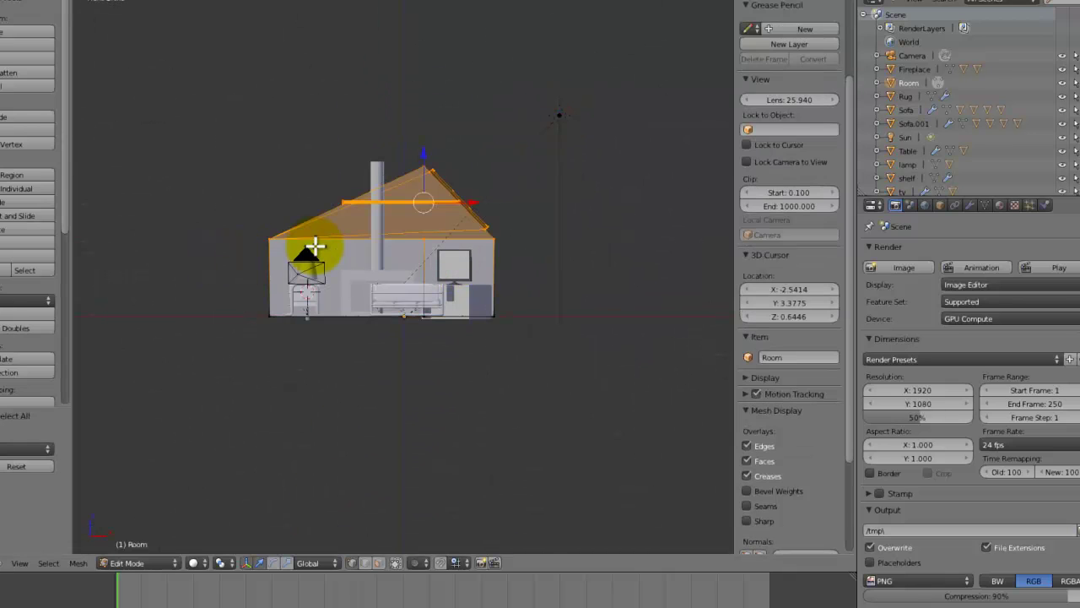
pyautogui.press('h')
# View the opened room from above and save the file
pyautogui.moveTo(338, 270); pyautogui.dragTo(335, 313, button='middle')
pyautogui.hotkey('ctrl', 's')
pyautogui.press('KP_7')
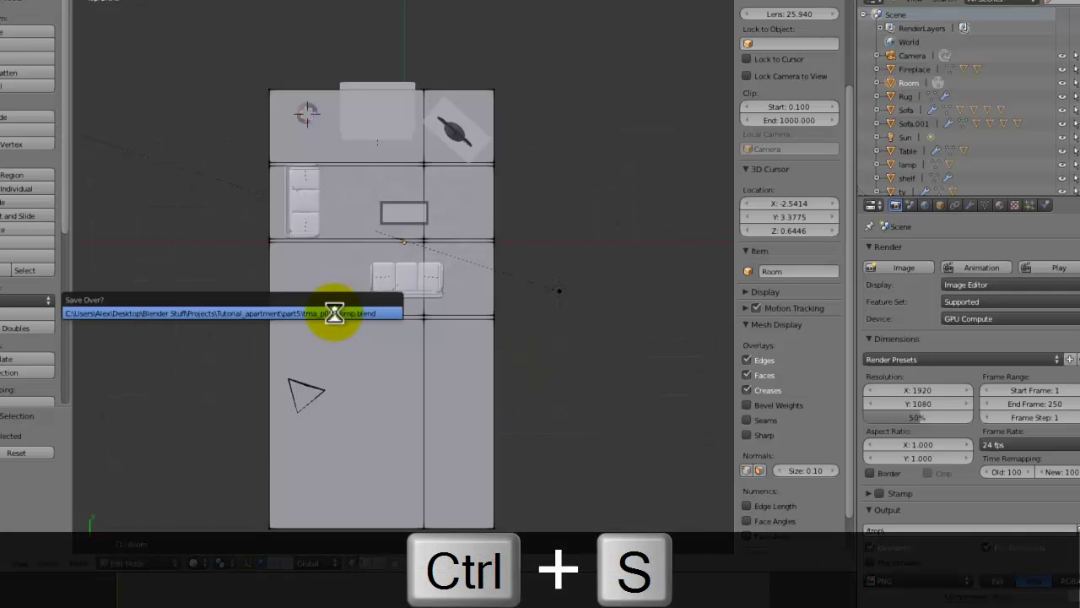
pyautogui.click(333, 309)
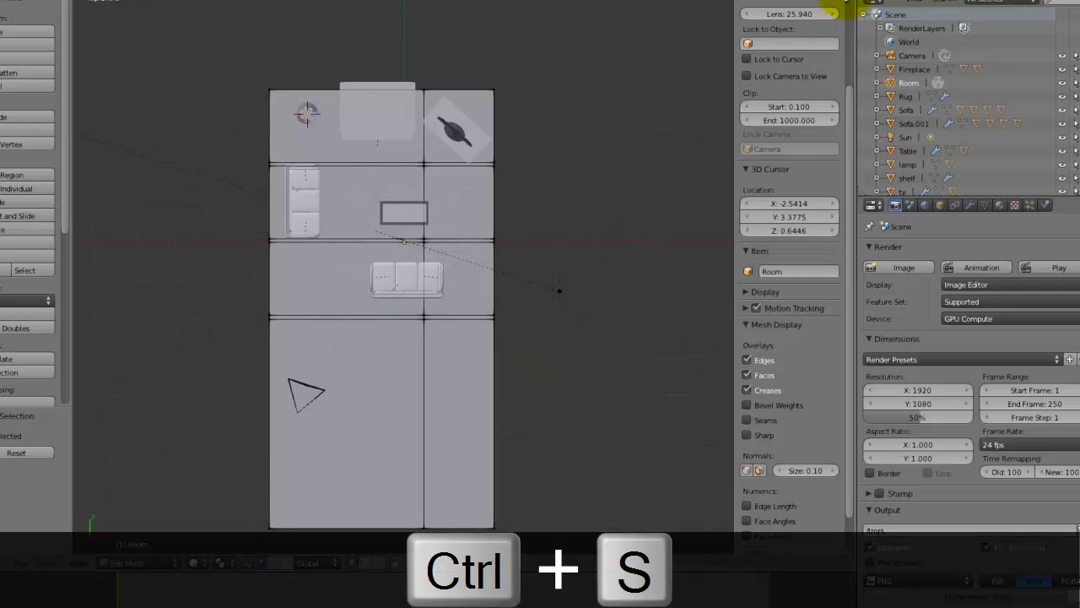
# Split the 3D view vertically and turn the new area into a UV/Image Editor
pyautogui.moveTo(854, 6); pyautogui.dragTo(550, 437)
pyautogui.click(545, 562)
pyautogui.click(560, 475)
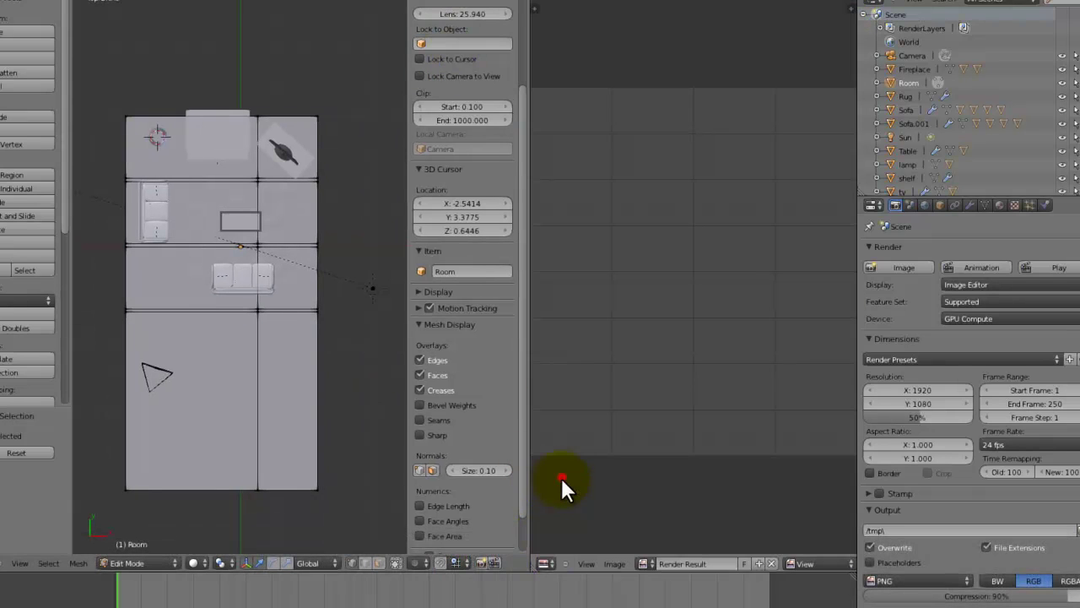
# Open the light wood image WoodFine0038_1_S.jpg from the Textures\Wood\Fine folder in the image editor
pyautogui.click(617, 563)
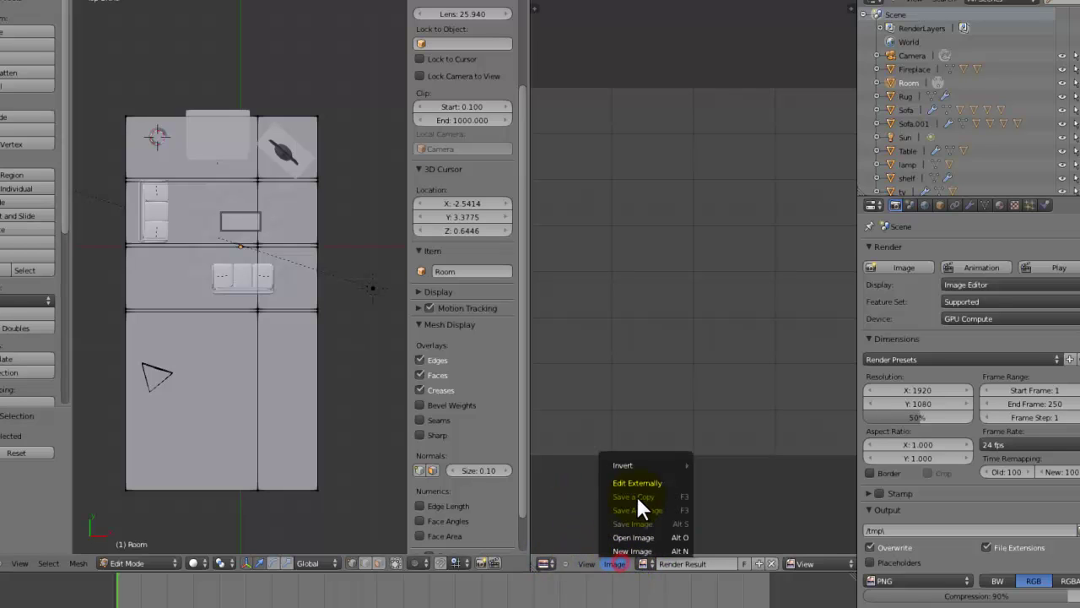
pyautogui.click(641, 549)
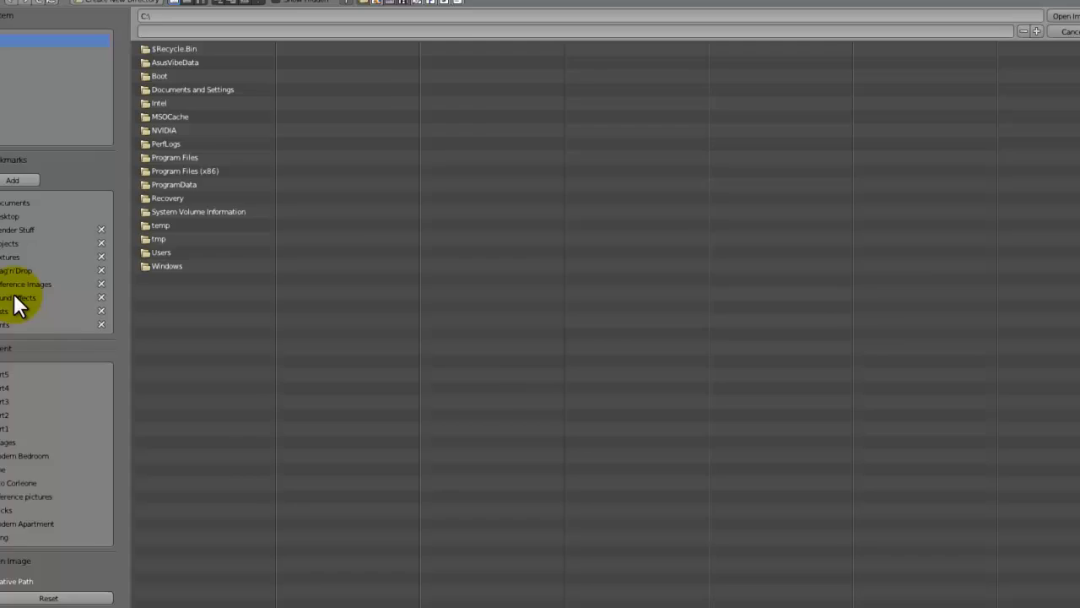
pyautogui.click(25, 256)
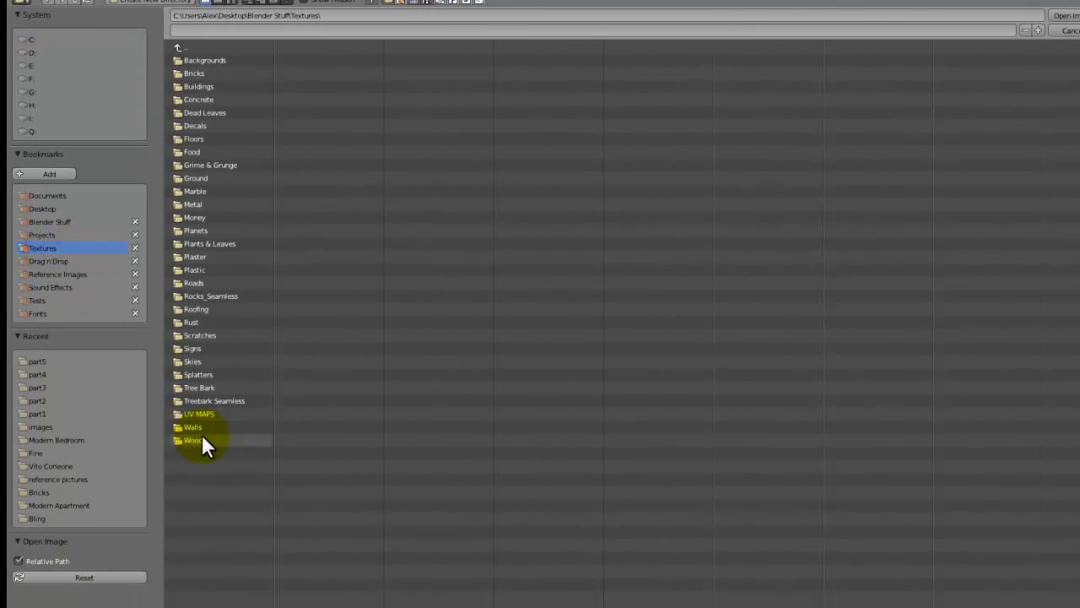
pyautogui.click(203, 439)
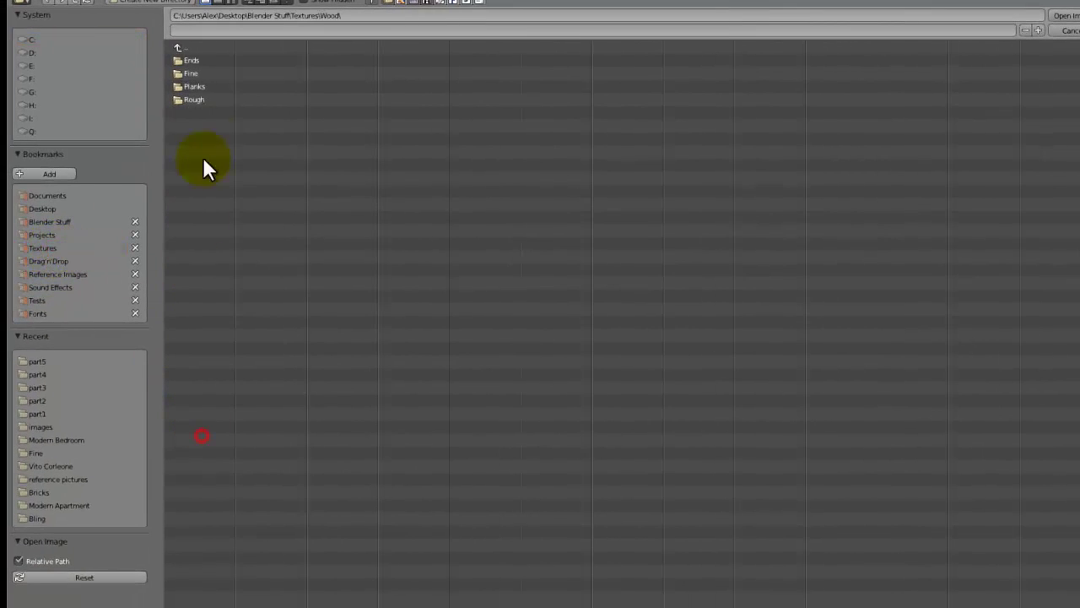
pyautogui.click(200, 73)
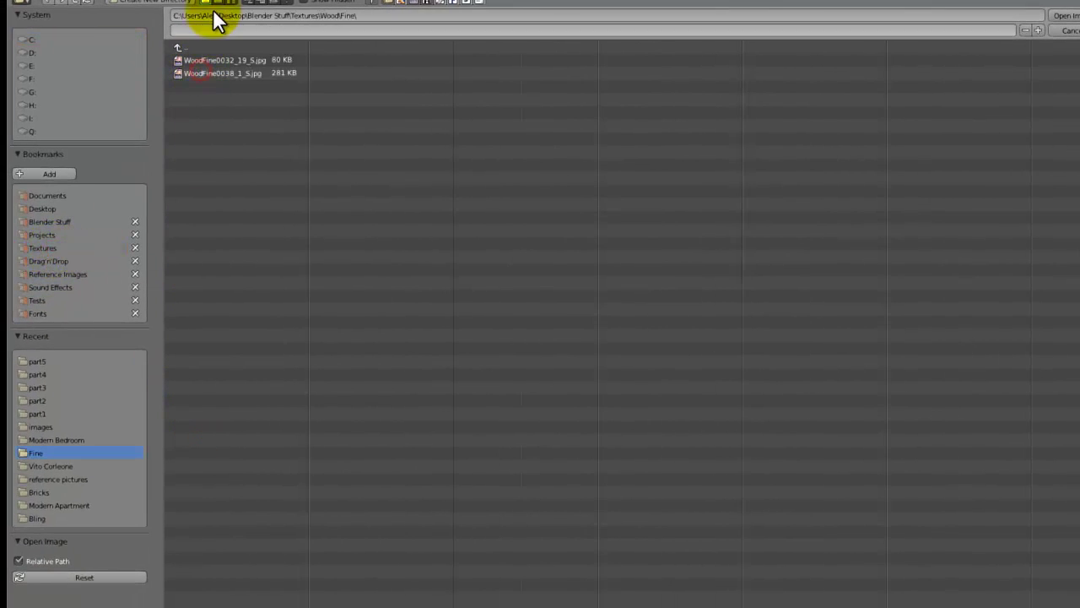
pyautogui.click(233, 3)
pyautogui.click(377, 81)
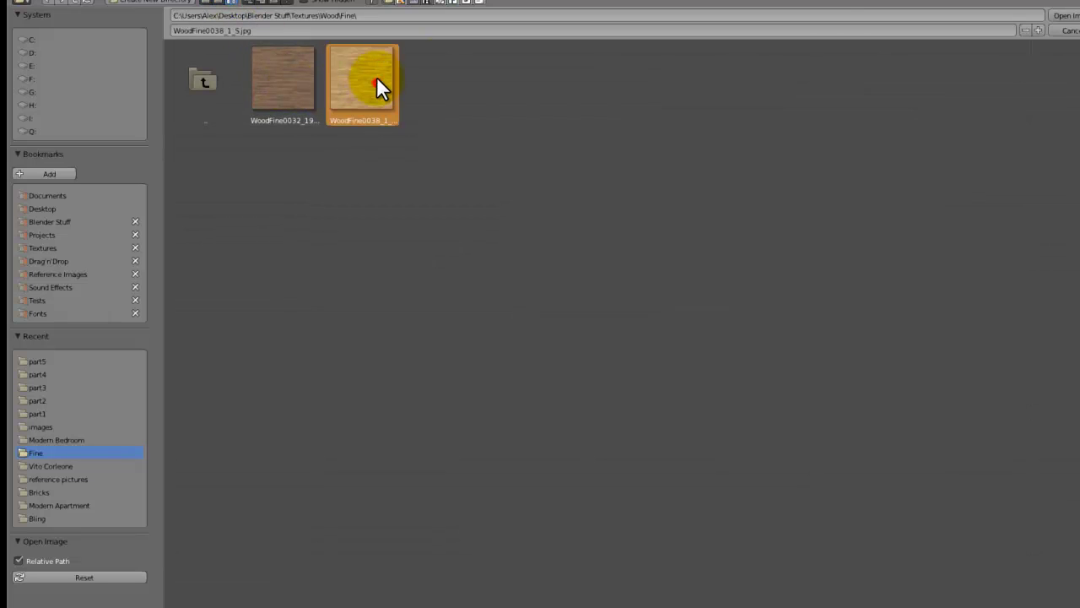
pyautogui.click(1062, 17)
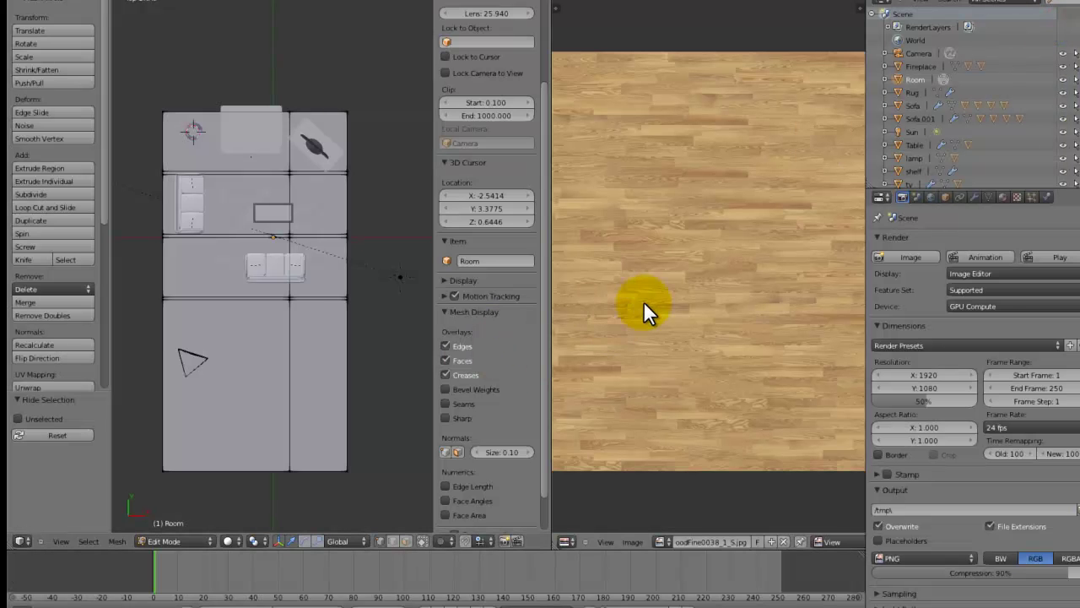
# Select all visible floor geometry of the Room and UV-map it with Project From View from above
pyautogui.scroll(-1, 655, 295)
pyautogui.scroll(-1, 313, 306)
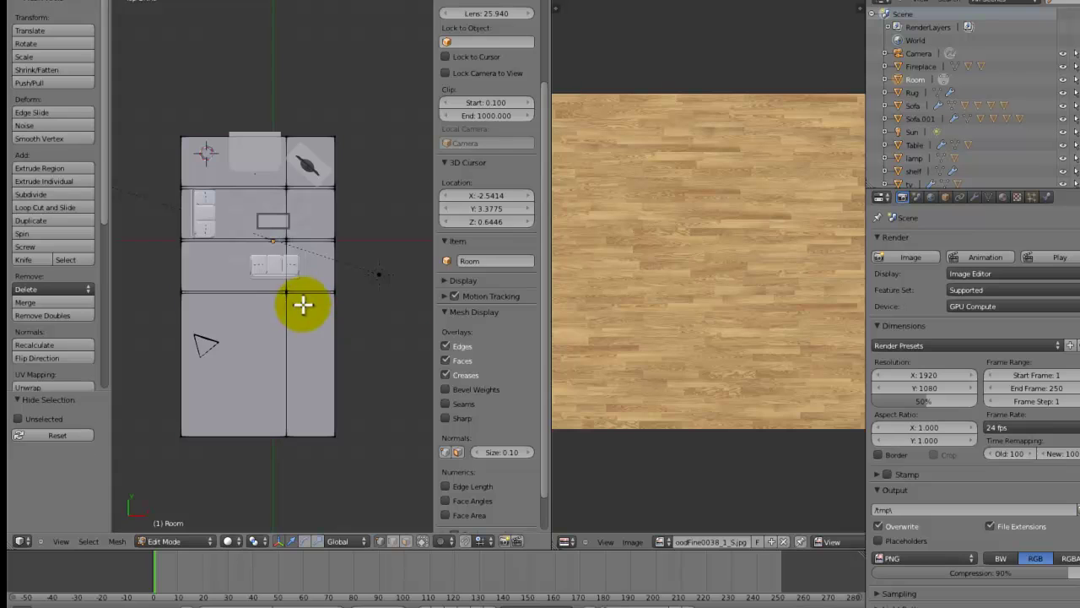
pyautogui.press('a')
pyautogui.press('u')
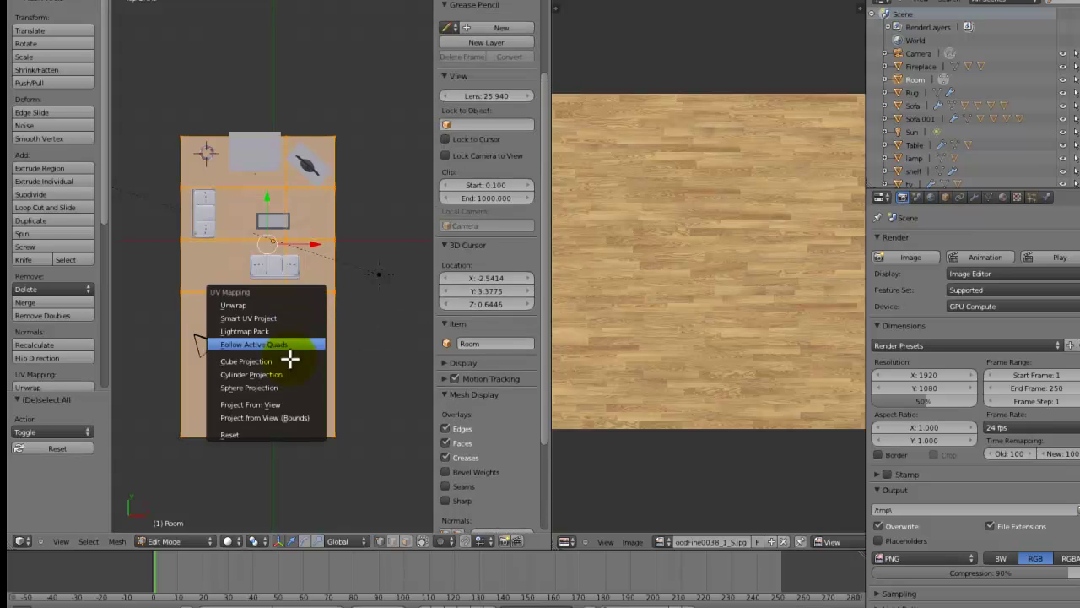
pyautogui.click(278, 406)
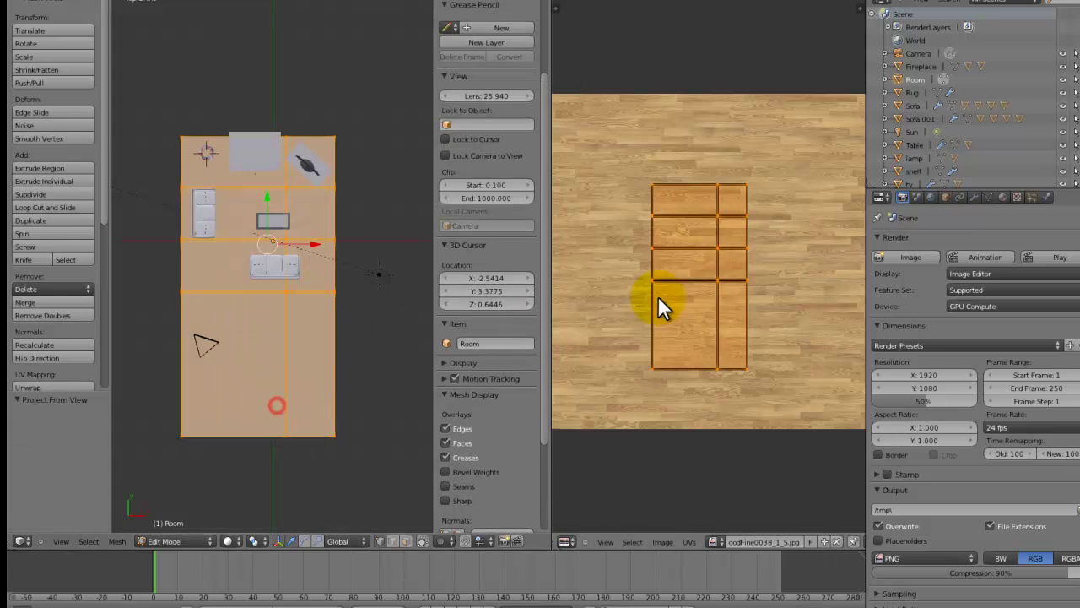
# Switch the viewport to Texture shading and return the Room to Object Mode
pyautogui.scroll(3, 269, 319)
pyautogui.hotkey('alt', 'z')
pyautogui.scroll(1, 270, 320)
pyautogui.keyDown('shift'); pyautogui.moveTo(273, 321); pyautogui.dragTo(332, 177, button='middle'); pyautogui.keyUp('shift')
pyautogui.press('Tab')
pyautogui.scroll(3, 346, 175)
# Give the Room's Floor material an Image Texture as its diffuse color, using WoodFine0038_1_S.jpg
pyautogui.click(1002, 197)
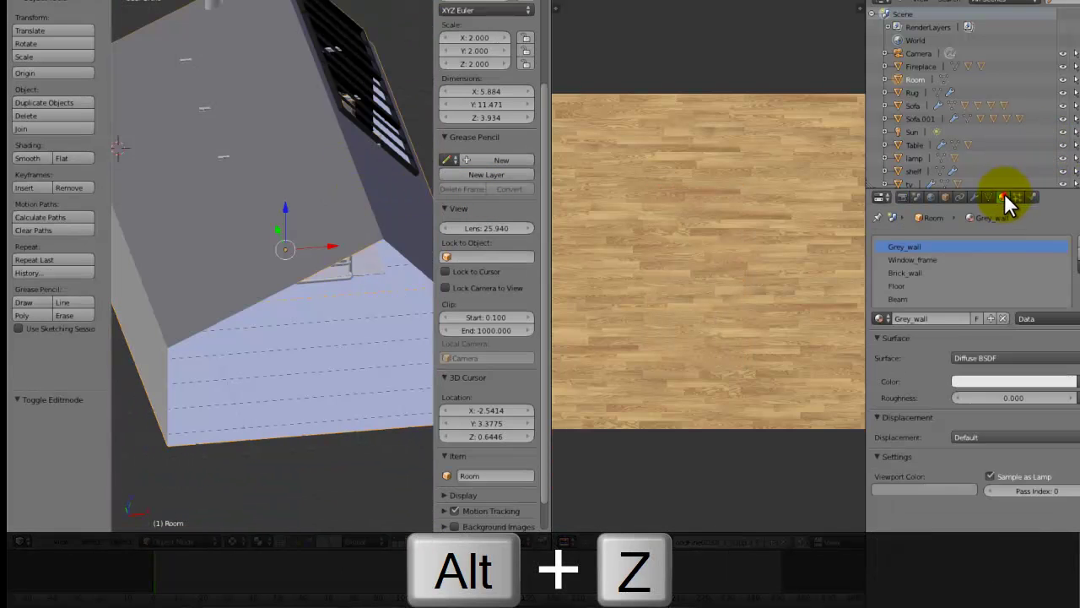
pyautogui.click(903, 287)
pyautogui.click(1070, 381)
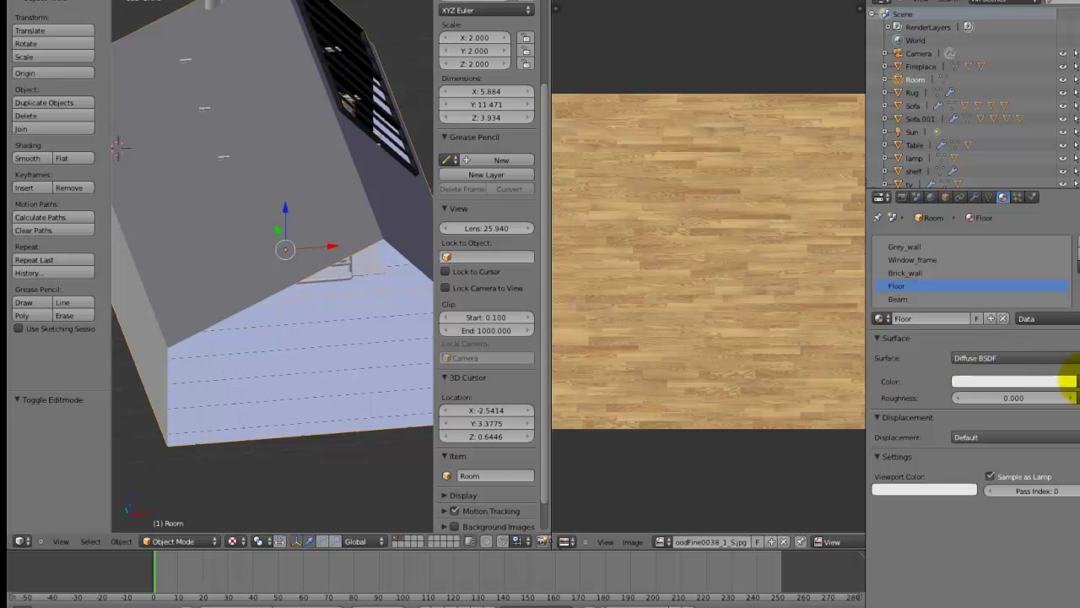
pyautogui.click(847, 409)
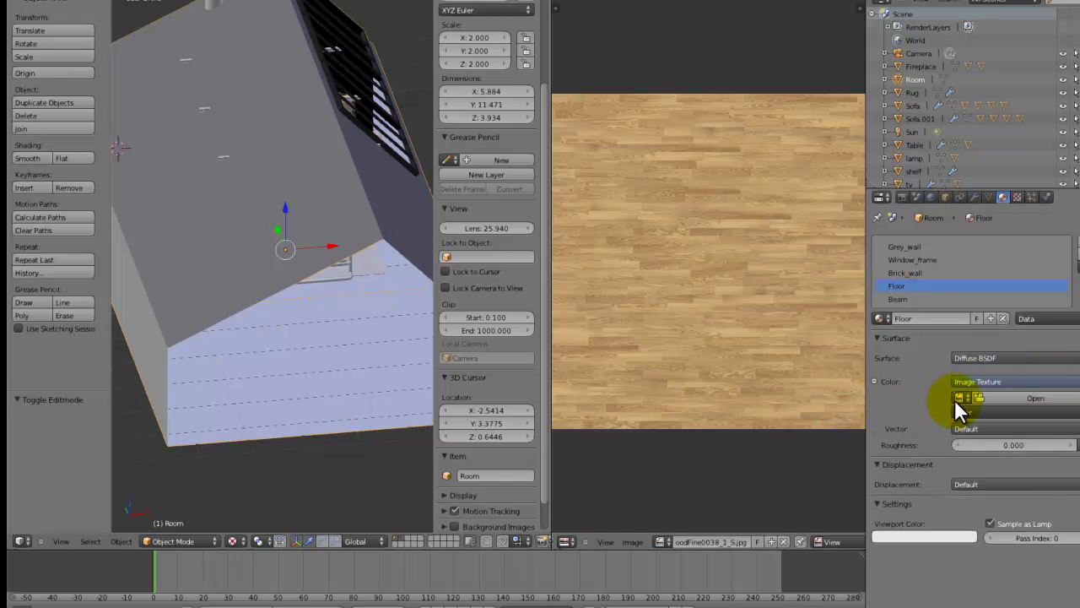
pyautogui.click(958, 397)
pyautogui.click(961, 443)
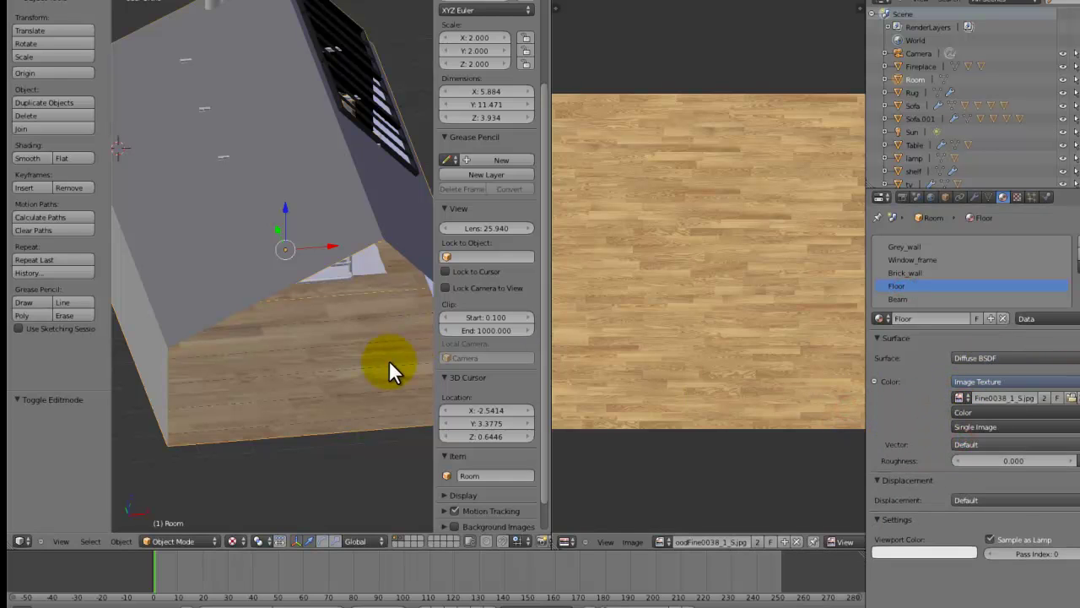
# In Edit Mode, scale the floor's UVs up by about 2.97 and again by 1.115, checking the plank size on the floor
pyautogui.press('KP_7')
pyautogui.press('Tab')
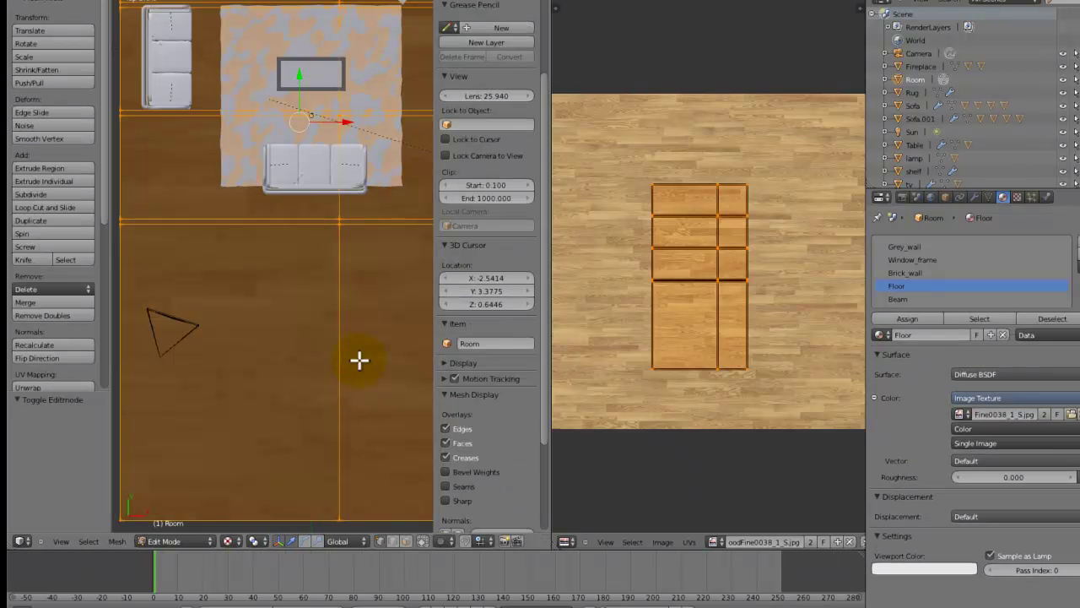
pyautogui.scroll(-2, 683, 289)
pyautogui.press('s')
pyautogui.click(833, 426)
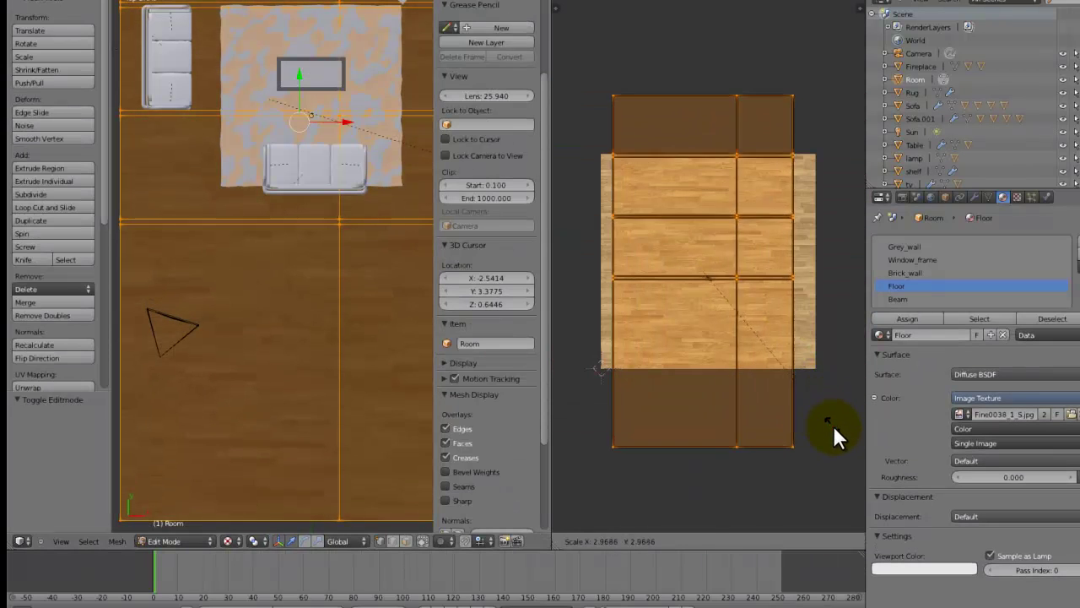
pyautogui.press('s')
pyautogui.click(785, 392)
pyautogui.scroll(-3, 379, 351)
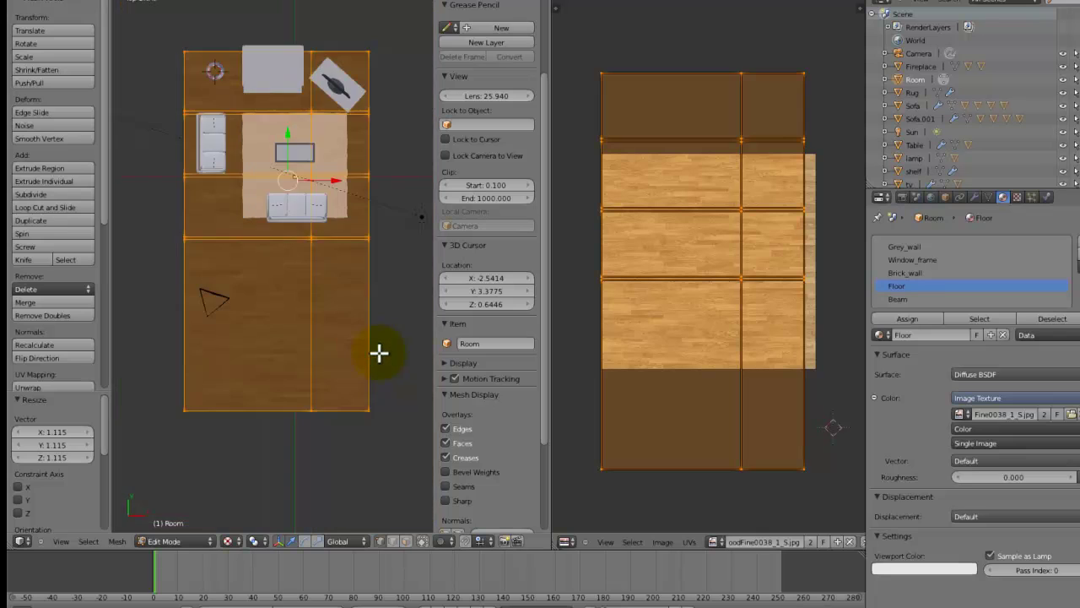
pyautogui.scroll(4, 379, 346)
pyautogui.moveTo(376, 334); pyautogui.dragTo(374, 299, button='middle')
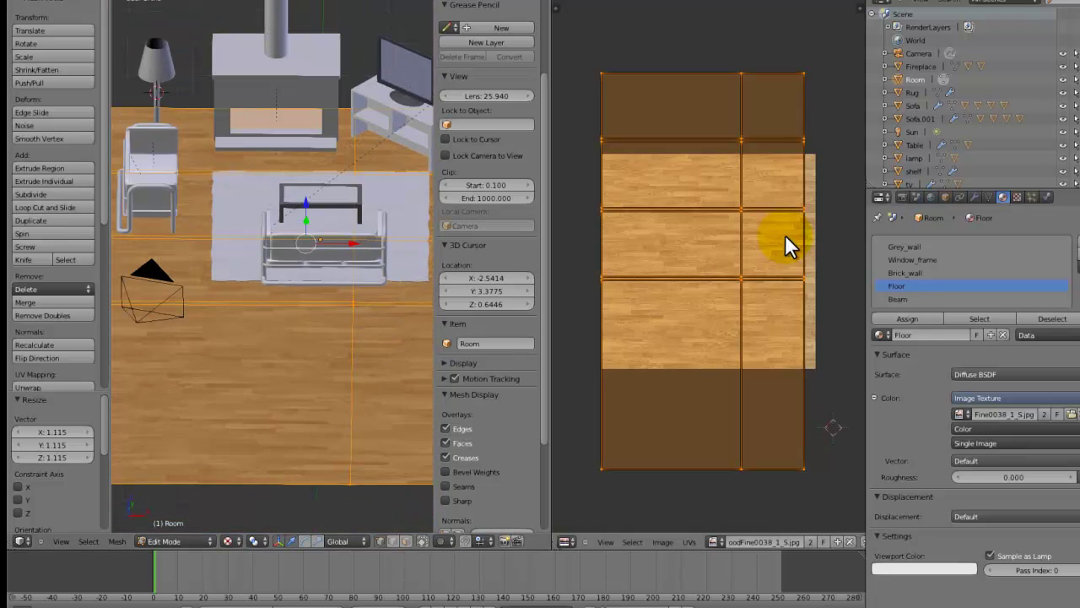
# Rotate the floor's UVs by 90°, scale them up by 1.096 and save the file
pyautogui.press('r')
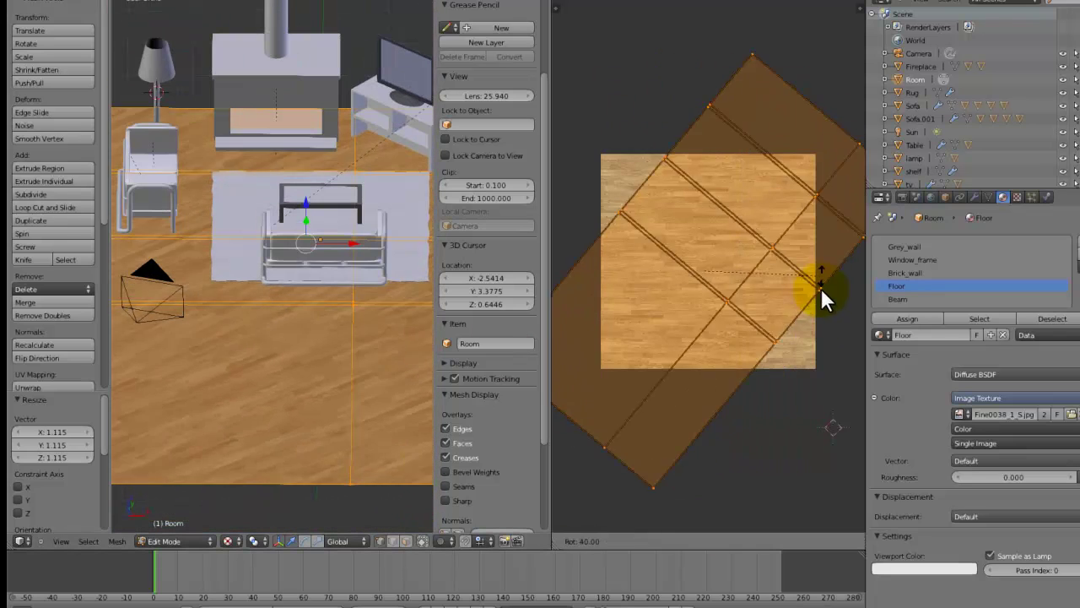
pyautogui.click(783, 377)
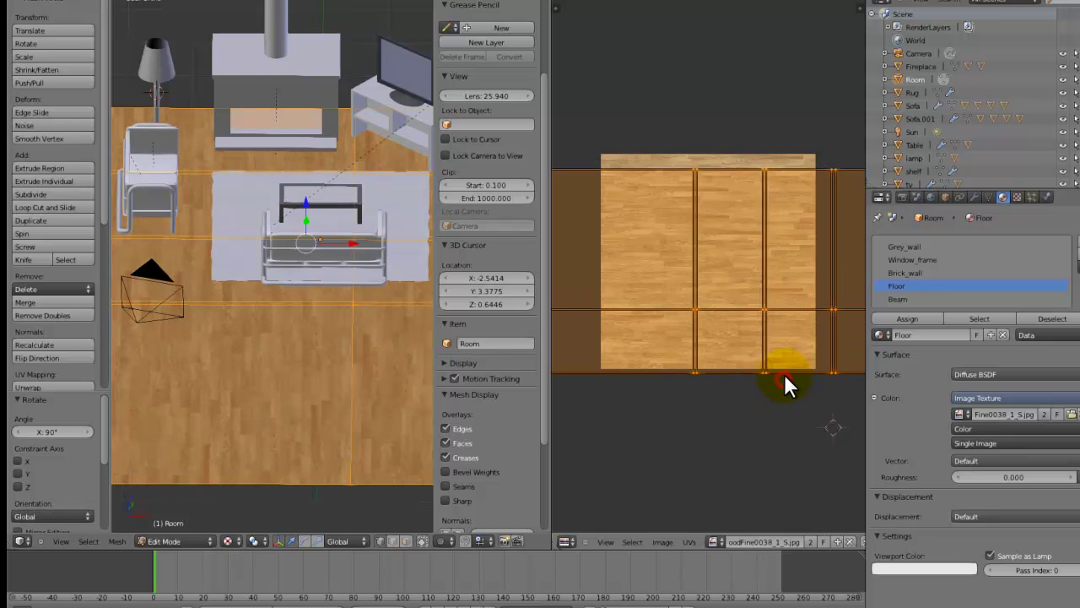
pyautogui.press('g')
pyautogui.click(783, 374)
pyautogui.press('s')
pyautogui.click(803, 390)
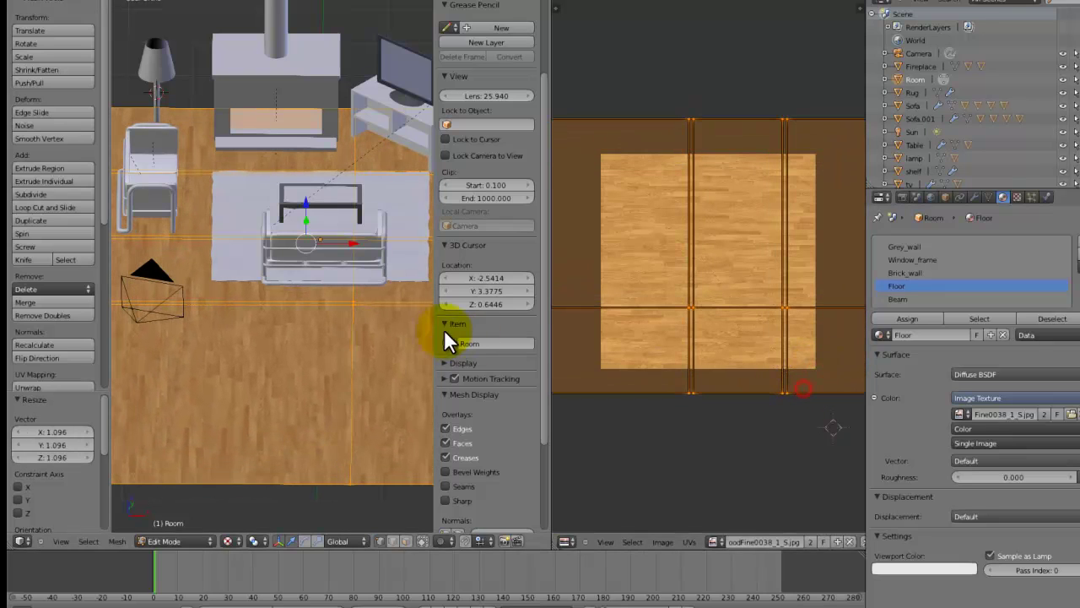
pyautogui.hotkey('ctrl', 's')
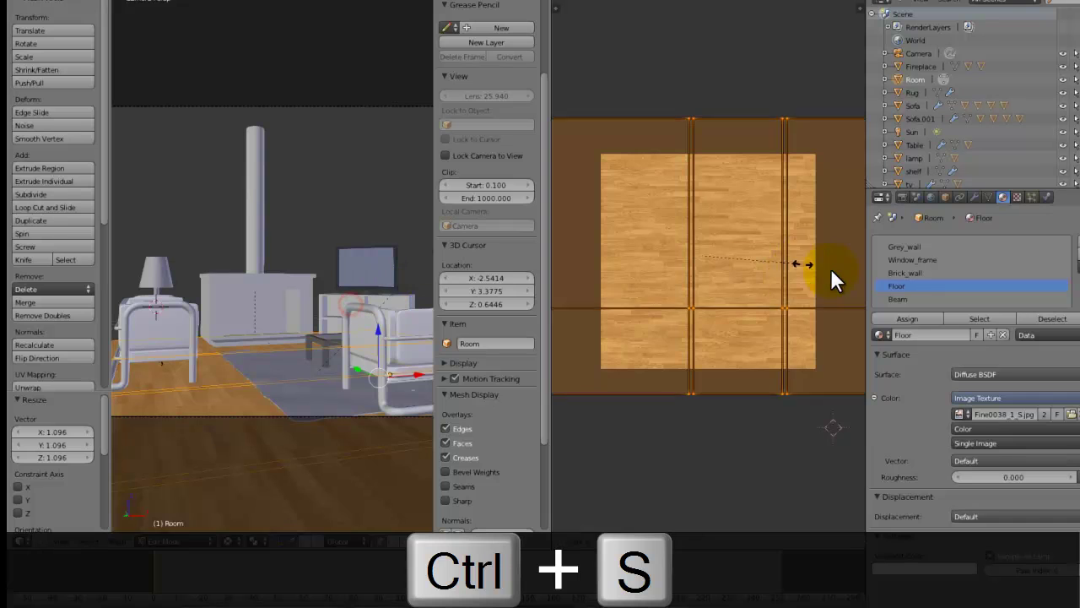
# Enlarge the floor's UVs further while judging the plank size through the camera, finishing with a scale of 1.143
pyautogui.press('g')
pyautogui.press('y')
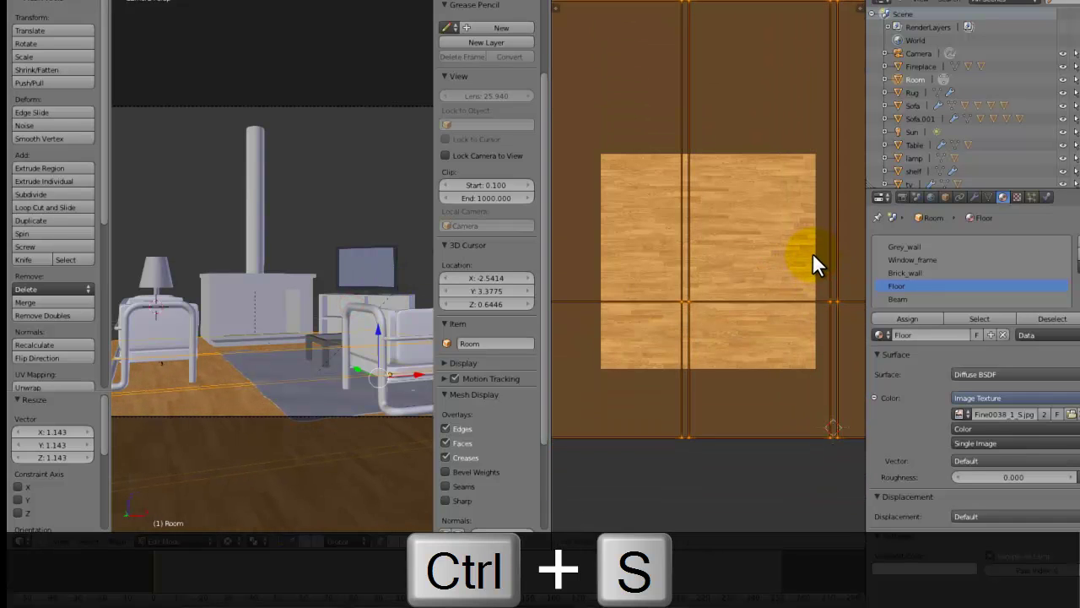
pyautogui.click(810, 240)
# Leave Edit Mode, save the file and preview the camera view in Rendered shading
pyautogui.press('Tab')
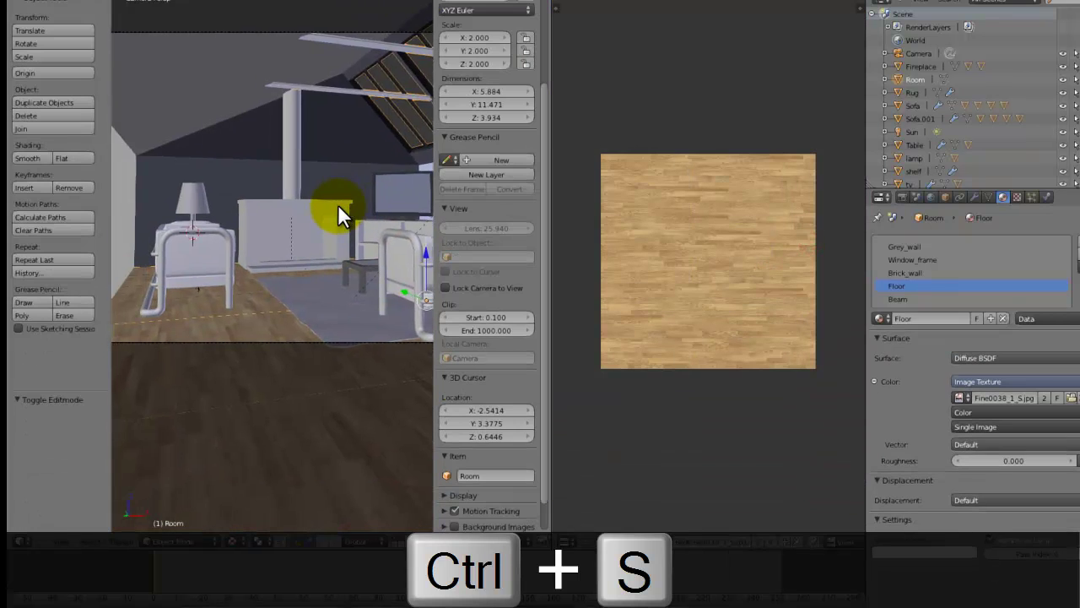
pyautogui.hotkey('ctrl', 's')
pyautogui.click(337, 207)
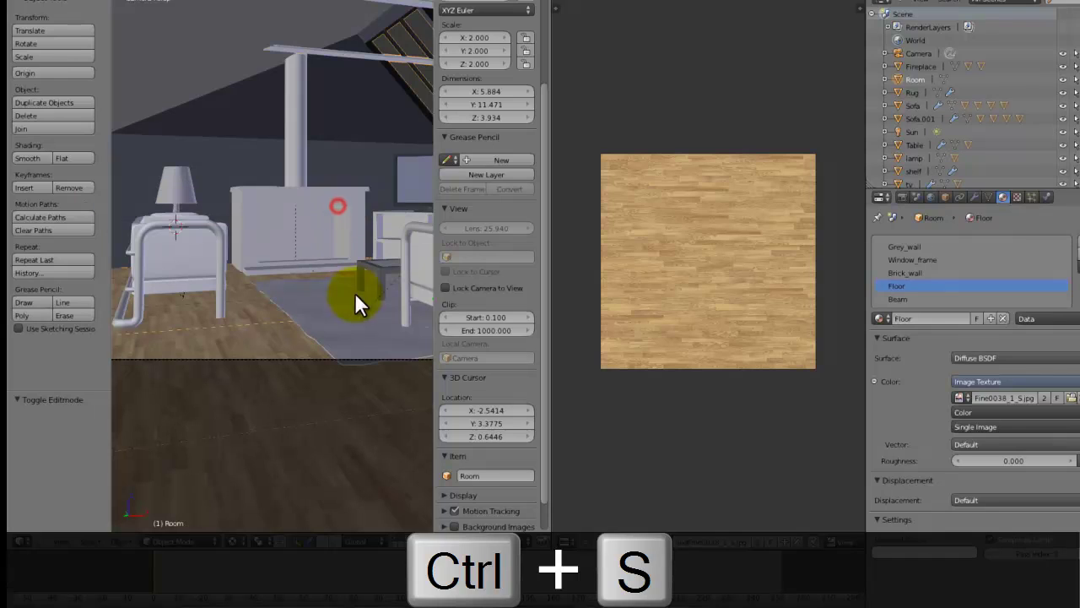
pyautogui.click(238, 544)
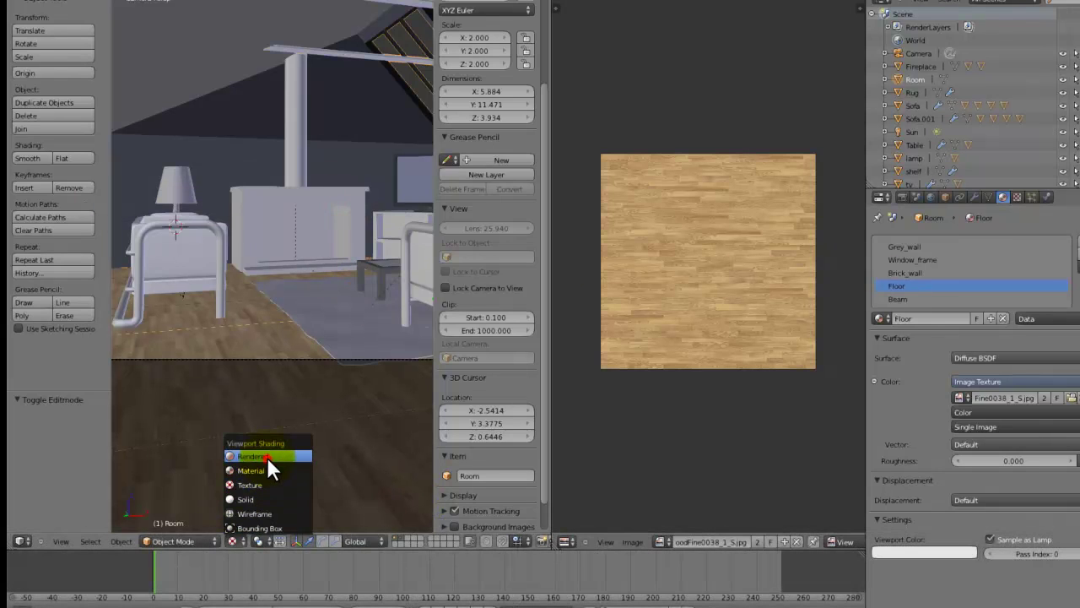
pyautogui.click(267, 456)
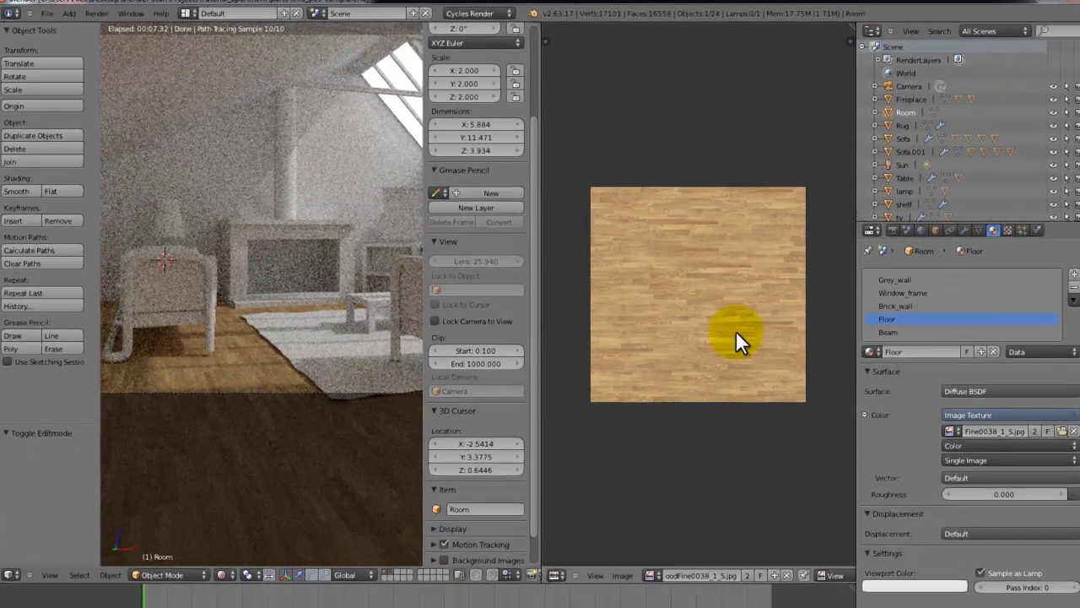
# Split the image editor horizontally, show the Floor material's nodes in a Node Editor in the lower area, and save the file
pyautogui.moveTo(545, 574); pyautogui.dragTo(549, 321)
pyautogui.click(550, 570)
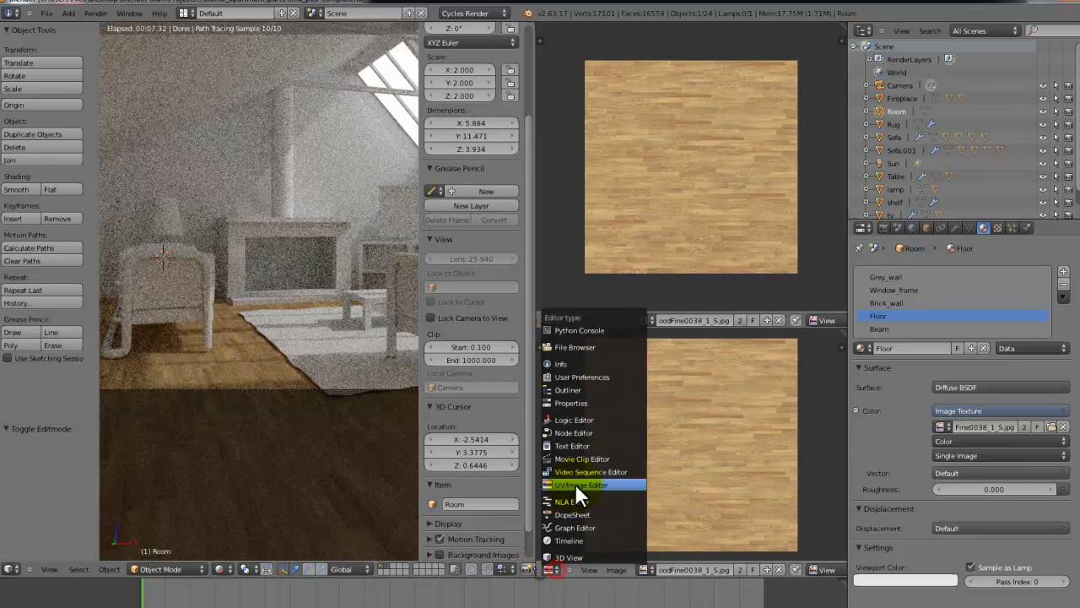
pyautogui.click(611, 433)
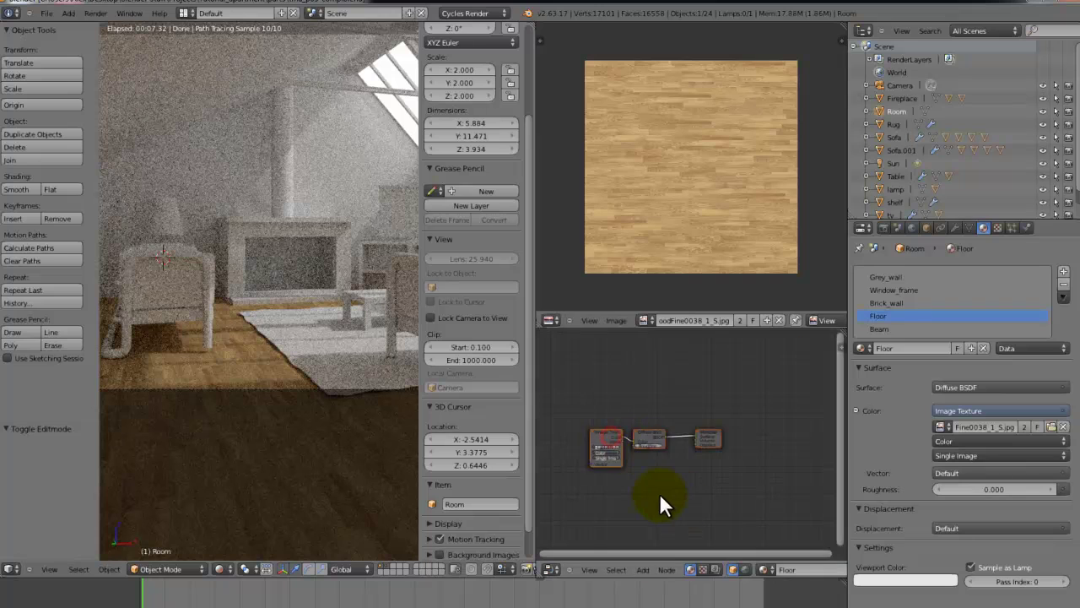
pyautogui.moveTo(659, 493); pyautogui.dragTo(759, 477, button='middle')
pyautogui.scroll(5, 671, 510)
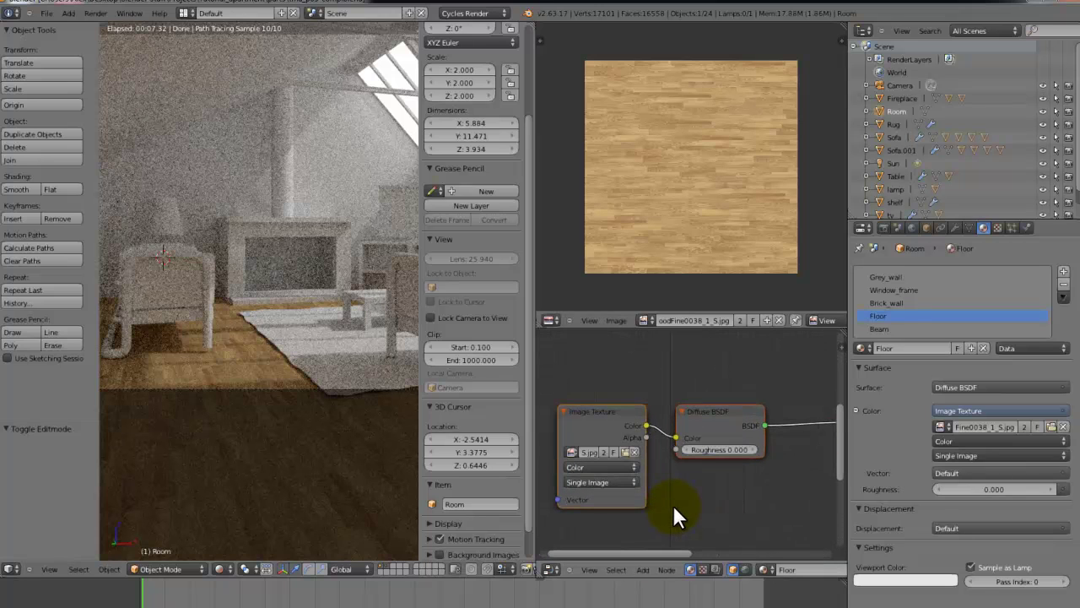
pyautogui.moveTo(699, 499); pyautogui.dragTo(707, 456, button='middle')
pyautogui.scroll(-1, 698, 466)
pyautogui.scroll(-1, 648, 452)
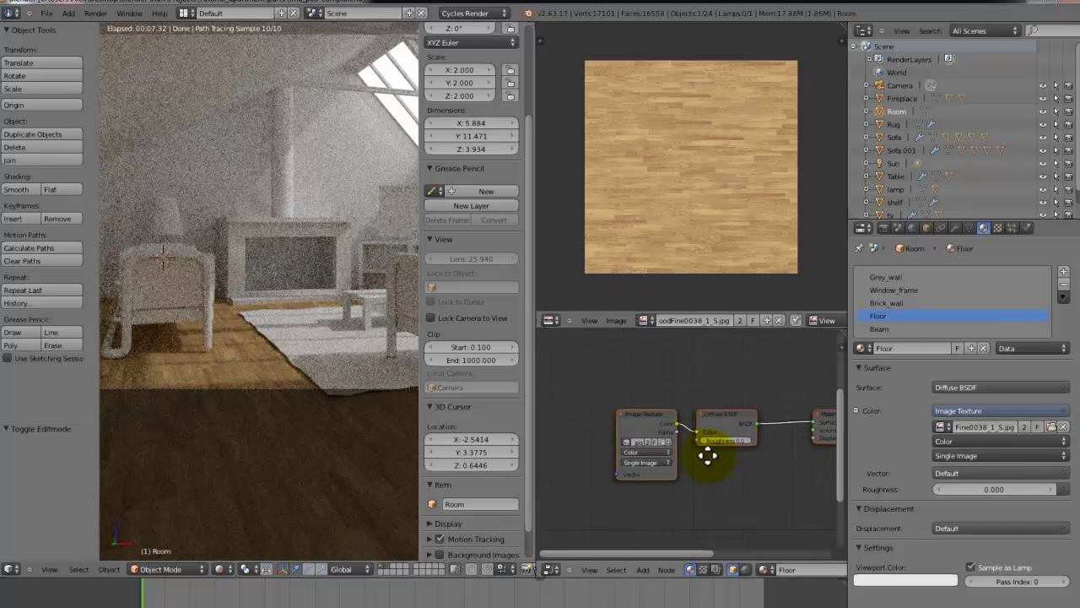
pyautogui.hotkey('ctrl', 's')
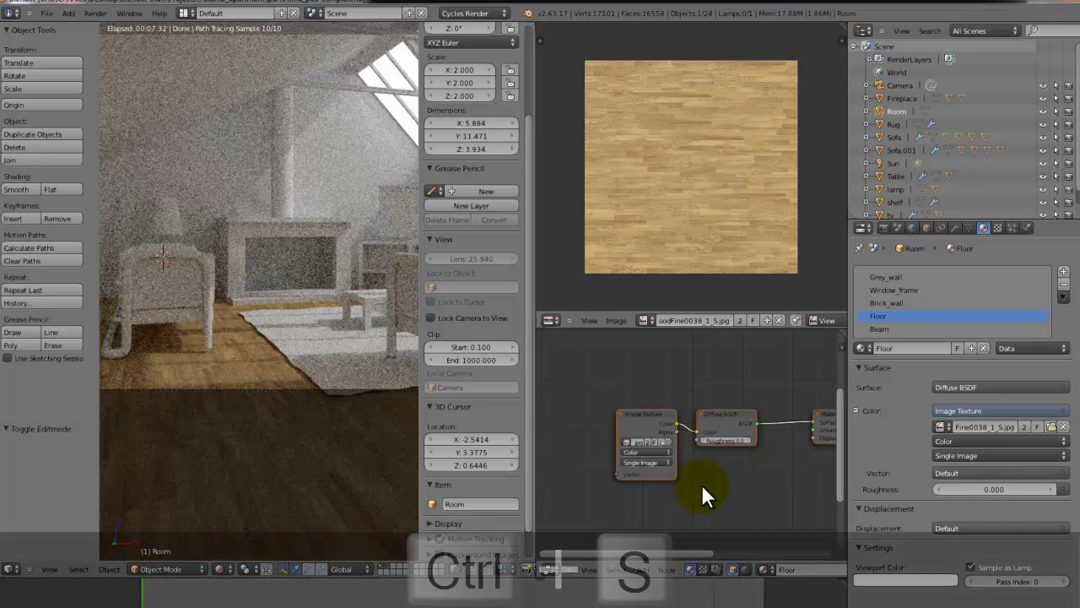
# Drive the floor Image Texture's Vector with the Texture Coordinate UV output and save the file
pyautogui.moveTo(701, 483); pyautogui.dragTo(769, 460, button='middle')
pyautogui.scroll(2, 769, 460)
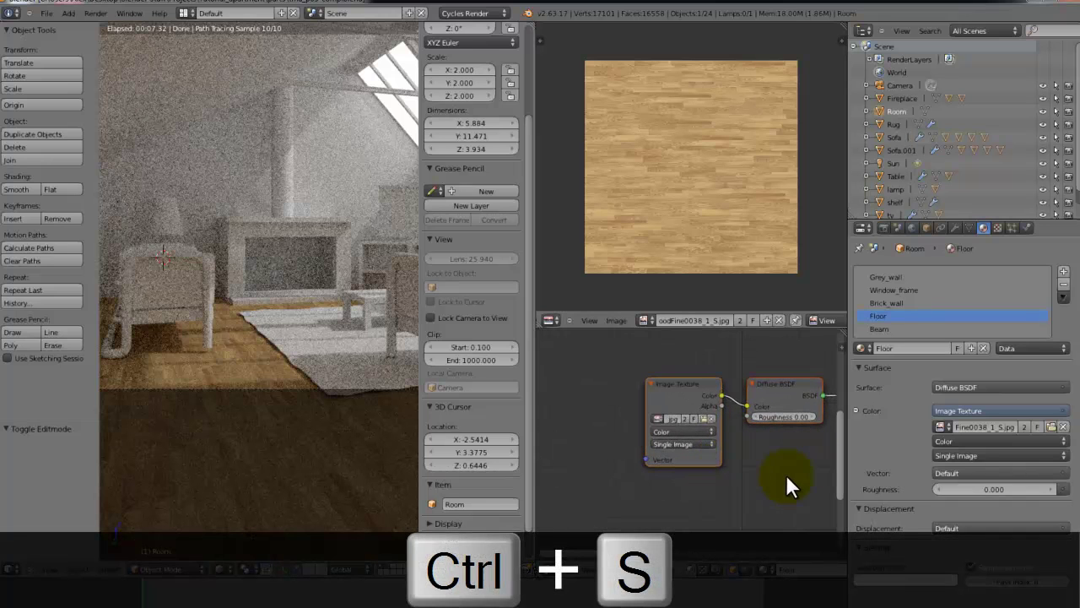
pyautogui.click(962, 473)
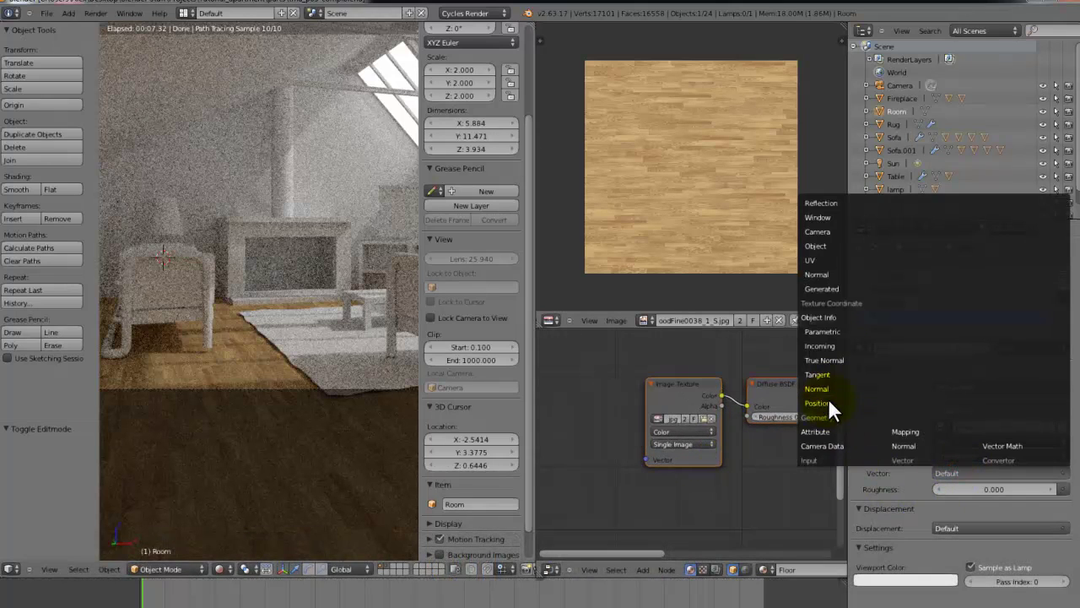
pyautogui.click(837, 261)
pyautogui.hotkey('ctrl', 's')
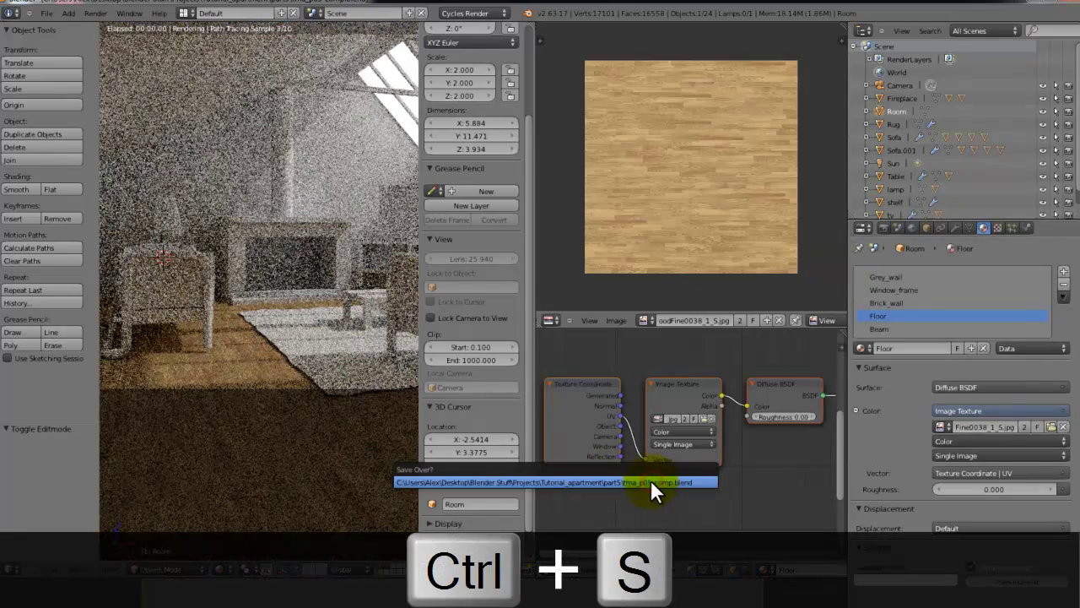
pyautogui.click(674, 478)
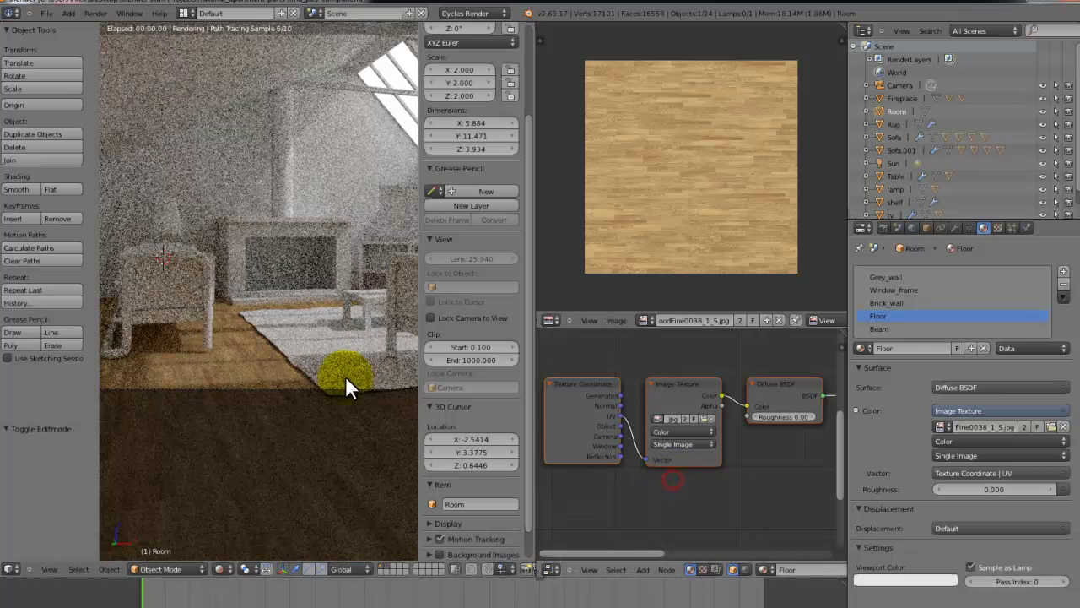
# Return the camera view to Solid shading, save the file and maximize the Node Editor showing the Floor material
pyautogui.hotkey('shift', 'z')
pyautogui.hotkey('ctrl', 's')
pyautogui.click(281, 369)
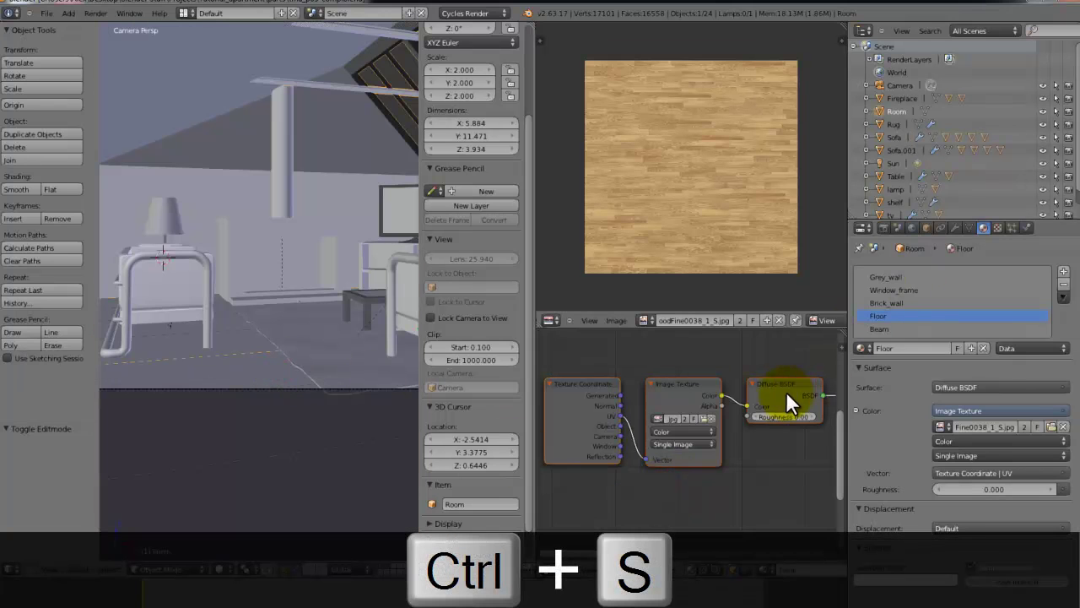
pyautogui.scroll(-3, 677, 413)
pyautogui.hotkey('shift', 'space')
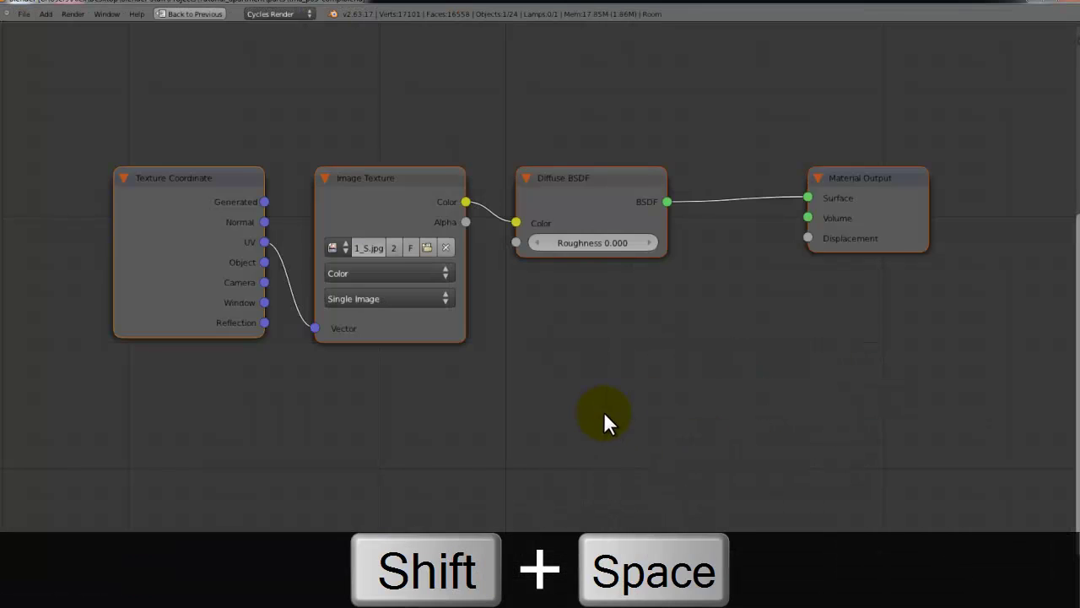
pyautogui.hotkey('ctrl', 's')
pyautogui.click(619, 413)
pyautogui.moveTo(573, 380); pyautogui.dragTo(652, 434, button='middle')
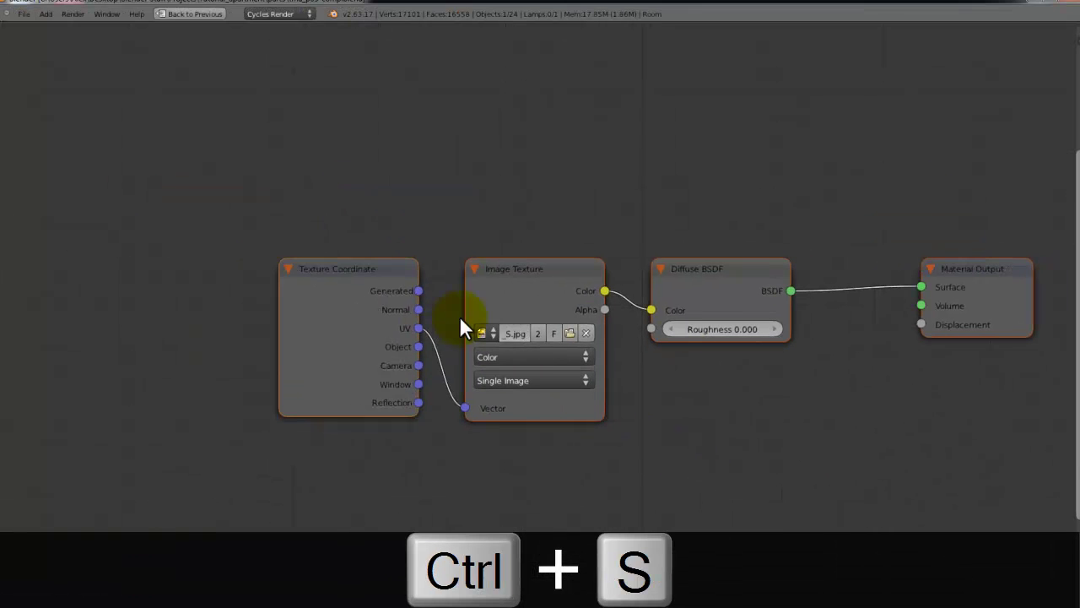
pyautogui.hotkey('shift', 'space')
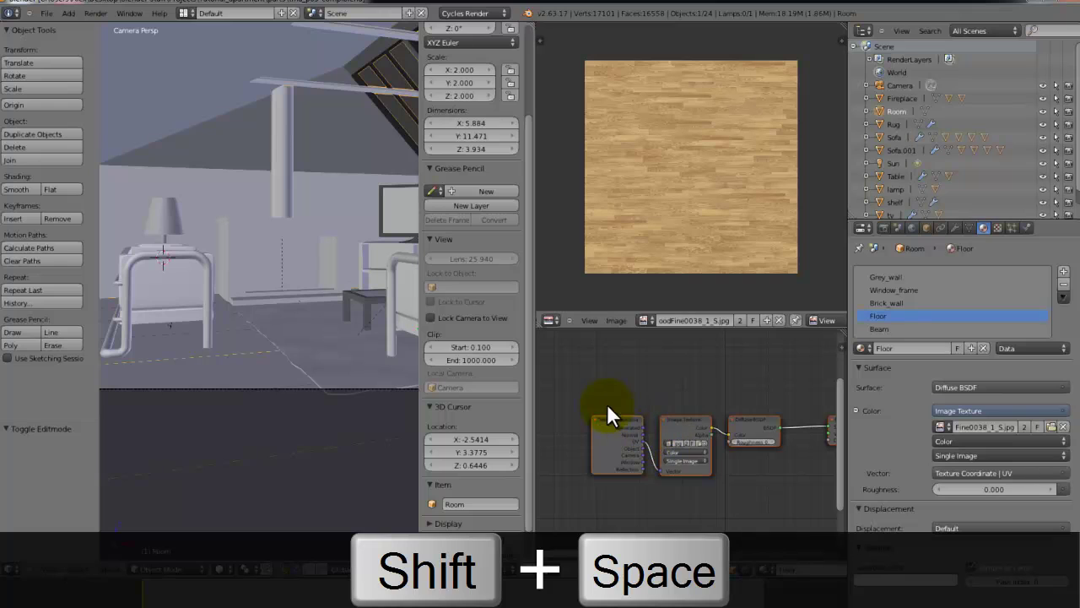
pyautogui.hotkey('shift', 'space')
# Add a Glossy BSDF node and place it above the Image Texture node
pyautogui.hotkey('shift', 'a')
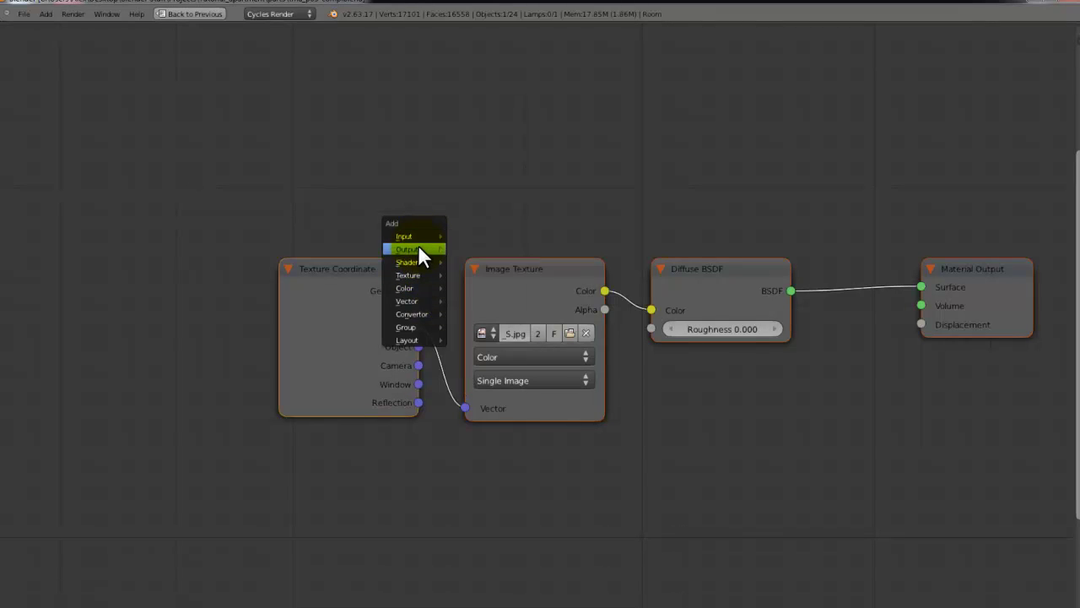
pyautogui.moveTo(419, 263)
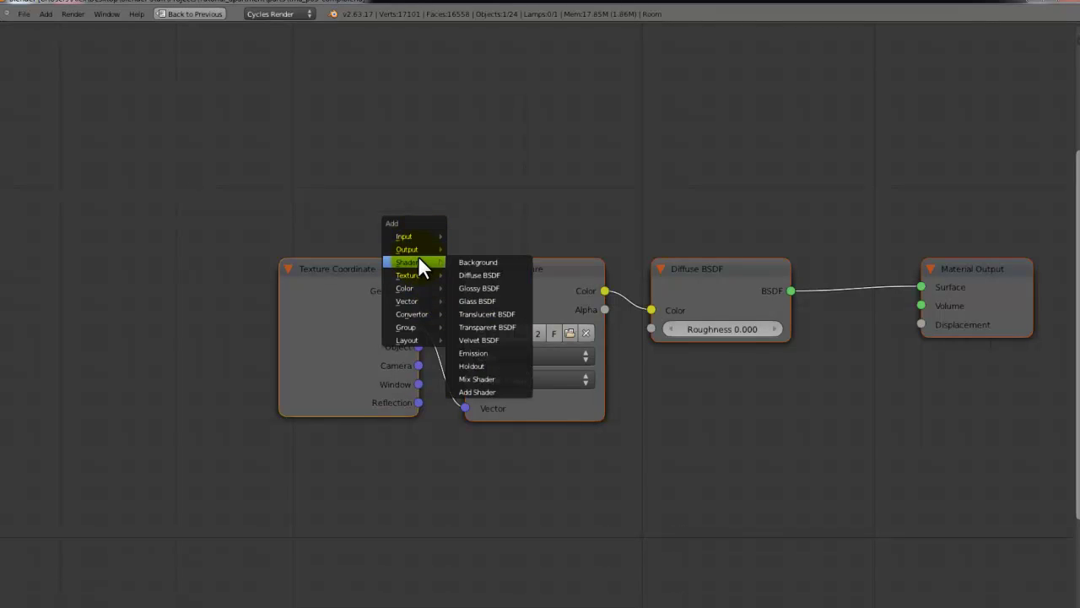
pyautogui.click(489, 288)
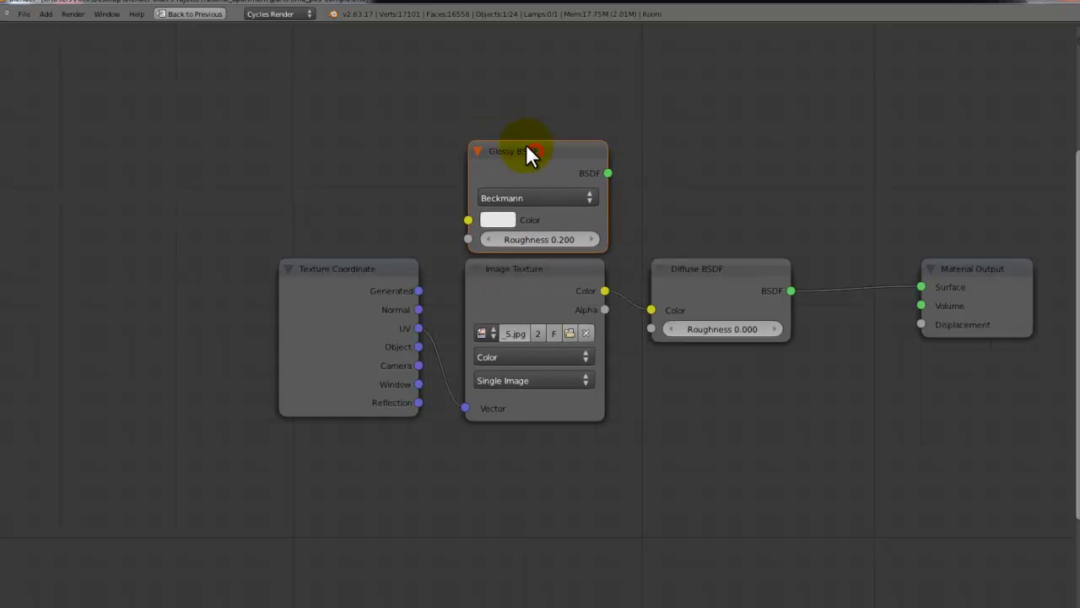
pyautogui.click(524, 143)
pyautogui.moveTo(731, 216); pyautogui.dragTo(613, 259, button='middle')
pyautogui.moveTo(412, 211); pyautogui.dragTo(362, 210)
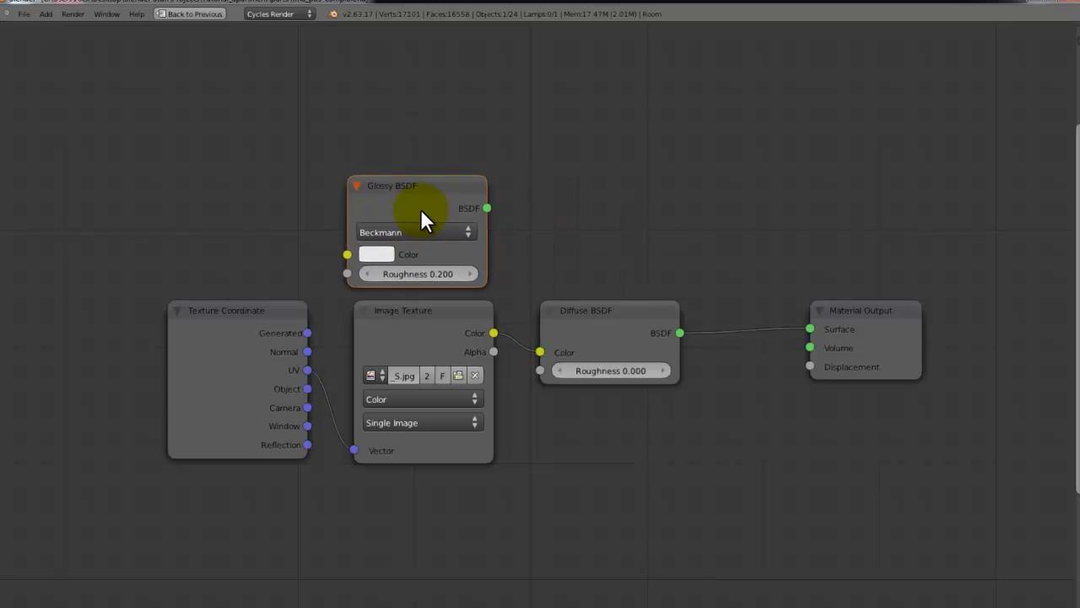
# Insert a Mix Shader between the Diffuse BSDF and Material Output, and connect the Glossy BSDF to its second Shader input
pyautogui.moveTo(873, 304); pyautogui.dragTo(1057, 279)
pyautogui.hotkey('shift', 'a')
pyautogui.moveTo(833, 325)
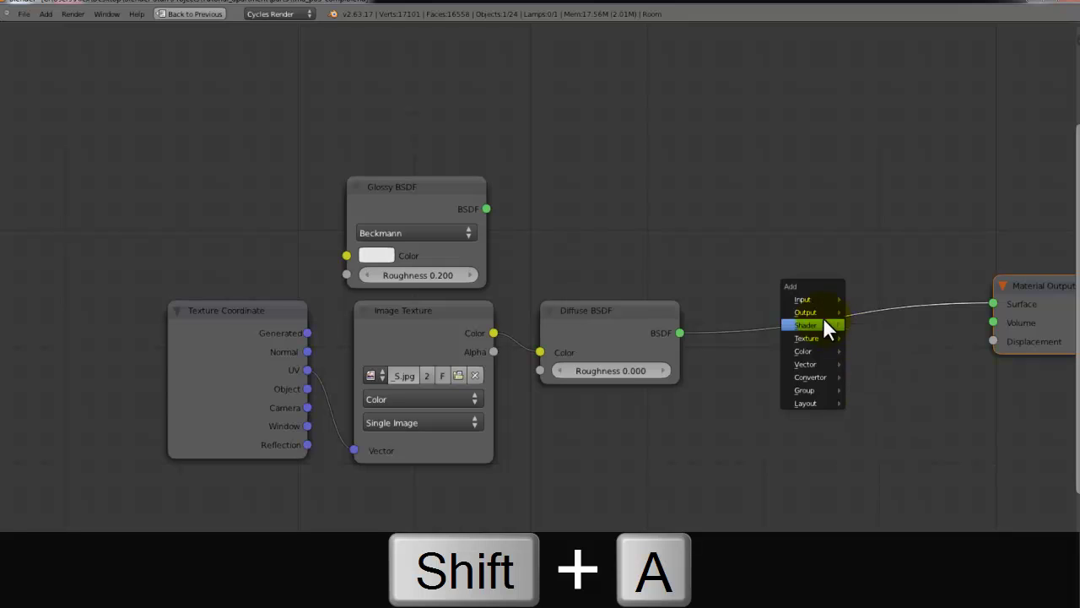
pyautogui.moveTo(819, 351)
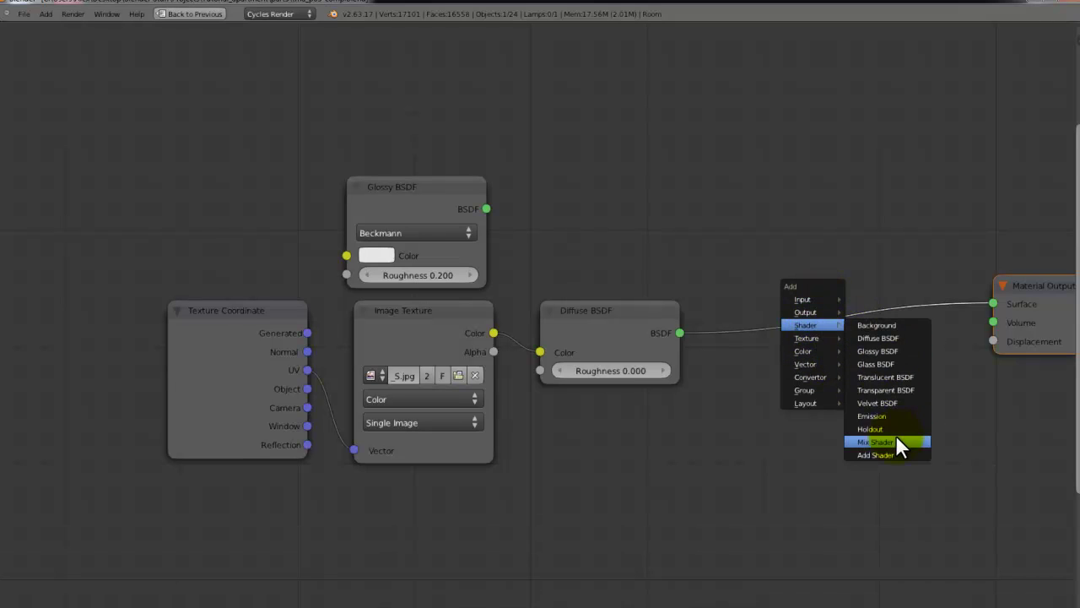
pyautogui.click(897, 442)
pyautogui.click(811, 299)
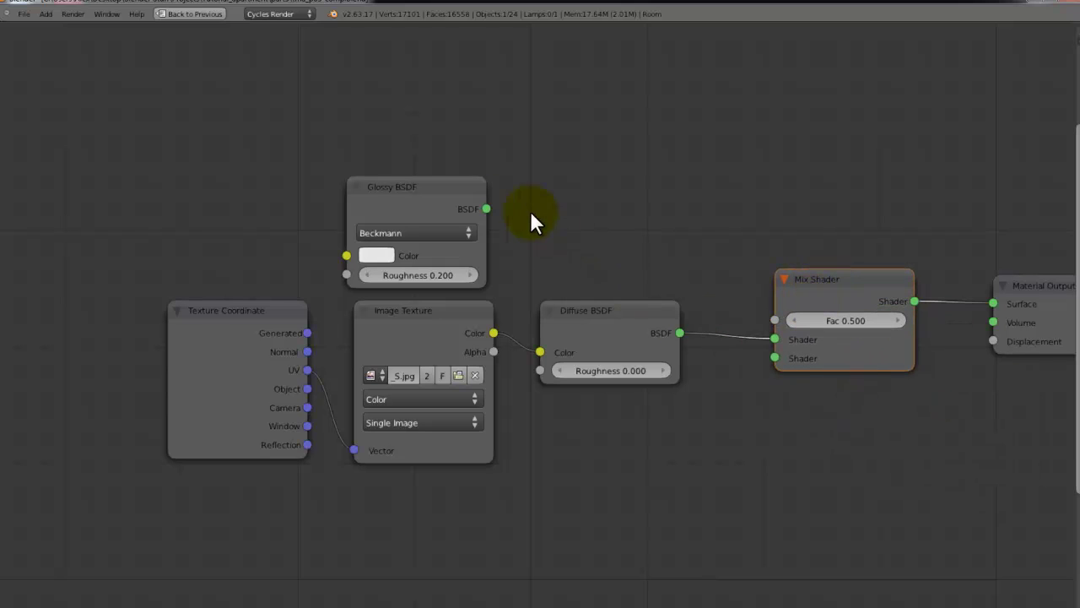
pyautogui.moveTo(486, 209); pyautogui.dragTo(781, 365)
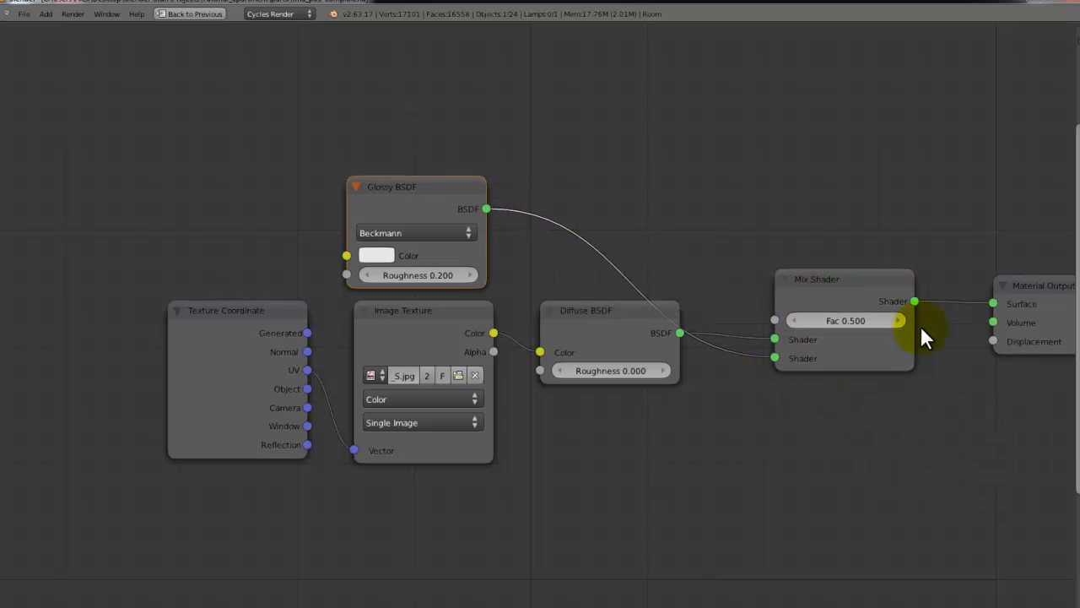
# Move the Glossy BSDF node above the Diffuse BSDF, save the file and restore the multi-editor layout
pyautogui.moveTo(422, 189); pyautogui.dragTo(640, 193)
pyautogui.hotkey('ctrl', 's')
pyautogui.click(689, 151)
pyautogui.hotkey('shift', 'space')
pyautogui.hotkey('shift', 'space')
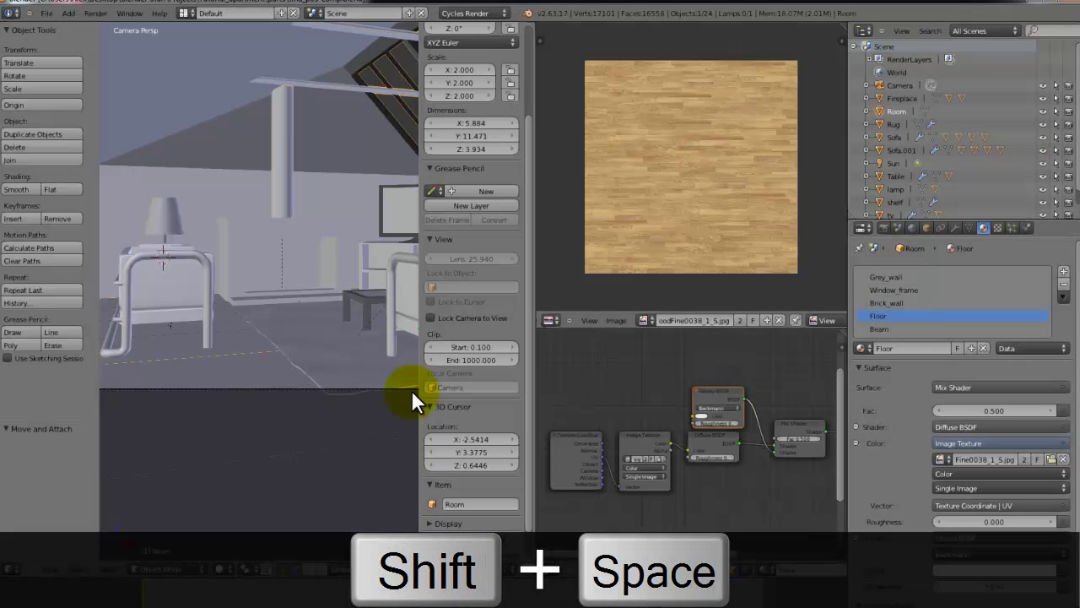
# Preview the glossy floor in Rendered shading with the 3D view's tool shelf and properties region hidden
pyautogui.click(223, 570)
pyautogui.click(238, 486)
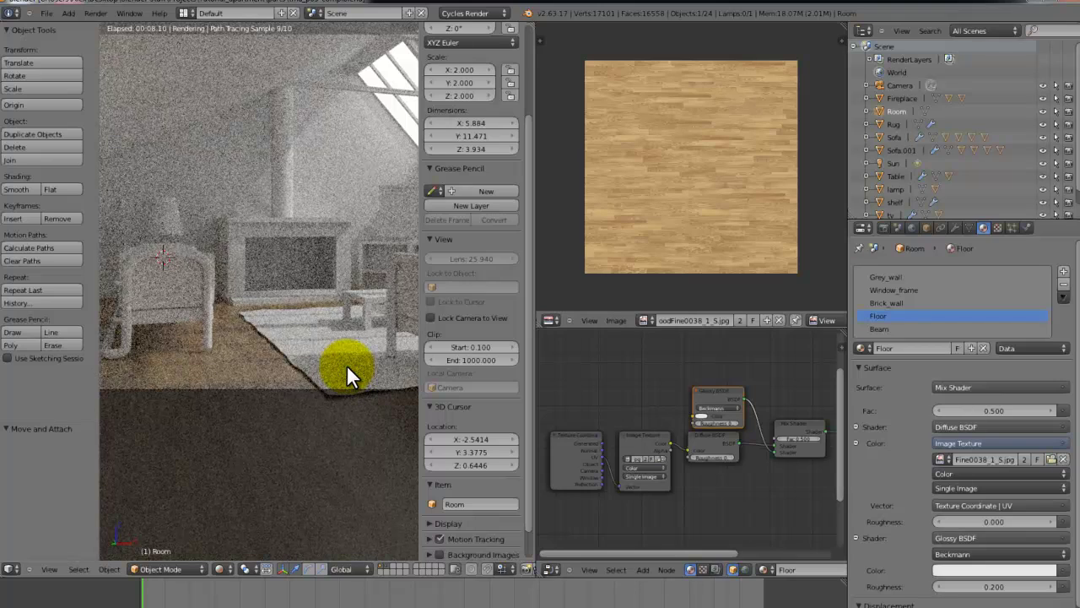
pyautogui.press('t')
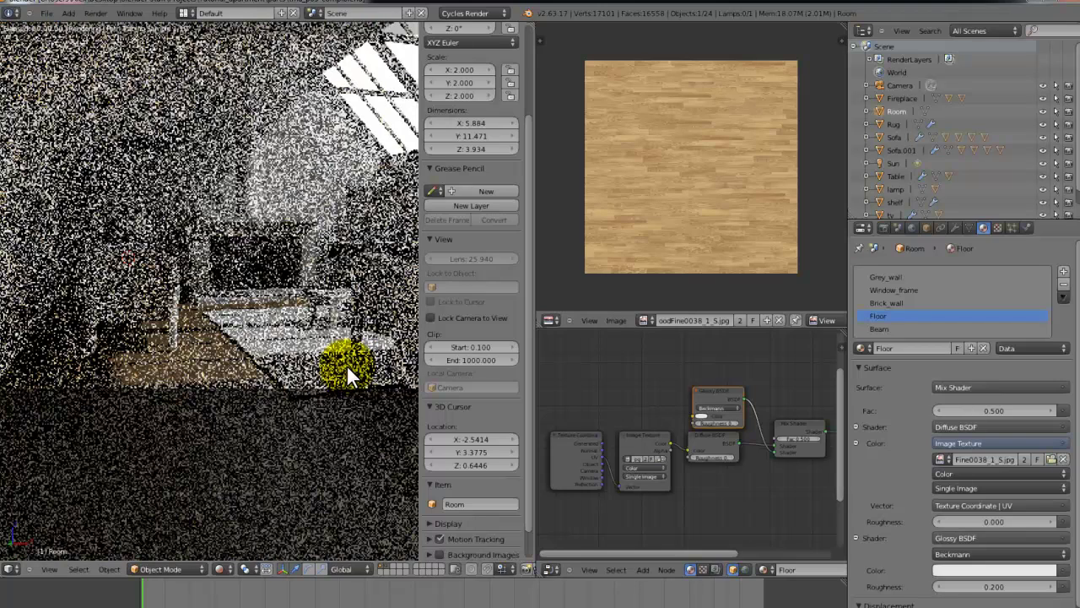
pyautogui.press('n')
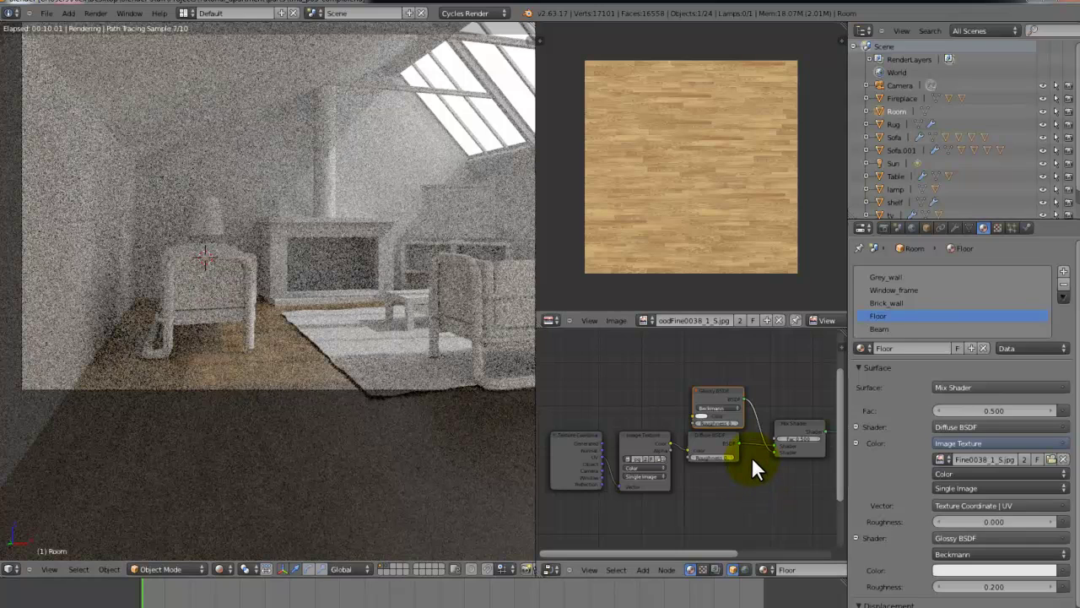
pyautogui.scroll(1, 780, 447)
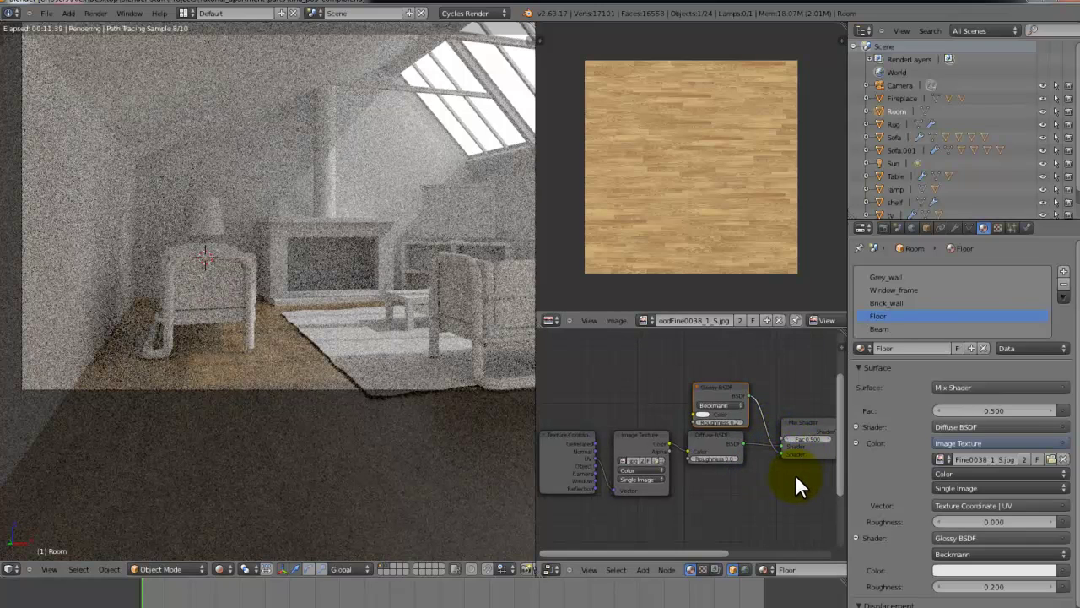
pyautogui.scroll(1, 802, 463)
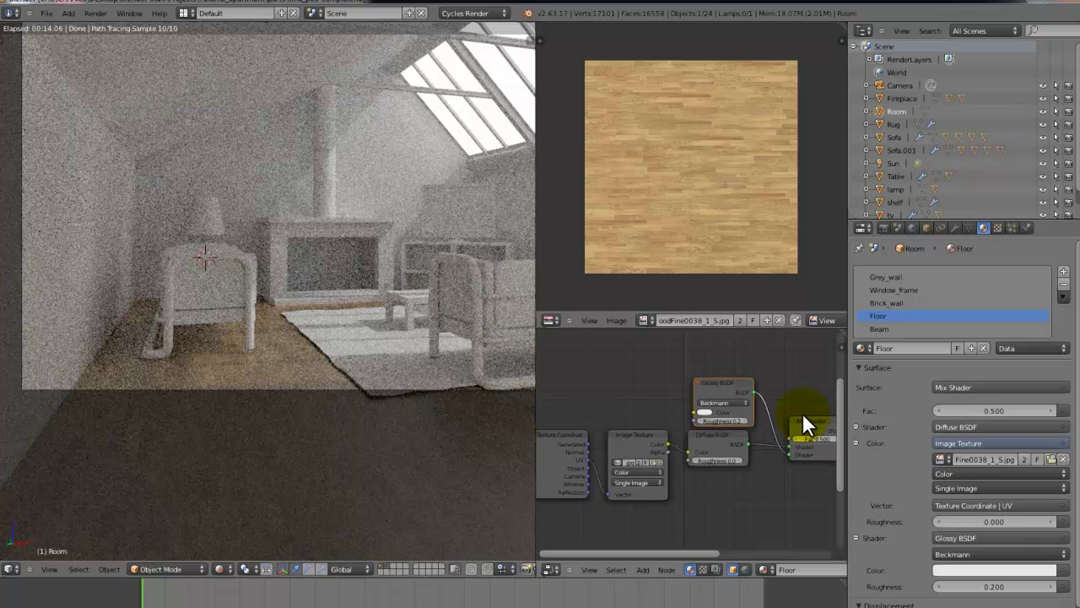
pyautogui.click(459, 375)
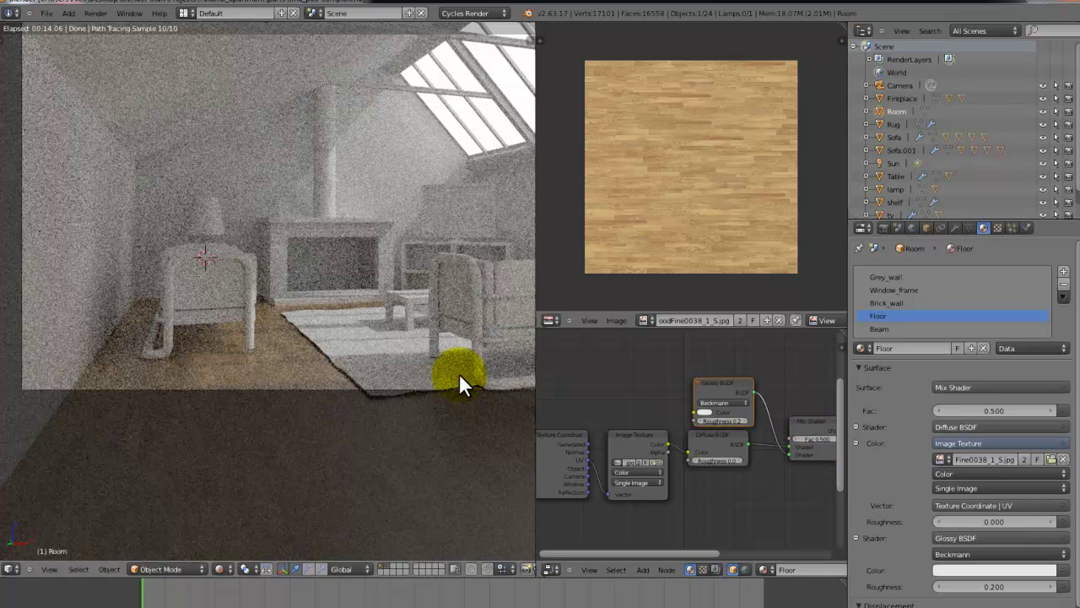
# Set the Mix Shader's Fac to 0.200 in Solid shading and preview the floor in Rendered shading again
pyautogui.hotkey('shift', 'z')
pyautogui.moveTo(642, 390); pyautogui.dragTo(577, 416, button='middle')
pyautogui.scroll(2, 647, 421)
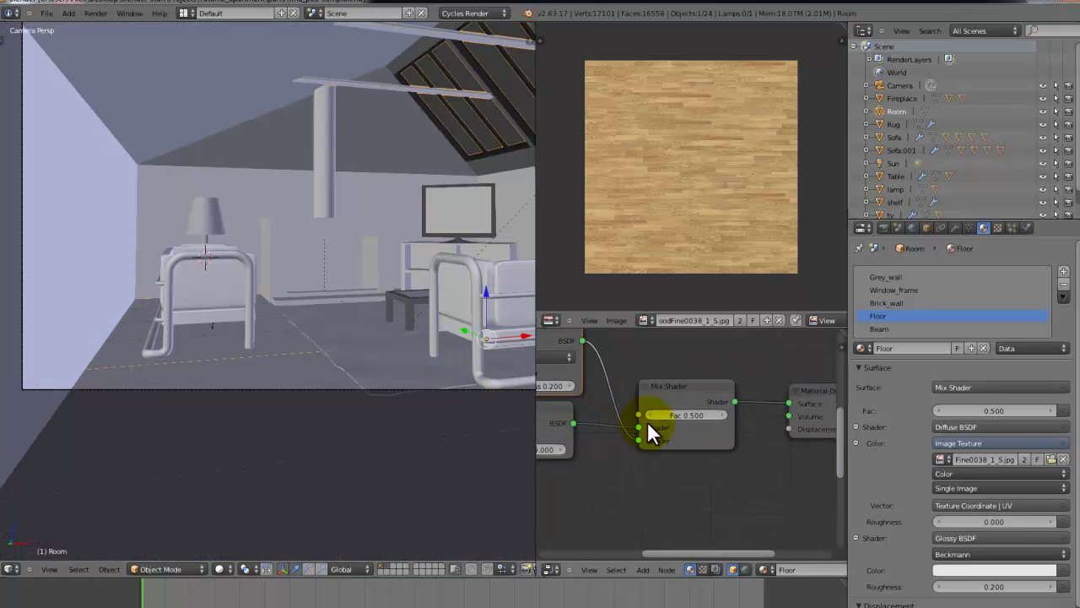
pyautogui.click(648, 414)
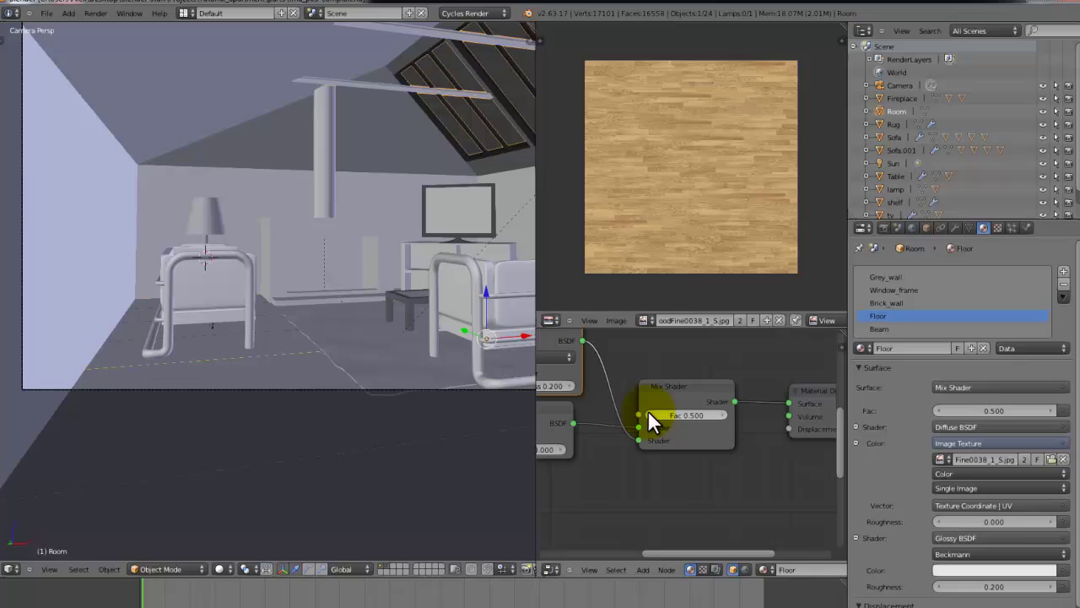
pyautogui.click(221, 569)
pyautogui.click(252, 487)
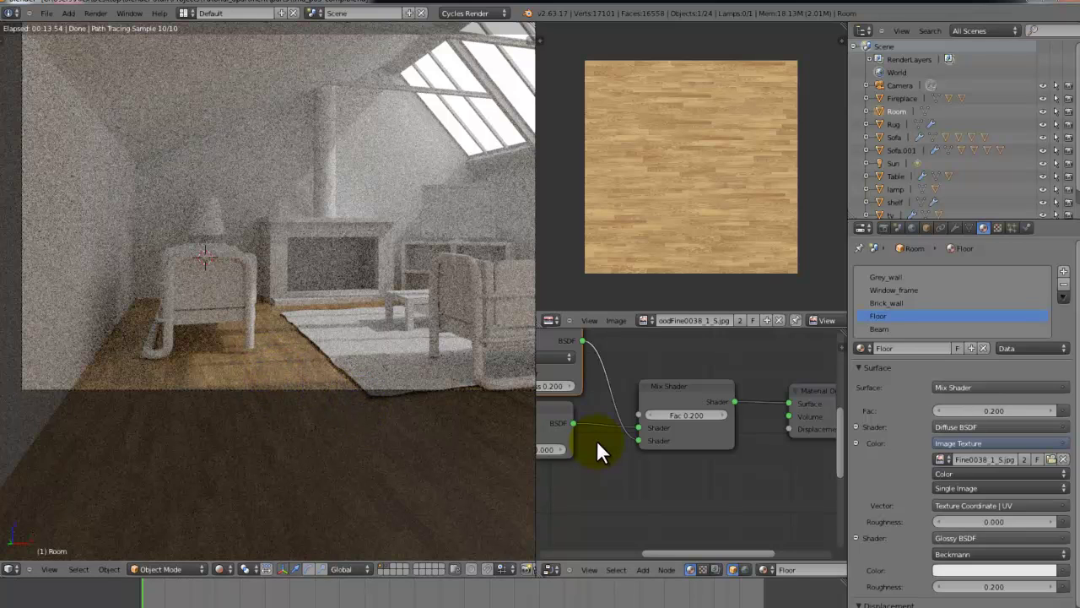
# Maximize the Node Editor, move the Glossy BSDF node below the Diffuse BSDF and save the file
pyautogui.hotkey('shift', 'space')
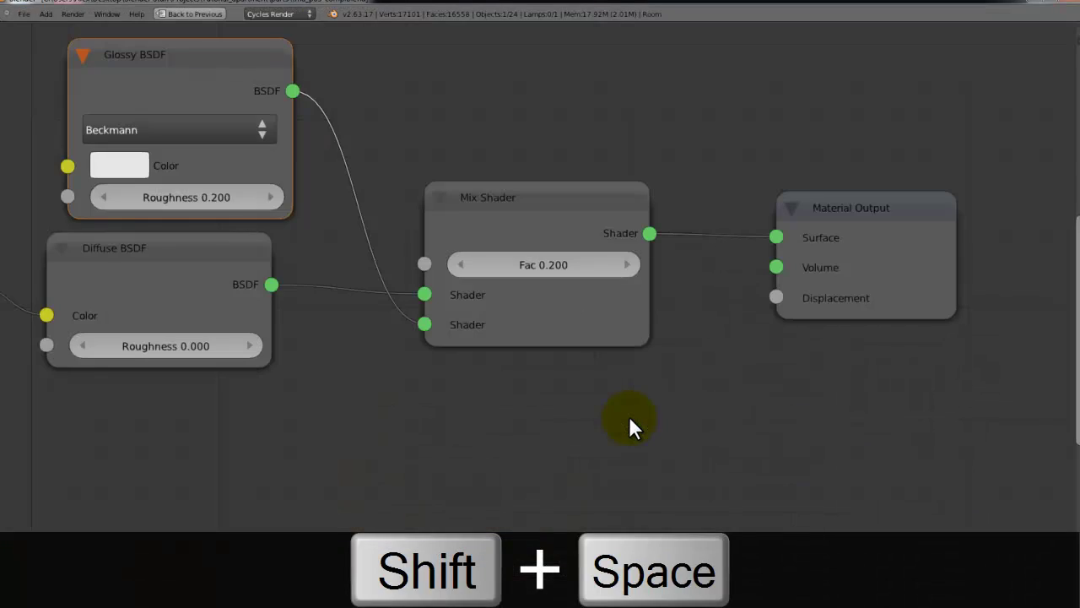
pyautogui.hotkey('ctrl', 's')
pyautogui.scroll(-3, 581, 363)
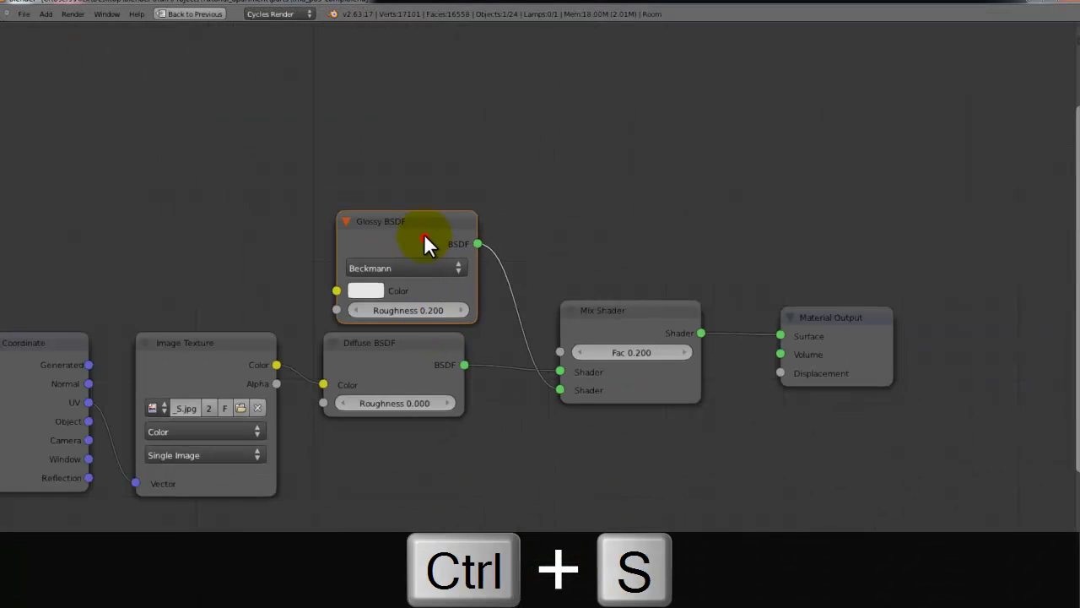
pyautogui.moveTo(424, 234); pyautogui.dragTo(392, 438)
pyautogui.click(329, 223)
pyautogui.hotkey('ctrl', 's')
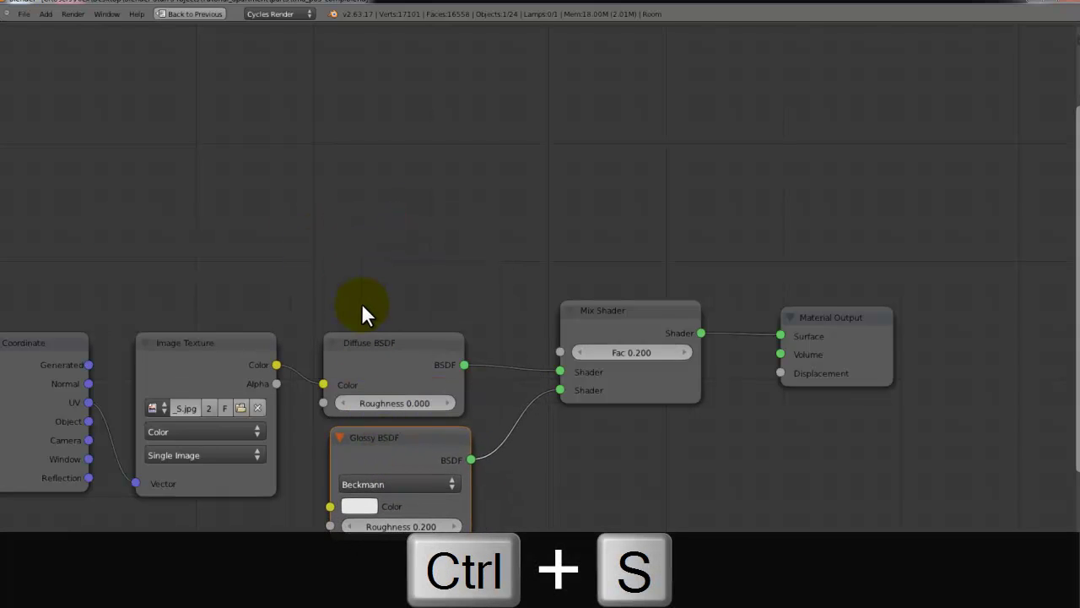
pyautogui.hotkey('ctrl', 's')
pyautogui.click(361, 303)
# Add a ColorRamp above the Diffuse BSDF, feed the Image Texture's Color into its Fac, and move the Mix Shader closer to Material Output
pyautogui.hotkey('shift', 'a')
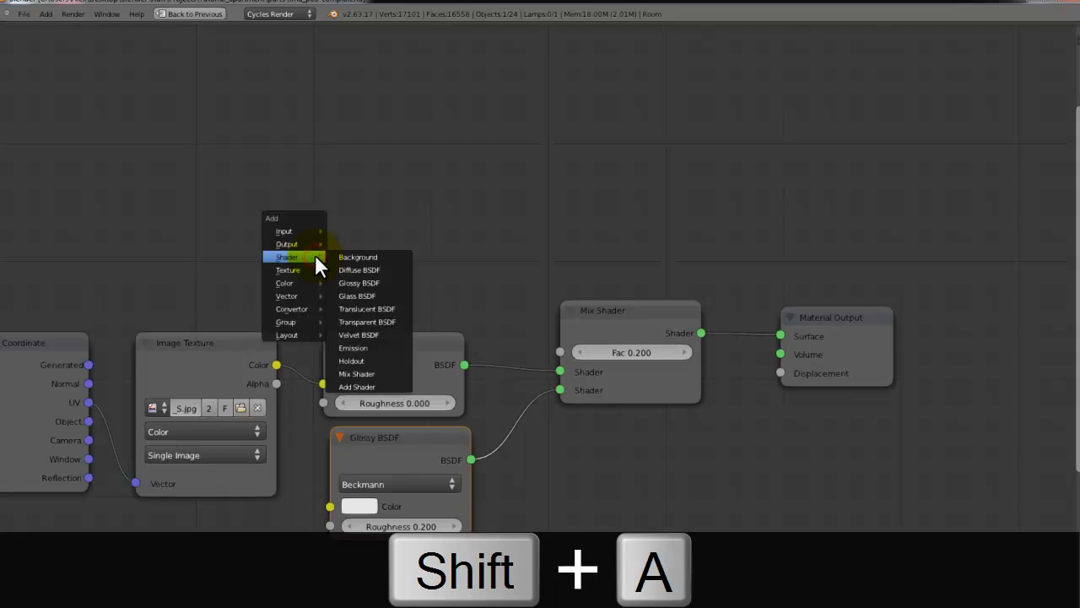
pyautogui.moveTo(292, 310)
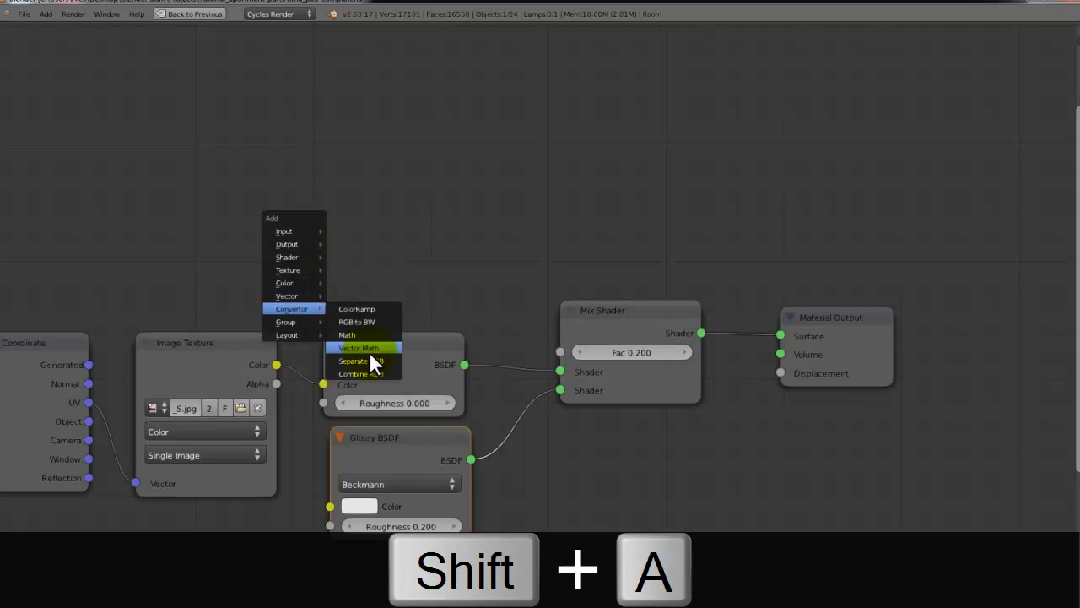
pyautogui.click(372, 309)
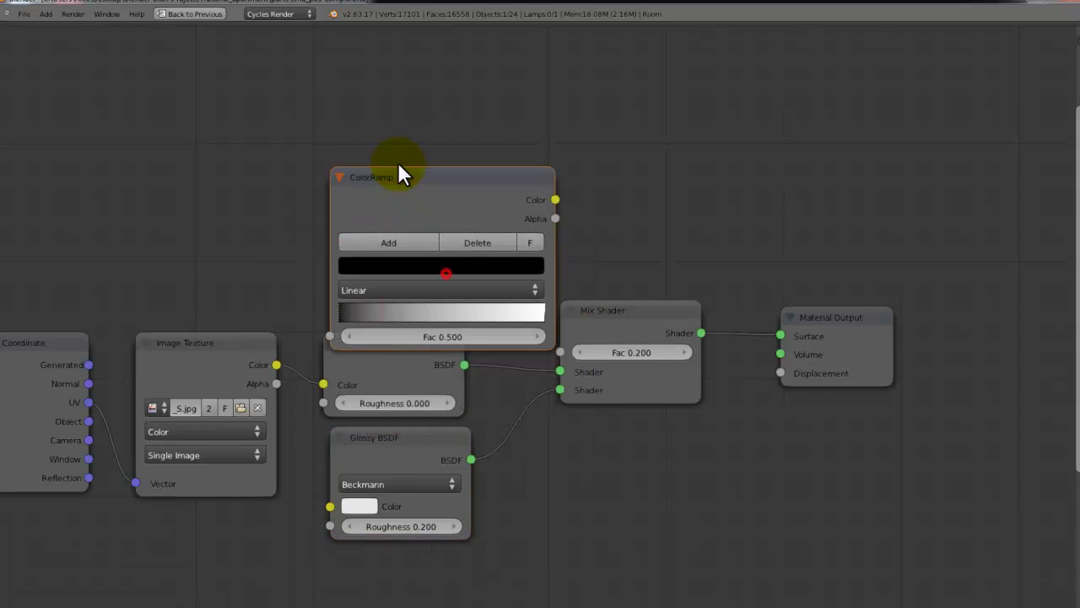
pyautogui.click(403, 131)
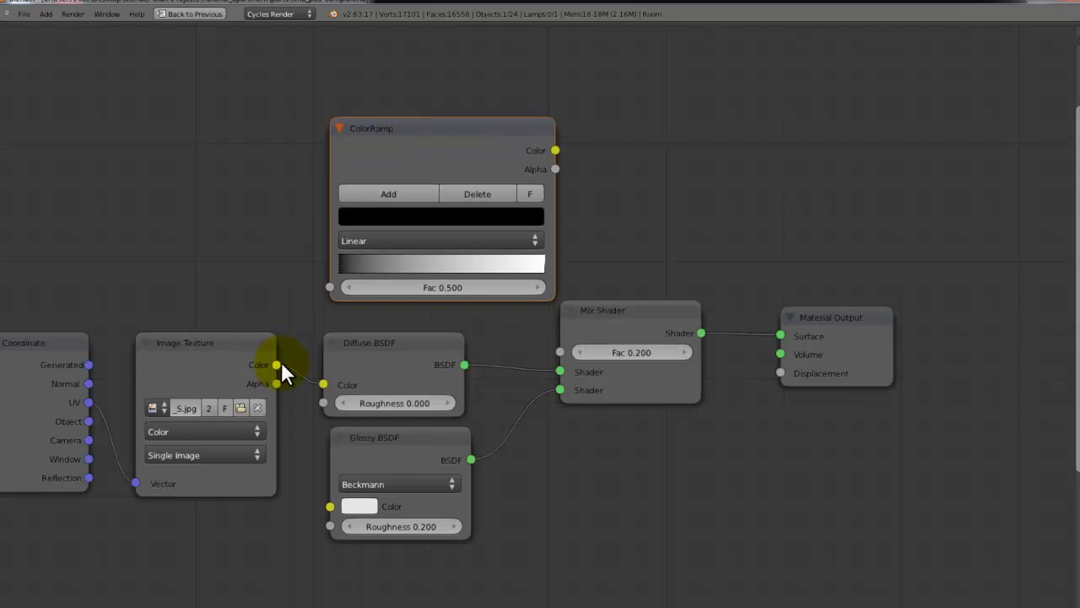
pyautogui.moveTo(279, 361); pyautogui.dragTo(327, 284)
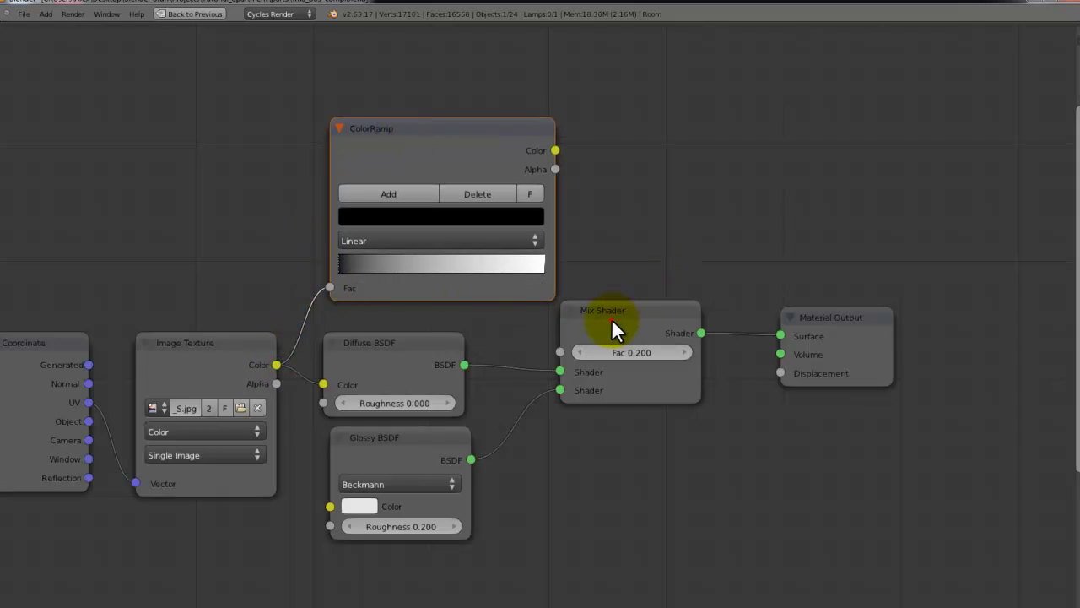
pyautogui.moveTo(611, 319); pyautogui.dragTo(661, 307)
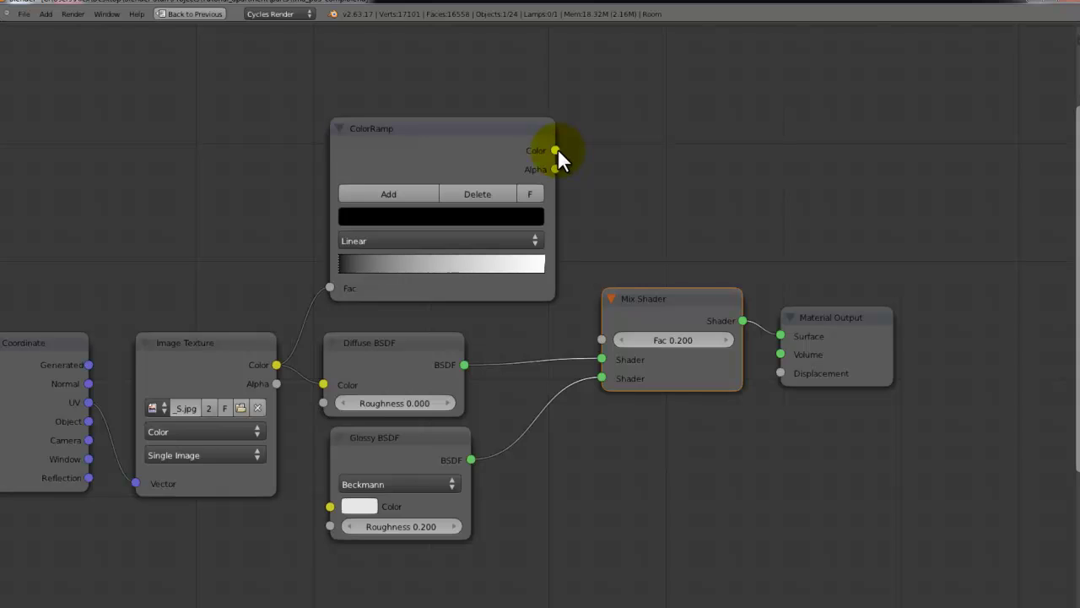
# Feed the ColorRamp's Color output into the Mix Shader's Fac and save the file
pyautogui.moveTo(556, 151); pyautogui.dragTo(600, 342)
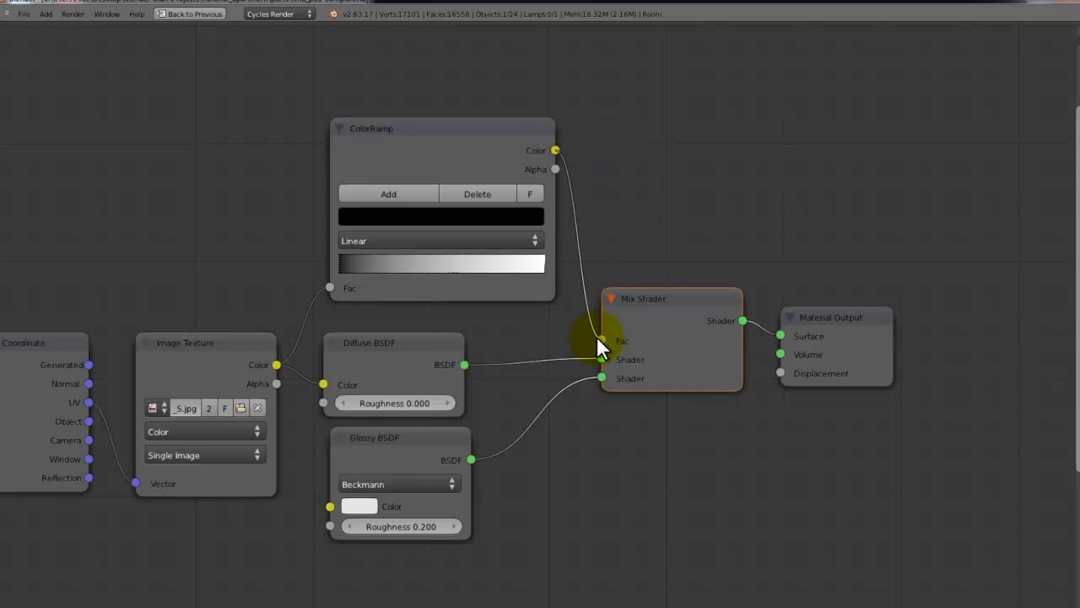
pyautogui.hotkey('ctrl', 's')
pyautogui.click(703, 234)
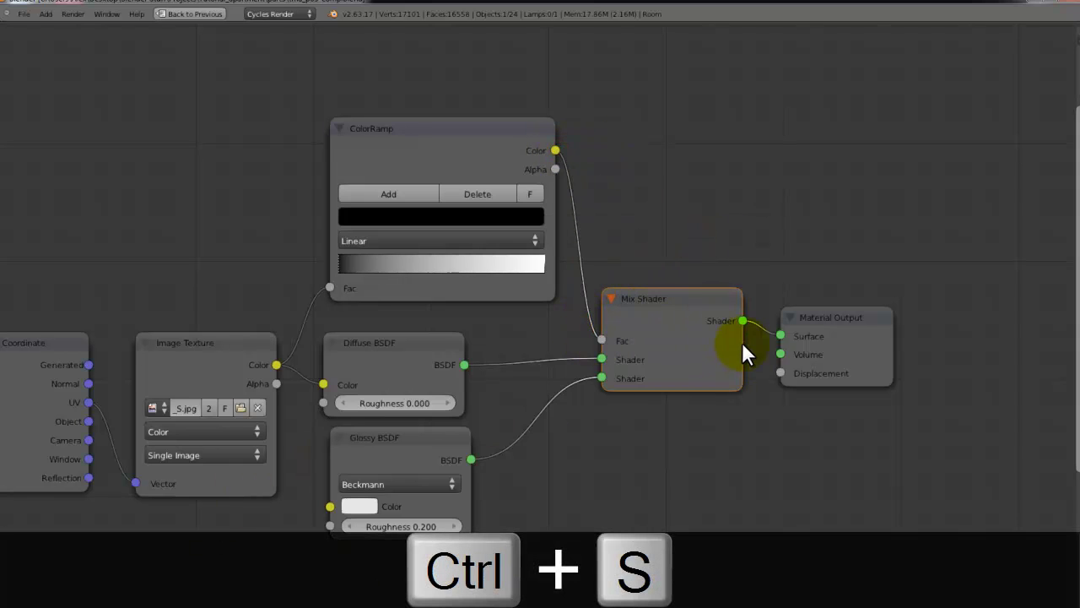
# Return the 3D view to Solid shading and, with the Node Editor maximized, lighten the ColorRamp's black stop to RGB 0.03592
pyautogui.hotkey('shift', 'space')
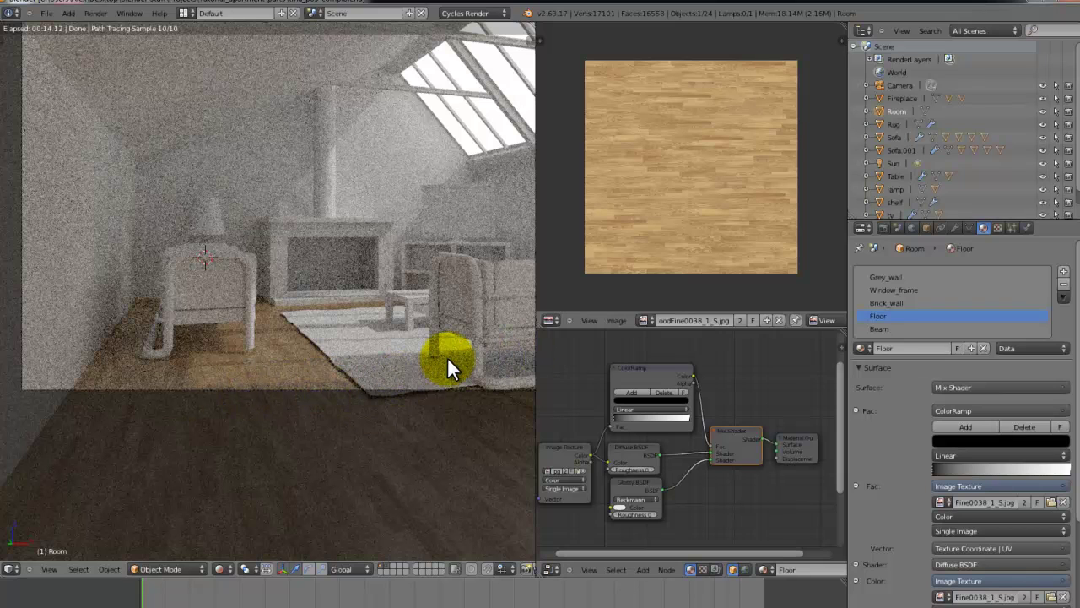
pyautogui.hotkey('shift', 'z')
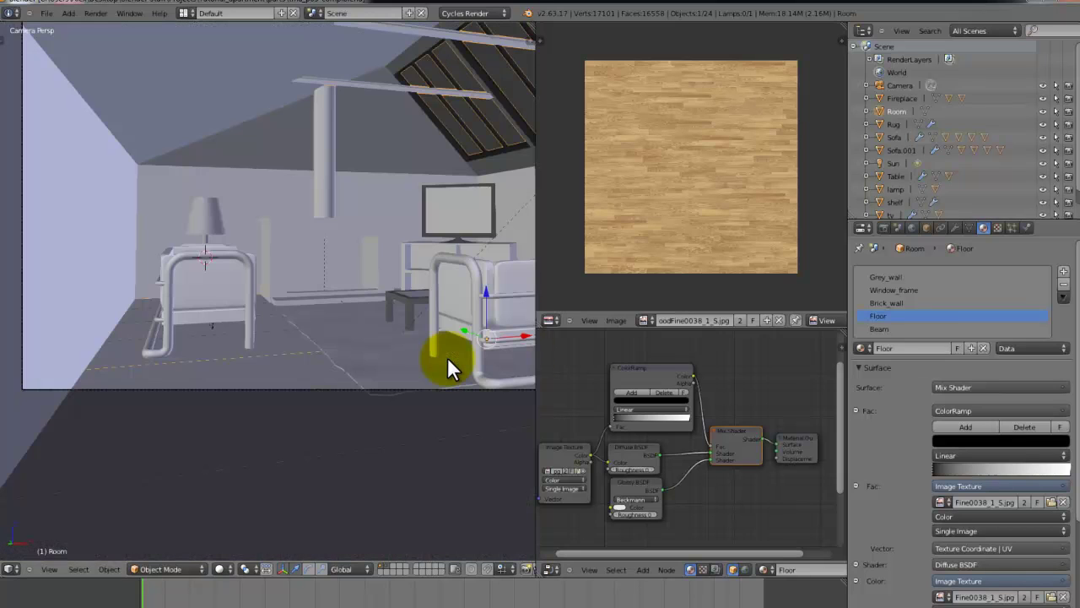
pyautogui.hotkey('shift', 'space')
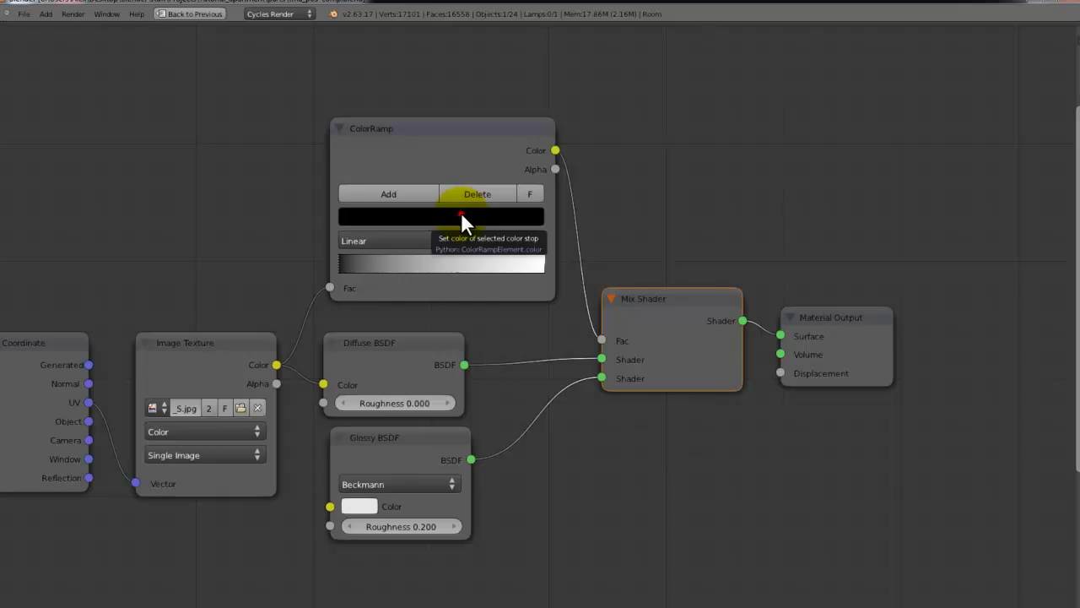
pyautogui.click(461, 211)
pyautogui.moveTo(491, 339)
pyautogui.mouseDown()
pyautogui.moveTo(497, 329)
pyautogui.moveTo(497, 342)
pyautogui.mouseUp()
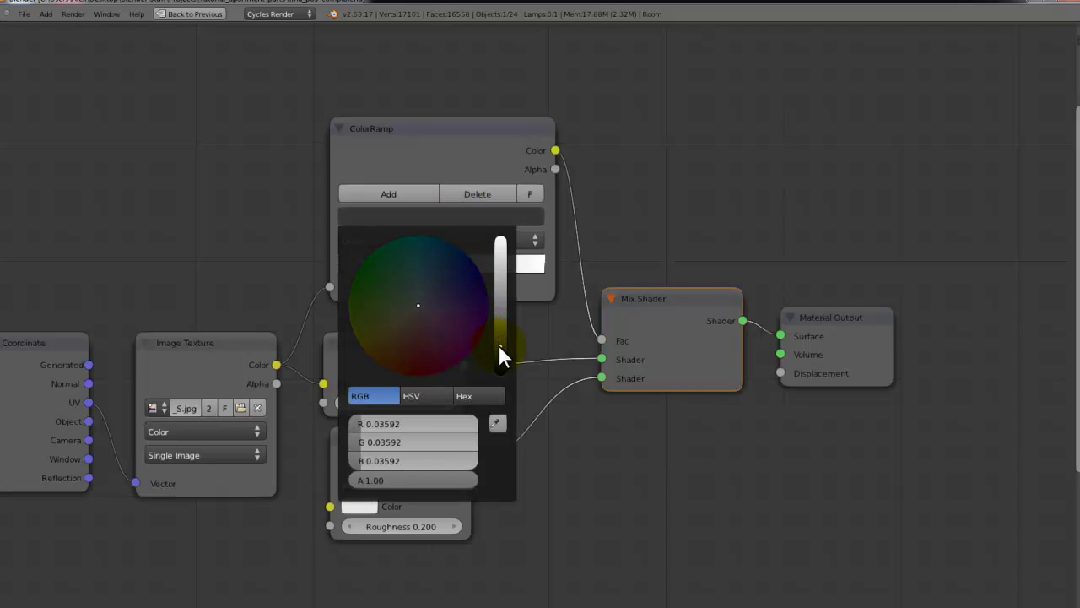
pyautogui.click(526, 268)
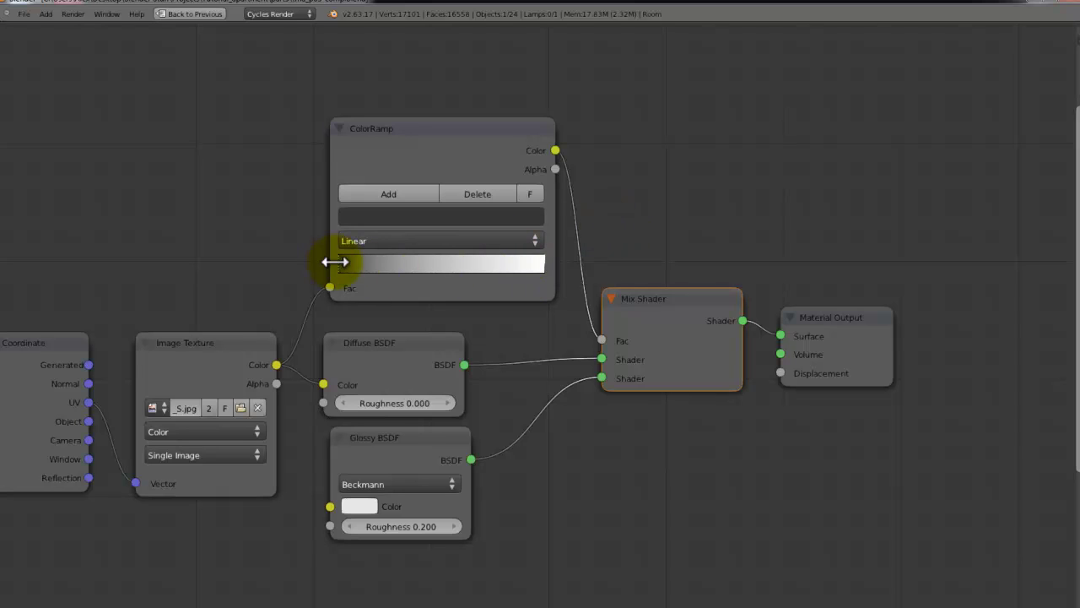
# Darken the ColorRamp's white stop to a medium grey and move both stops inward along the gradient
pyautogui.click(542, 266)
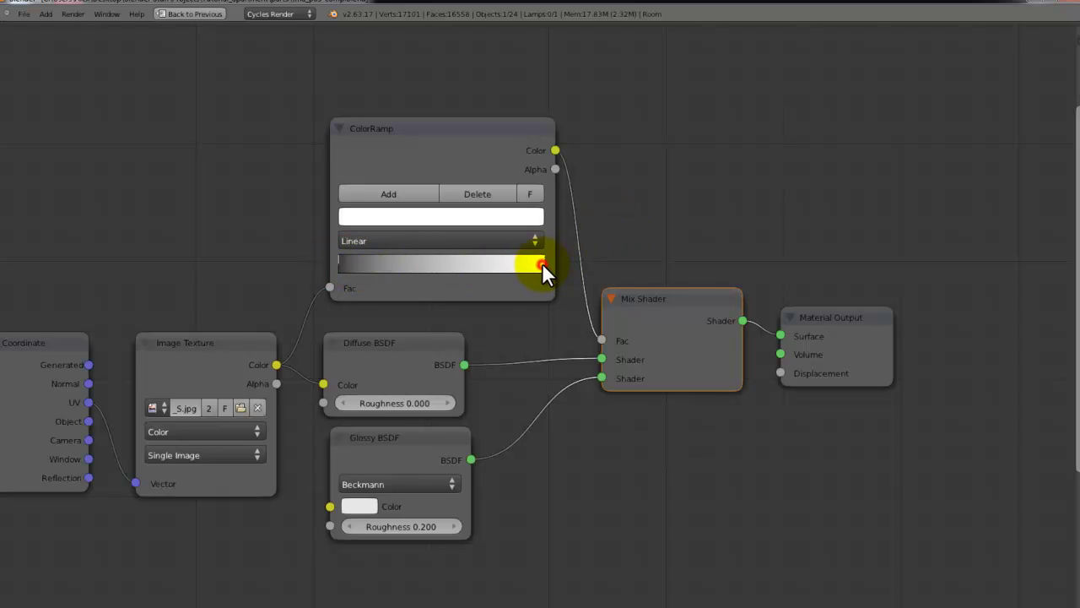
pyautogui.click(515, 218)
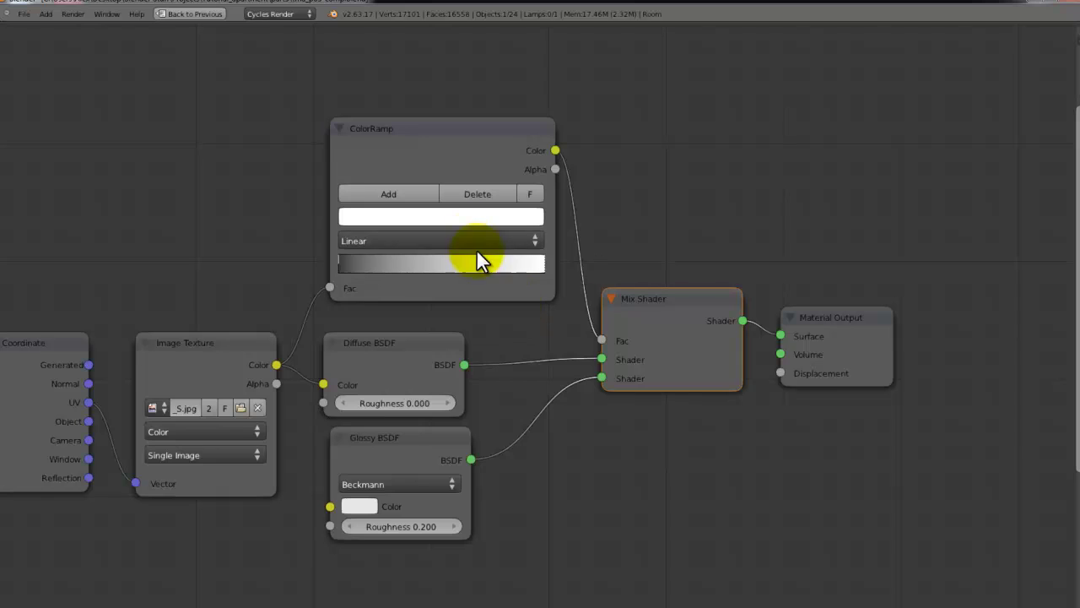
pyautogui.click(482, 221)
pyautogui.click(502, 284)
pyautogui.moveTo(502, 286); pyautogui.dragTo(499, 309)
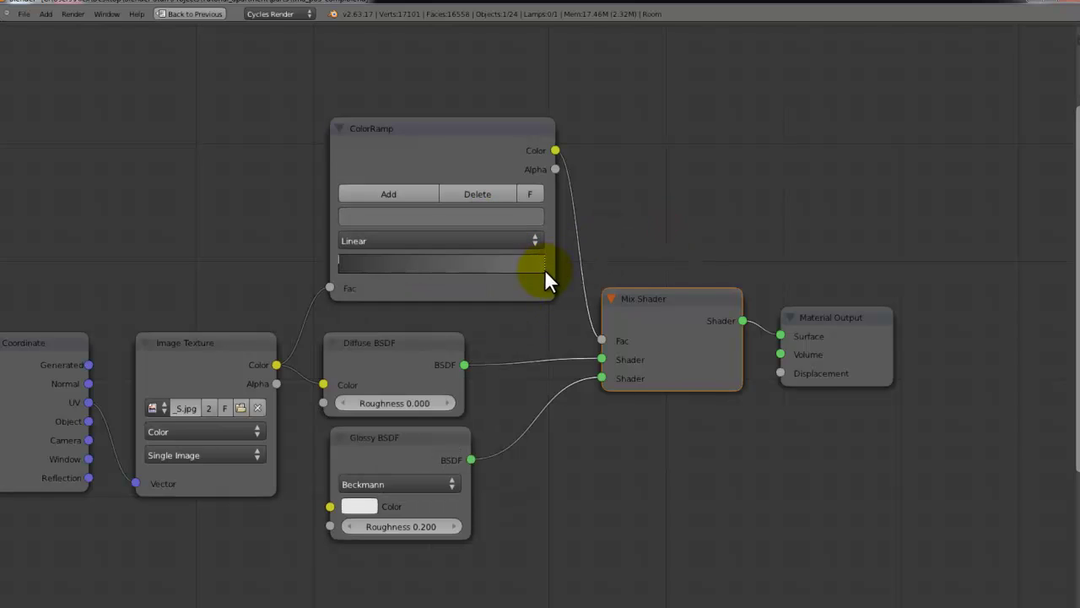
pyautogui.click(351, 263)
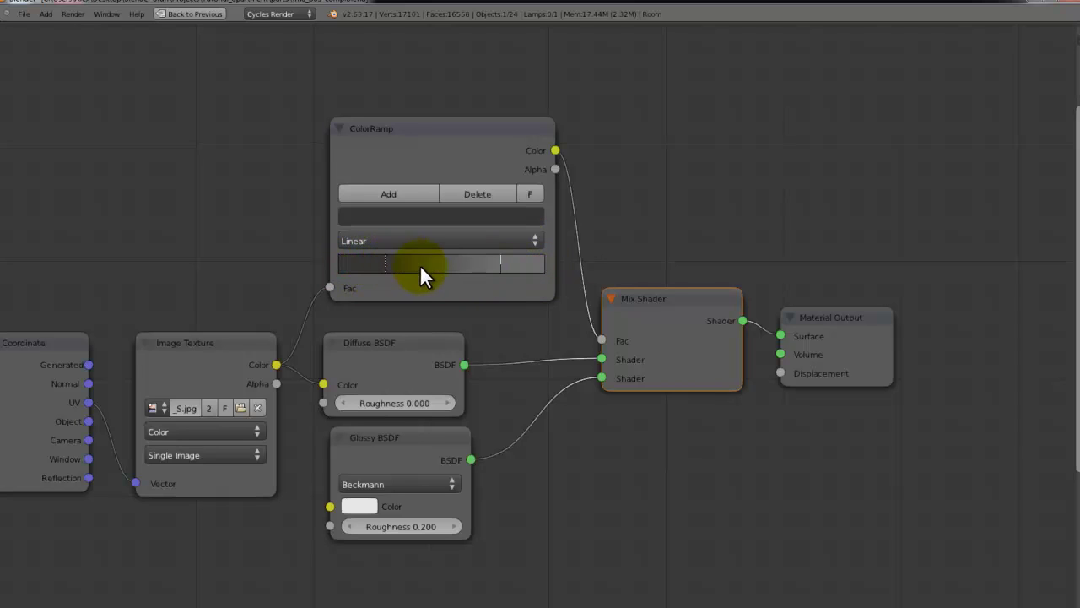
# Restore the full layout and preview the adjusted floor reflection in Rendered shading
pyautogui.hotkey('shift', 'space')
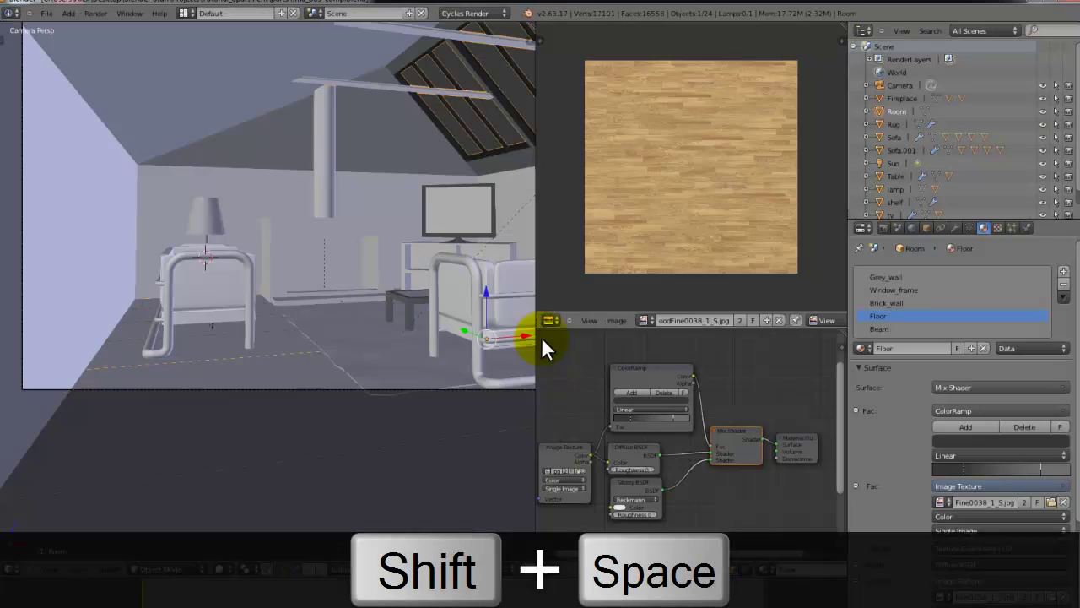
pyautogui.click(222, 568)
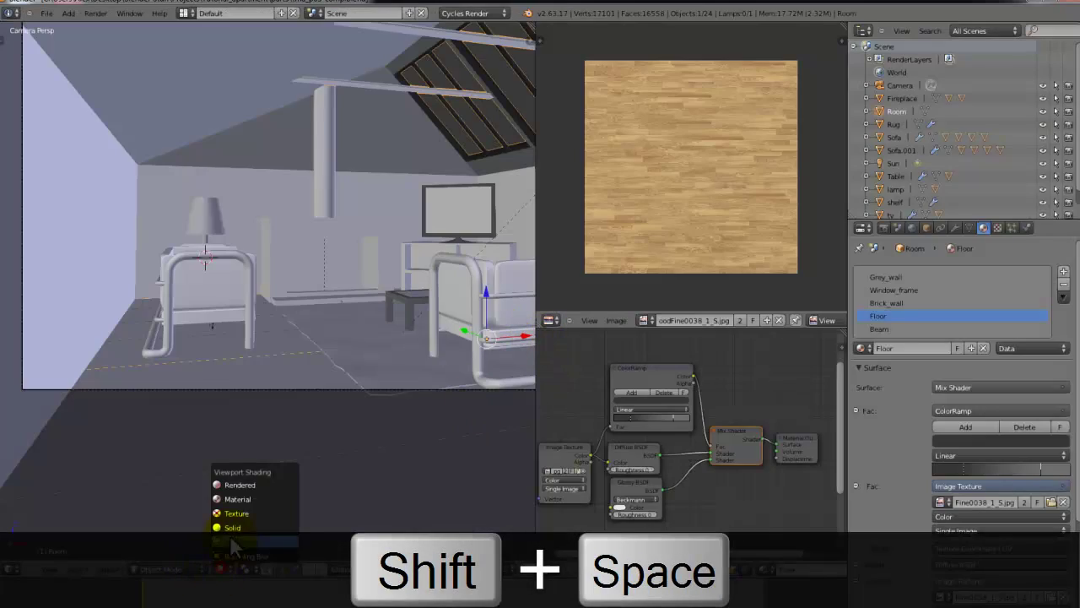
pyautogui.click(247, 484)
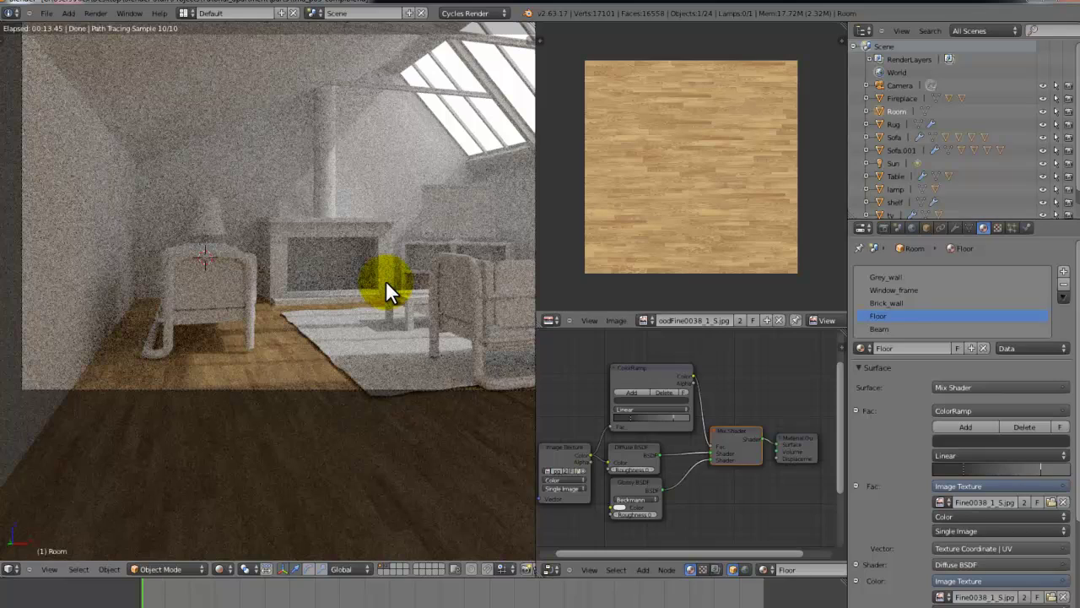
# Undo the last ColorRamp change, save the file in Solid shading and move the ramp's dark stop inward again
pyautogui.hotkey('ctrl', 'z')
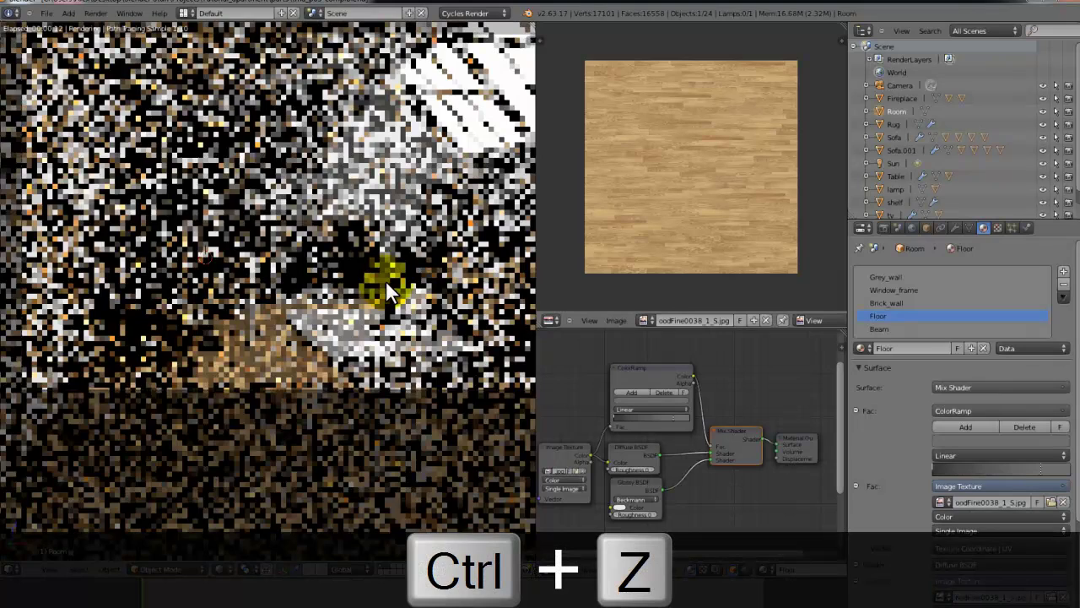
pyautogui.hotkey('shift', 'z')
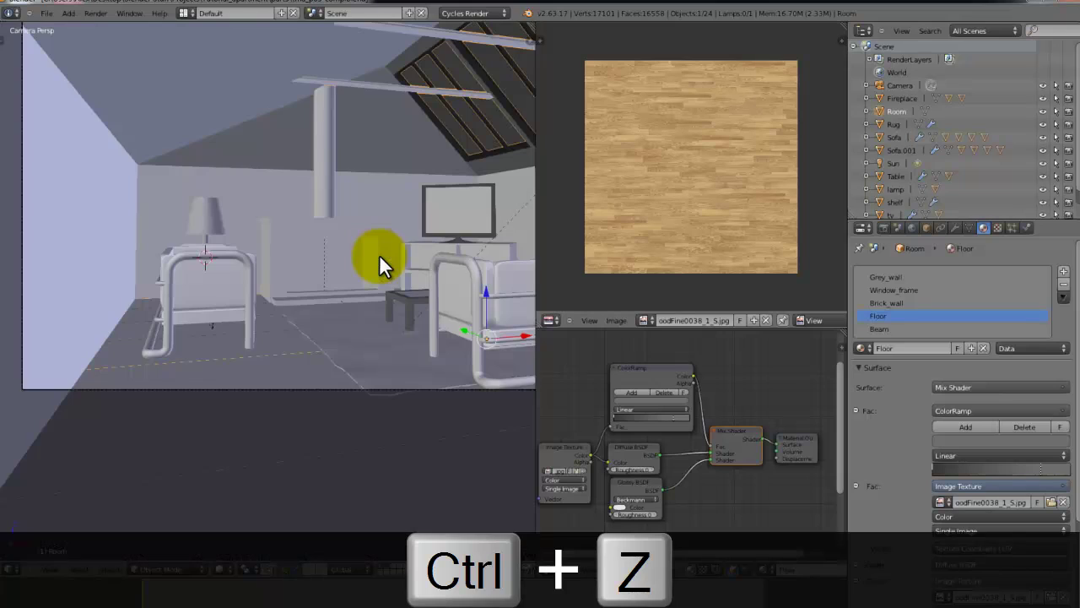
pyautogui.hotkey('ctrl', 's')
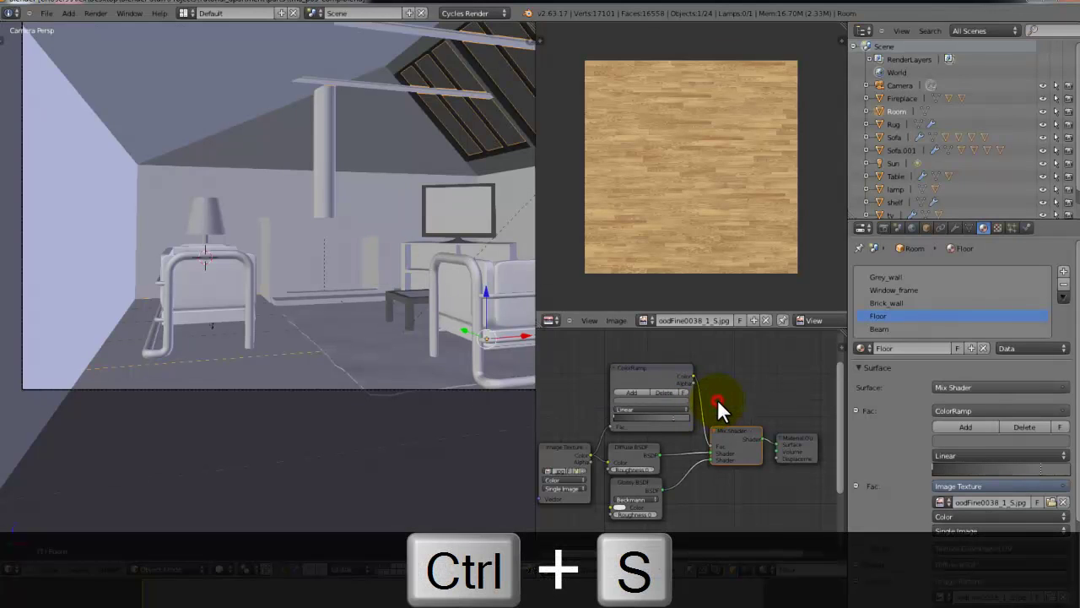
pyautogui.moveTo(621, 420); pyautogui.dragTo(634, 418)
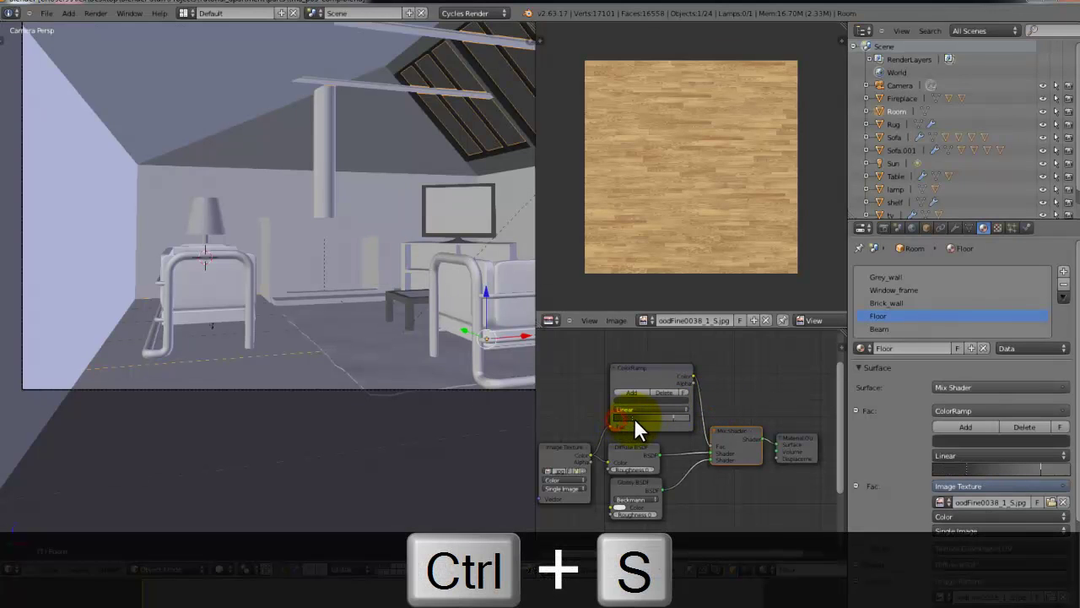
# Reveal all hidden geometry of the Room in Edit Mode, deselect everything and save the file
pyautogui.click(371, 301)
pyautogui.rightClick(233, 169)
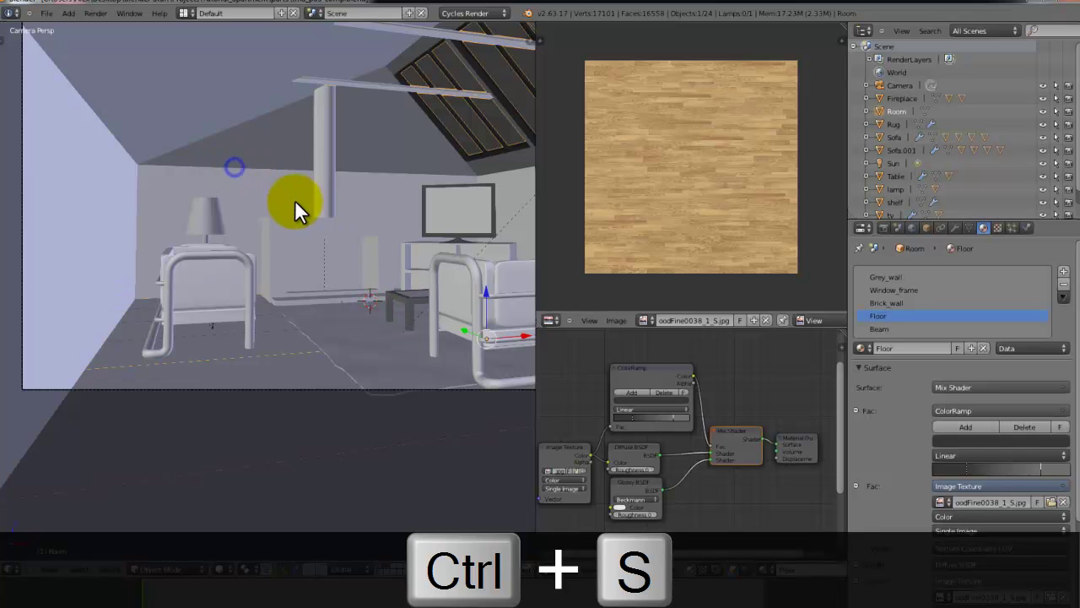
pyautogui.press('Tab')
pyautogui.press('Tab')
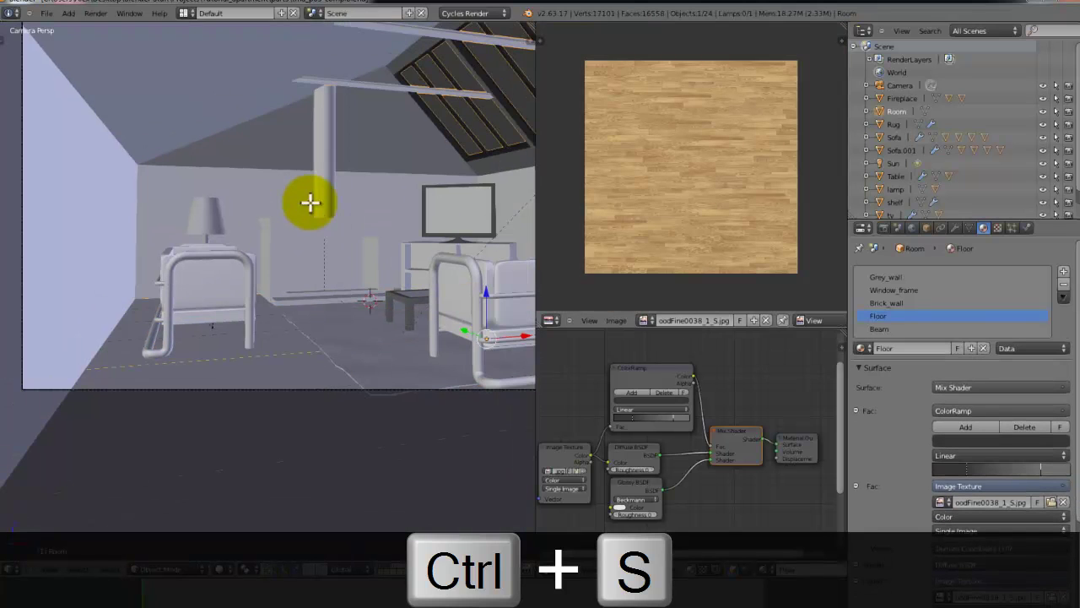
pyautogui.press('Tab')
pyautogui.hotkey('alt', 'h')
pyautogui.press('a')
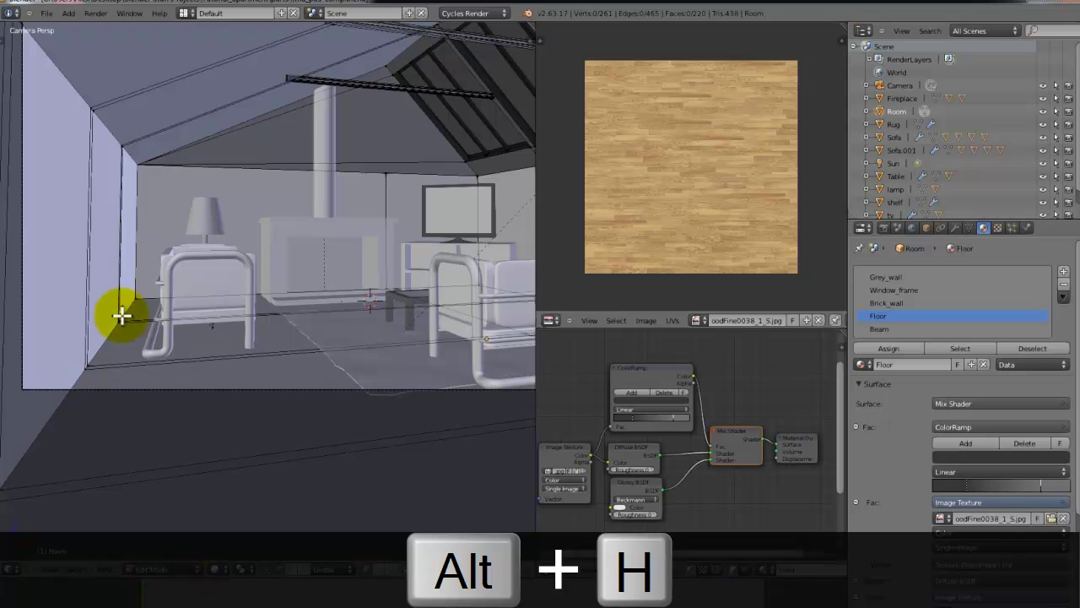
pyautogui.scroll(-3, 241, 240)
pyautogui.hotkey('ctrl', 's')
pyautogui.click(242, 234)
pyautogui.scroll(4, 253, 261)
pyautogui.rightClick(272, 287)
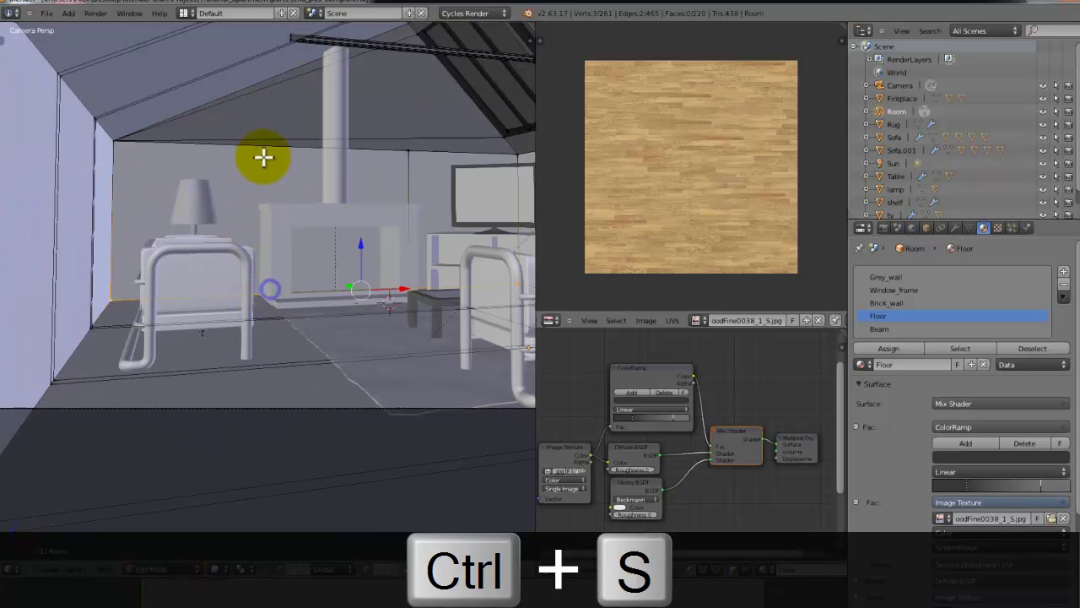
pyautogui.rightClick(264, 157)
pyautogui.keyDown('shift'); pyautogui.rightClick(453, 157); pyautogui.keyUp('shift')
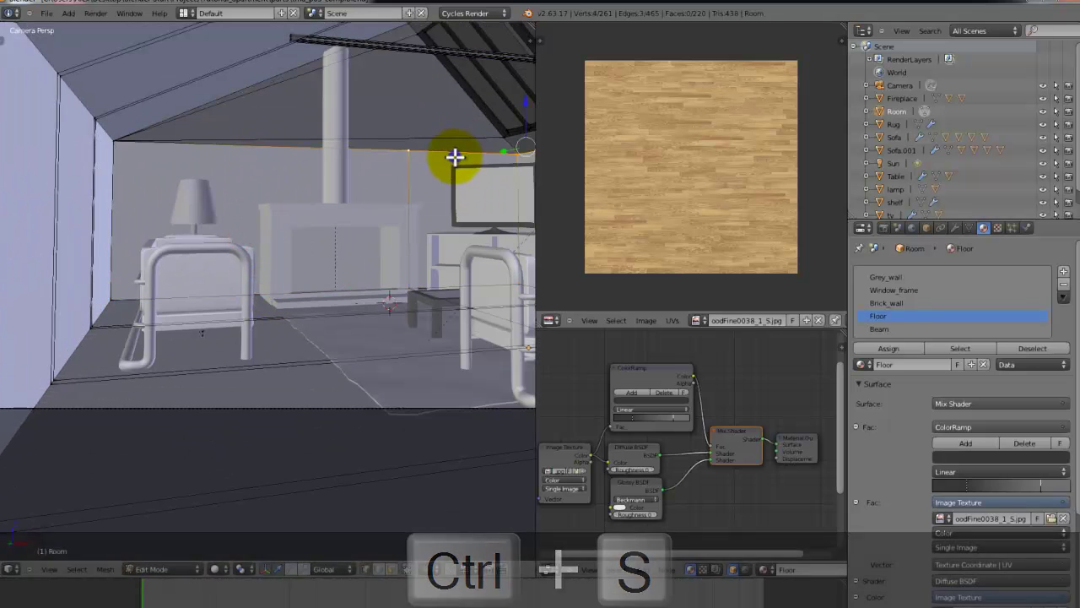
pyautogui.scroll(-3, 455, 157)
pyautogui.keyDown('alt'); pyautogui.keyDown('shift'); pyautogui.rightClick(456, 215); pyautogui.keyUp('shift'); pyautogui.keyUp('alt')
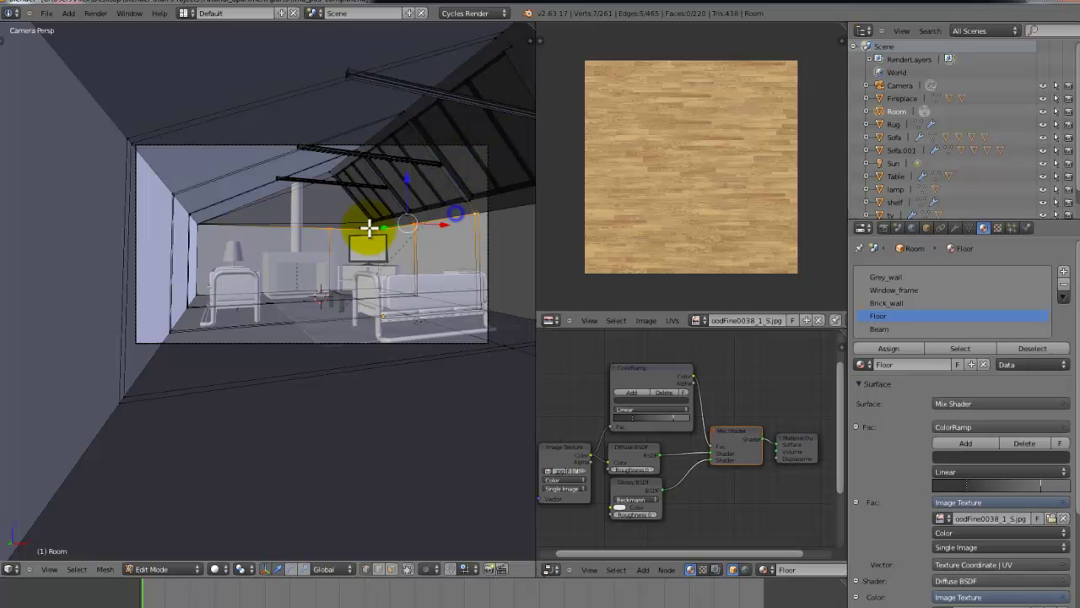
pyautogui.scroll(-3, 507, 213)
pyautogui.scroll(4, 489, 212)
pyautogui.keyDown('shift'); pyautogui.rightClick(257, 215); pyautogui.keyUp('shift')
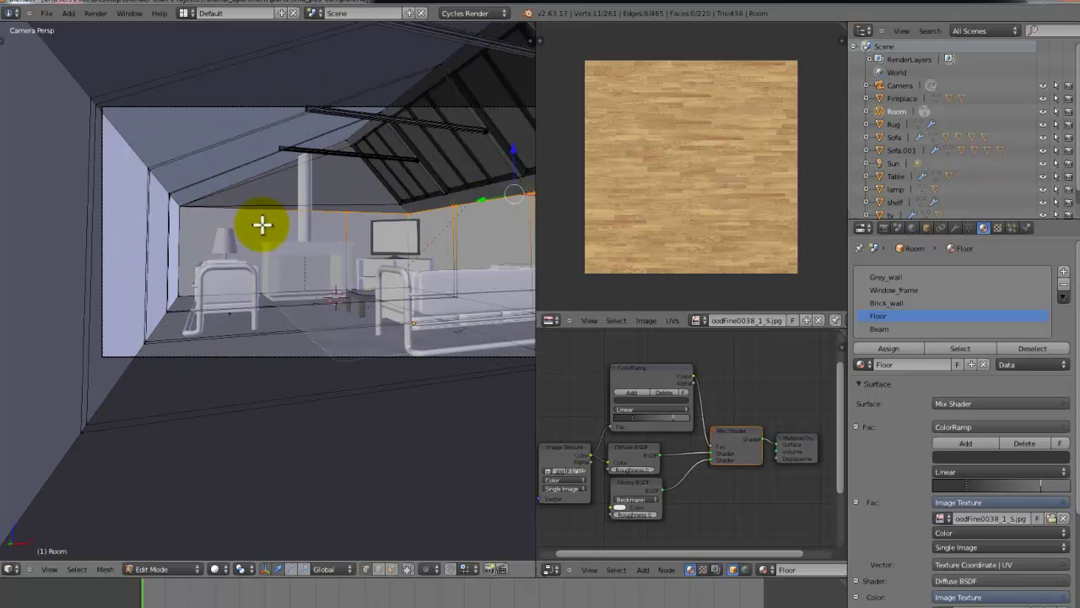
pyautogui.press('a')
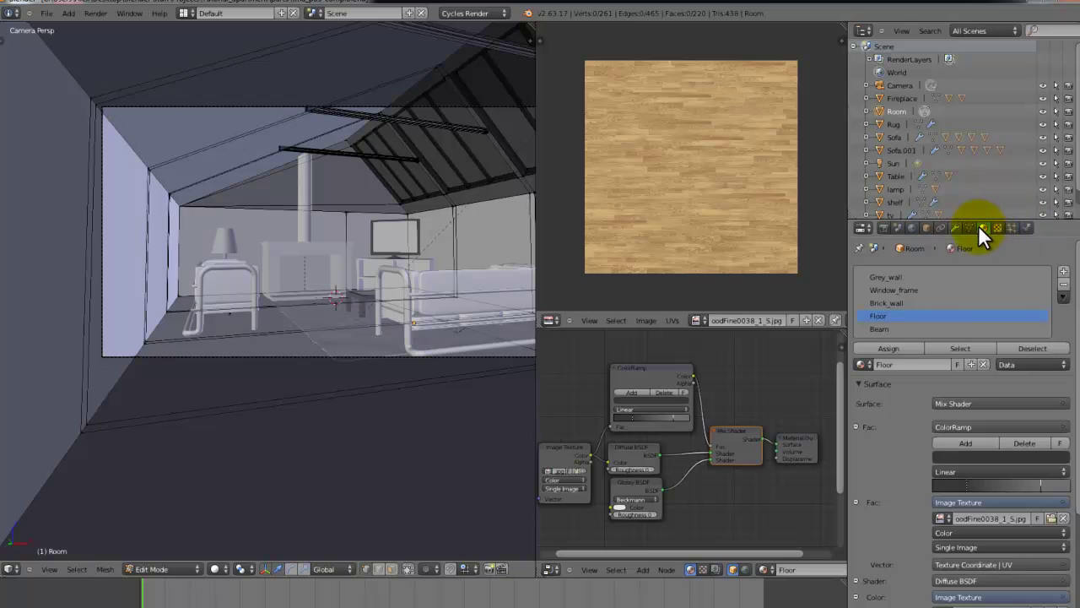
# Select all Room faces assigned to the Brick_wall material and switch to edge select mode
pyautogui.click(904, 301)
pyautogui.click(960, 348)
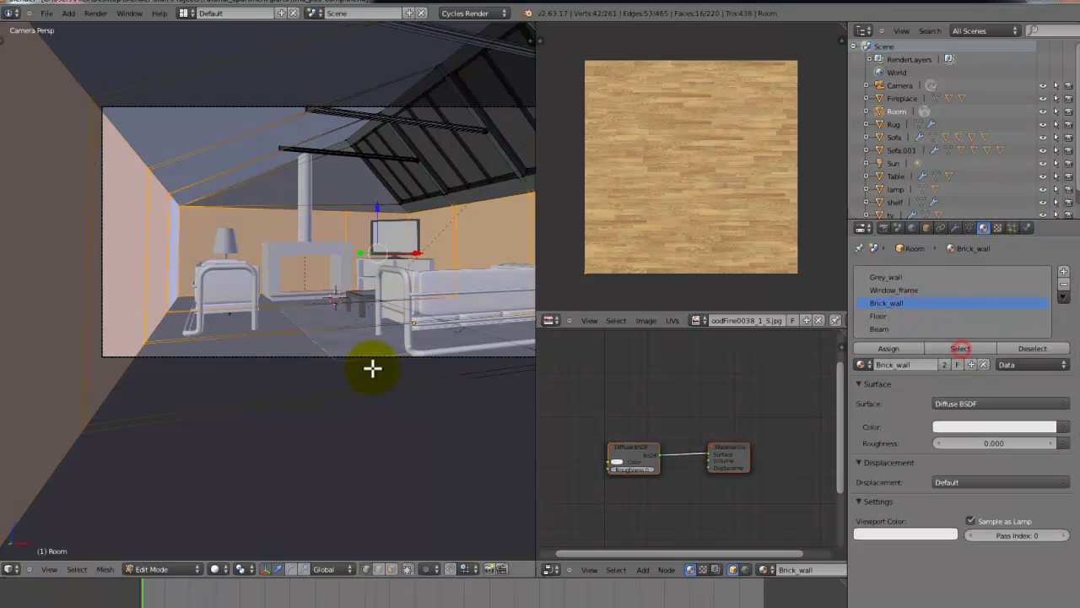
pyautogui.scroll(3, 372, 363)
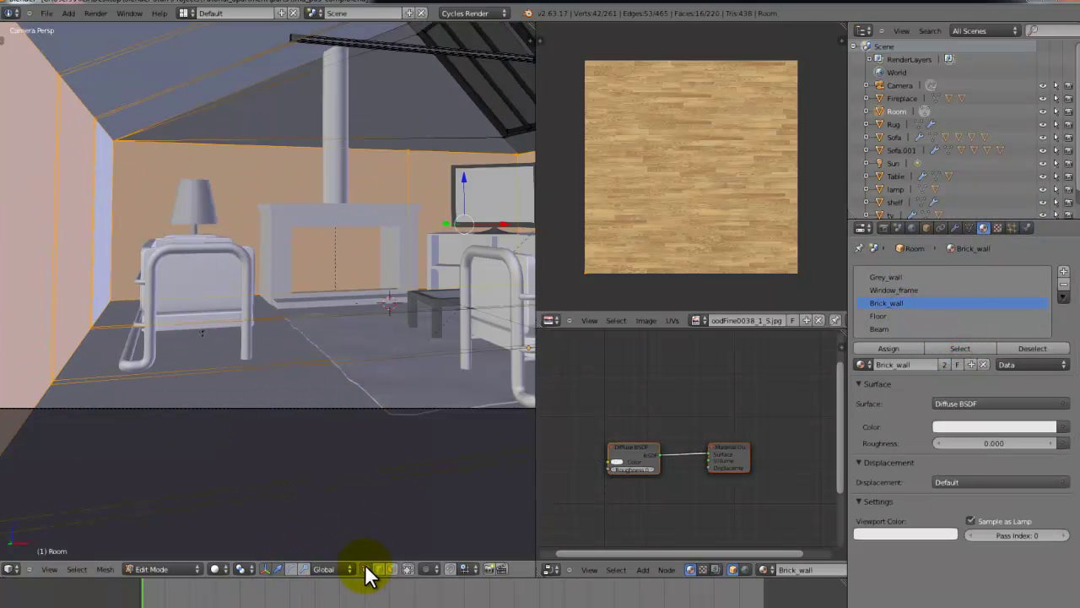
pyautogui.click(378, 566)
pyautogui.scroll(-3, 163, 214)
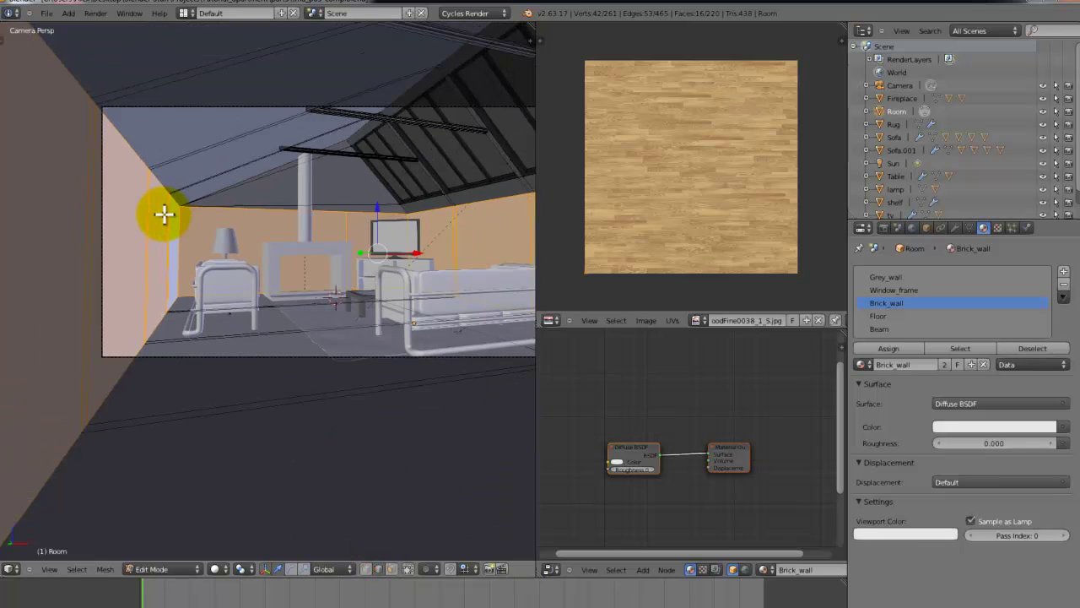
# Box-deselect the vertical edges of the brick walls from the front view, keeping their upper and lower edges selected
pyautogui.press('KP_1')
pyautogui.press('b')
pyautogui.moveTo(509, 266); pyautogui.dragTo(188, 306)
pyautogui.press('b')
pyautogui.moveTo(188, 307); pyautogui.dragTo(321, 326, button='middle')
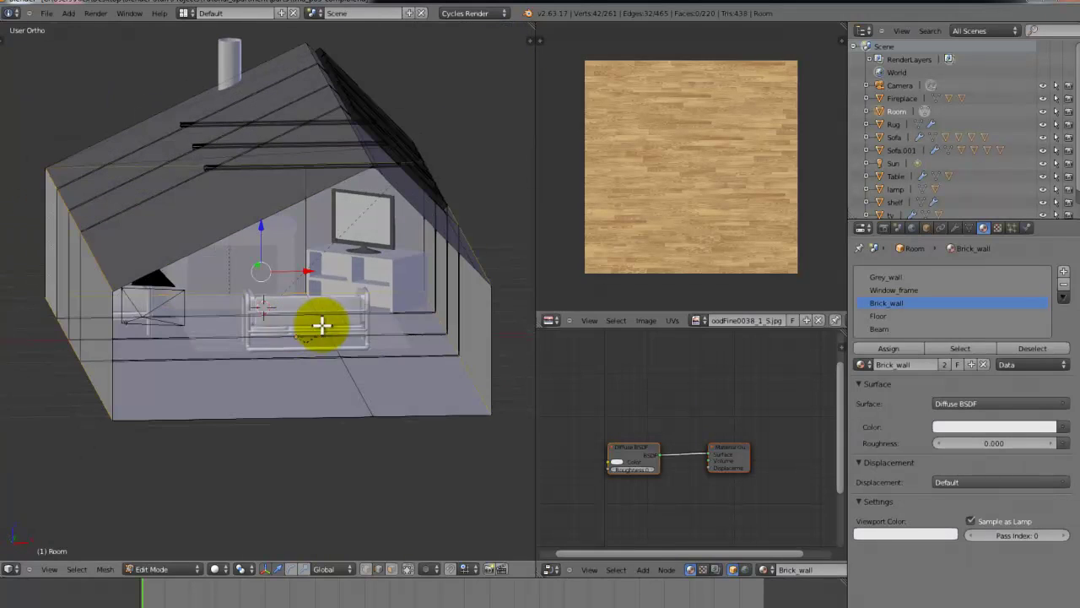
# Add a vertical wall corner edge to the selection and mark the selected brick wall edges as seams
pyautogui.moveTo(472, 321); pyautogui.dragTo(190, 282, button='middle')
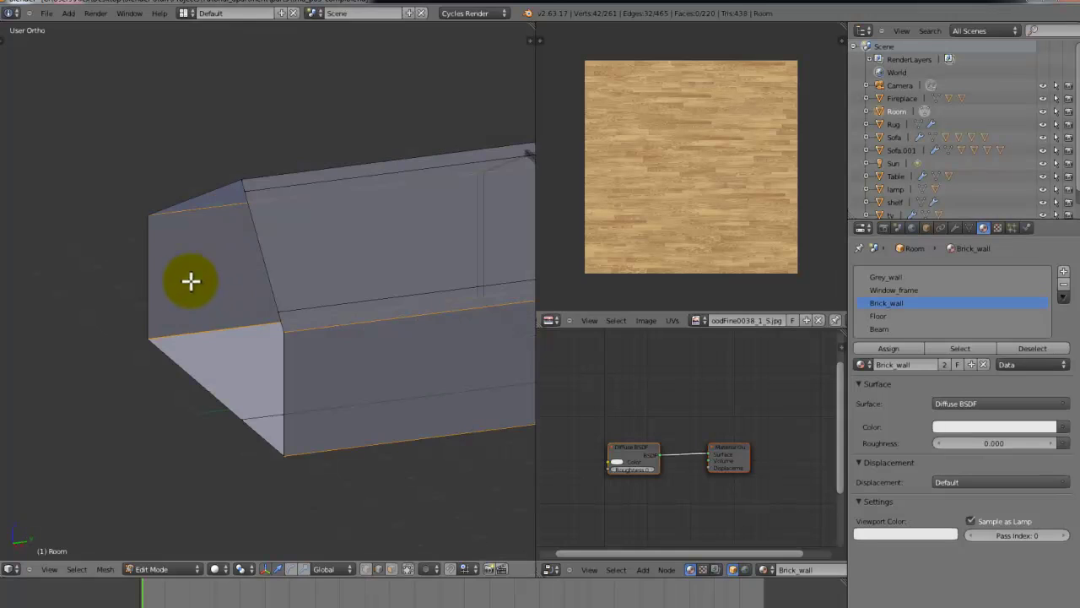
pyautogui.moveTo(146, 249); pyautogui.dragTo(223, 237, button='middle')
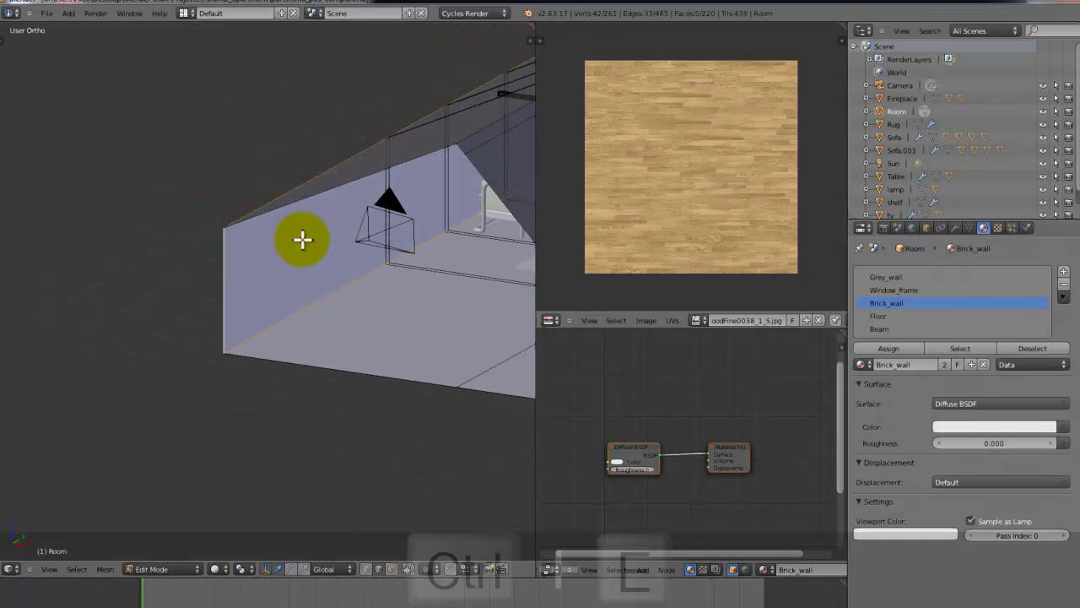
pyautogui.hotkey('ctrl', 'e')
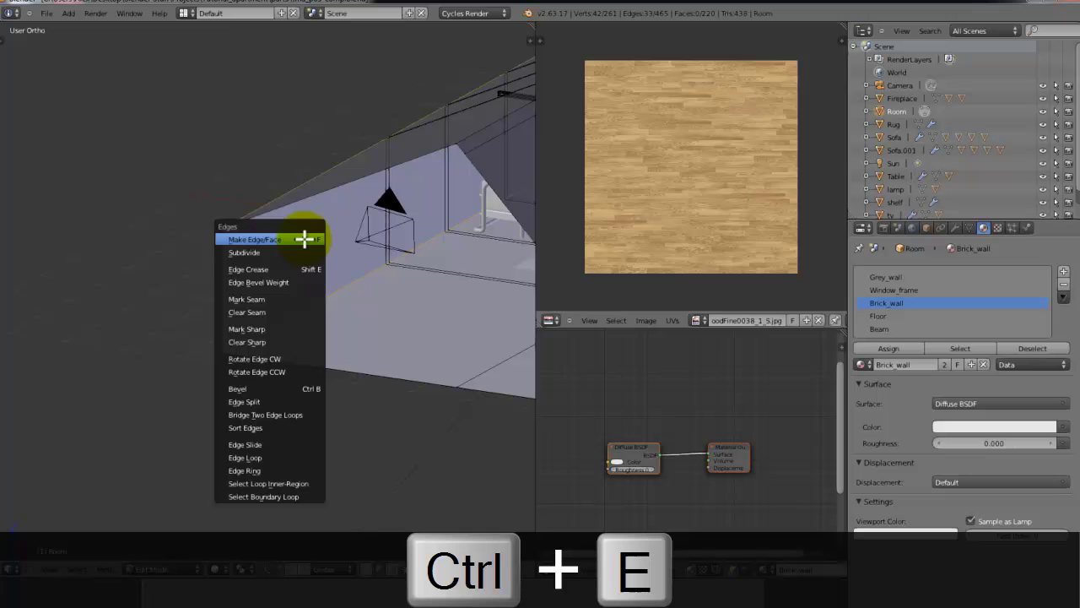
pyautogui.click(285, 297)
# Select all Room faces assigned to the Brick_wall material and unwrap them along the marked seams
pyautogui.moveTo(286, 291); pyautogui.dragTo(427, 251, button='middle')
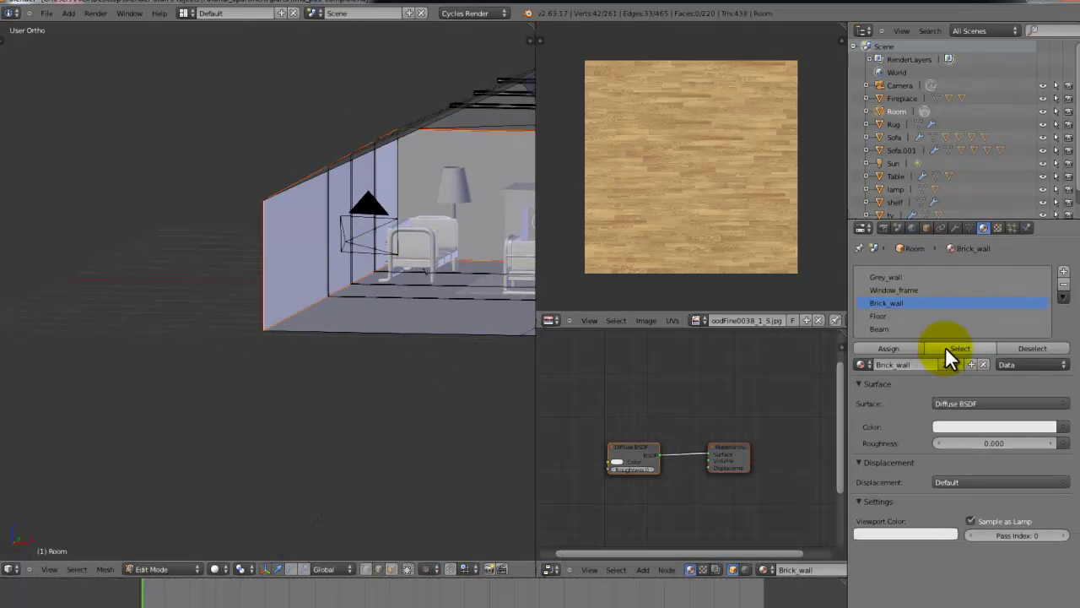
pyautogui.click(945, 347)
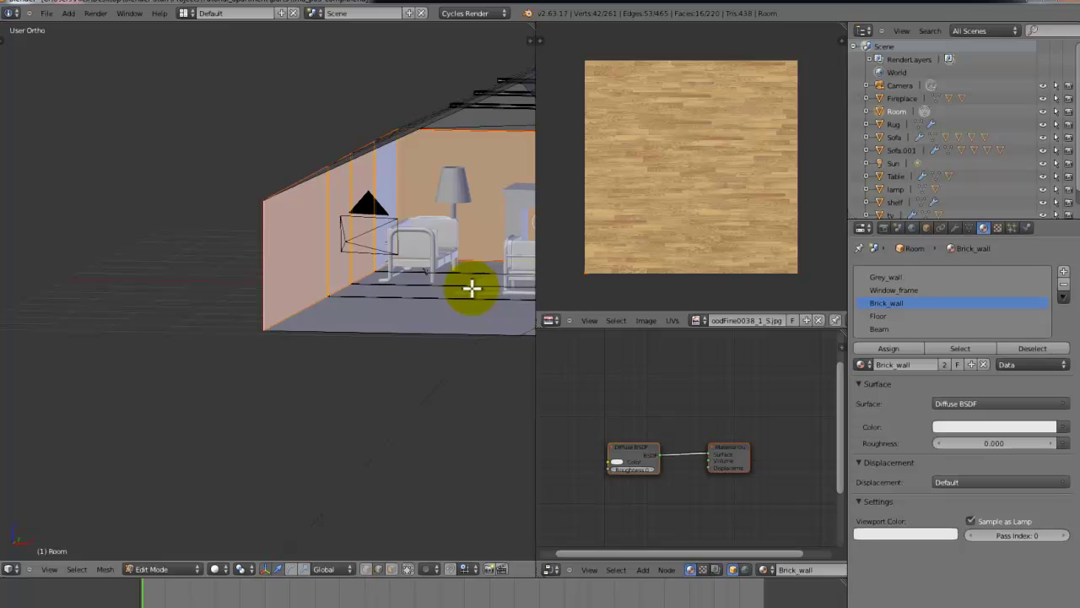
pyautogui.press('u')
pyautogui.click(464, 194)
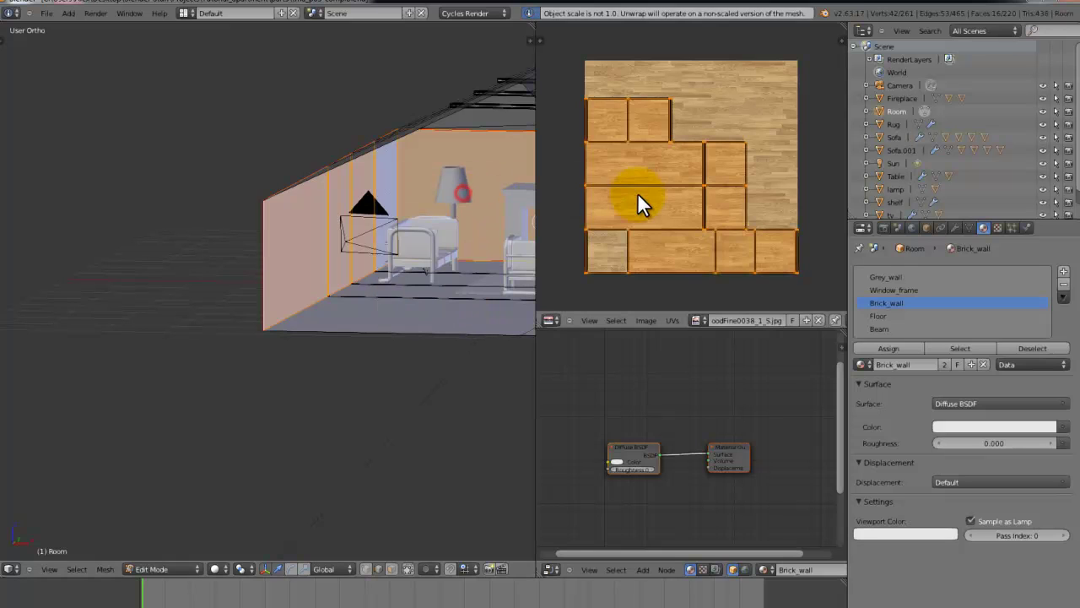
# Try Smart UV Project and Follow Active Quads on the brick wall faces, and return to the standard Unwrap
pyautogui.press('u')
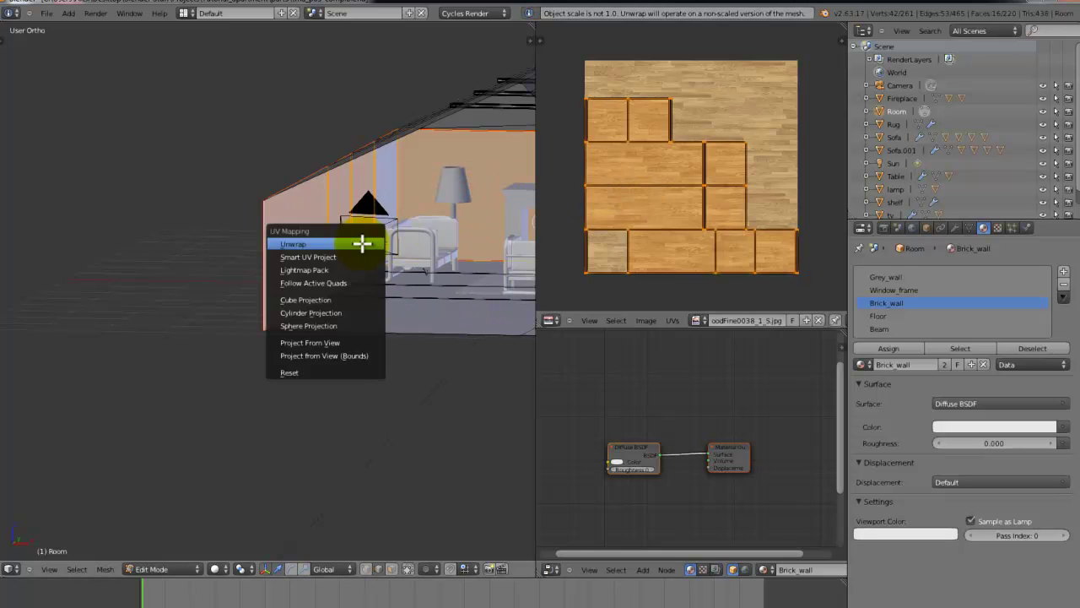
pyautogui.click(363, 257)
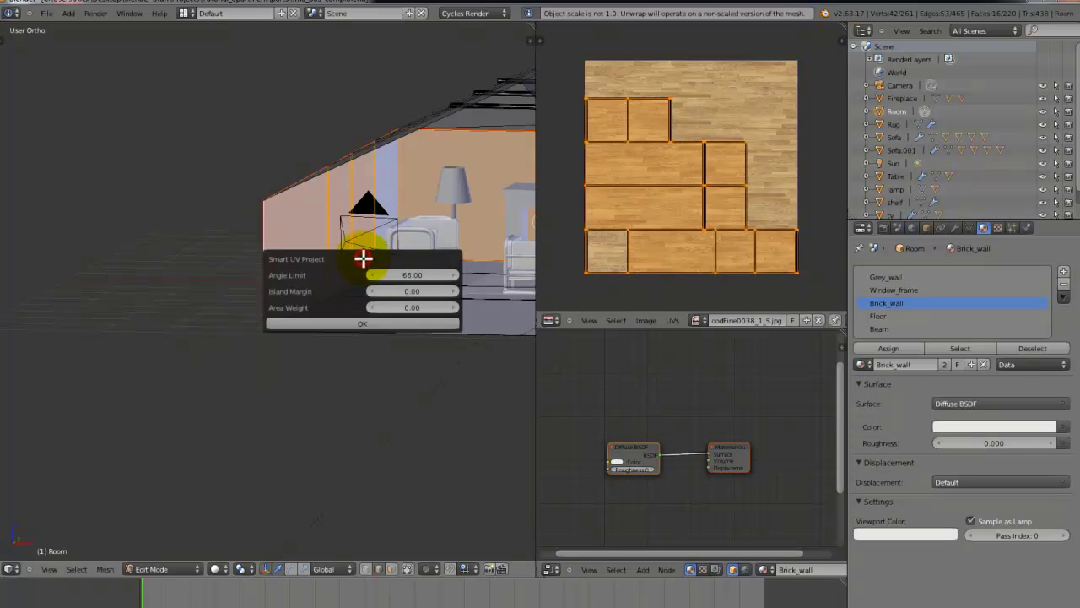
pyautogui.click(358, 321)
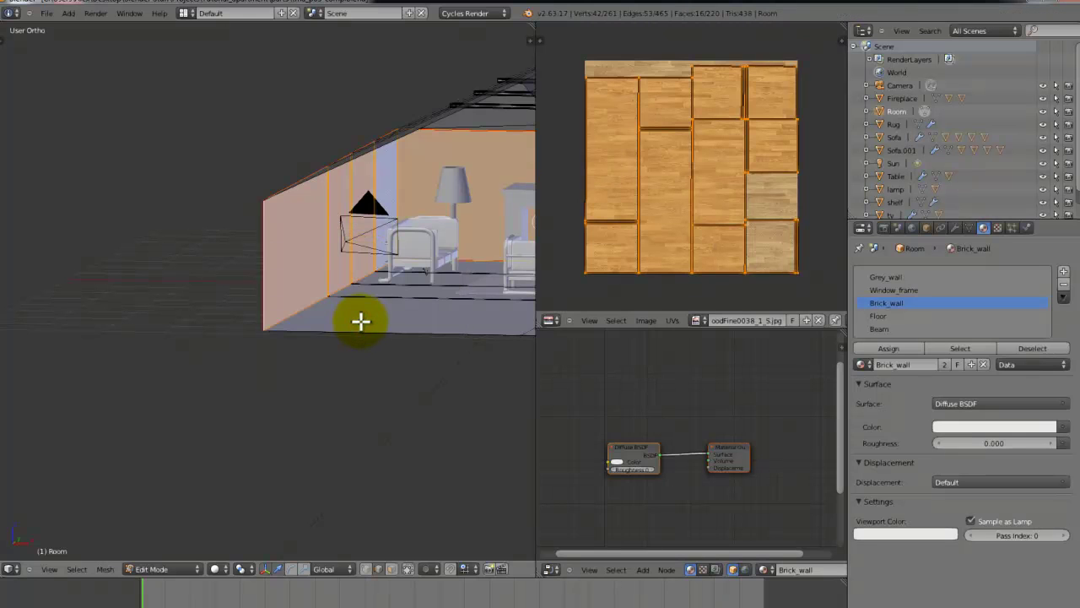
pyautogui.press('u')
pyautogui.click(345, 347)
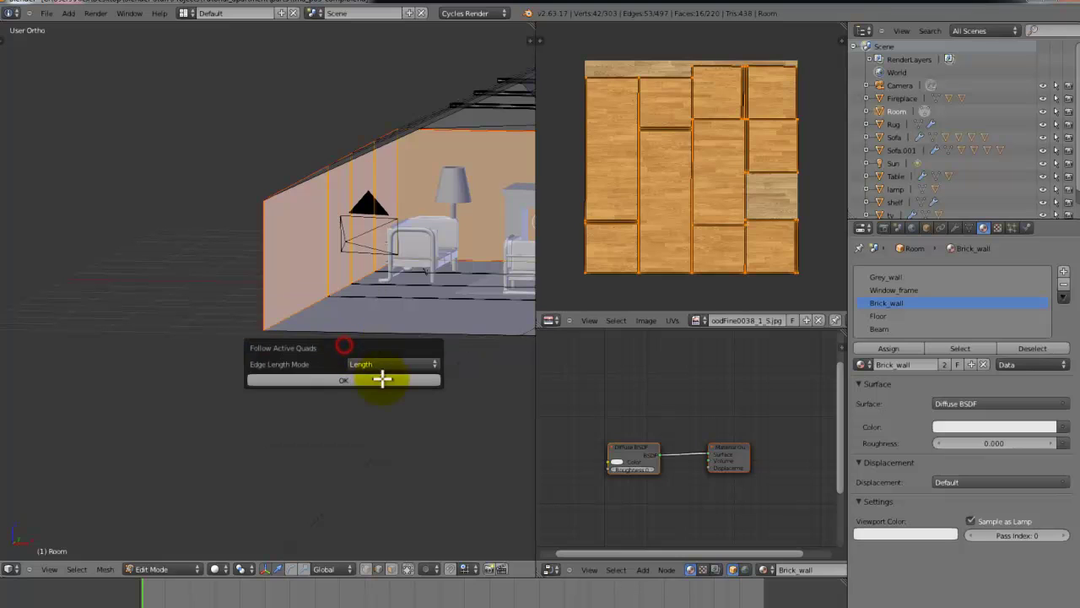
pyautogui.click(381, 379)
pyautogui.press('Tab')
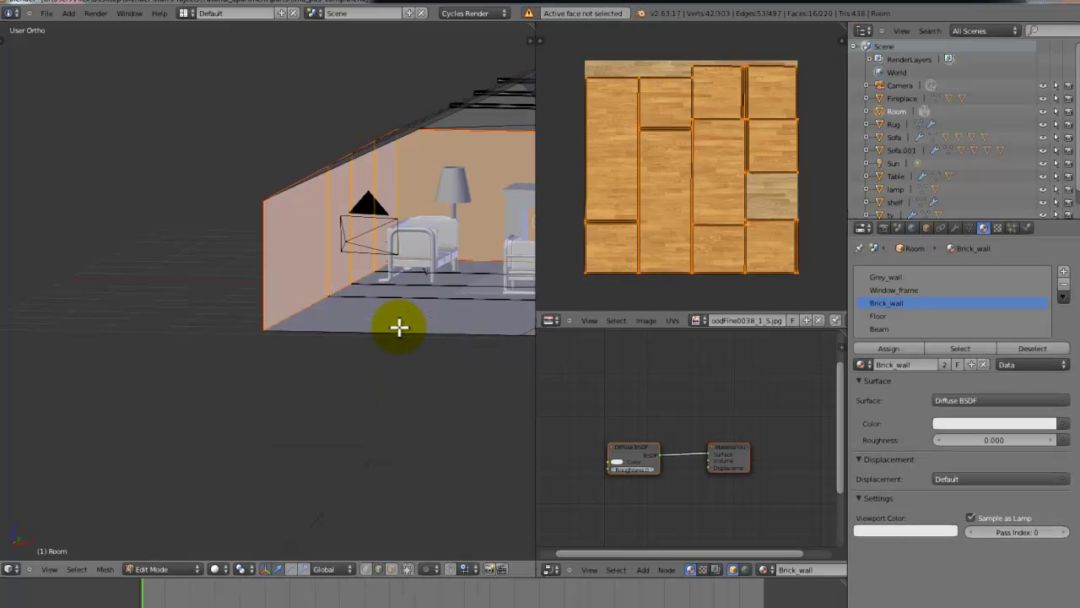
pyautogui.press('u')
pyautogui.click(403, 290)
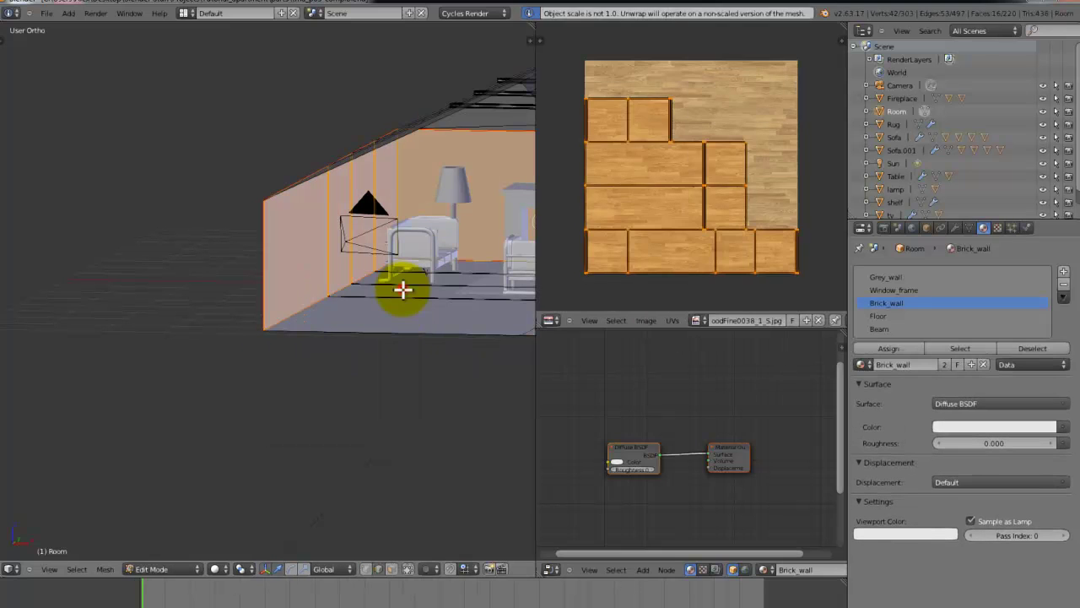
# Mark the right wall's vertical front corner edge as a seam, then reselect the Brick_wall faces and unwrap them
pyautogui.moveTo(403, 287); pyautogui.dragTo(273, 267, button='middle')
pyautogui.scroll(5, 275, 271)
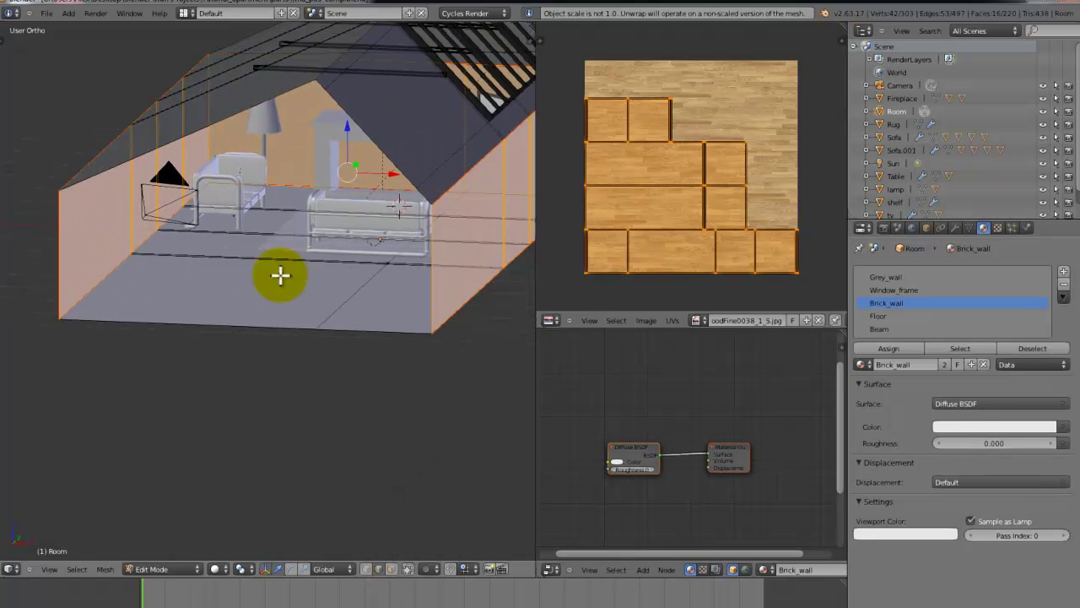
pyautogui.rightClick(269, 275)
pyautogui.hotkey('ctrl', 'e')
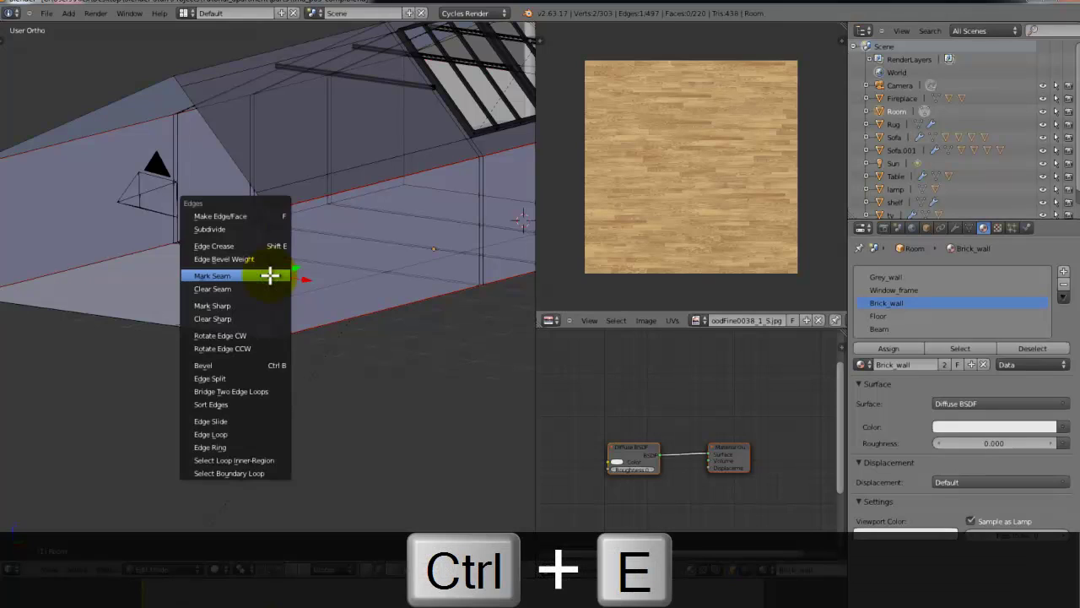
pyautogui.click(270, 275)
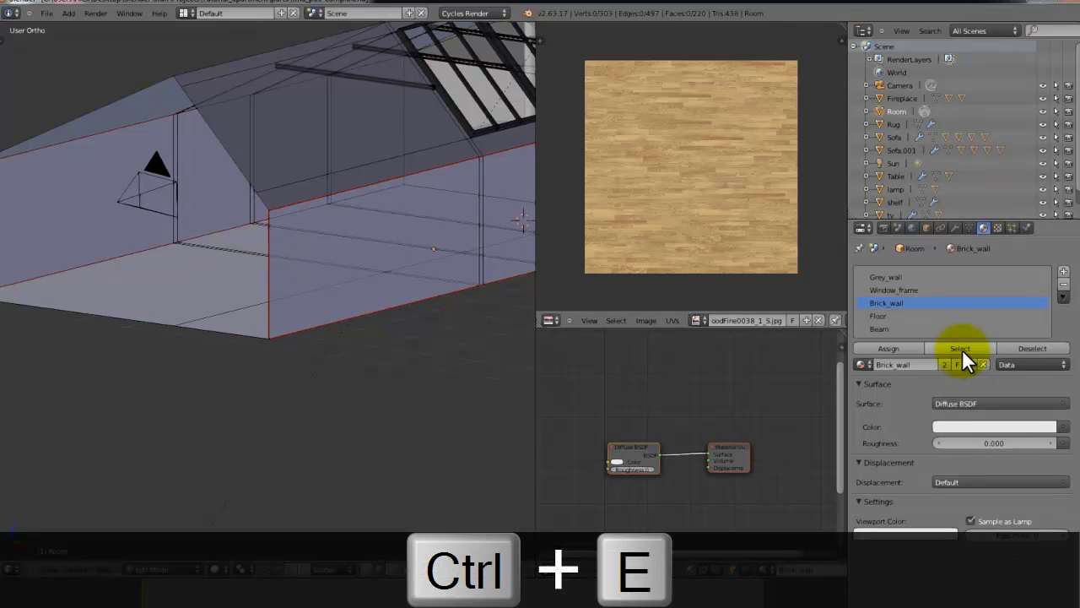
pyautogui.click(961, 348)
pyautogui.press('u')
pyautogui.click(329, 320)
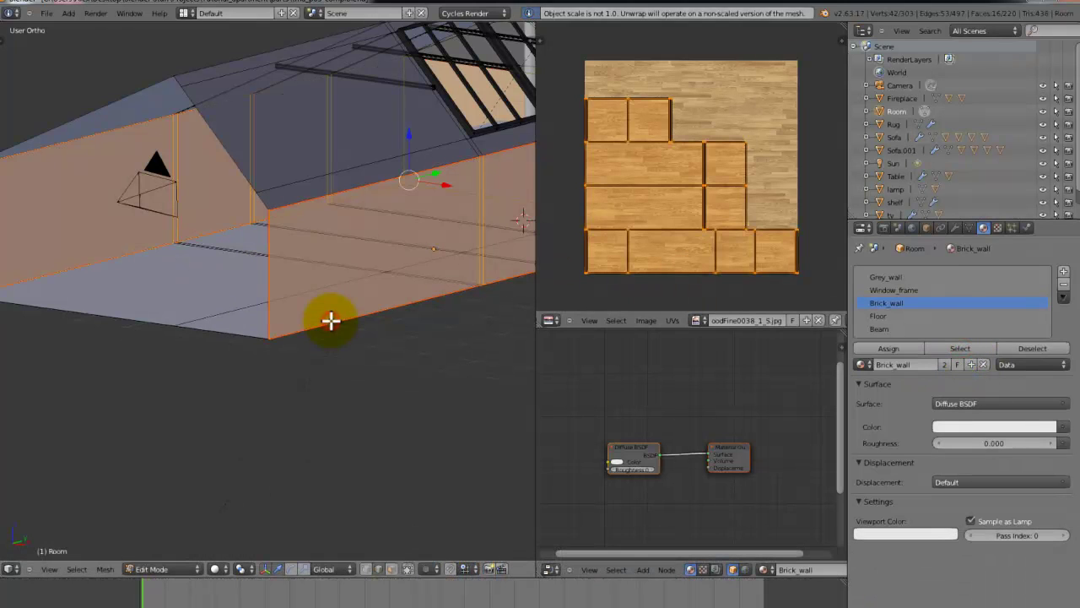
# Apply the Room's scale in Object Mode and unwrap the selected brick wall faces again in Edit Mode
pyautogui.moveTo(330, 320); pyautogui.dragTo(348, 318, button='middle')
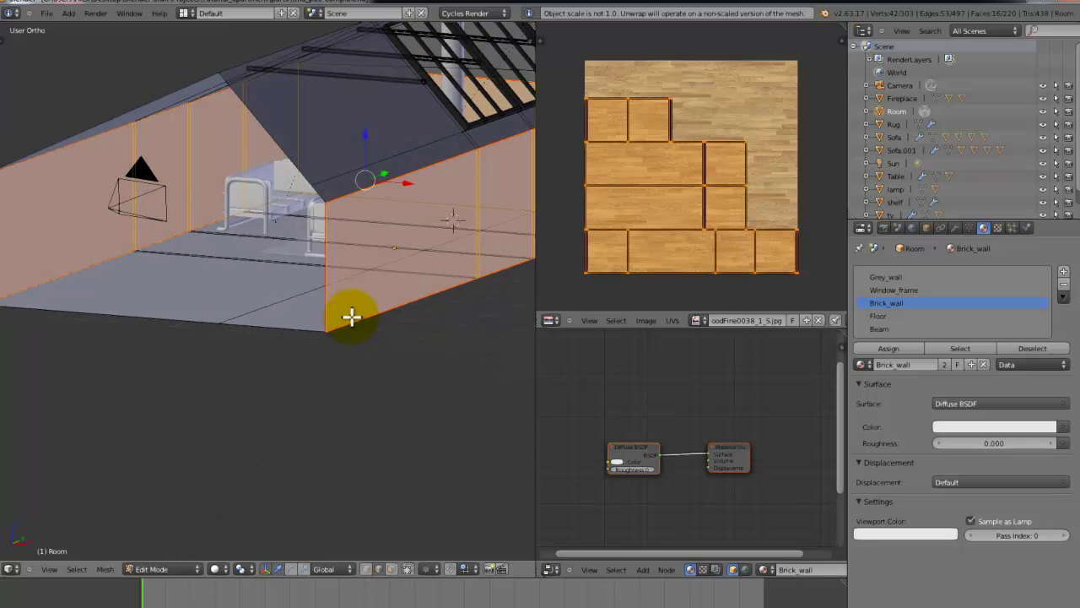
pyautogui.press('Tab')
pyautogui.moveTo(393, 216)
pyautogui.mouseDown(button='middle')
pyautogui.moveTo(449, 230)
pyautogui.moveTo(416, 202)
pyautogui.moveTo(402, 226)
pyautogui.mouseUp(button='middle')
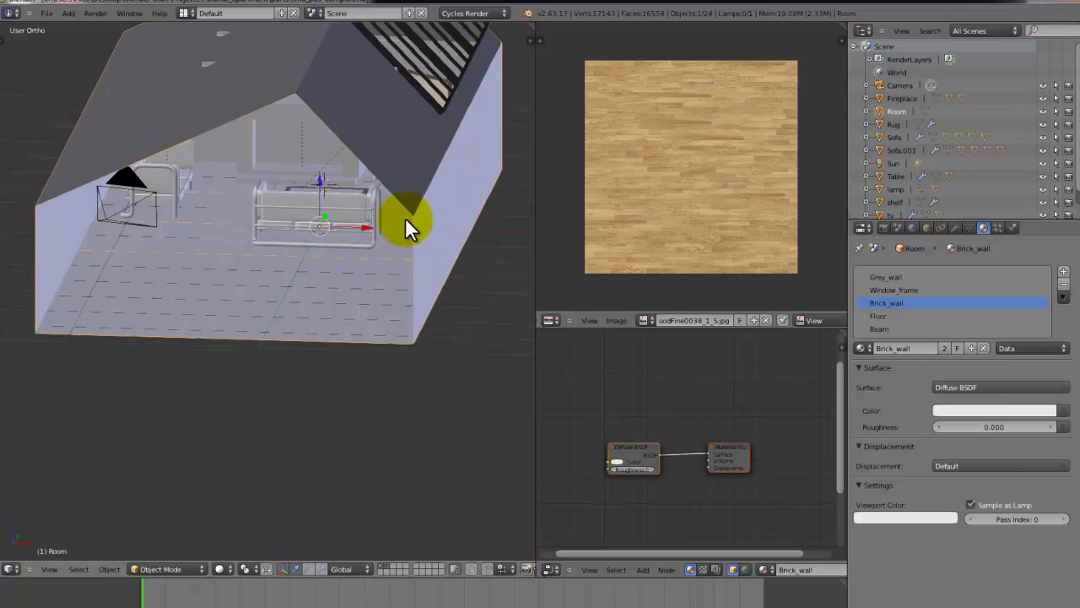
pyautogui.hotkey('ctrl', 'a')
pyautogui.click(398, 241)
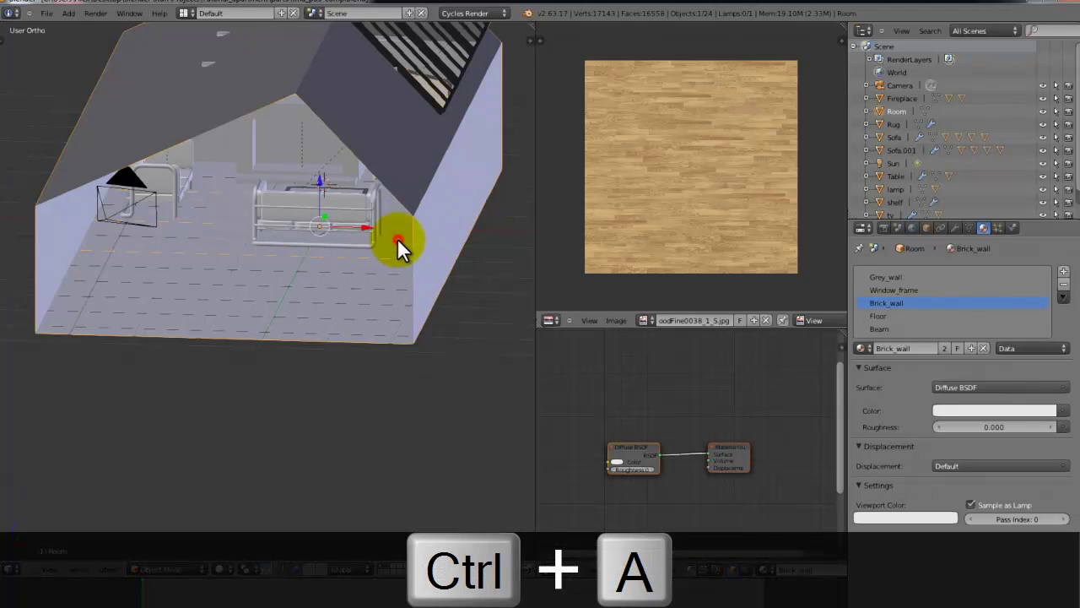
pyautogui.press('Tab')
pyautogui.press('u')
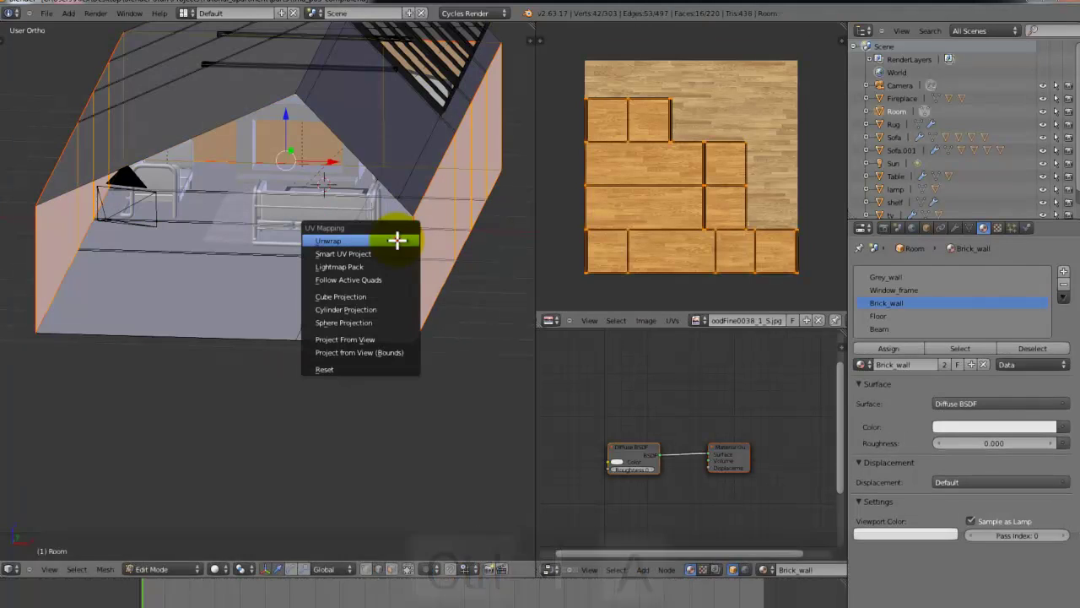
pyautogui.click(395, 237)
# Clear the seam from the right wall's vertical front corner edge, then reselect the Brick_wall faces and unwrap them
pyautogui.rightClick(413, 253)
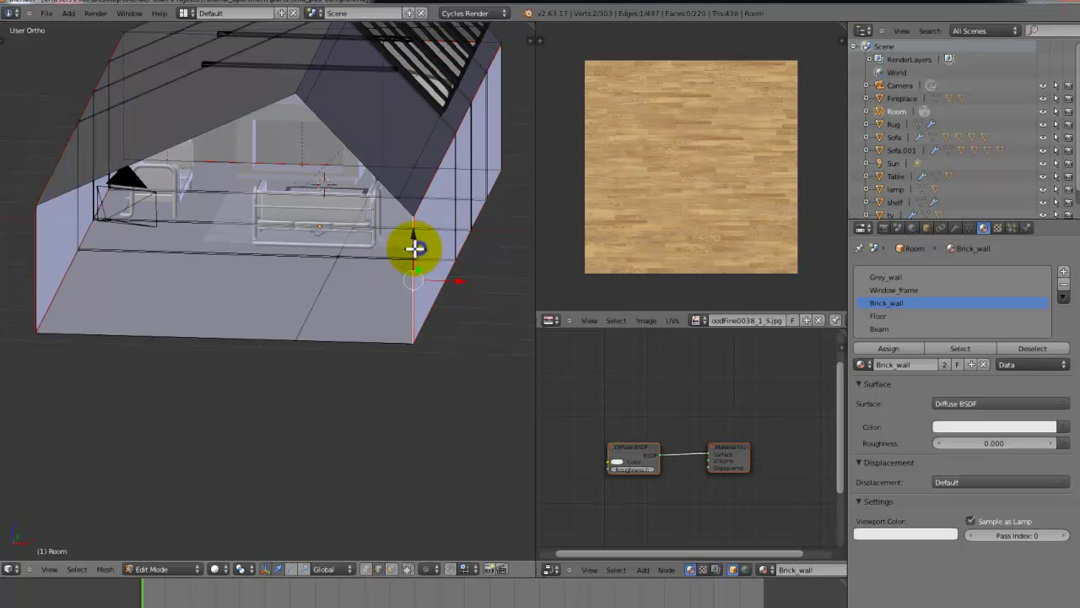
pyautogui.hotkey('ctrl', 'e')
pyautogui.click(408, 261)
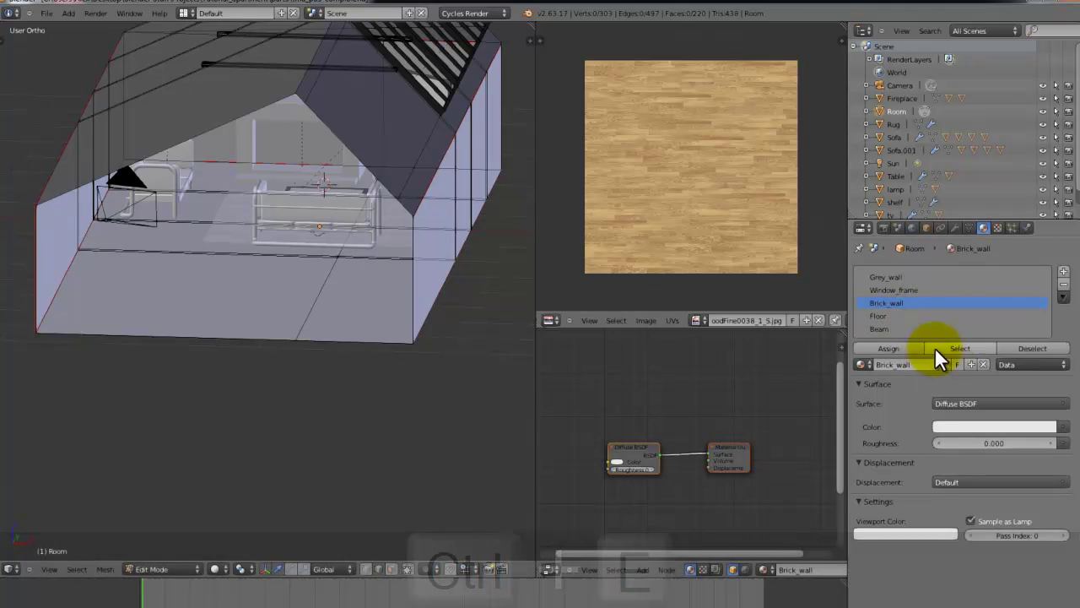
pyautogui.click(955, 347)
pyautogui.press('u')
pyautogui.press('Escape')
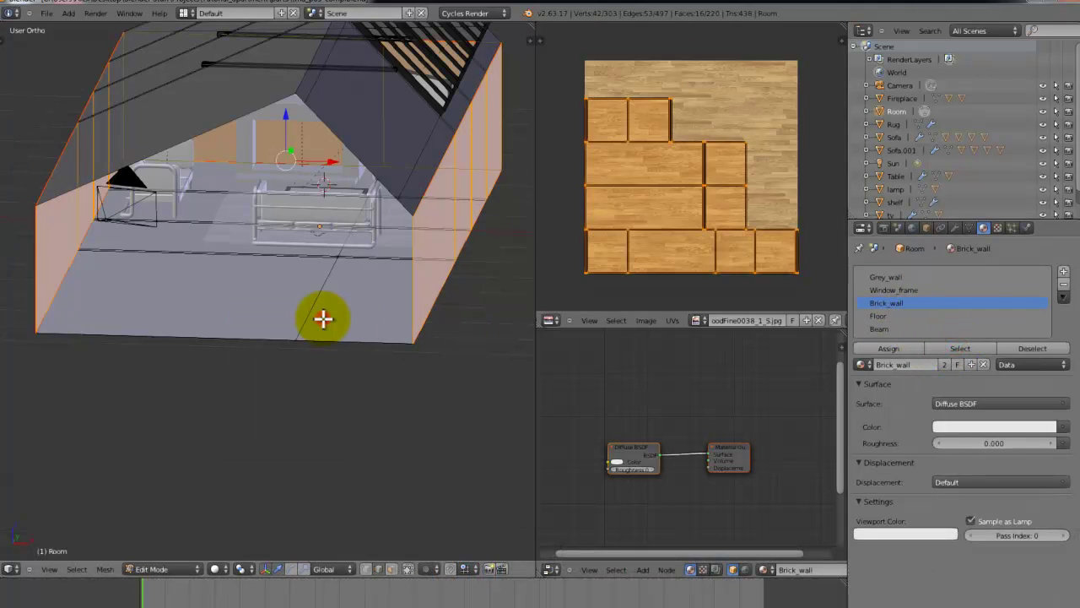
# Save the file over the existing one and show the room through the camera in textured shading
pyautogui.moveTo(321, 315); pyautogui.dragTo(340, 282, button='middle')
pyautogui.press('KP_5')
pyautogui.press('KP_0')
pyautogui.hotkey('ctrl', 's')
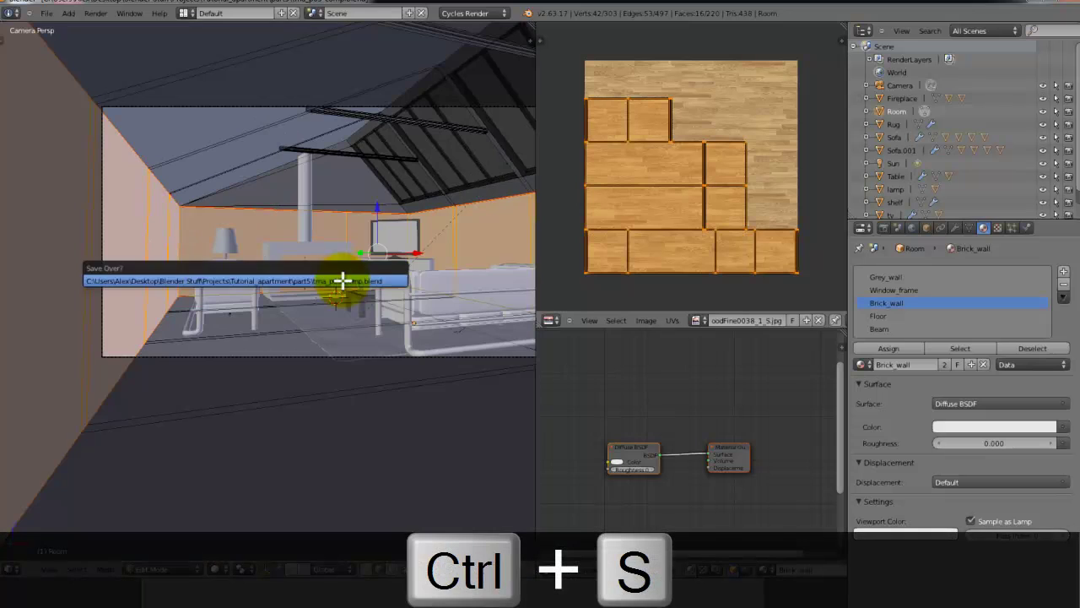
pyautogui.click(345, 279)
pyautogui.hotkey('alt', 'z')
pyautogui.scroll(2, 351, 278)
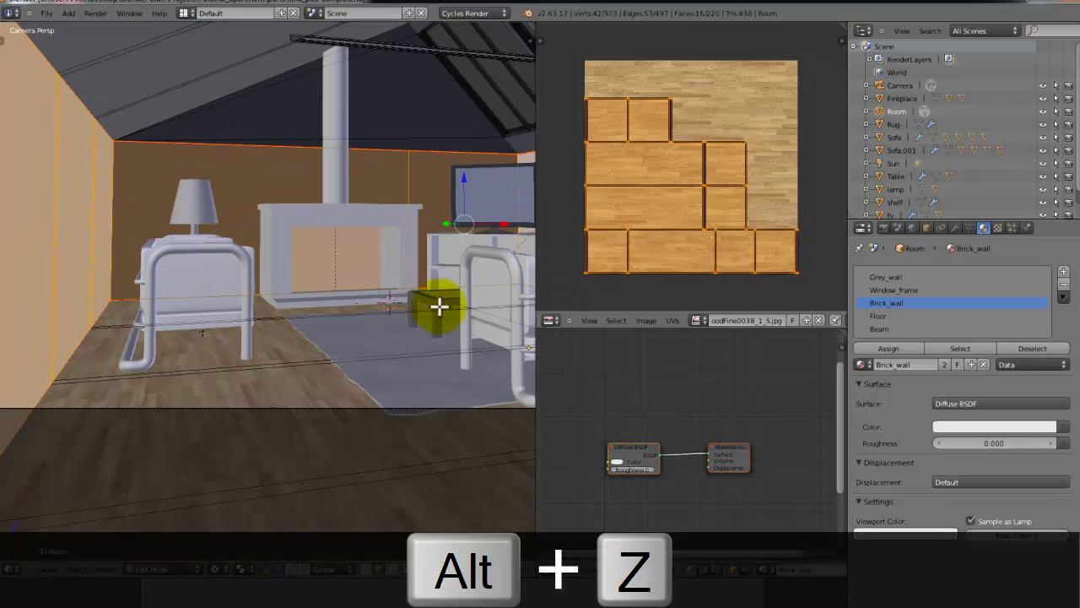
# Open BricksSmallOld0068_5_S.jpg from the Textures\Bricks folder as the image behind the brick wall UVs
pyautogui.click(695, 320)
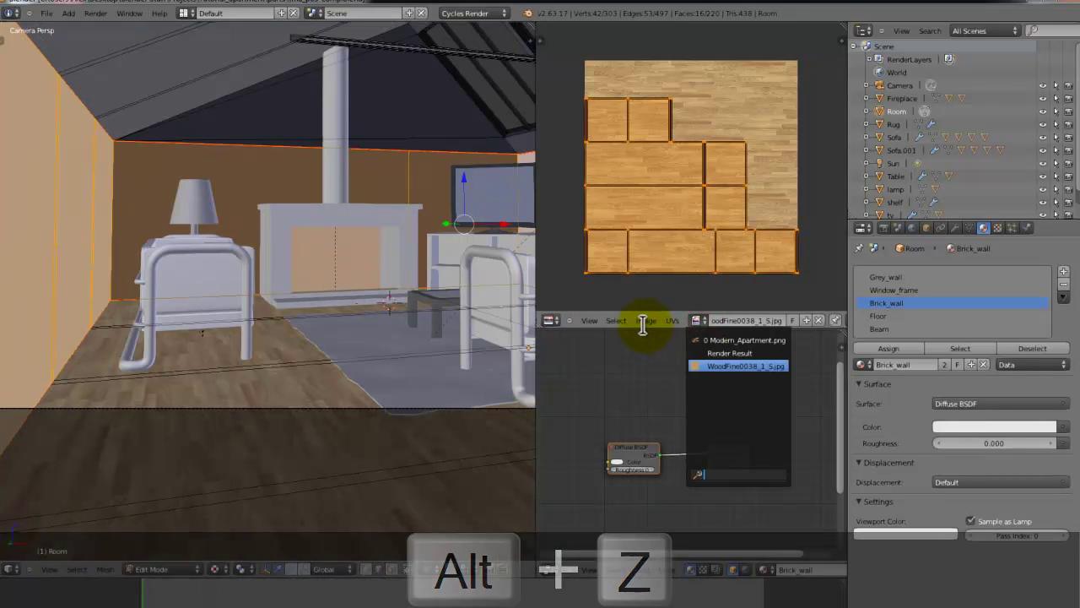
pyautogui.click(646, 322)
pyautogui.click(647, 322)
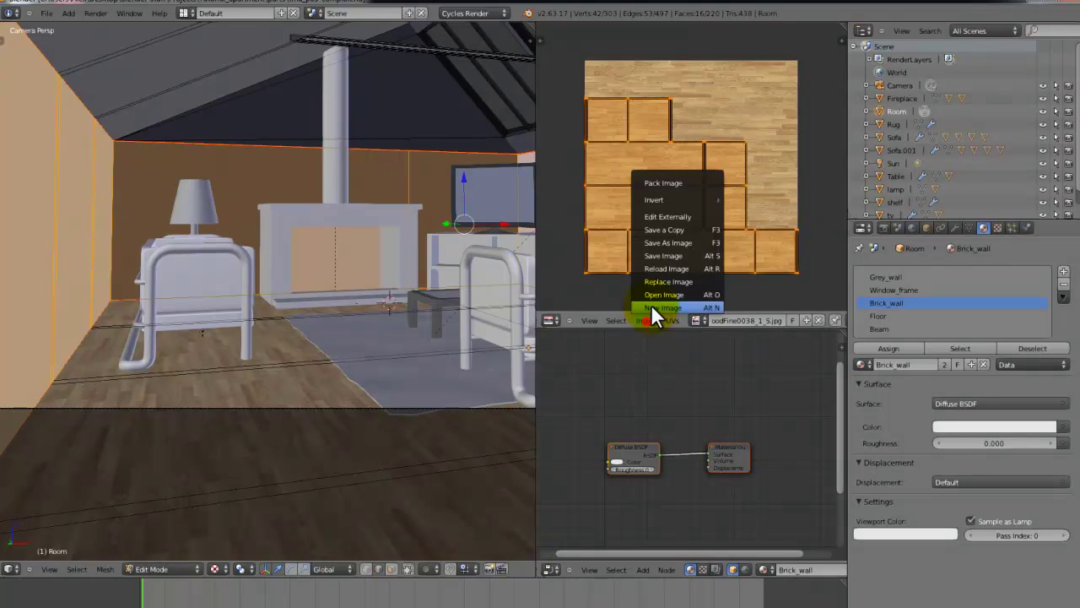
pyautogui.click(656, 290)
pyautogui.click(37, 278)
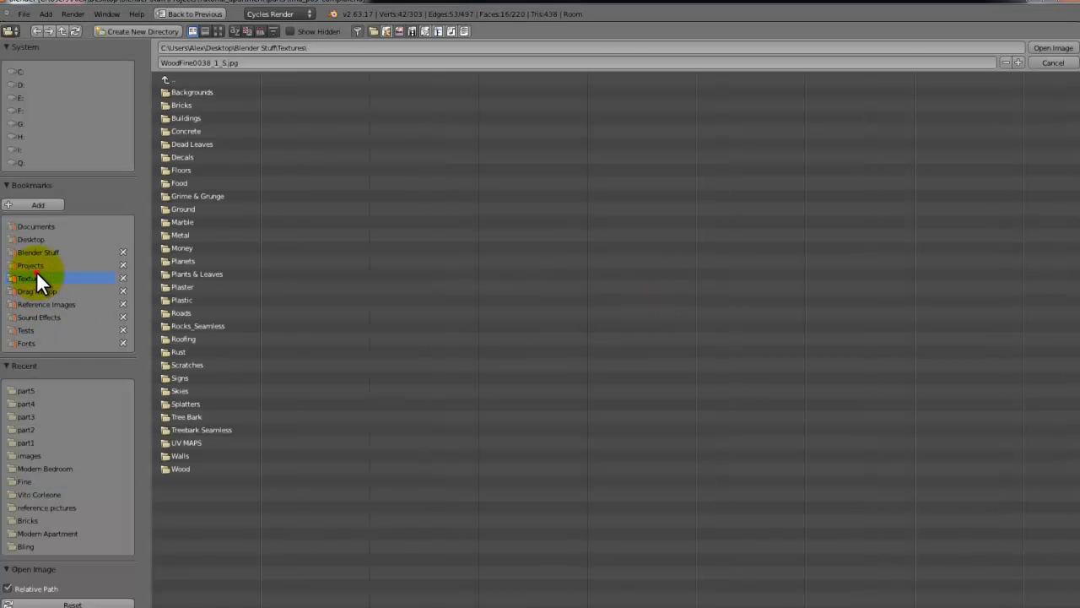
pyautogui.click(195, 106)
pyautogui.click(219, 32)
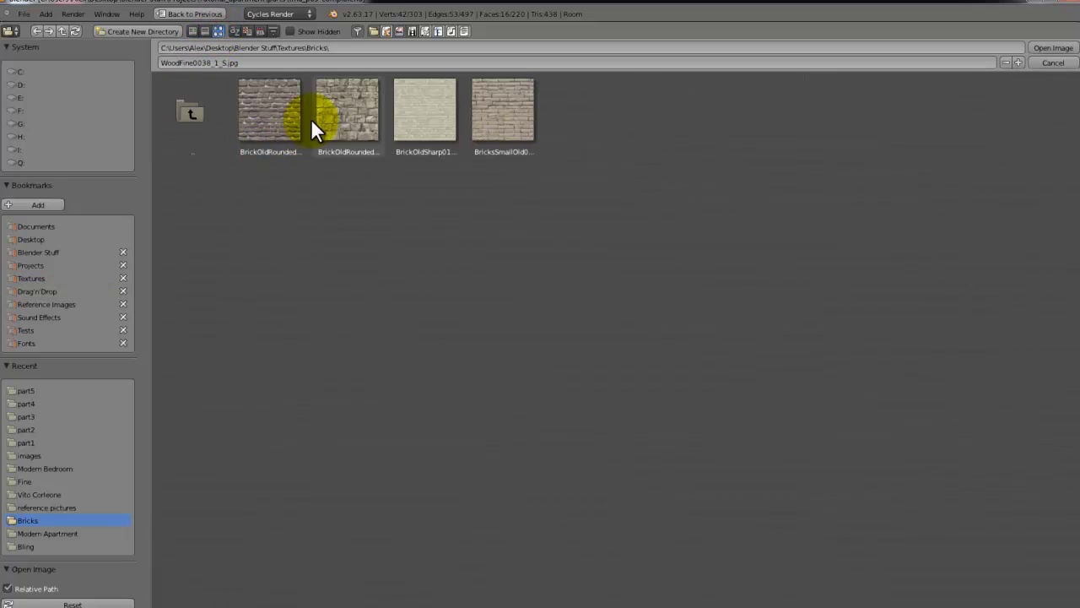
pyautogui.click(494, 110)
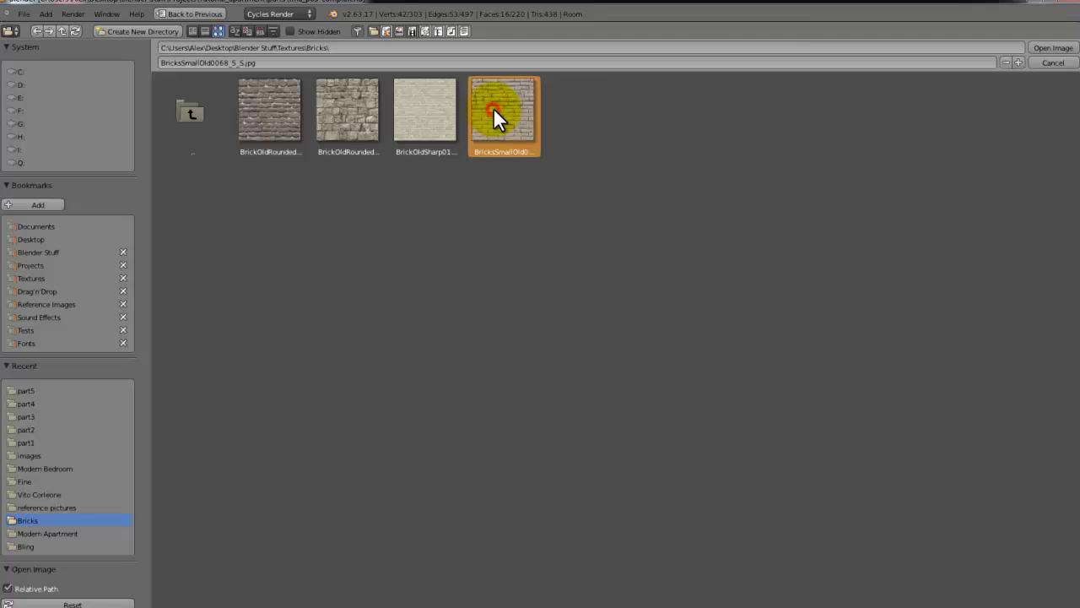
pyautogui.click(1054, 51)
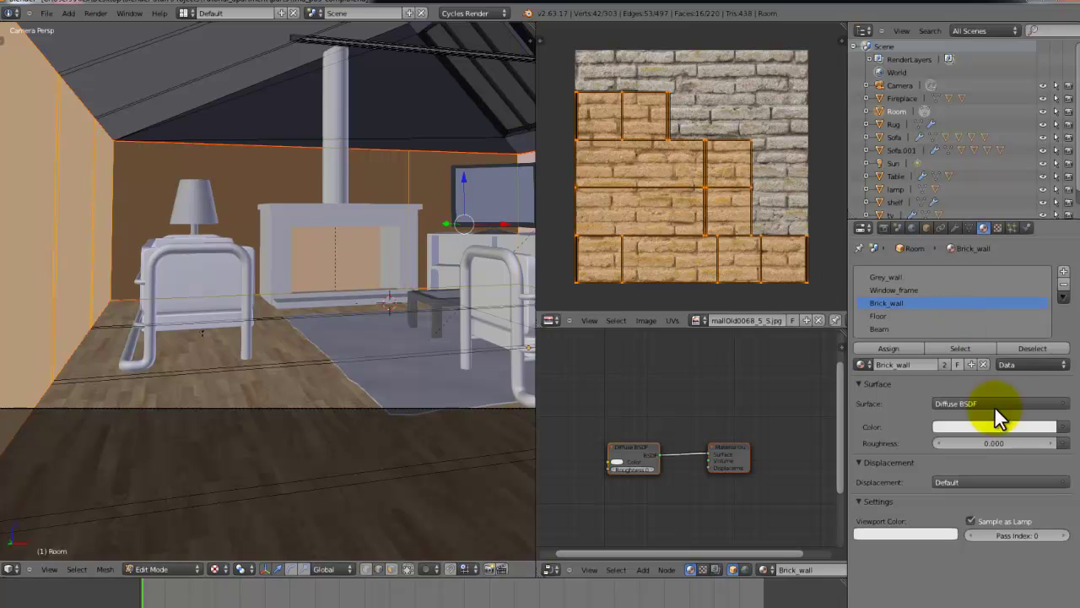
# Set the Brick_wall diffuse color to an Image Texture using BricksSmallOld0068_5_S.jpg
pyautogui.click(1056, 428)
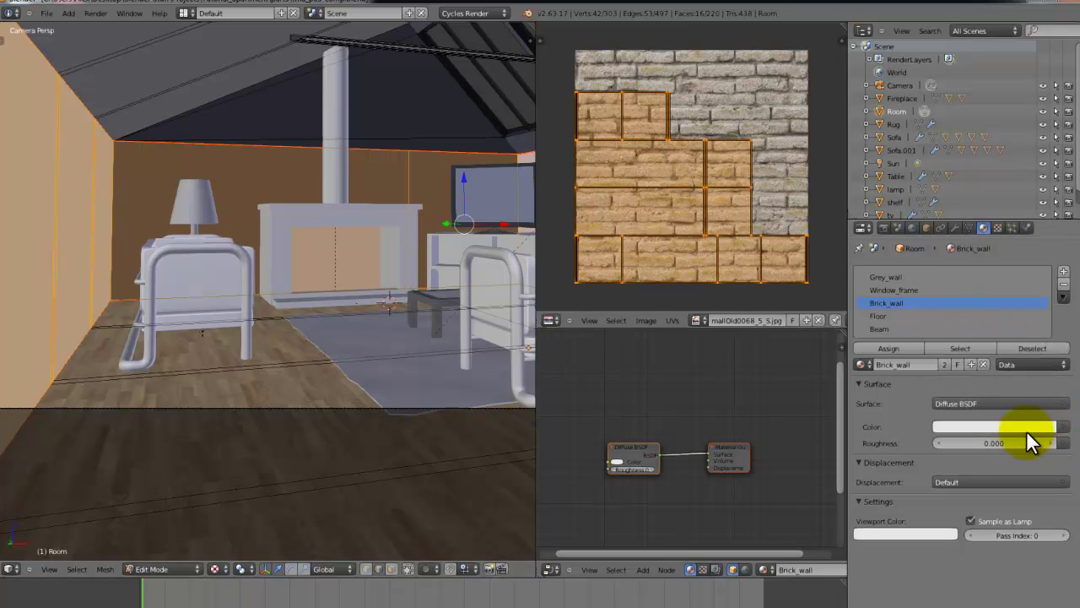
pyautogui.click(1065, 433)
pyautogui.click(834, 448)
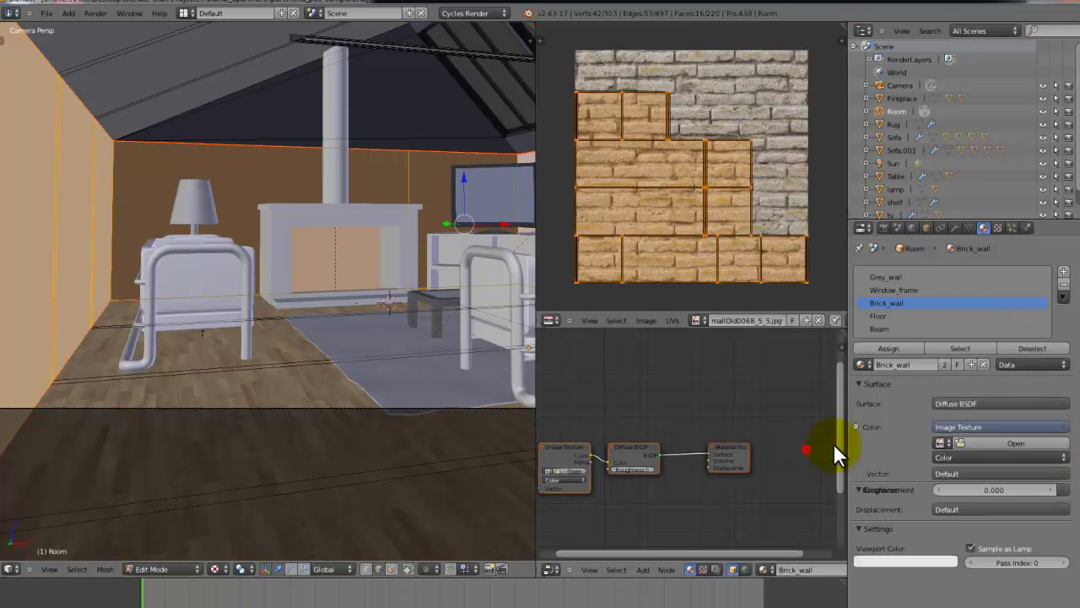
pyautogui.click(943, 441)
pyautogui.click(970, 462)
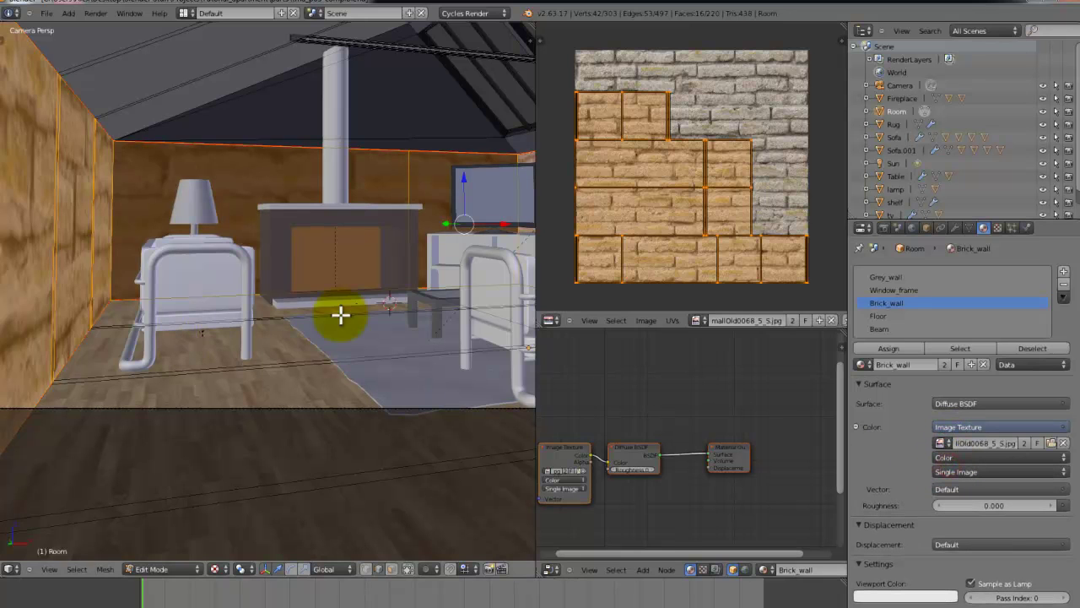
# Scale up the brick wall UVs well beyond the image bounds so the bricks tile smaller, and check the walls
pyautogui.press('s')
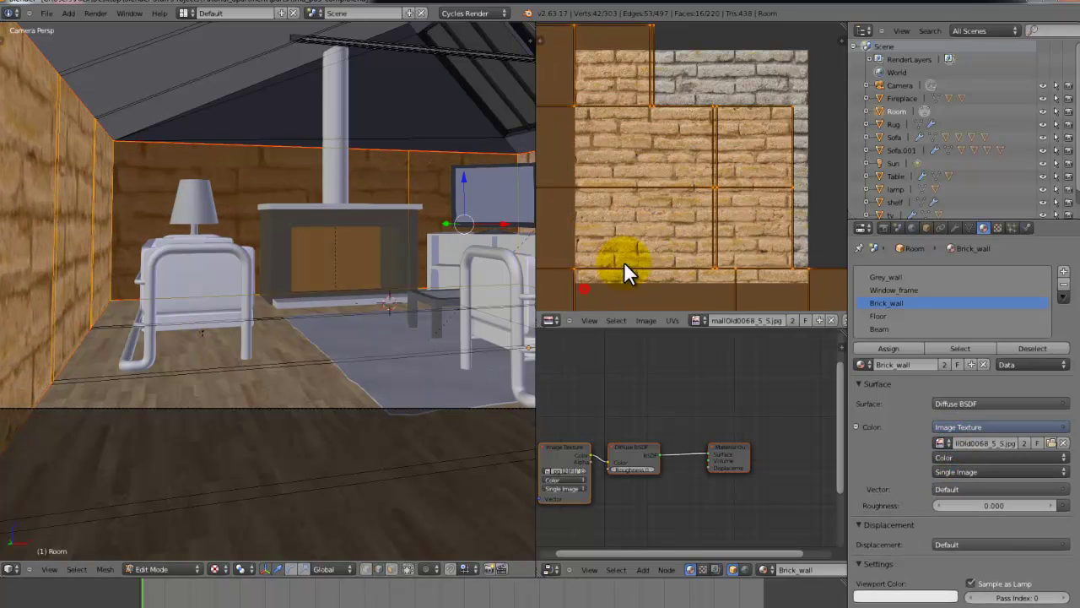
pyautogui.click(620, 270)
pyautogui.scroll(-1, 316, 282)
pyautogui.scroll(1, 315, 282)
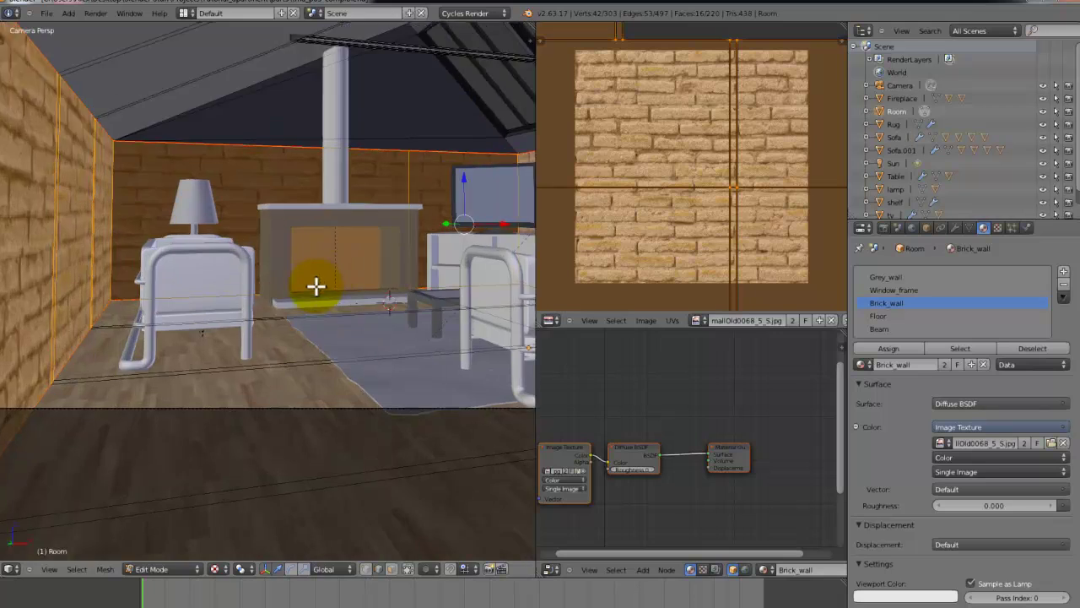
pyautogui.scroll(-2, 313, 285)
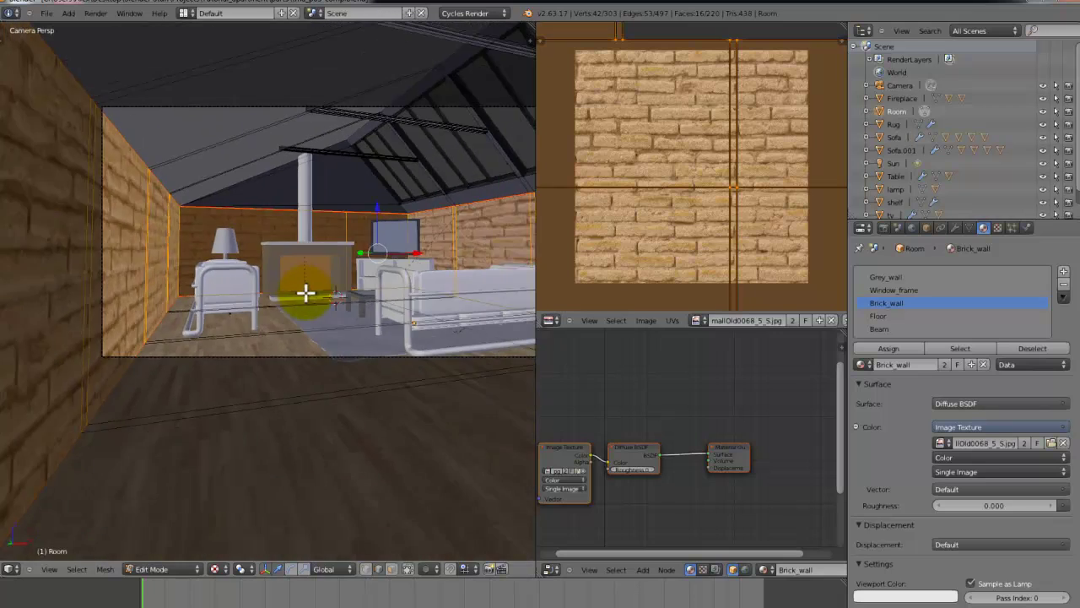
pyautogui.moveTo(305, 293); pyautogui.dragTo(212, 313, button='middle')
pyautogui.scroll(3, 200, 316)
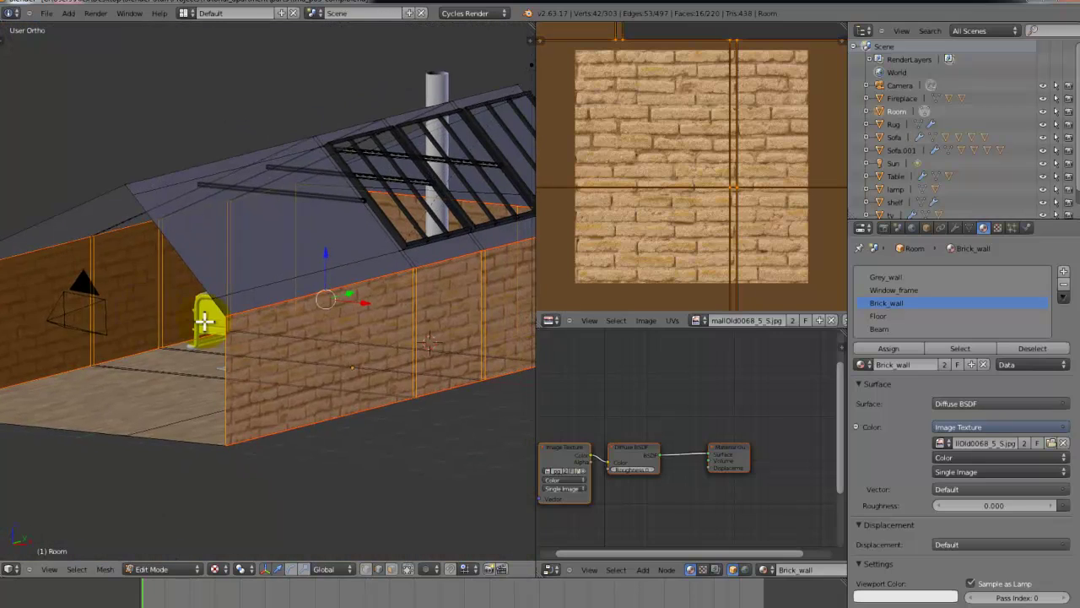
# Try to unwrap the selected brick wall faces with Follow Active Quads, using the Length edge length mode
pyautogui.hotkey('ctrl', 'e')
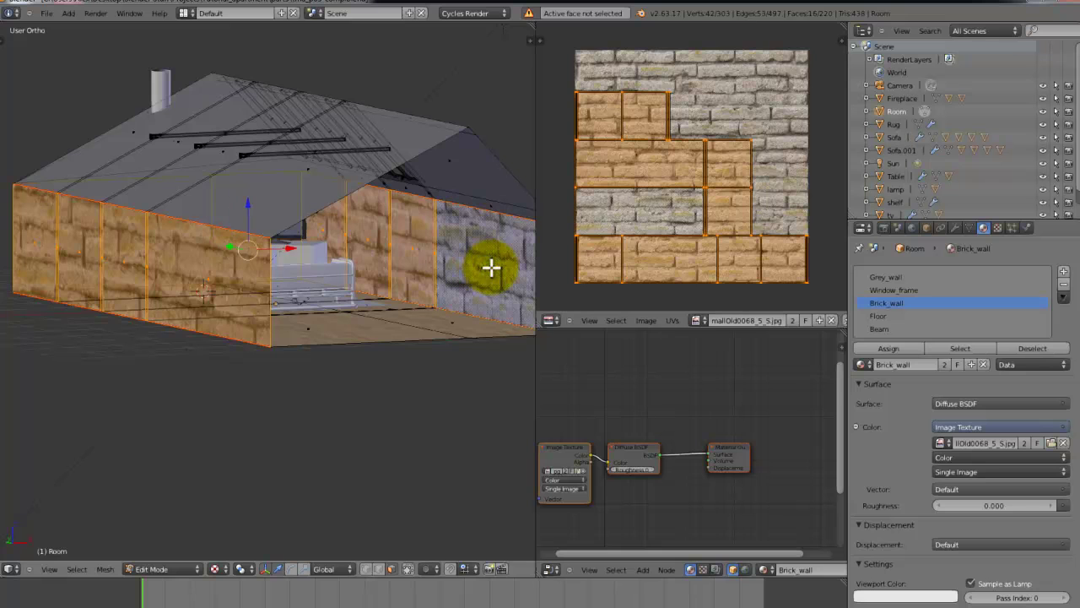
pyautogui.keyDown('shift'); pyautogui.moveTo(491, 267); pyautogui.dragTo(362, 251, button='middle'); pyautogui.keyUp('shift')
pyautogui.press('u')
pyautogui.click(363, 251)
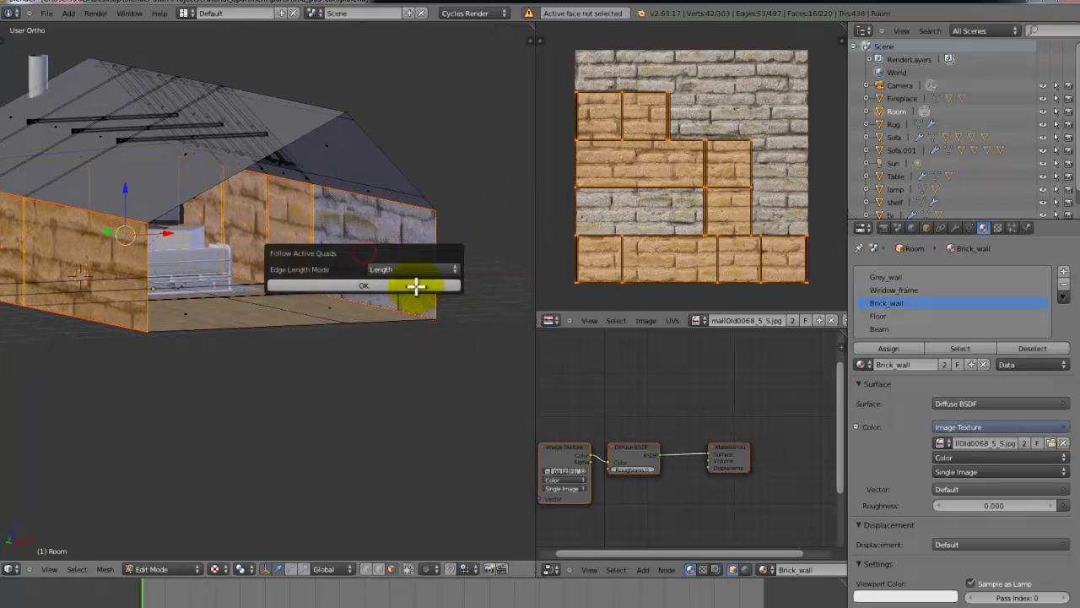
pyautogui.click(415, 287)
pyautogui.scroll(2, 306, 263)
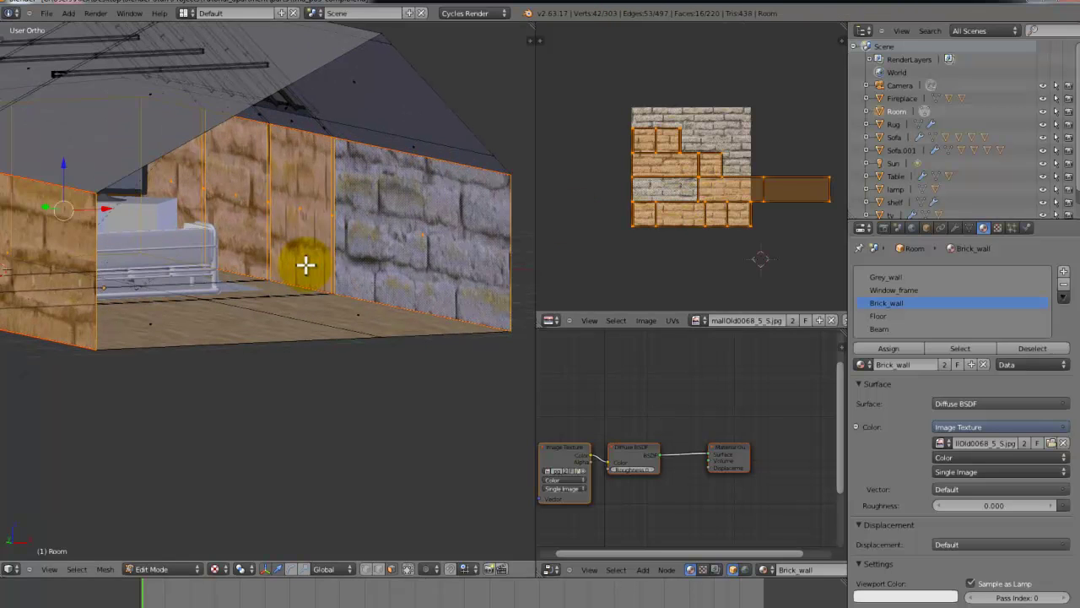
# Examine how the Room's walls and roof connect by selecting an edge loop and the geometry linked to a roof corner vertex
pyautogui.moveTo(305, 265); pyautogui.dragTo(237, 283, button='middle')
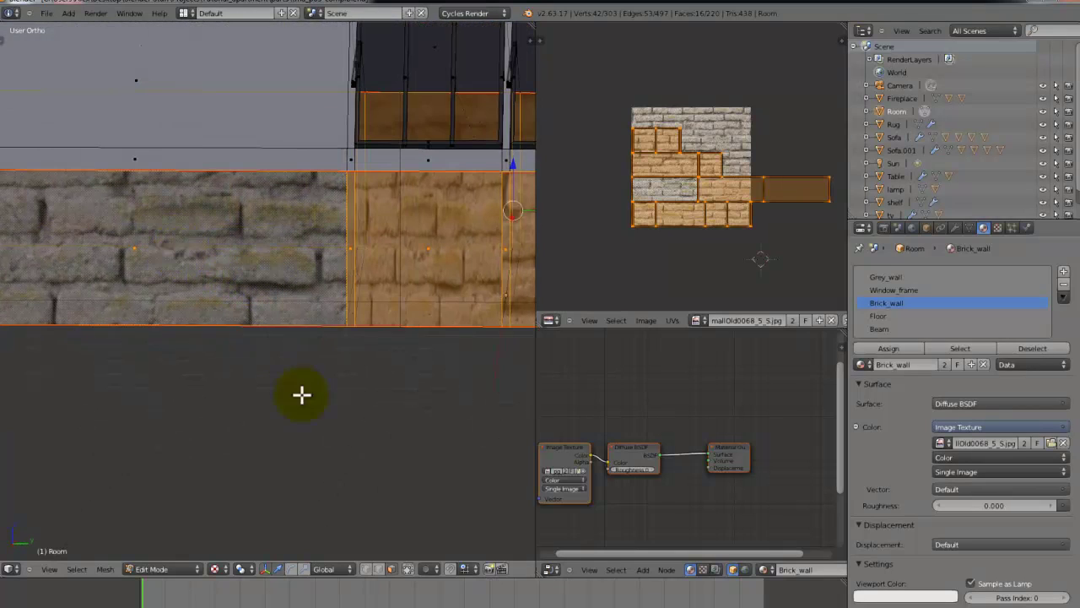
pyautogui.keyDown('alt'); pyautogui.rightClick(321, 231); pyautogui.keyUp('alt')
pyautogui.scroll(-2, 278, 224)
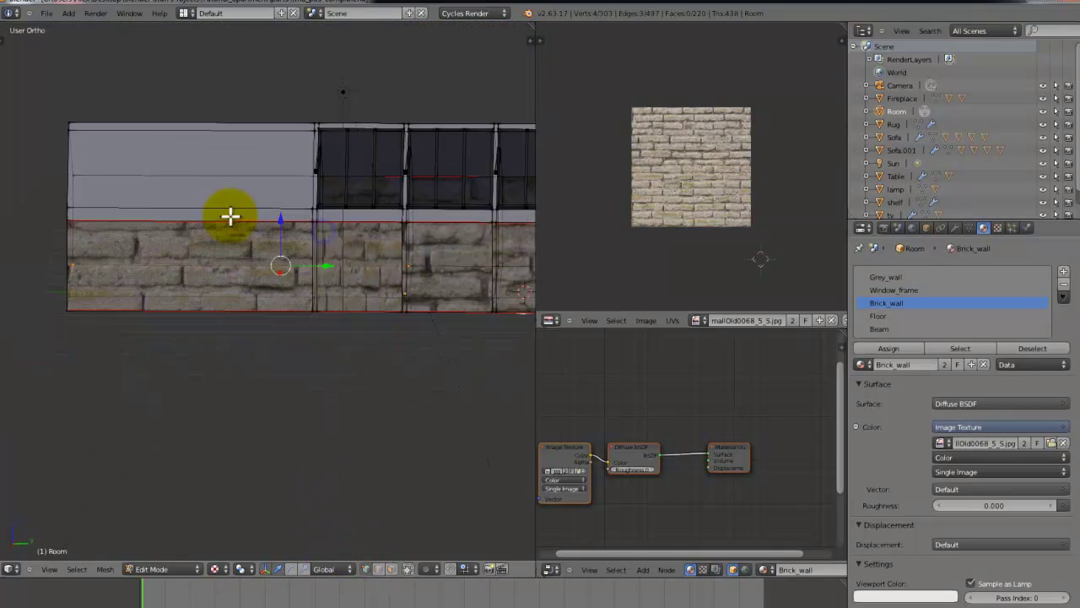
pyautogui.rightClick(67, 109)
pyautogui.hotkey('ctrl', 'l')
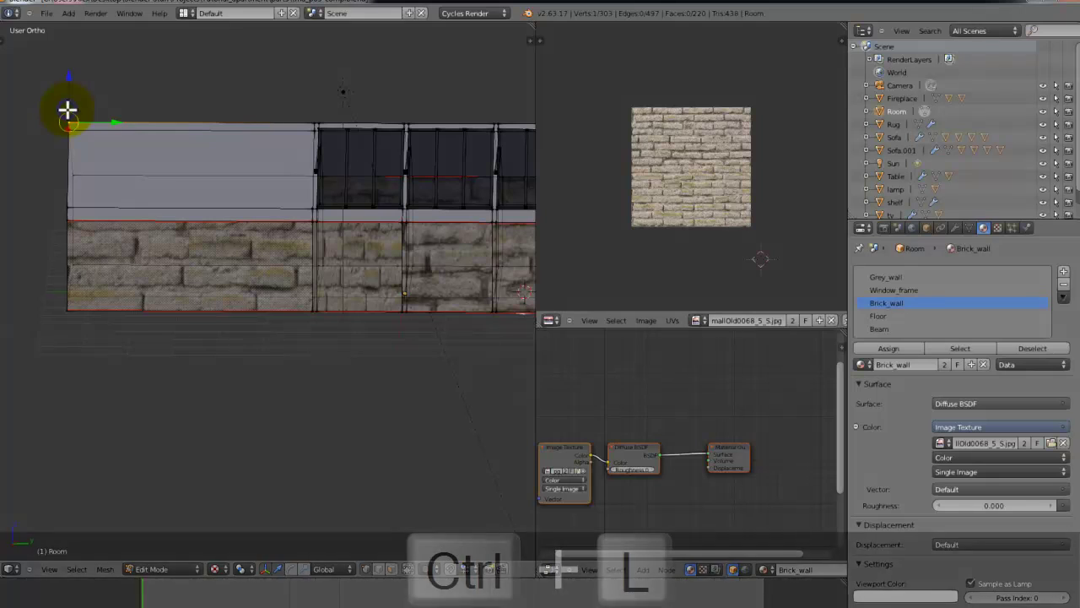
pyautogui.keyDown('ctrl'); pyautogui.scroll(-5, 191, 212); pyautogui.keyUp('ctrl')
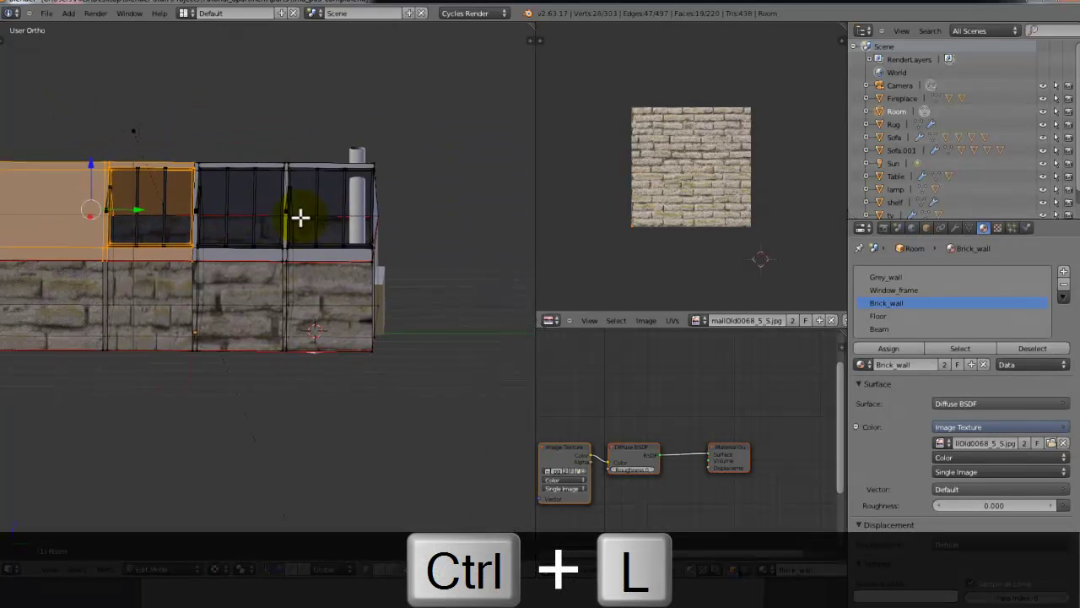
pyautogui.scroll(5, 369, 217)
pyautogui.moveTo(369, 217); pyautogui.dragTo(360, 214, button='middle')
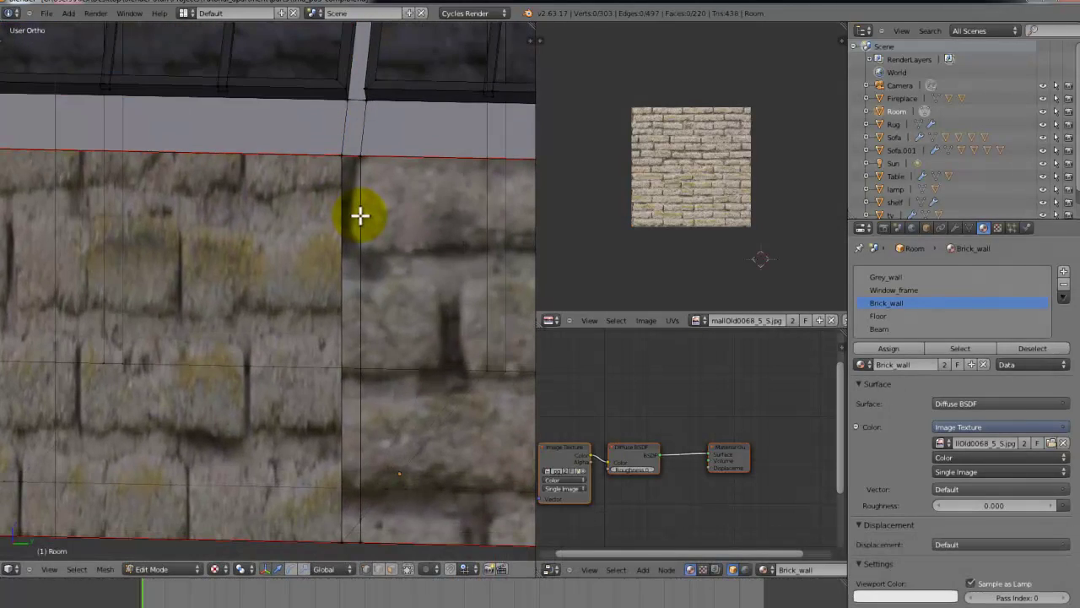
# Select the entire Room mesh and remove its duplicate vertices
pyautogui.press('a')
pyautogui.press('t')
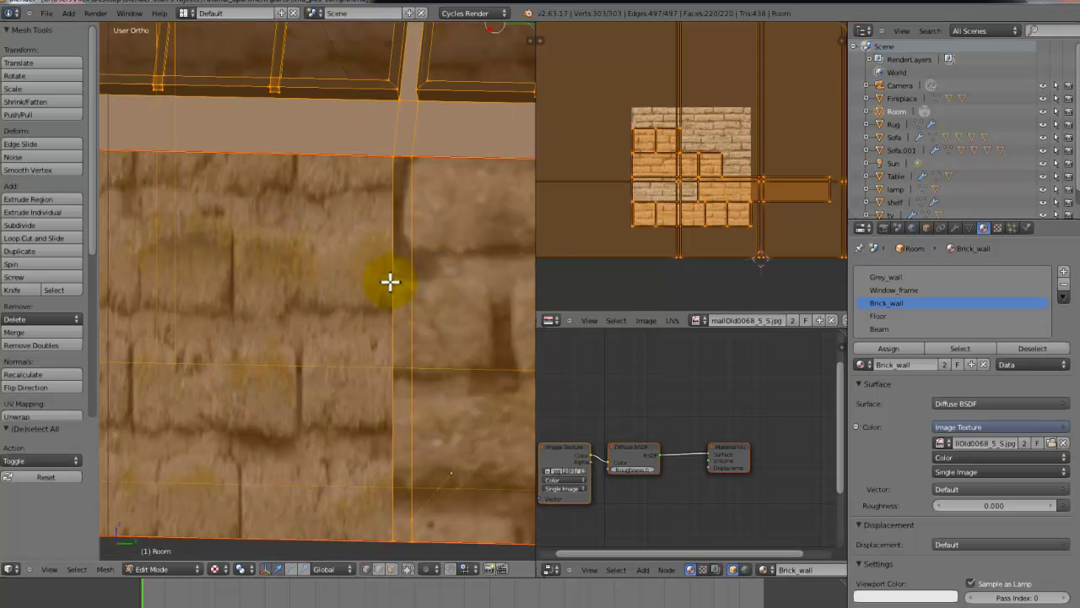
pyautogui.scroll(-4, 337, 312)
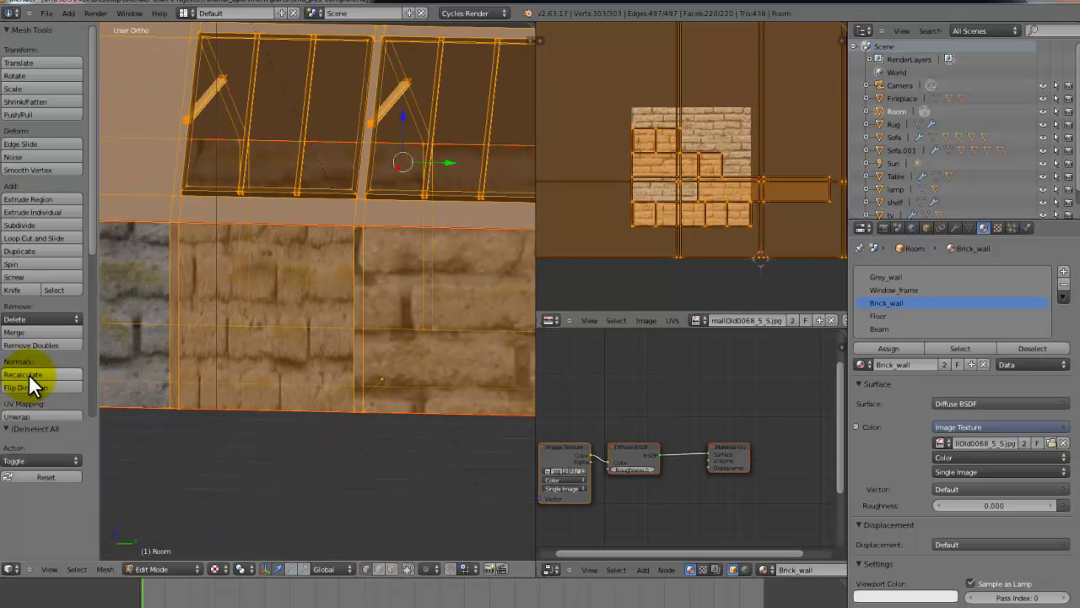
pyautogui.scroll(-3, 29, 383)
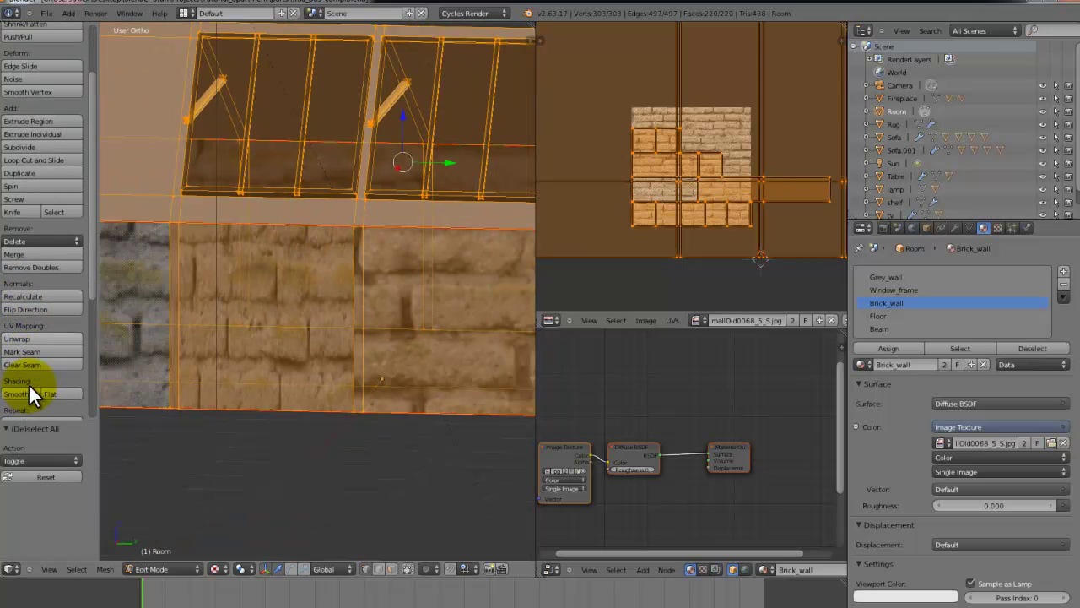
pyautogui.click(58, 264)
pyautogui.press('t')
# Select only the faces assigned to the Brick_wall material and unwrap them, checking the resulting UV layout
pyautogui.scroll(-5, 352, 251)
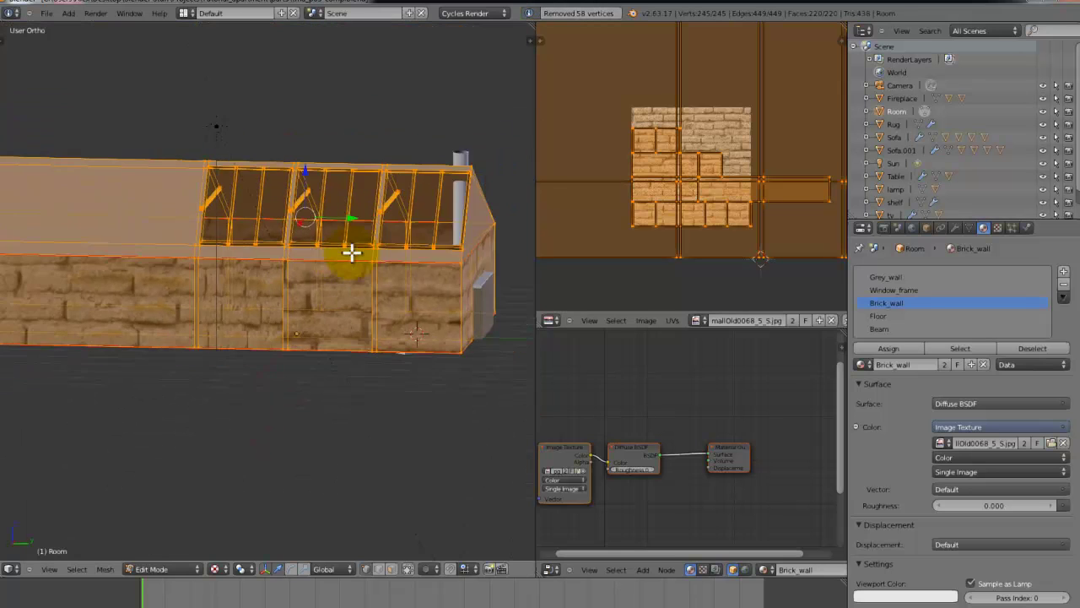
pyautogui.moveTo(360, 265); pyautogui.dragTo(422, 270, button='middle')
pyautogui.press('a')
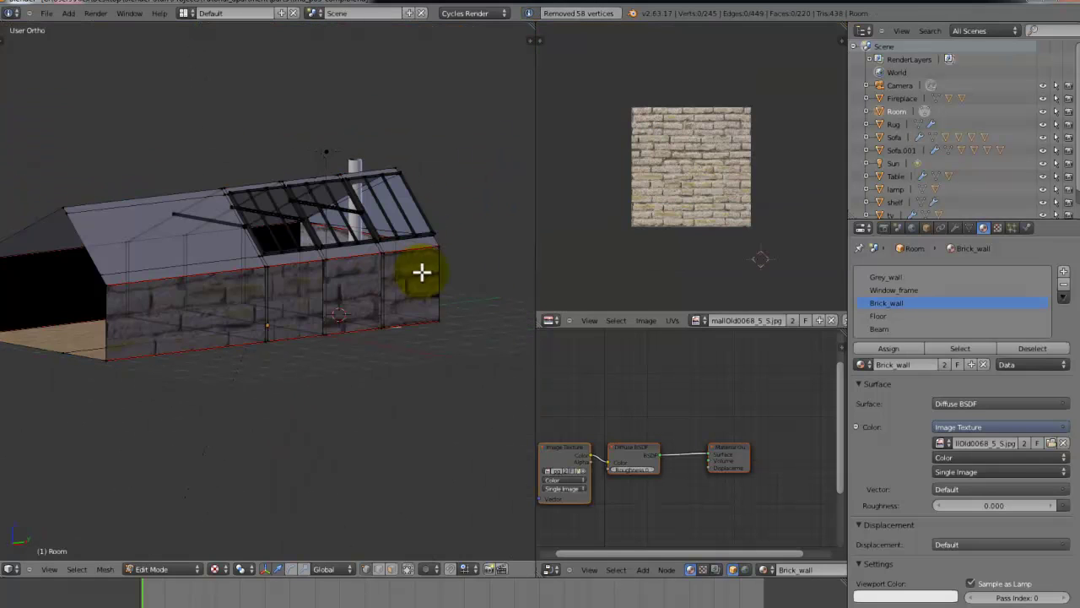
pyautogui.click(961, 348)
pyautogui.press('u')
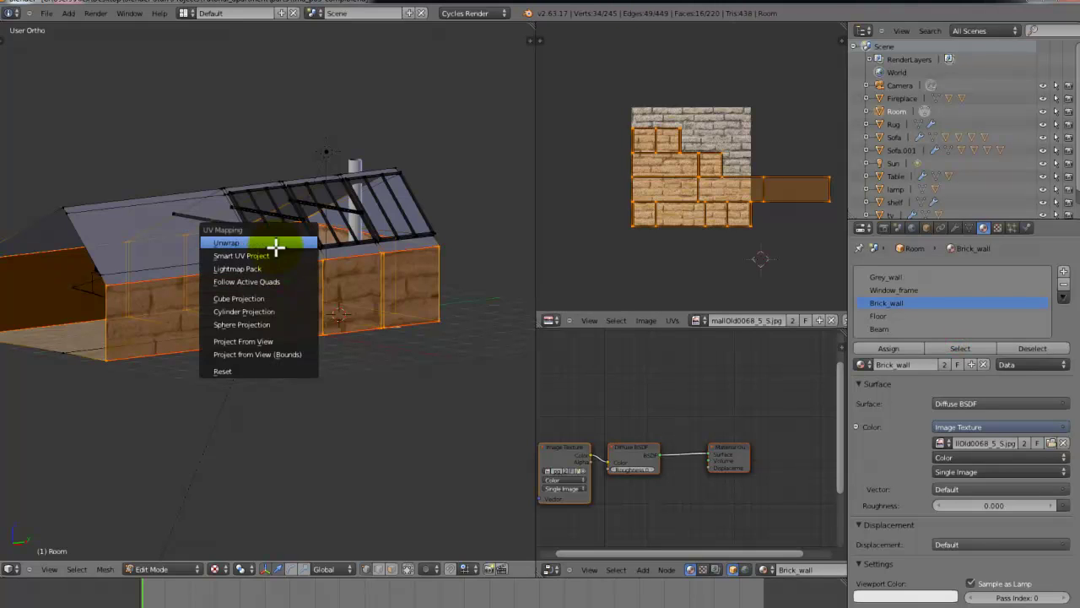
pyautogui.click(276, 246)
pyautogui.moveTo(254, 357); pyautogui.dragTo(380, 359, button='middle')
pyautogui.scroll(5, 650, 219)
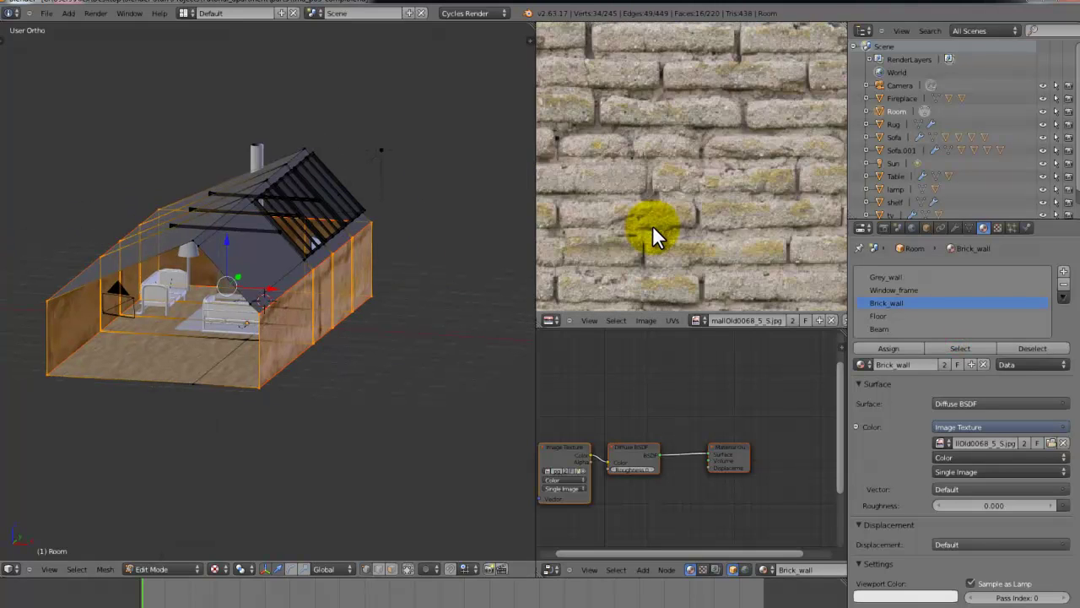
pyautogui.scroll(-5, 651, 224)
pyautogui.scroll(3, 555, 274)
pyautogui.scroll(-3, 643, 261)
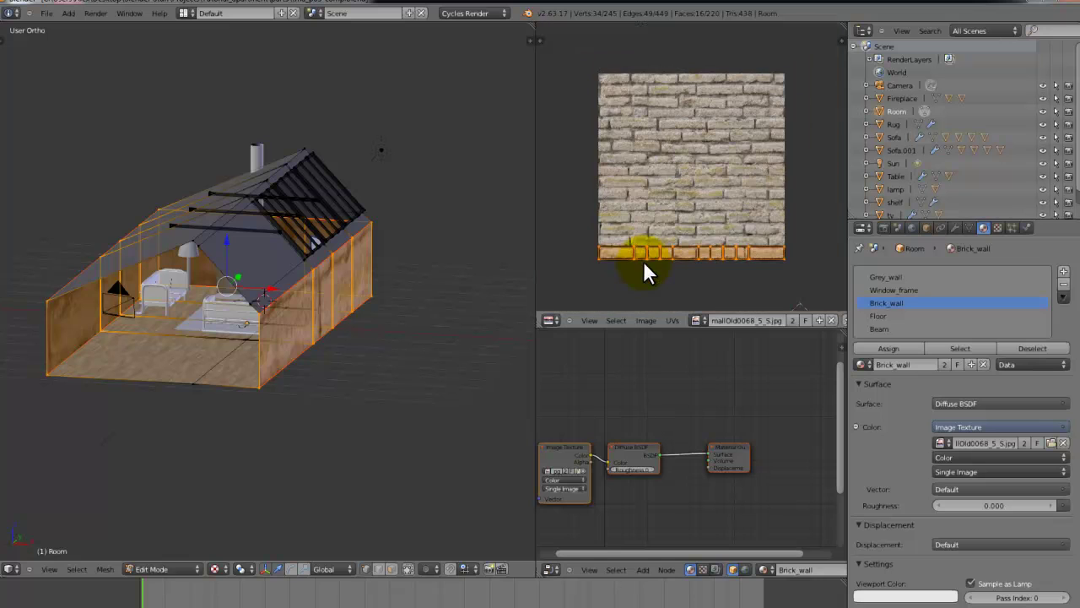
# Save the file over the existing one and view the room through the camera
pyautogui.hotkey('ctrl', 's')
pyautogui.press('KP_0')
pyautogui.click(305, 294)
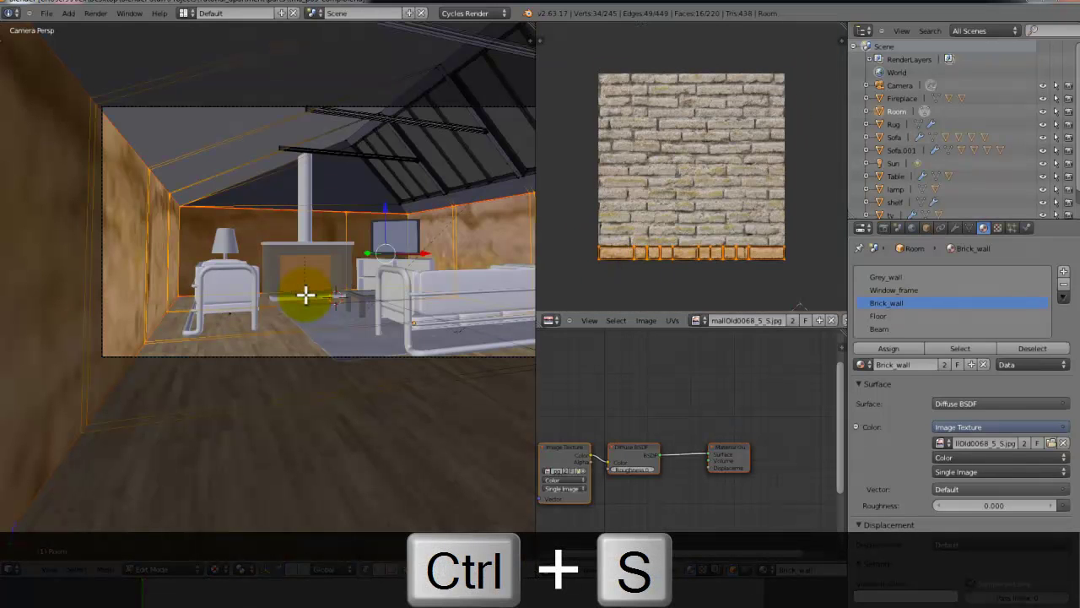
# Scale up the brick wall UVs, rotate them to lie horizontally, and move the strip over the brick image
pyautogui.press('s')
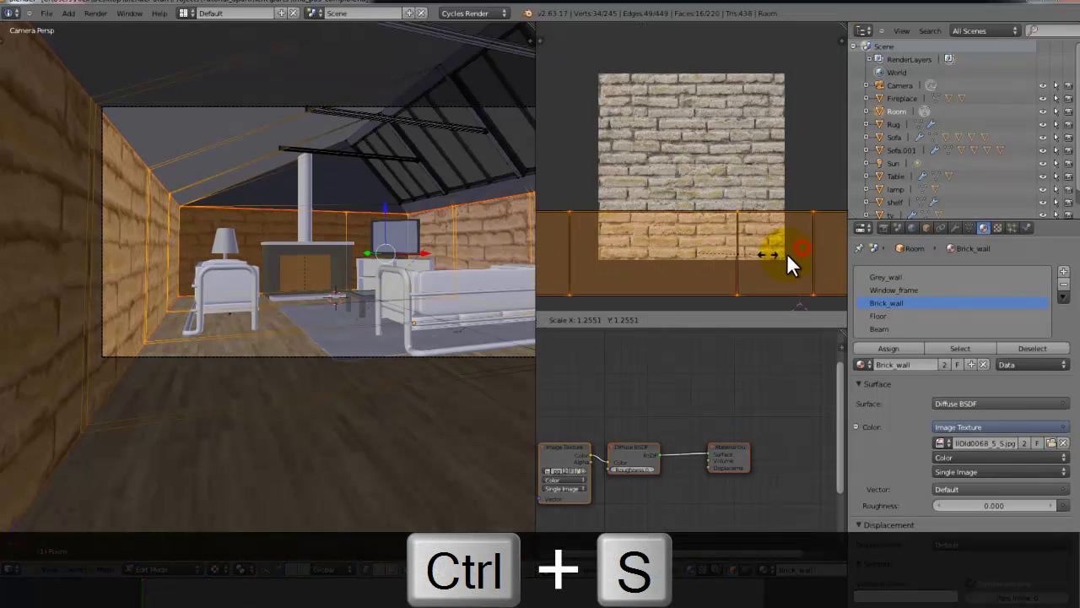
pyautogui.click(782, 255)
pyautogui.press('r')
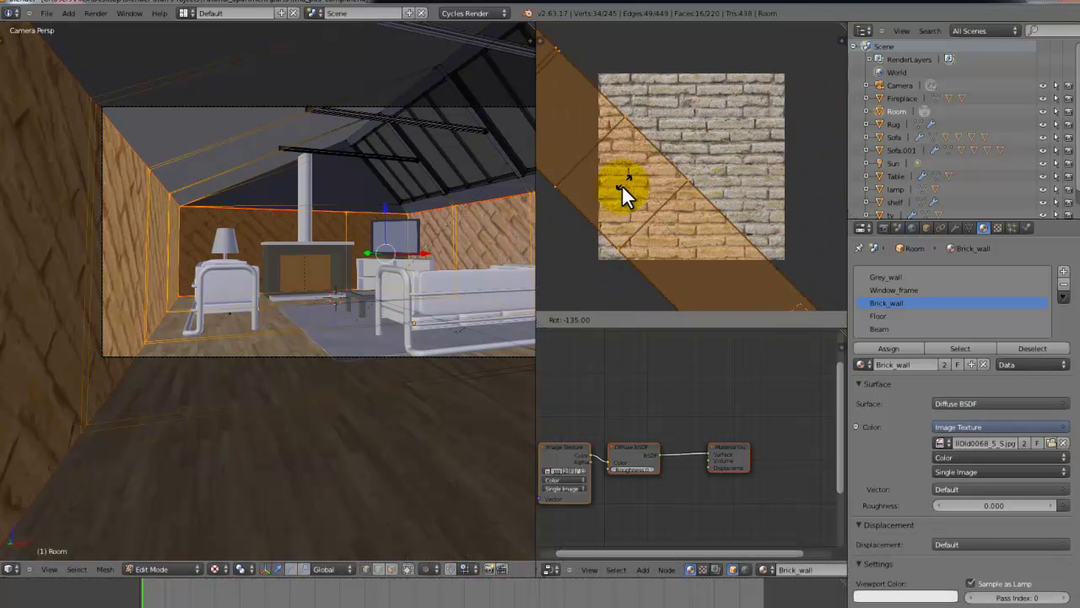
pyautogui.click(590, 244)
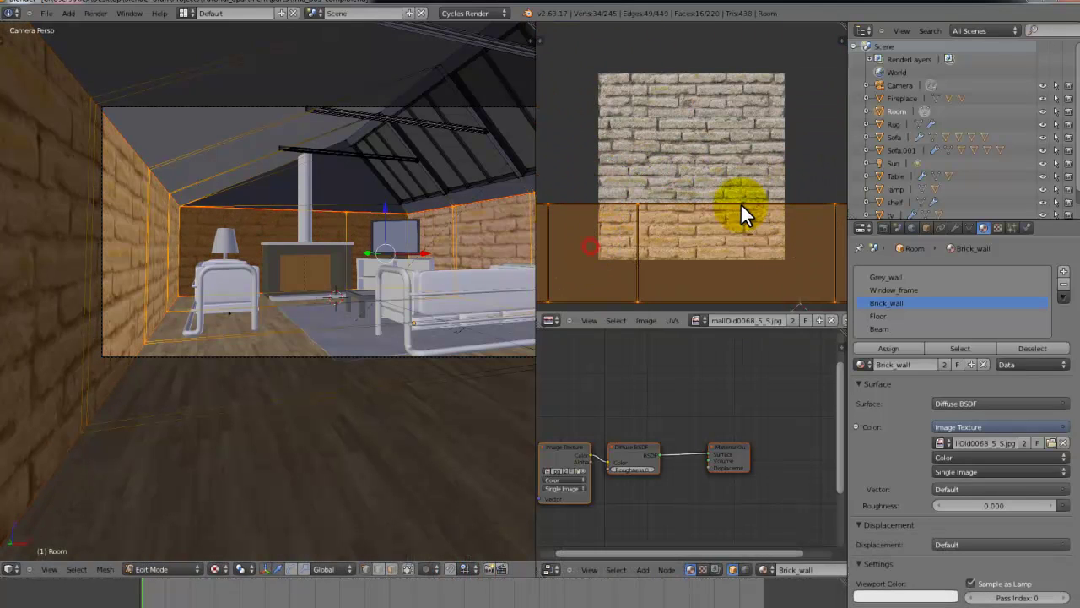
pyautogui.press('g')
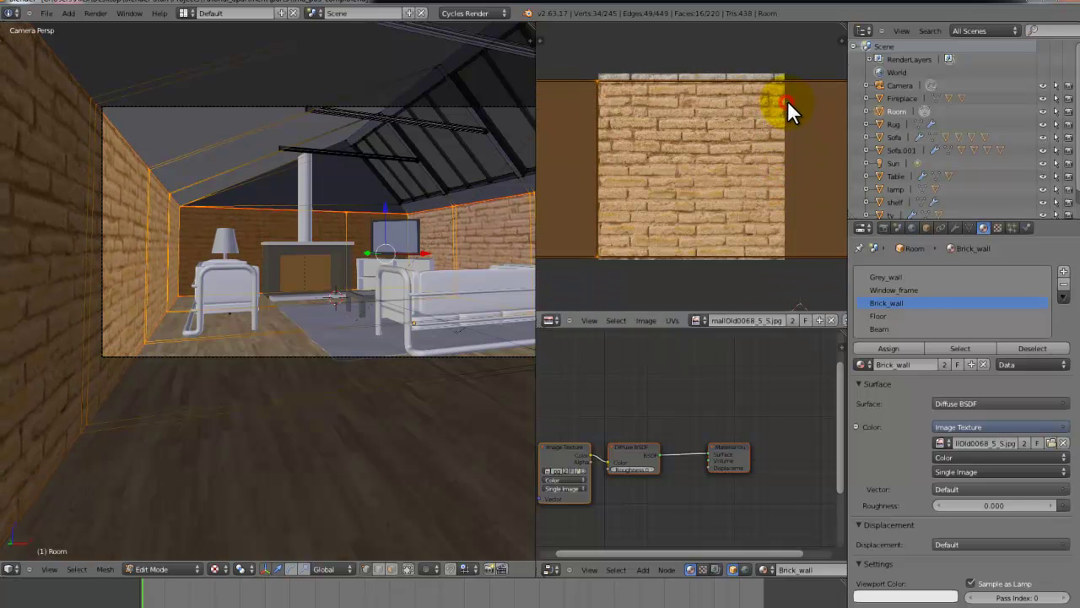
pyautogui.click(791, 100)
# Leave mesh editing to check the brick walls and save the file over the existing one
pyautogui.press('Tab')
pyautogui.scroll(2, 341, 227)
pyautogui.hotkey('ctrl', 's')
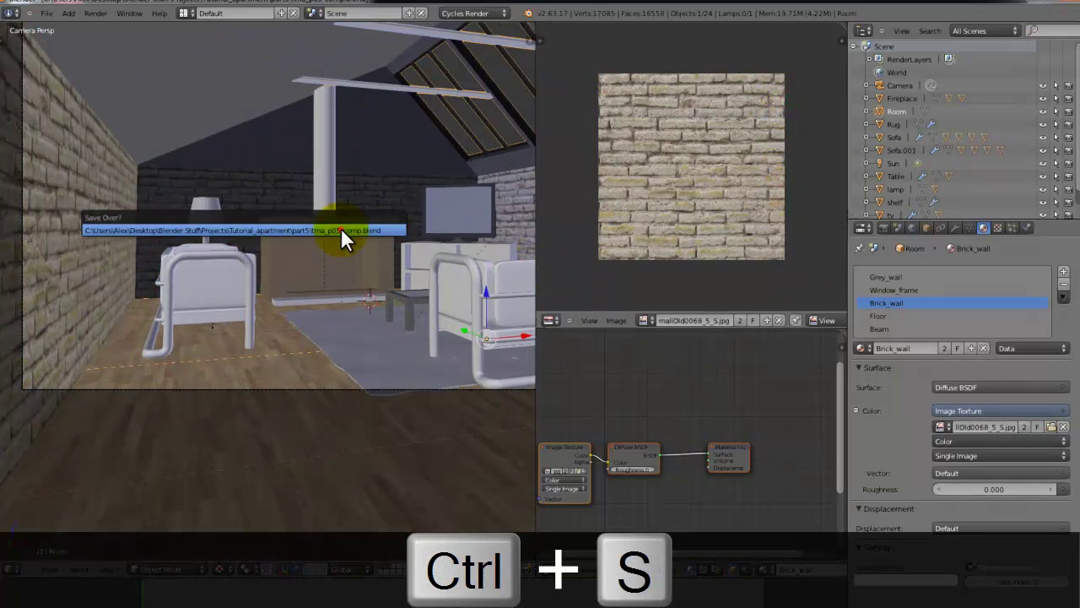
pyautogui.click(341, 228)
# Rescale the brick wall UVs so the strip is slightly taller than the image, checking the brick size on the back wall
pyautogui.press('Tab')
pyautogui.press('s')
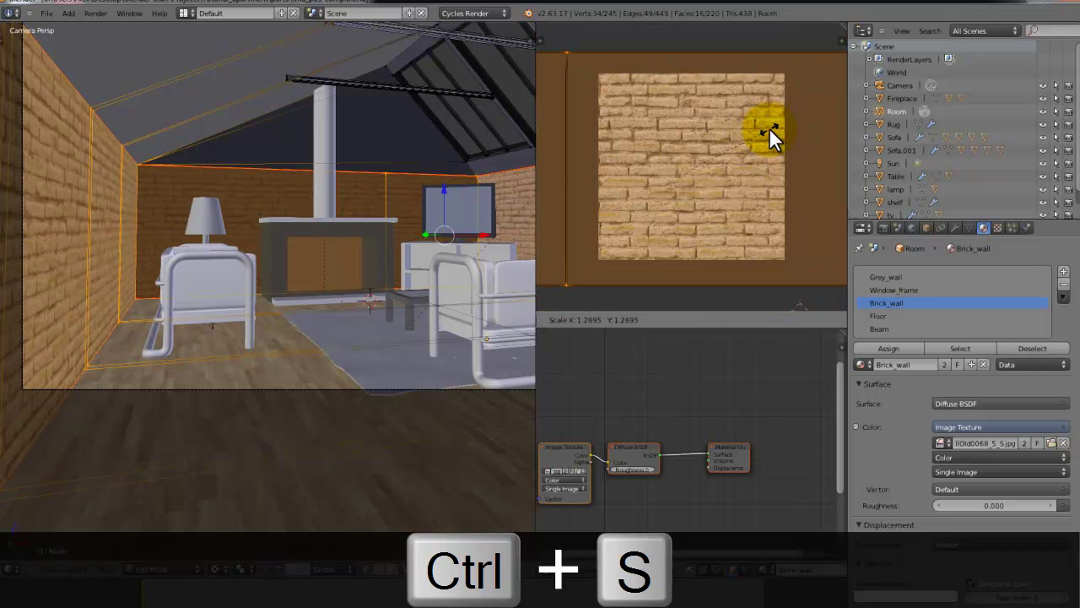
pyautogui.click(765, 130)
pyautogui.scroll(2, 341, 246)
pyautogui.scroll(3, 341, 247)
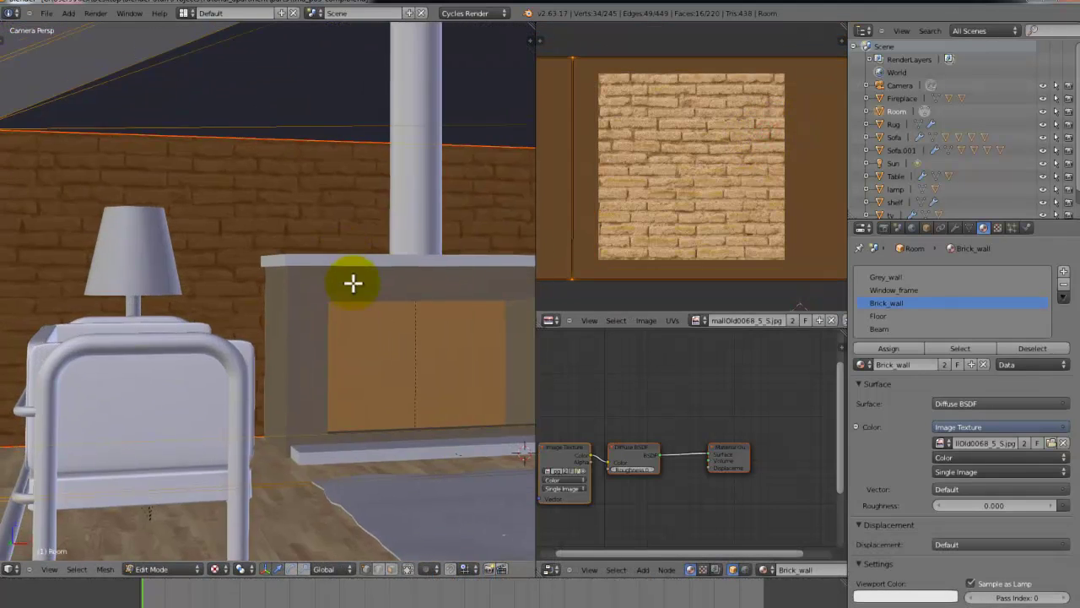
pyautogui.scroll(2, 412, 461)
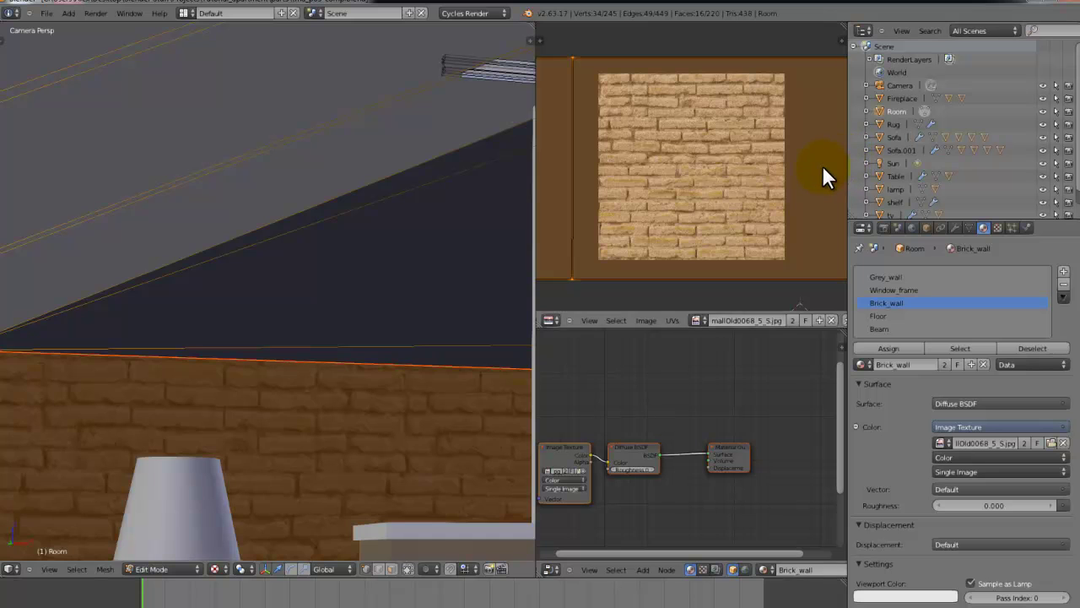
pyautogui.press('s')
pyautogui.click(816, 171)
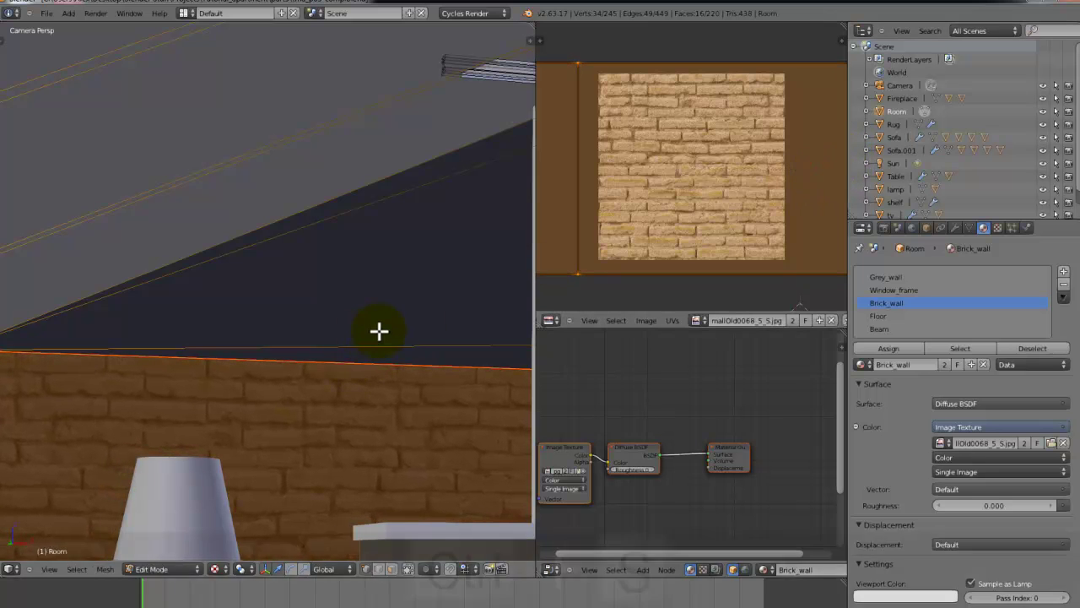
# Exit mesh editing, save the file over the existing one, and review the room in the camera view
pyautogui.press('Tab')
pyautogui.hotkey('ctrl', 's')
pyautogui.scroll(-2, 380, 327)
pyautogui.scroll(-4, 300, 264)
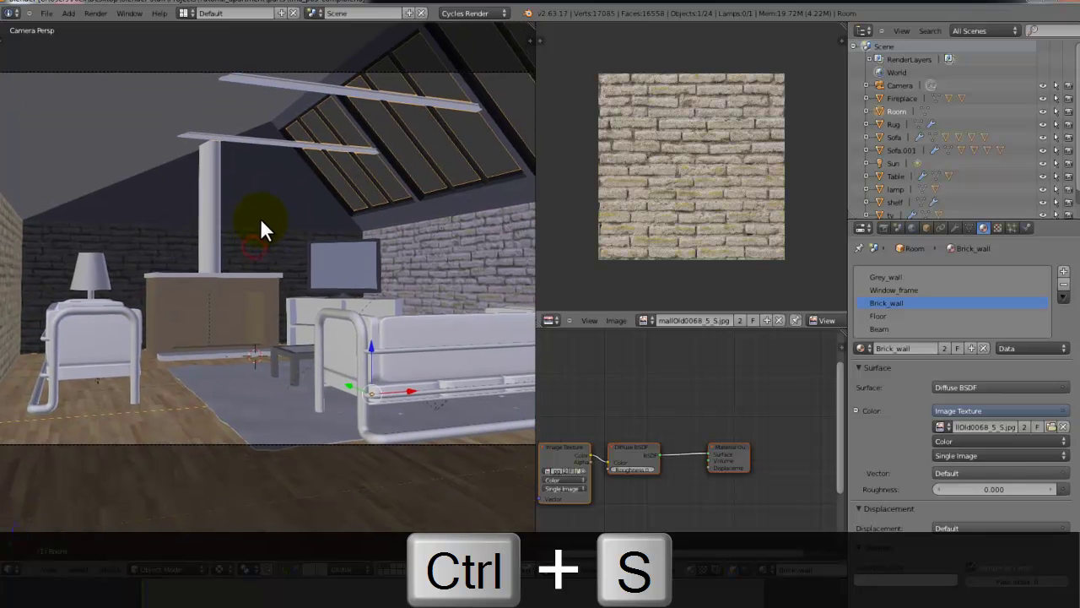
pyautogui.moveTo(261, 223); pyautogui.dragTo(389, 237, button='middle')
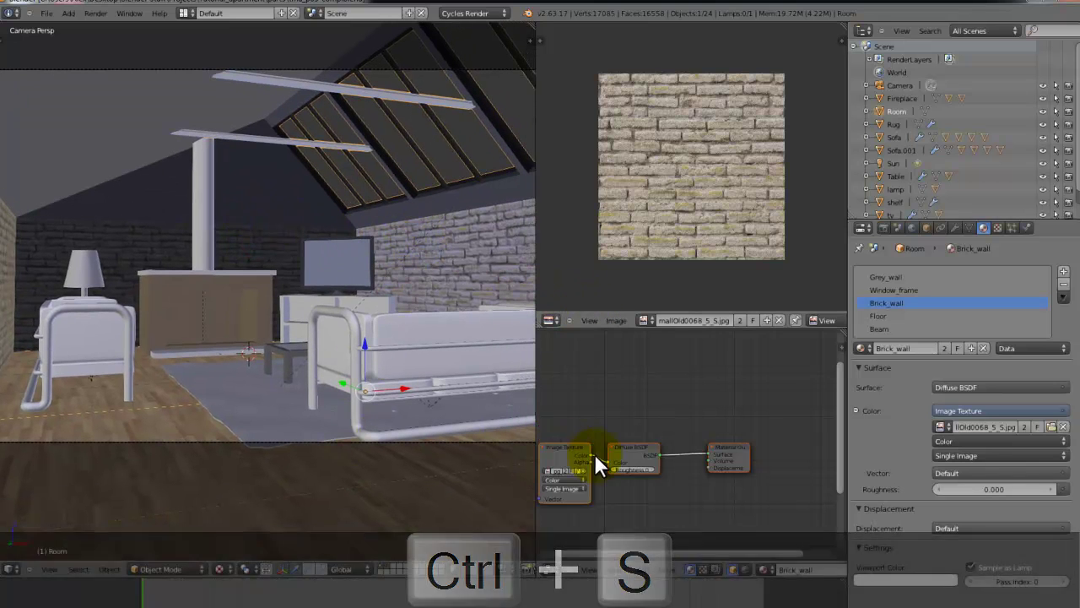
# Maximize the node editor on the Brick_wall material and save the file over the existing one
pyautogui.moveTo(630, 458); pyautogui.dragTo(682, 477, button='middle')
pyautogui.scroll(1, 676, 389)
pyautogui.scroll(1, 675, 390)
pyautogui.hotkey('shift', 'space')
pyautogui.hotkey('ctrl', 's')
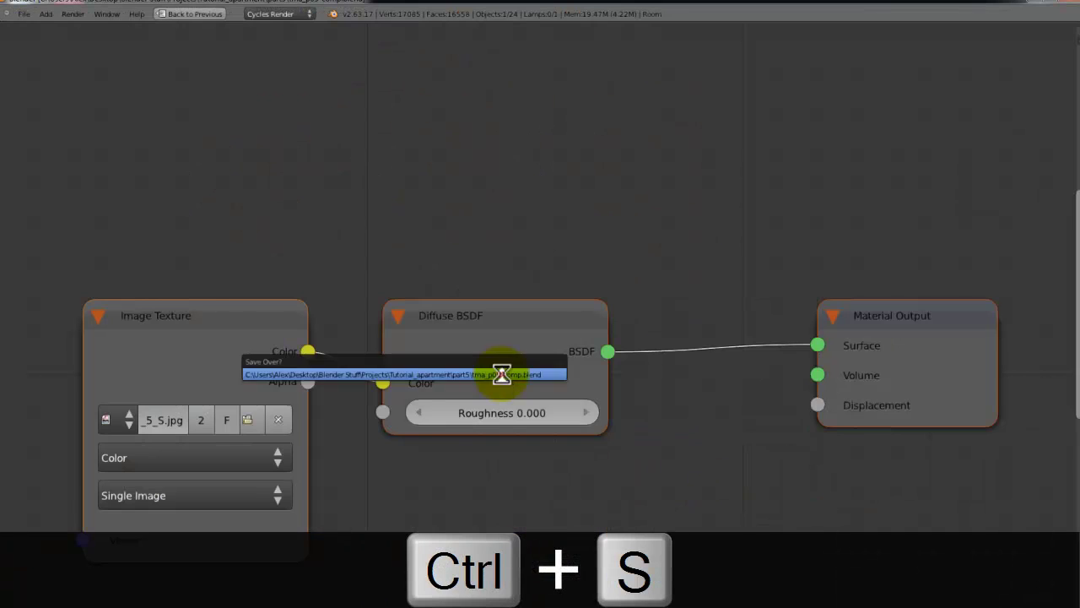
pyautogui.click(500, 372)
# Add a Mix color node below the Diffuse BSDF and connect the Image Texture's Color output to its Color2 input
pyautogui.scroll(-1, 410, 346)
pyautogui.moveTo(506, 438); pyautogui.dragTo(580, 362, button='middle')
pyautogui.hotkey('shift', 'a')
pyautogui.moveTo(577, 338)
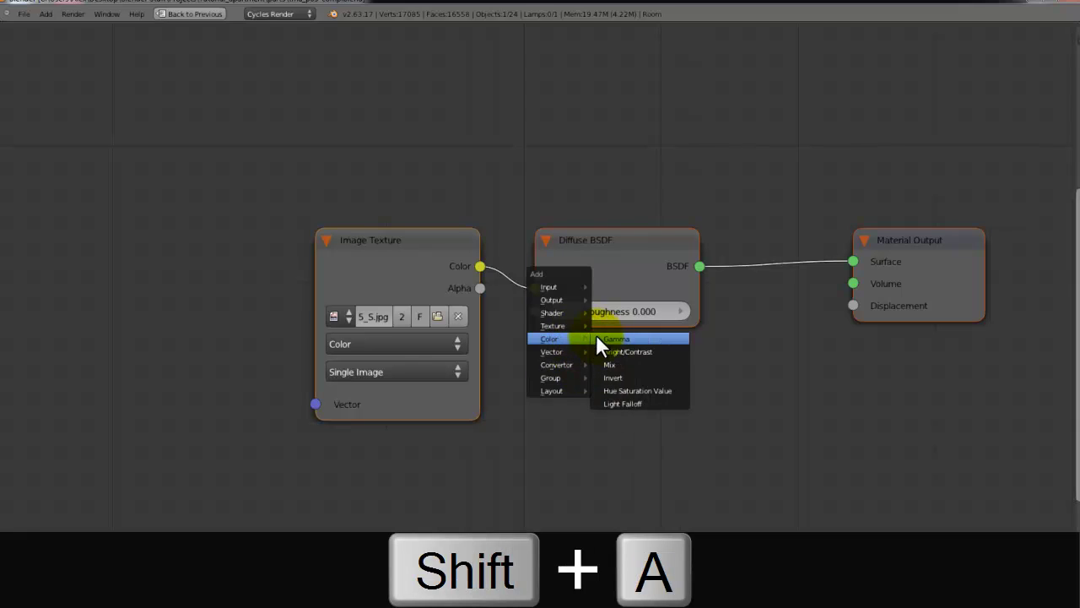
pyautogui.click(614, 363)
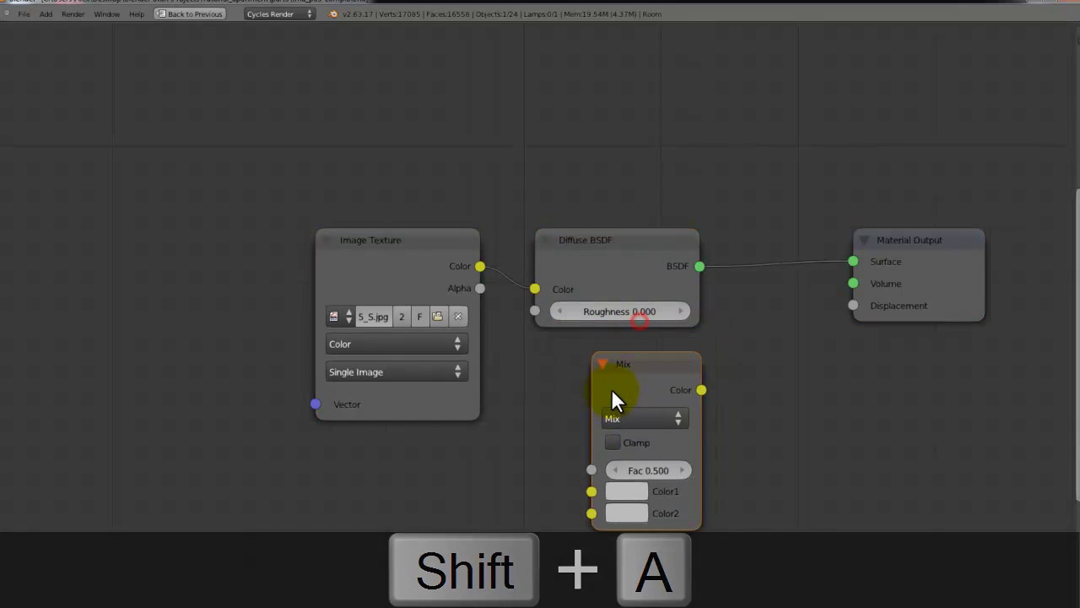
pyautogui.click(561, 384)
pyautogui.moveTo(480, 266); pyautogui.dragTo(492, 275)
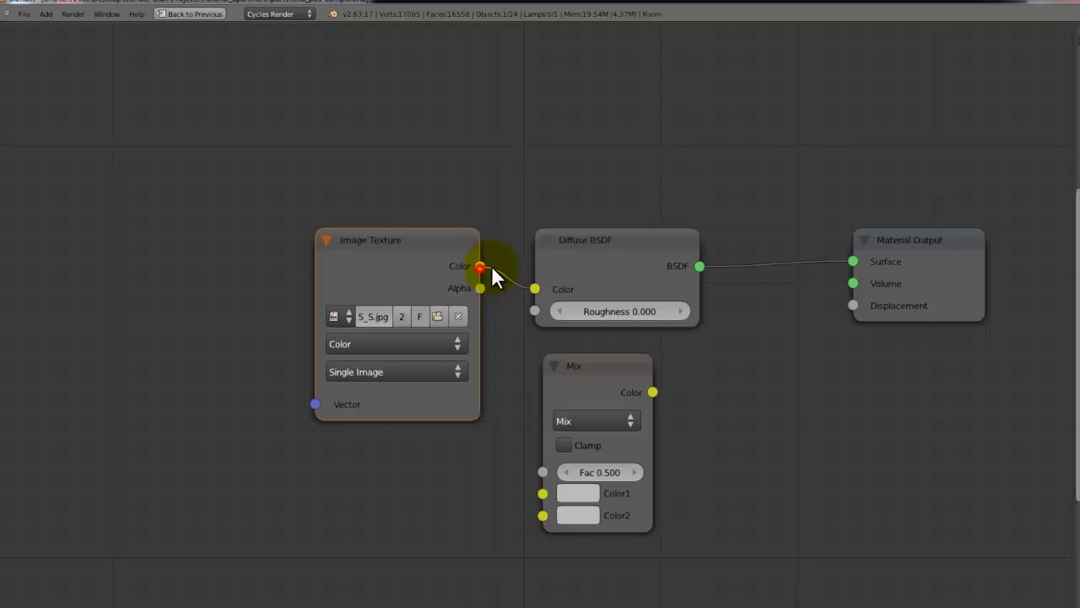
pyautogui.moveTo(521, 521); pyautogui.dragTo(525, 518)
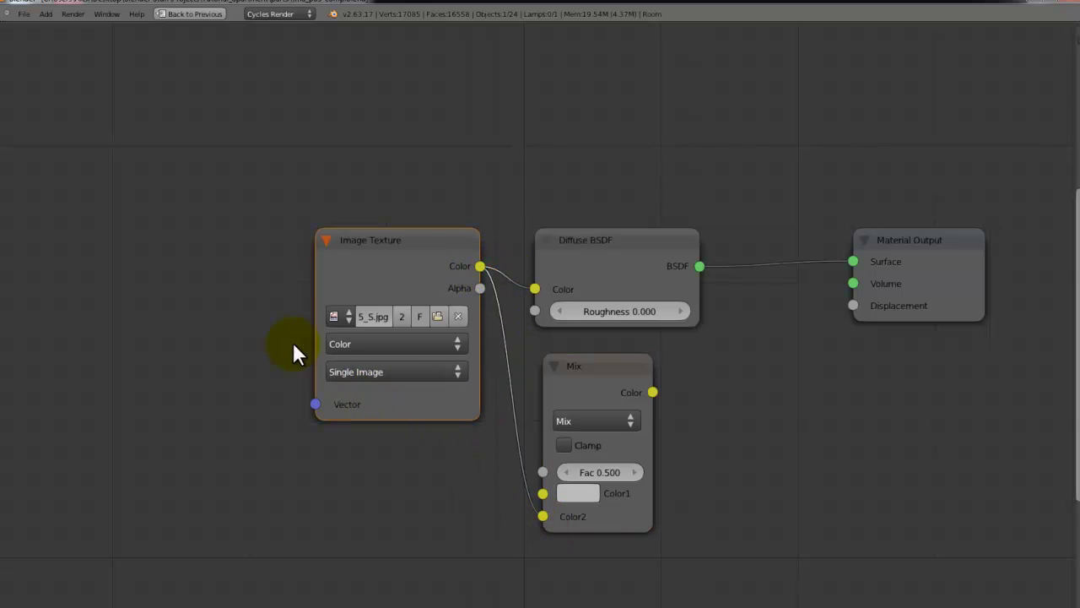
# Add a Texture Coordinate node, connect its UV output to the Image Texture's Vector input, and save the file over the existing one
pyautogui.hotkey('shift', 'a')
pyautogui.moveTo(244, 279)
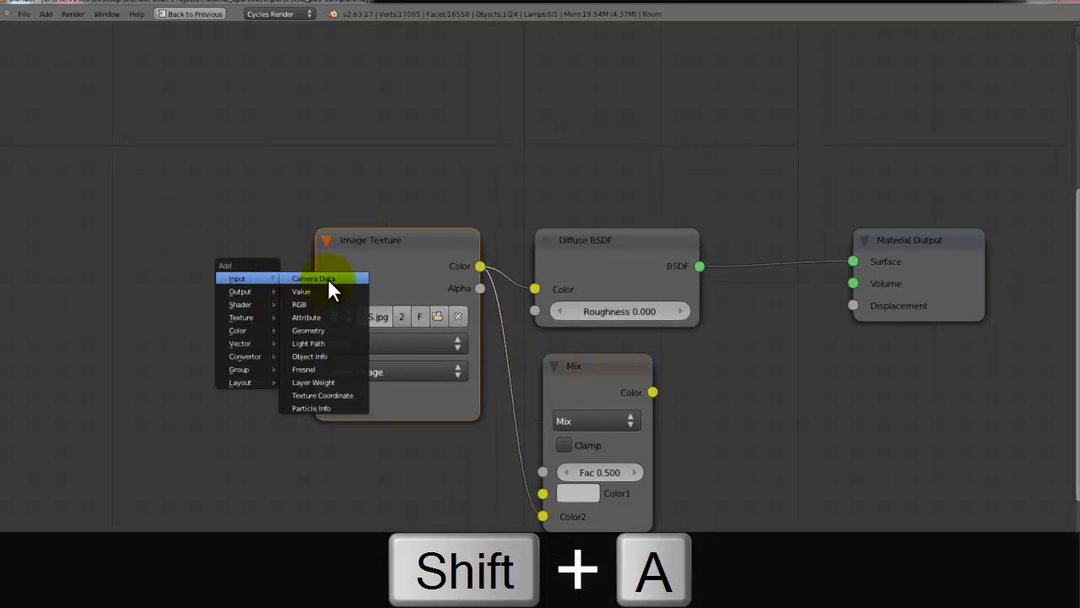
pyautogui.click(329, 395)
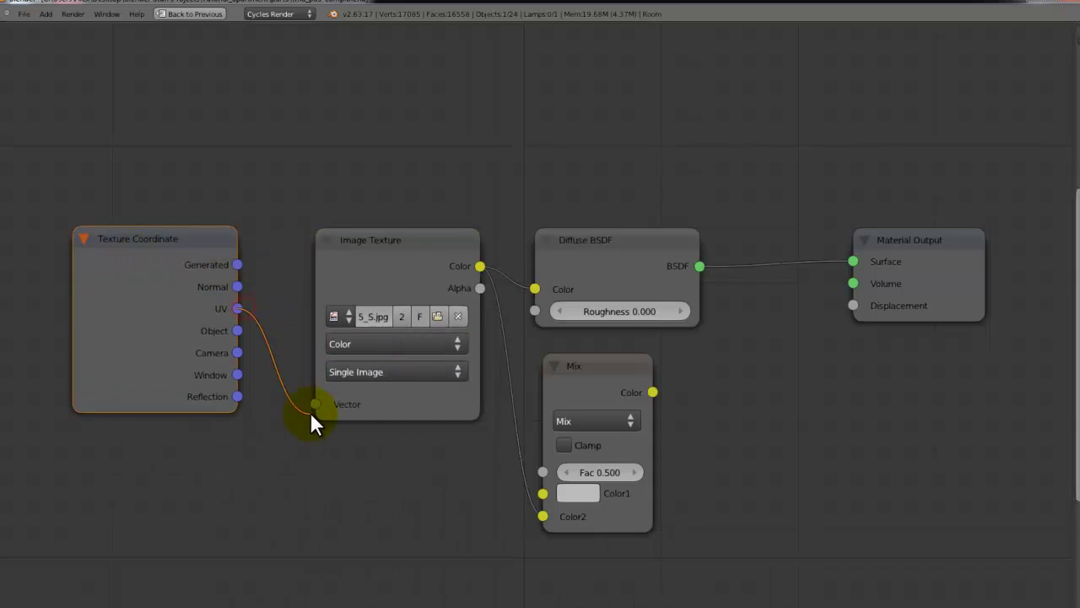
pyautogui.moveTo(319, 405); pyautogui.dragTo(240, 309)
pyautogui.hotkey('ctrl', 's')
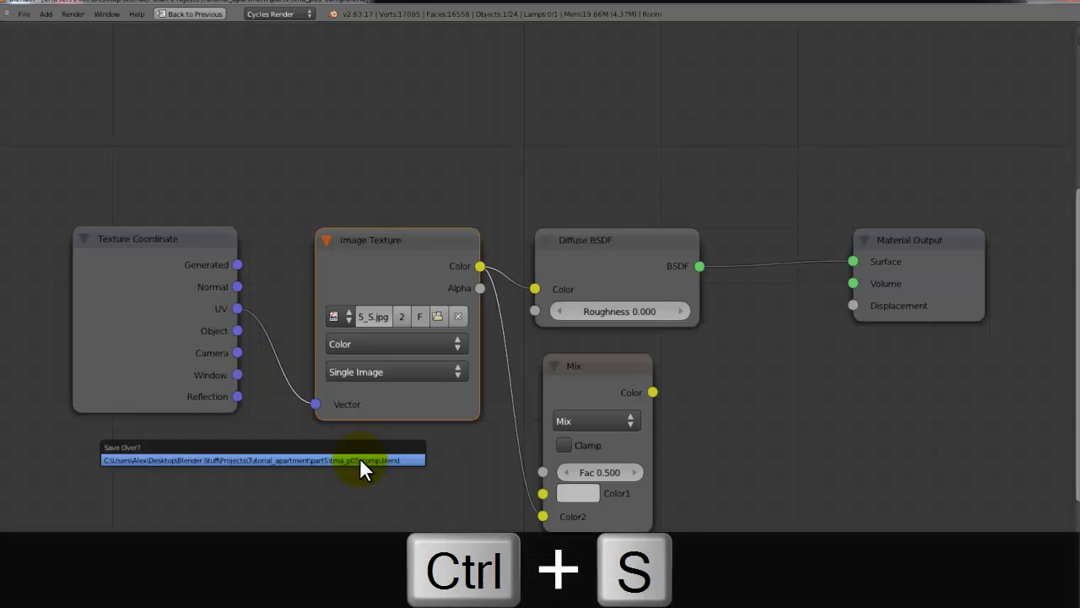
# Change the Mix node's blend mode to Multiply and set its Color1 to pure white
pyautogui.moveTo(410, 454); pyautogui.dragTo(261, 393, button='middle')
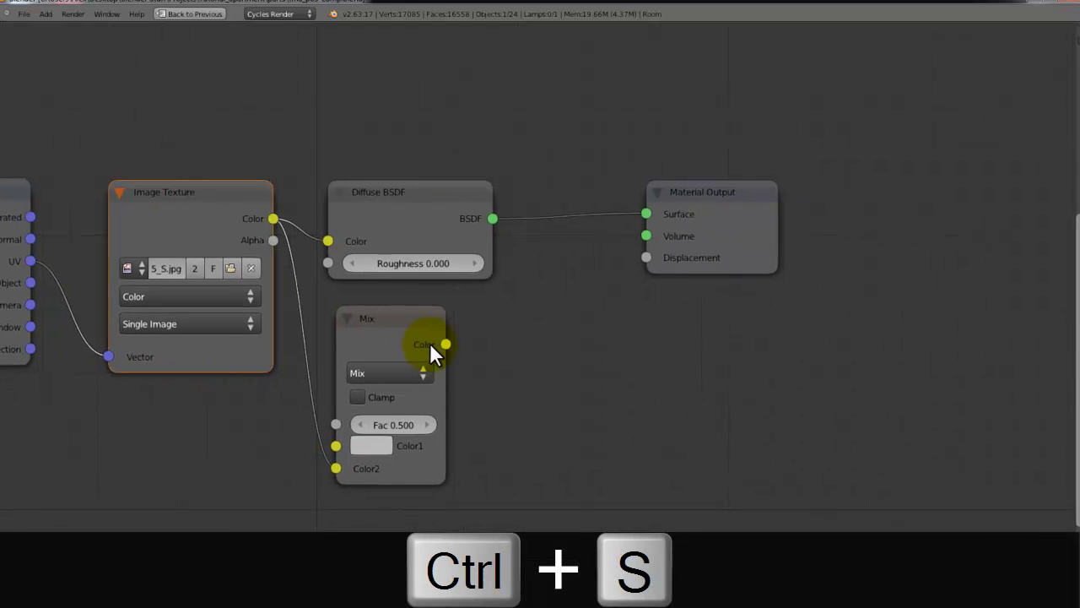
pyautogui.moveTo(71, 259); pyautogui.dragTo(210, 289, button='middle')
pyautogui.moveTo(568, 381); pyautogui.dragTo(428, 378, button='middle')
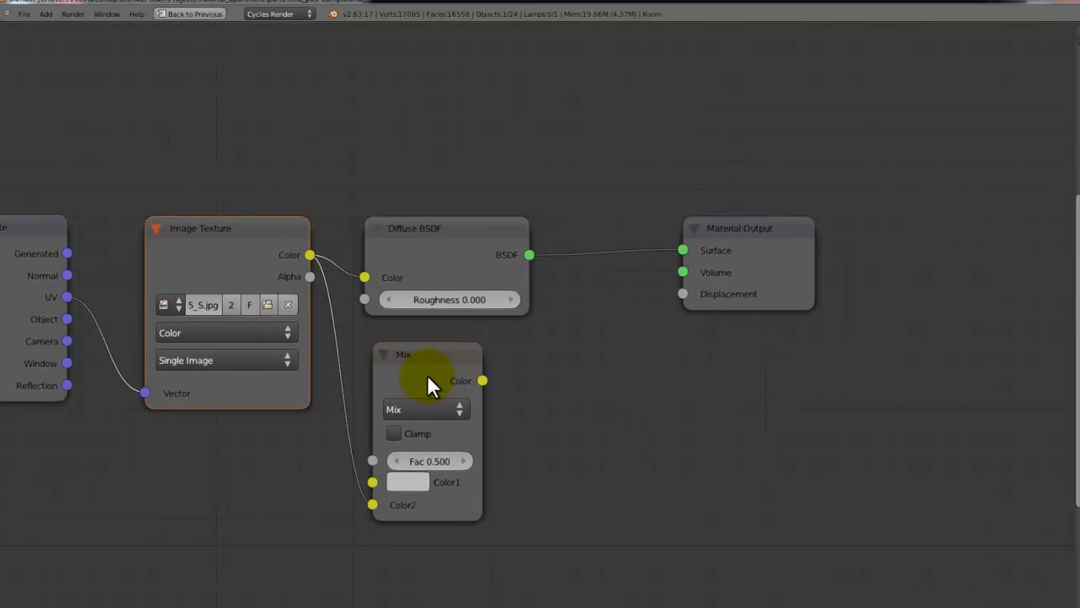
pyautogui.click(422, 408)
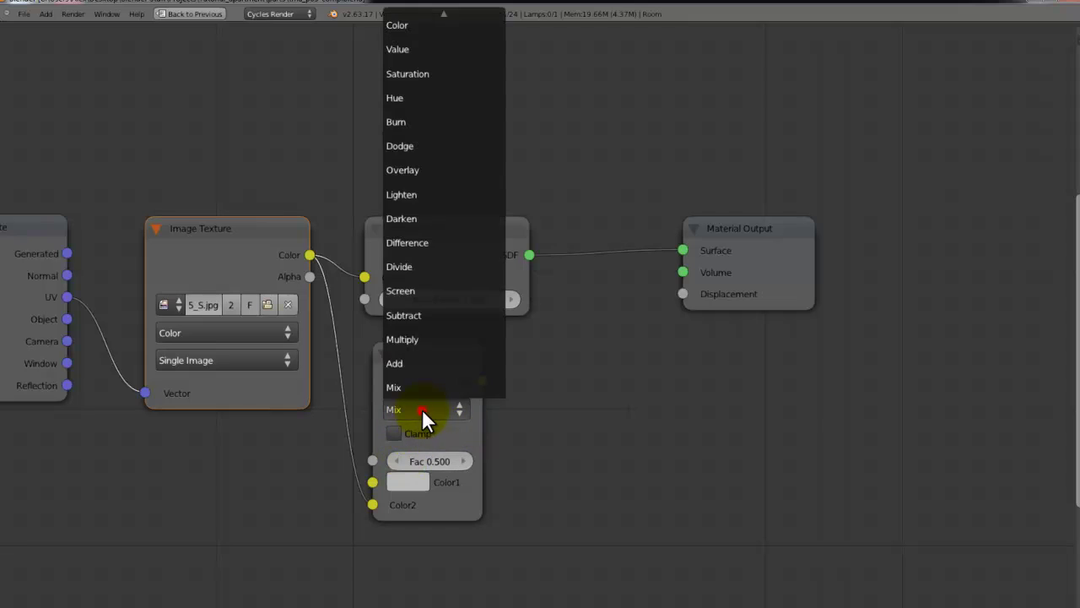
pyautogui.click(423, 338)
pyautogui.click(419, 482)
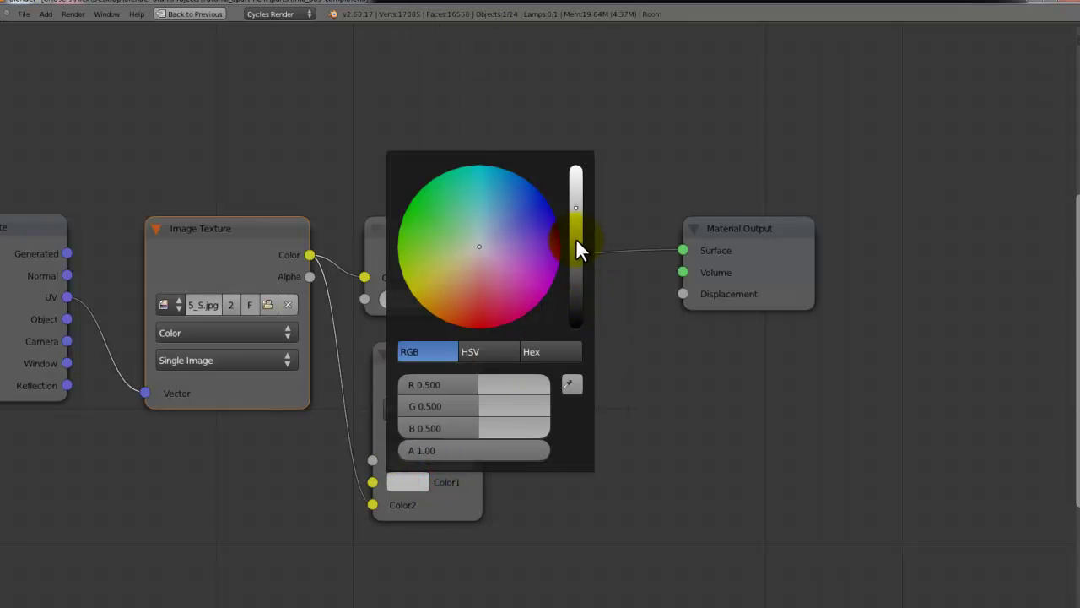
pyautogui.moveTo(576, 238); pyautogui.dragTo(632, 106)
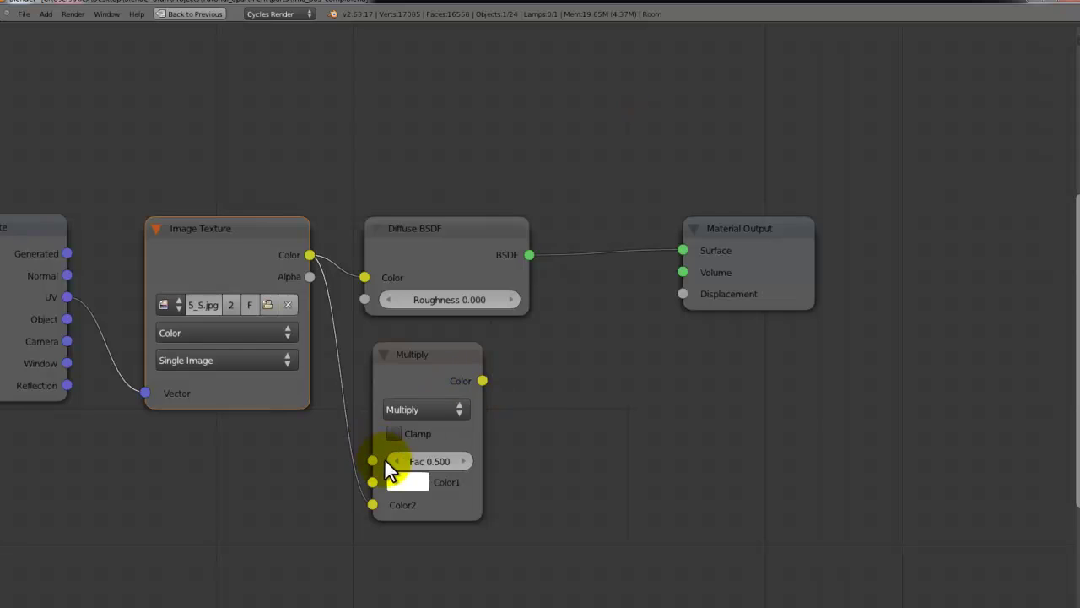
# Lower the Multiply node's Fac to 0.100 and save the file over the existing one
pyautogui.click(395, 460)
pyautogui.click(395, 461)
pyautogui.click(395, 461)
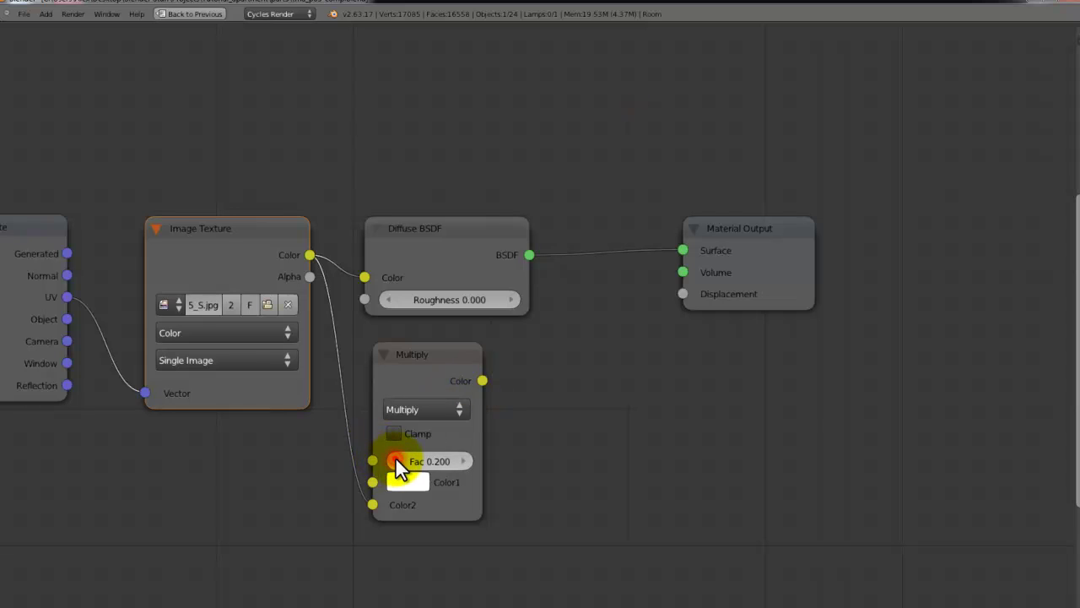
pyautogui.click(464, 461)
pyautogui.hotkey('ctrl', 's')
pyautogui.click(583, 433)
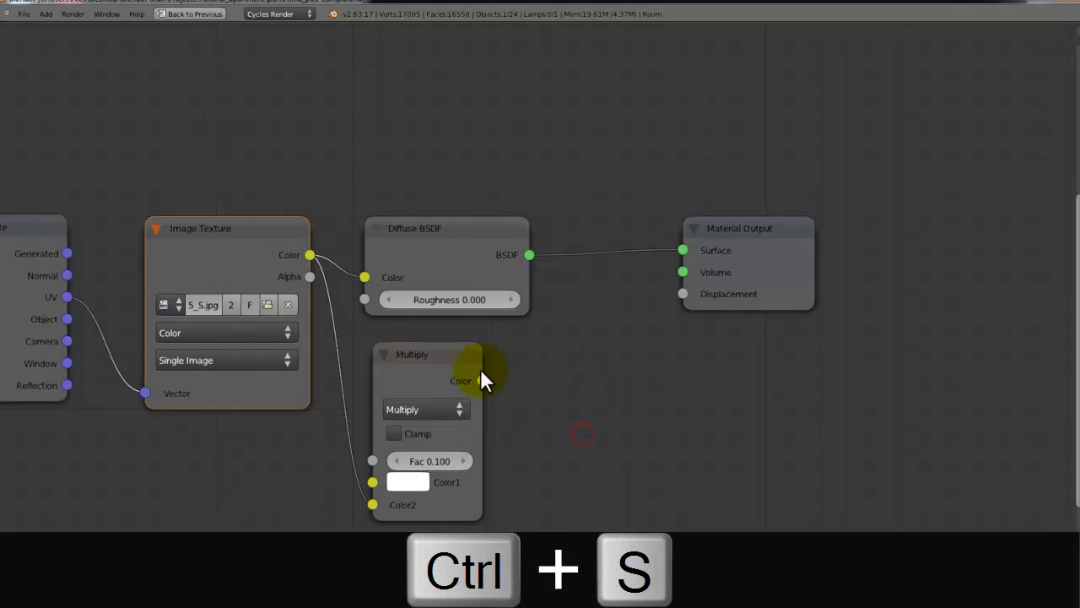
# Connect the Multiply node's Color output to the Material Output's Displacement, then save and preview the room rendered in the restored layout
pyautogui.moveTo(515, 378); pyautogui.dragTo(692, 314)
pyautogui.hotkey('shift', 'space')
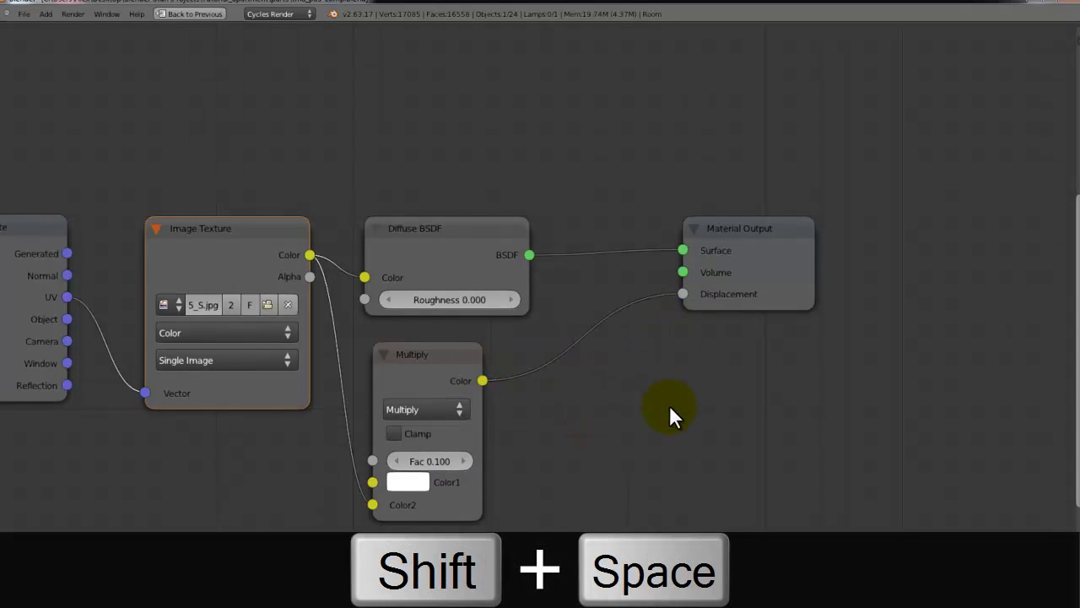
pyautogui.hotkey('ctrl', 's')
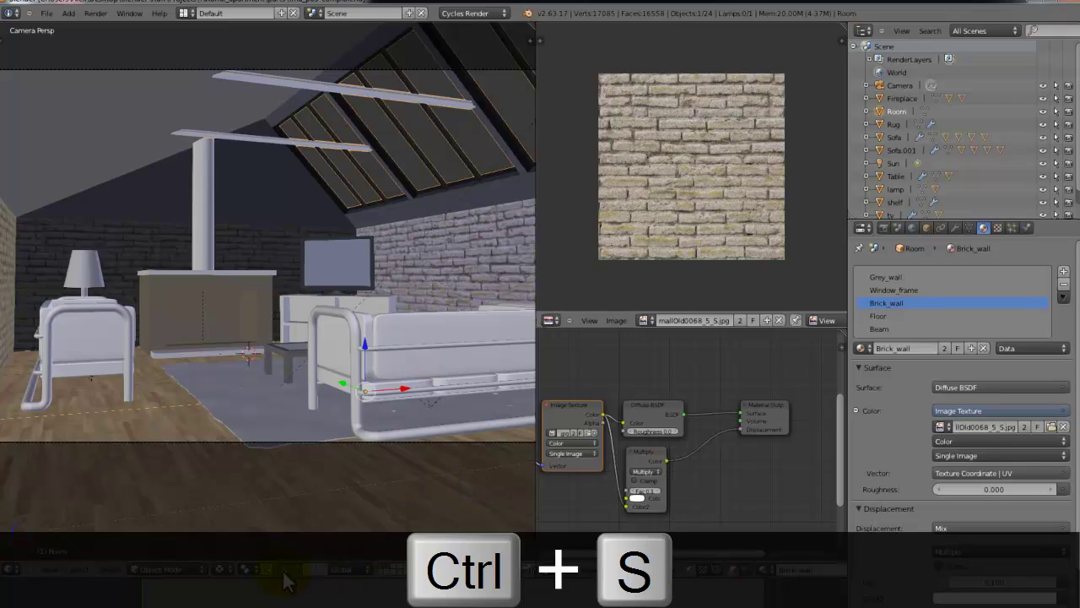
pyautogui.click(225, 570)
pyautogui.click(237, 486)
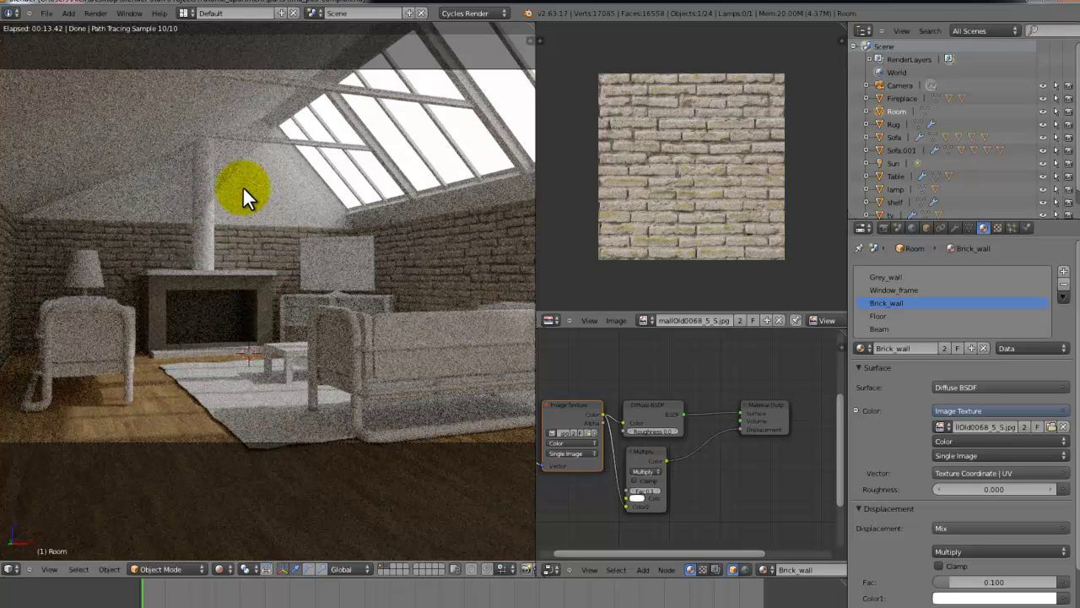
# Darken the Grey_wall material's diffuse color to a neutral grey of 0.528 in R, G and B
pyautogui.click(895, 276)
pyautogui.click(962, 410)
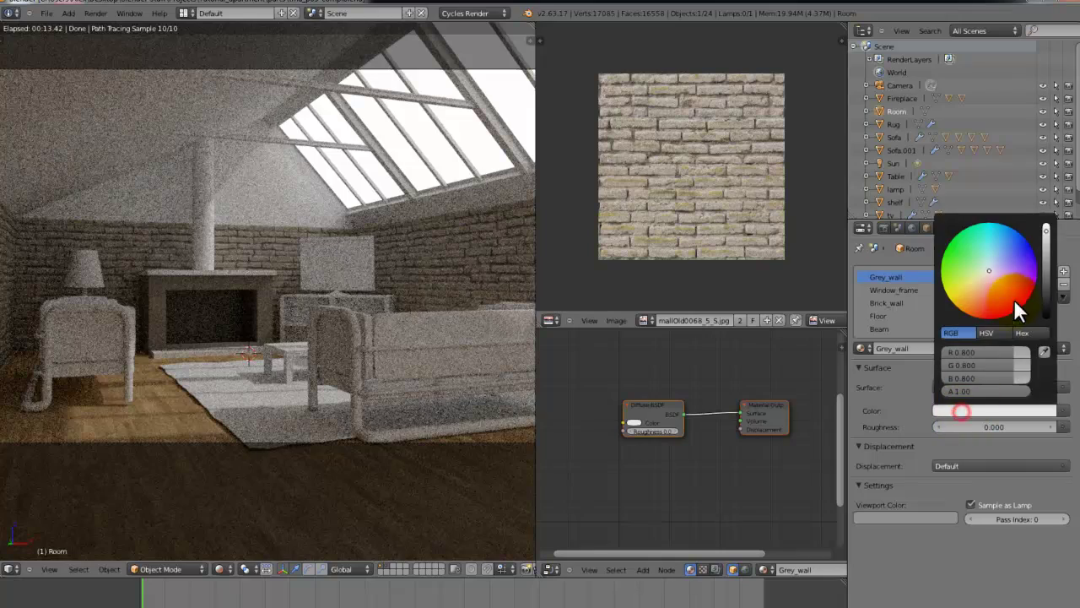
pyautogui.click(1046, 257)
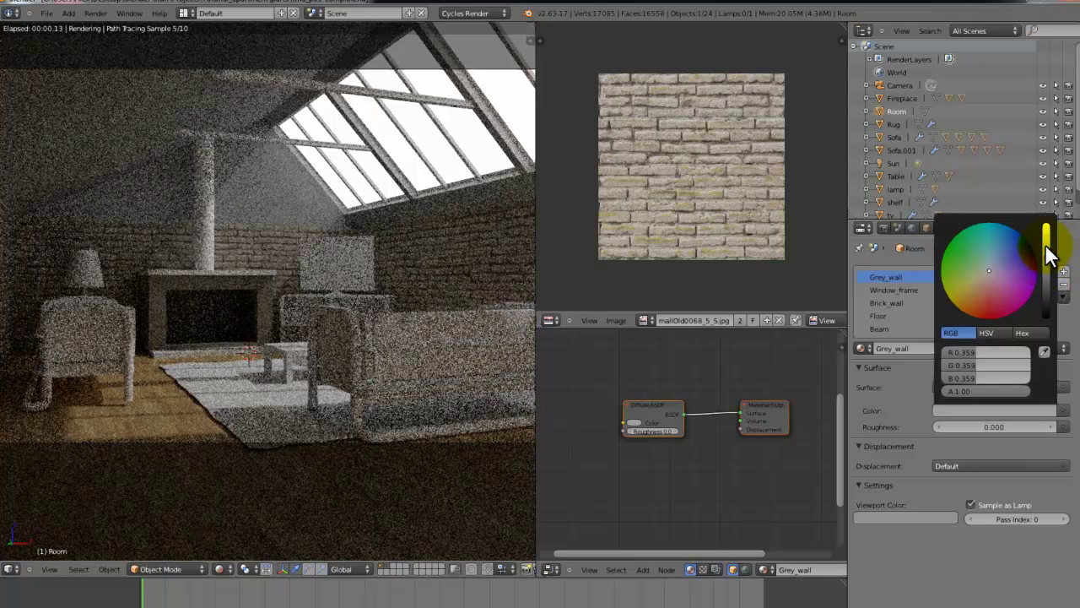
pyautogui.moveTo(1048, 255); pyautogui.dragTo(1047, 239)
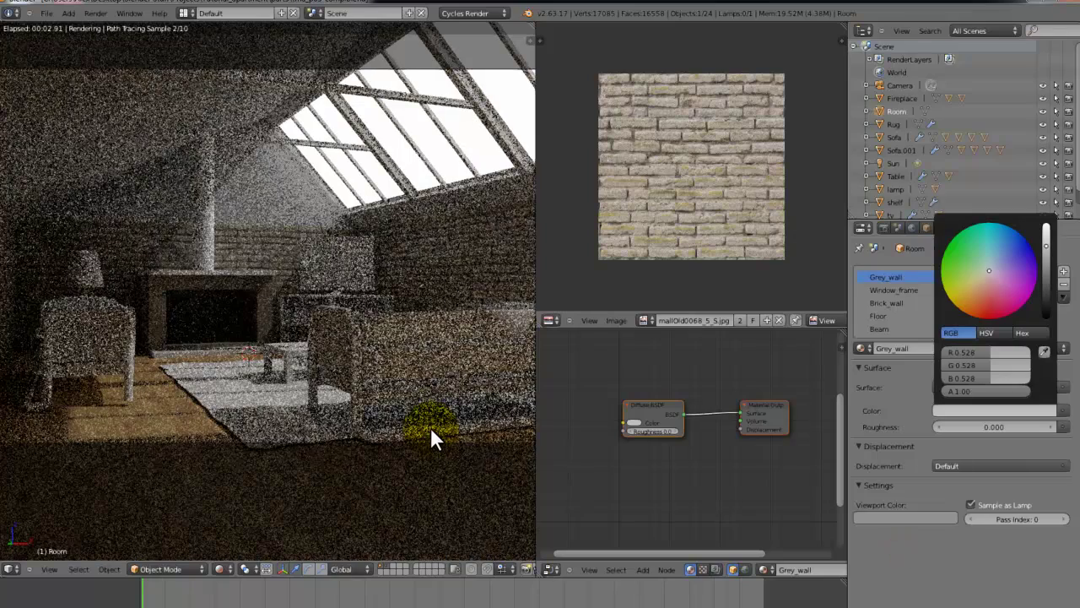
pyautogui.click(430, 427)
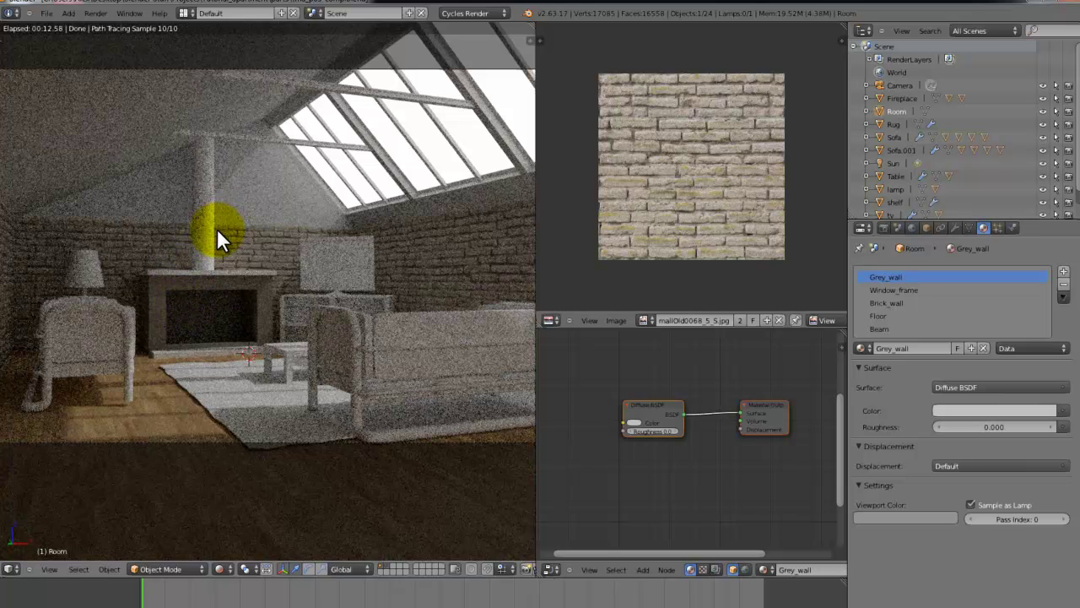
# Leave the rendered preview, select the Sun lamp in front view, and set its emission strength to 5
pyautogui.hotkey('shift', 'z')
pyautogui.press('KP_1')
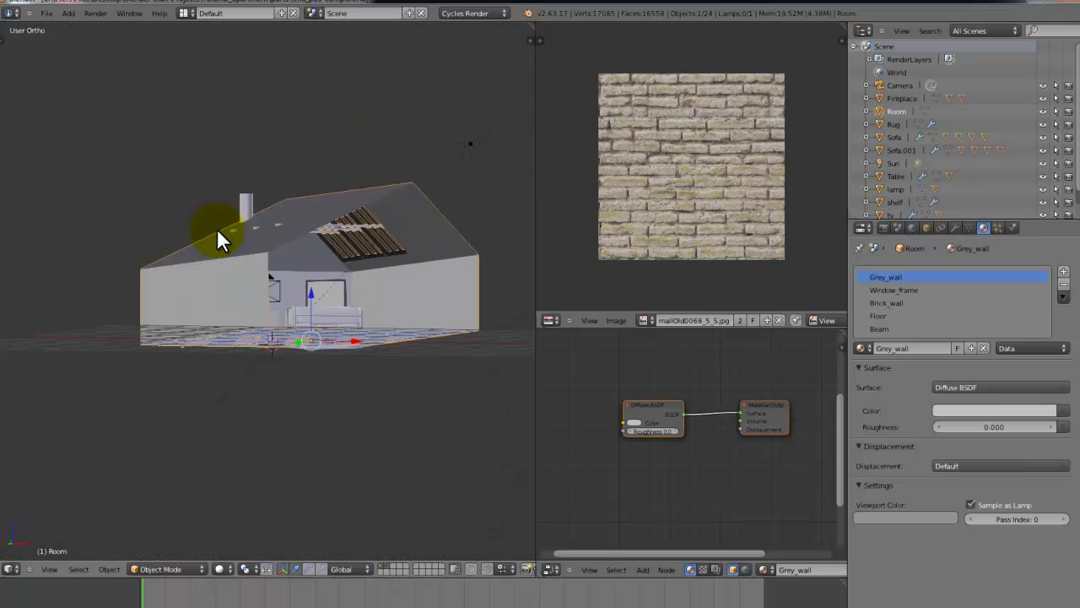
pyautogui.rightClick(384, 135)
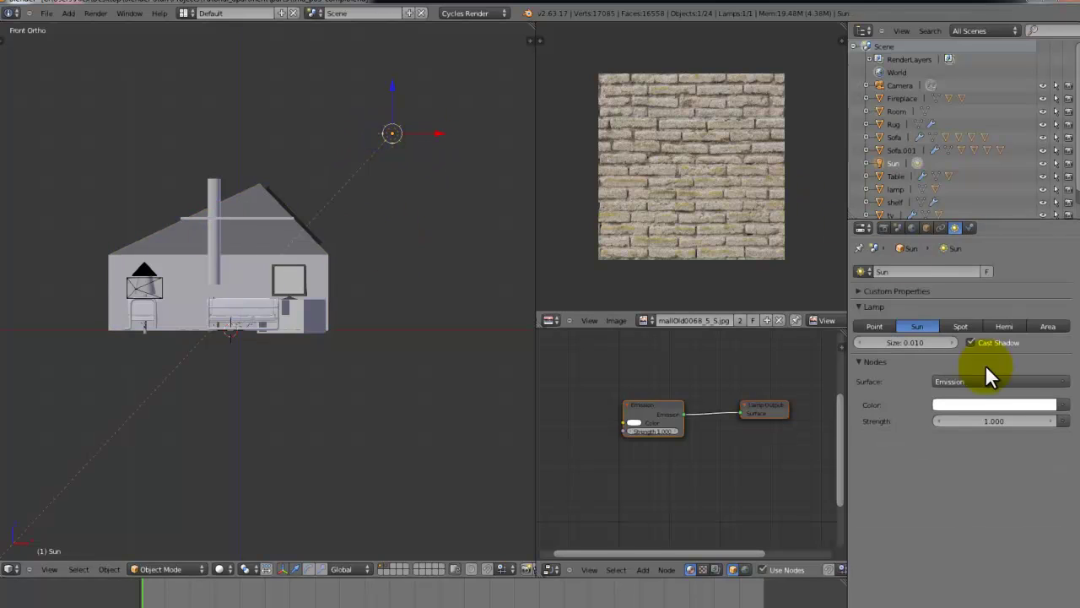
pyautogui.click(991, 425)
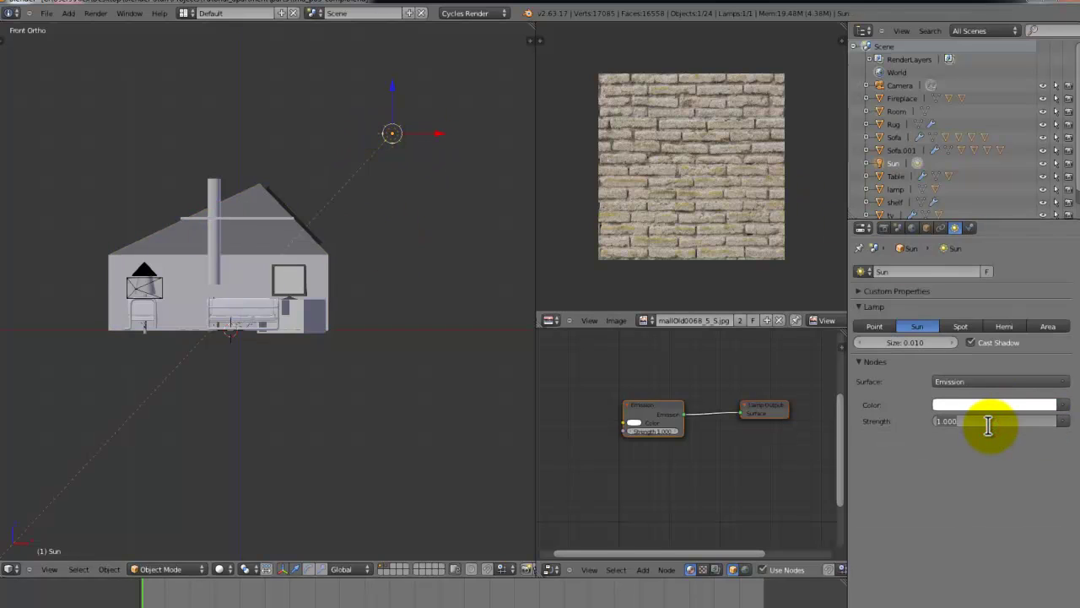
pyautogui.doubleClick(989, 424)
pyautogui.click(993, 425)
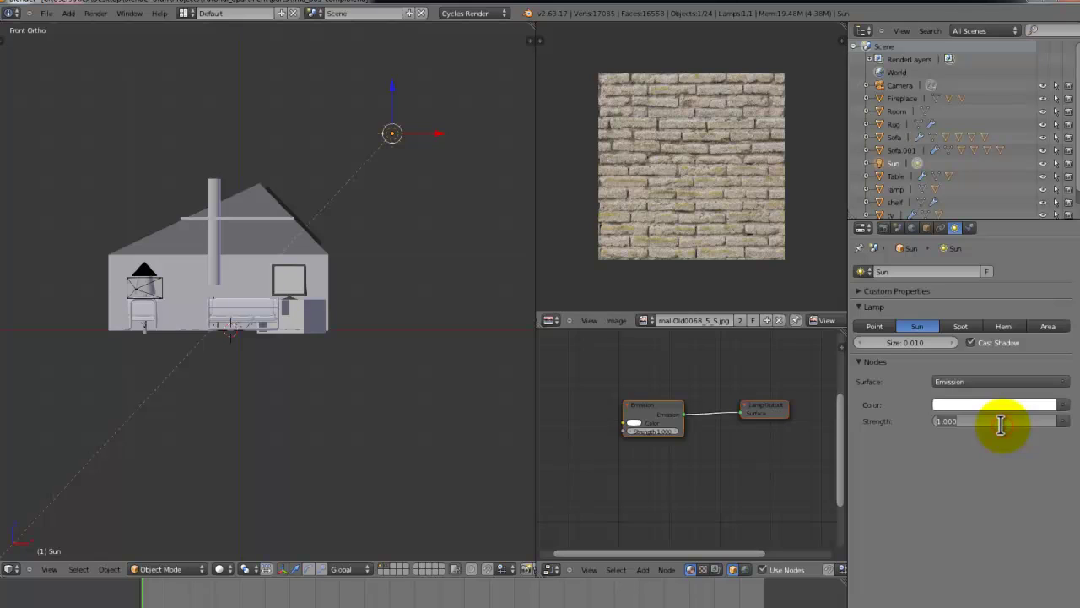
pyautogui.write('5')
pyautogui.press('Return')
# Tint the Sun lamp's emission color a pale, warm yellow-orange
pyautogui.click(996, 407)
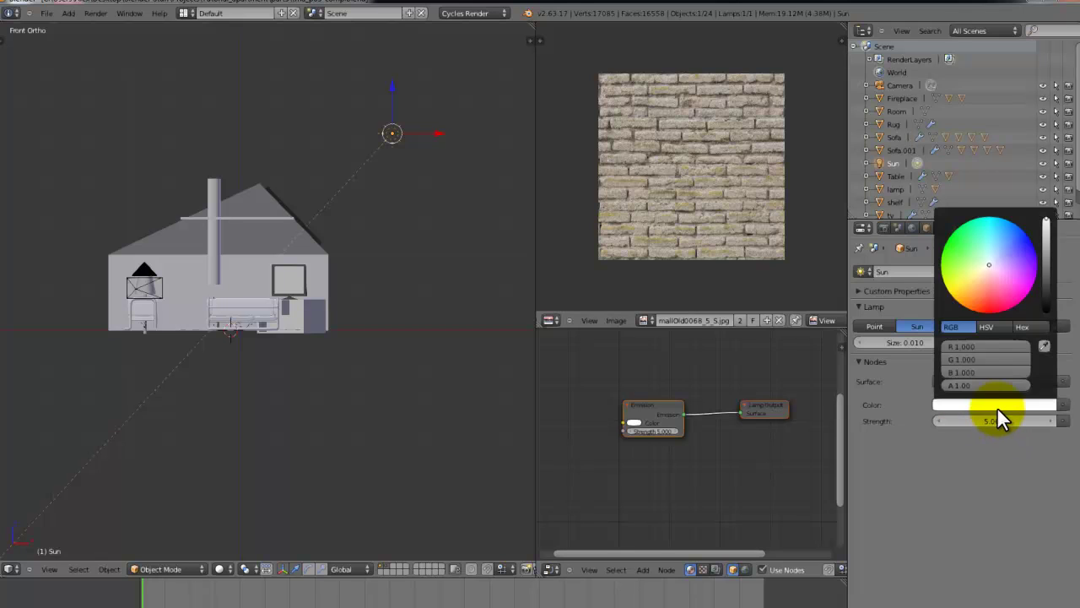
pyautogui.click(982, 273)
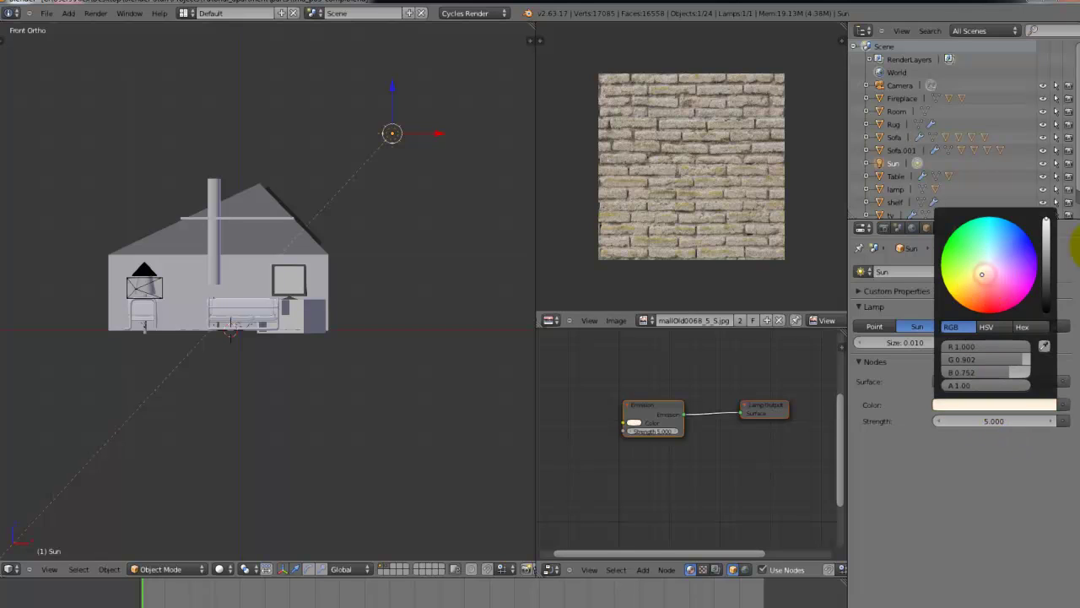
pyautogui.moveTo(969, 288)
pyautogui.mouseDown()
pyautogui.moveTo(968, 300)
pyautogui.moveTo(983, 273)
pyautogui.mouseUp()
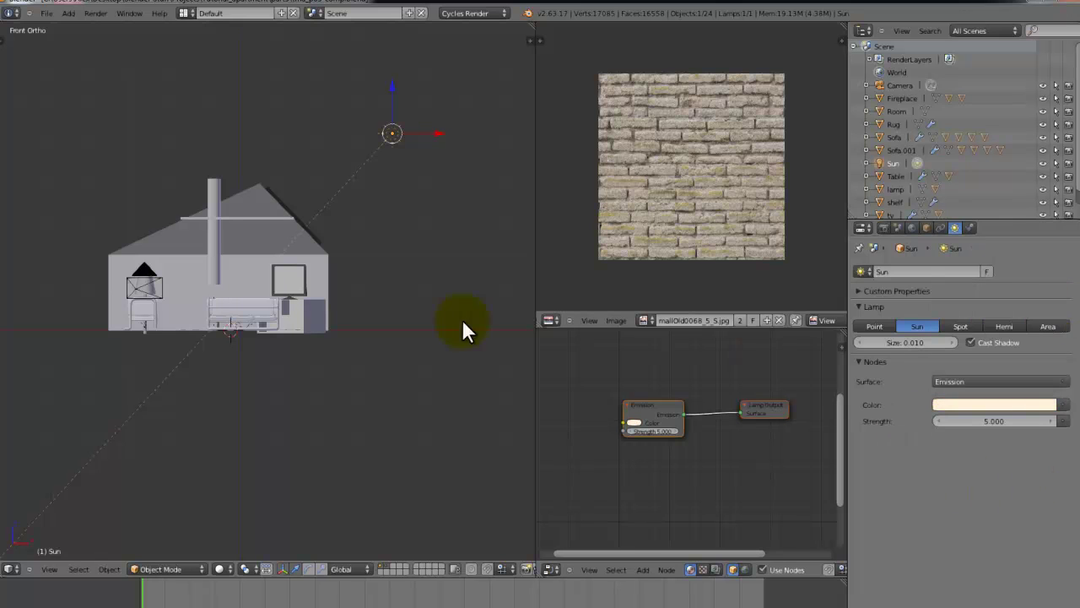
# Return to the camera view, save the file over the existing one, and preview the room with rendered shading
pyautogui.moveTo(232, 274); pyautogui.dragTo(231, 274, button='middle')
pyautogui.press('KP_0')
pyautogui.hotkey('ctrl', 's')
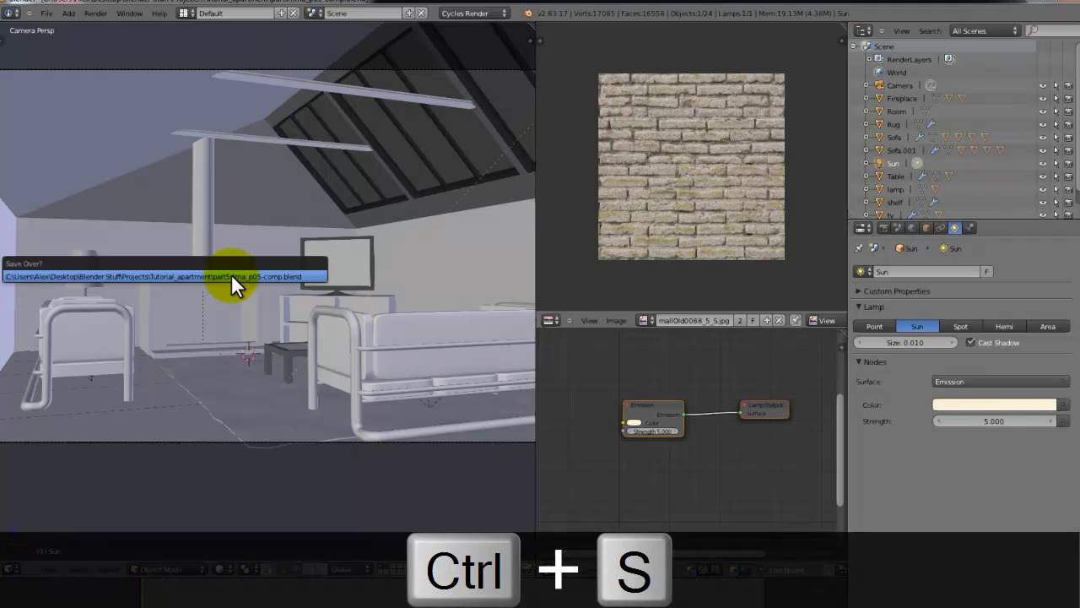
pyautogui.click(231, 273)
pyautogui.click(222, 568)
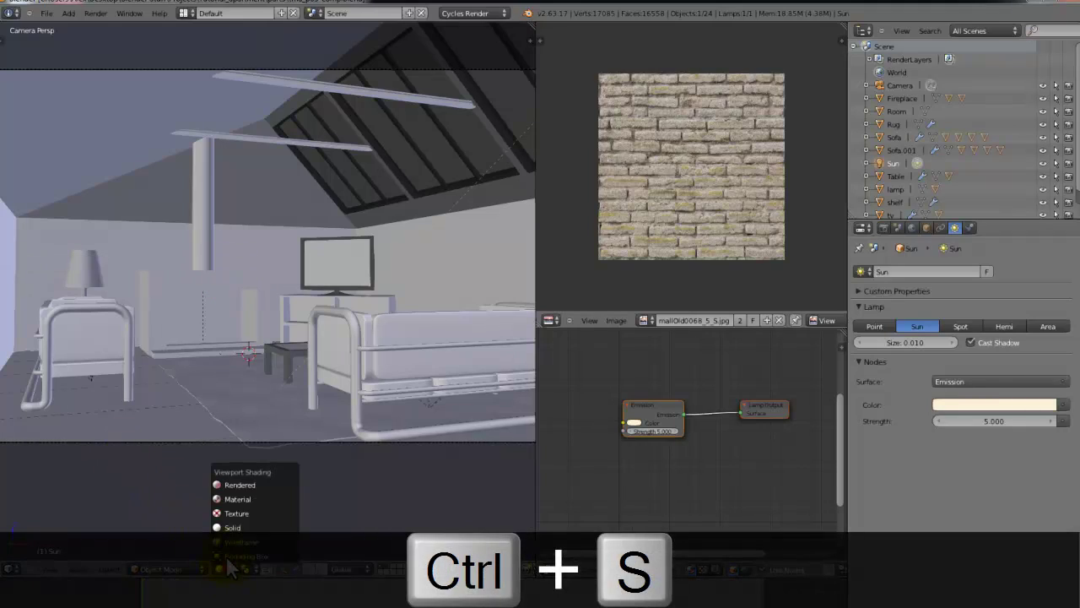
pyautogui.click(247, 429)
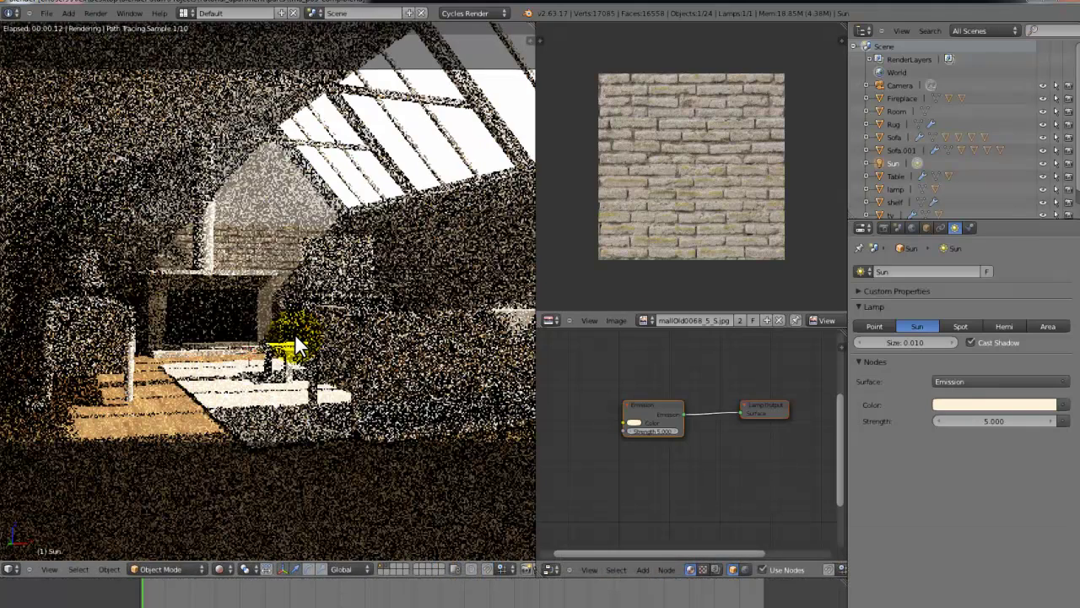
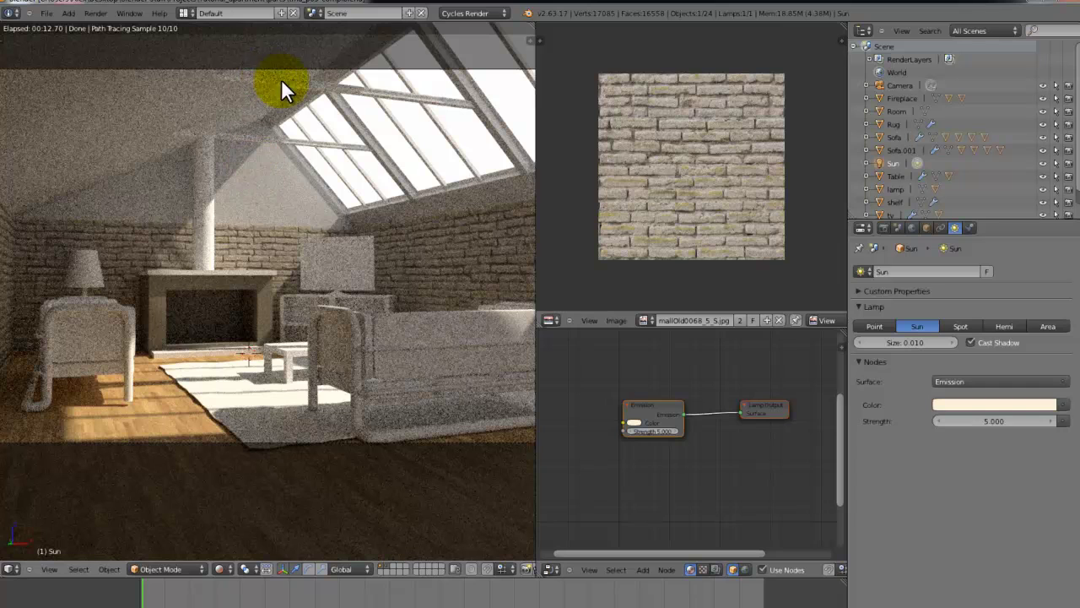
# Select the Room object and set its Window_frame material's diffuse color to a near-black grey
pyautogui.rightClick(378, 179)
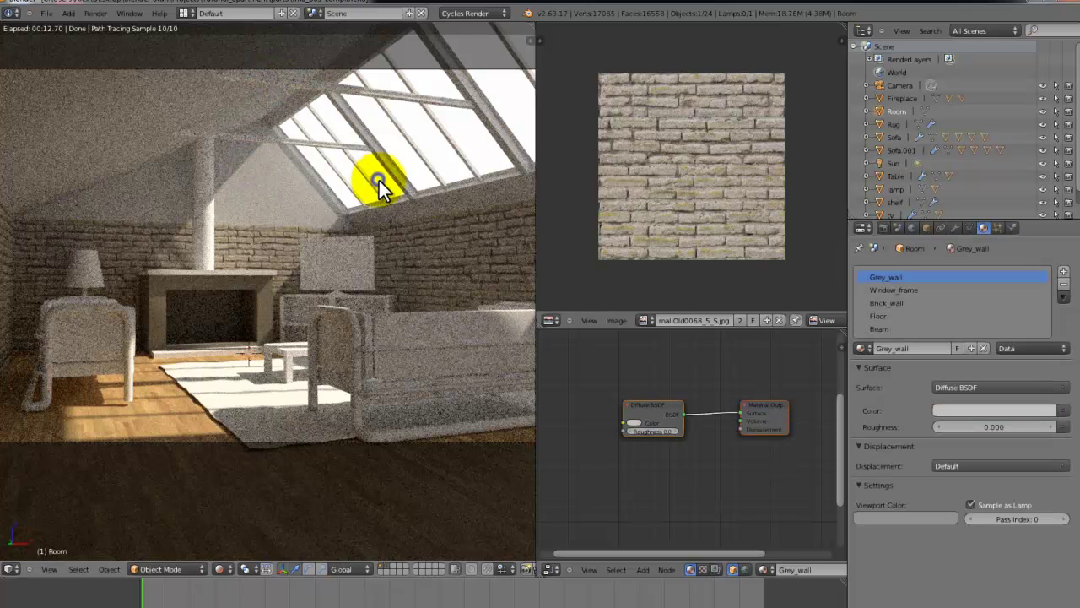
pyautogui.click(903, 290)
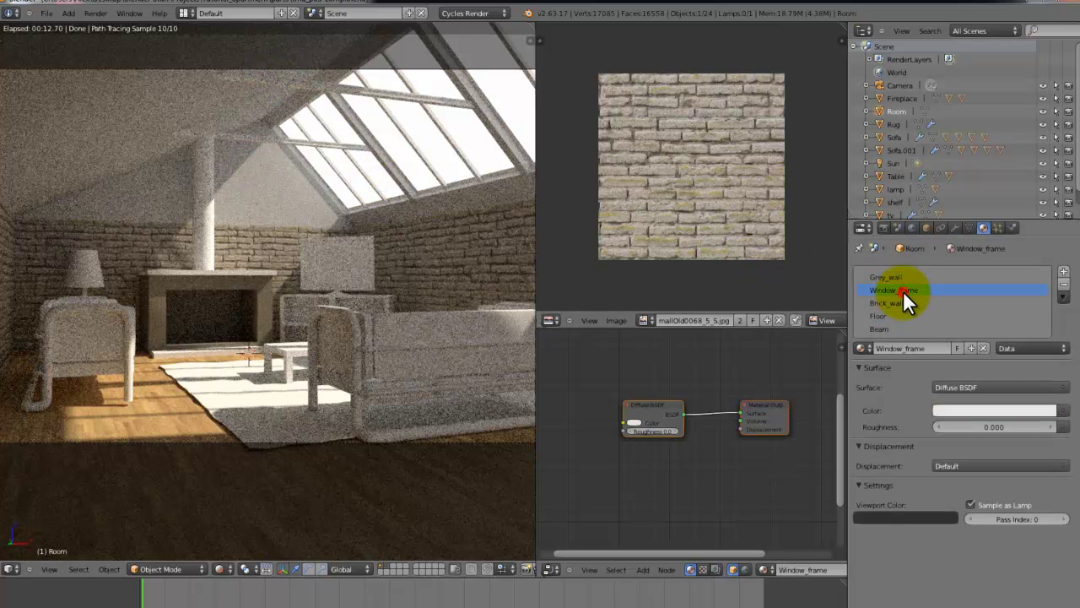
pyautogui.click(972, 411)
pyautogui.moveTo(1040, 318); pyautogui.dragTo(1049, 332)
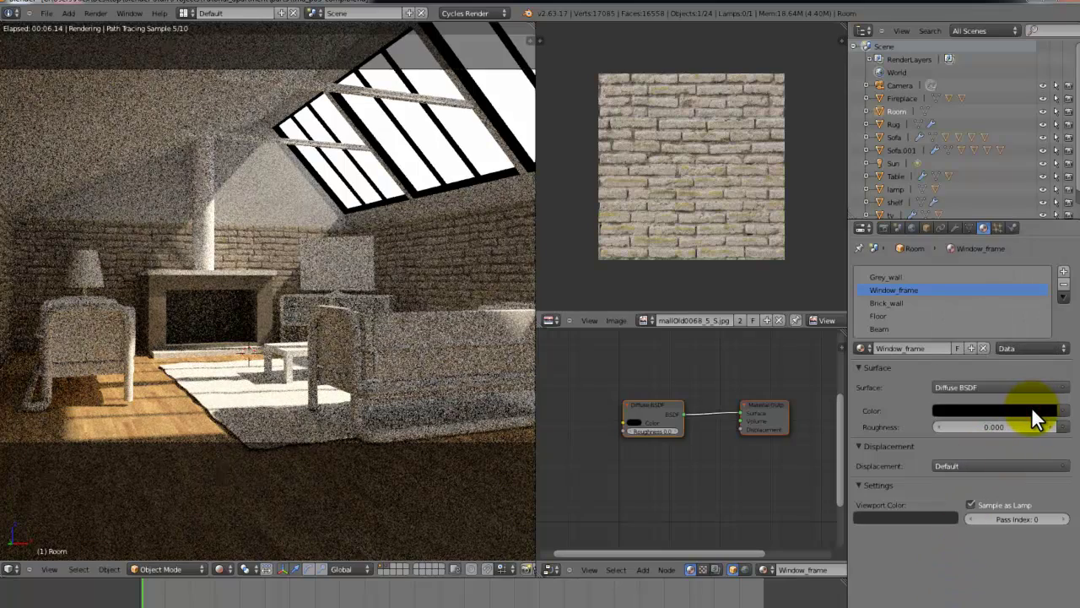
pyautogui.click(1031, 410)
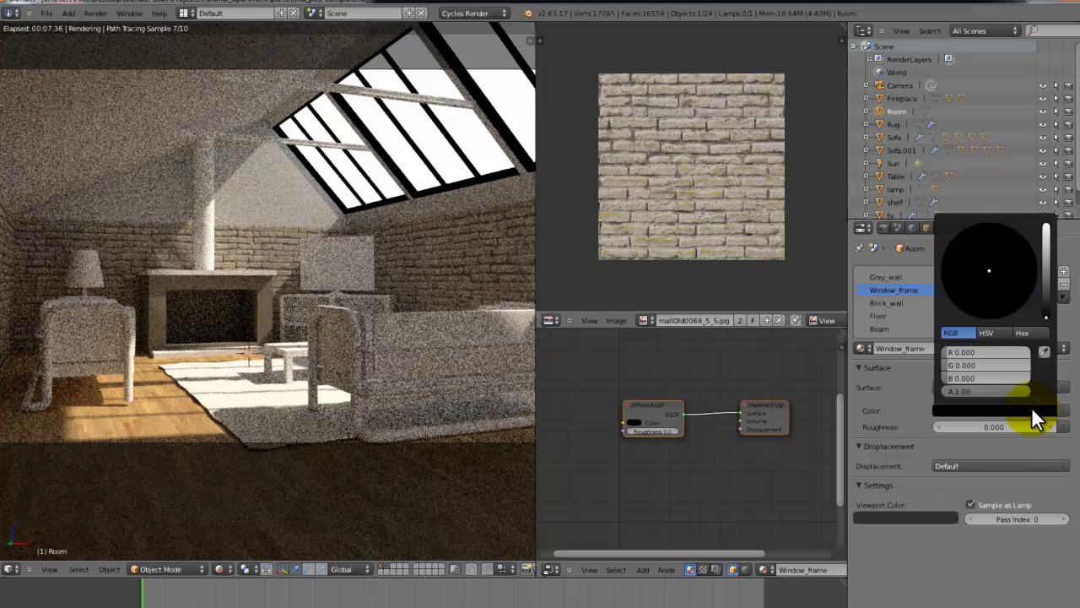
pyautogui.click(1044, 312)
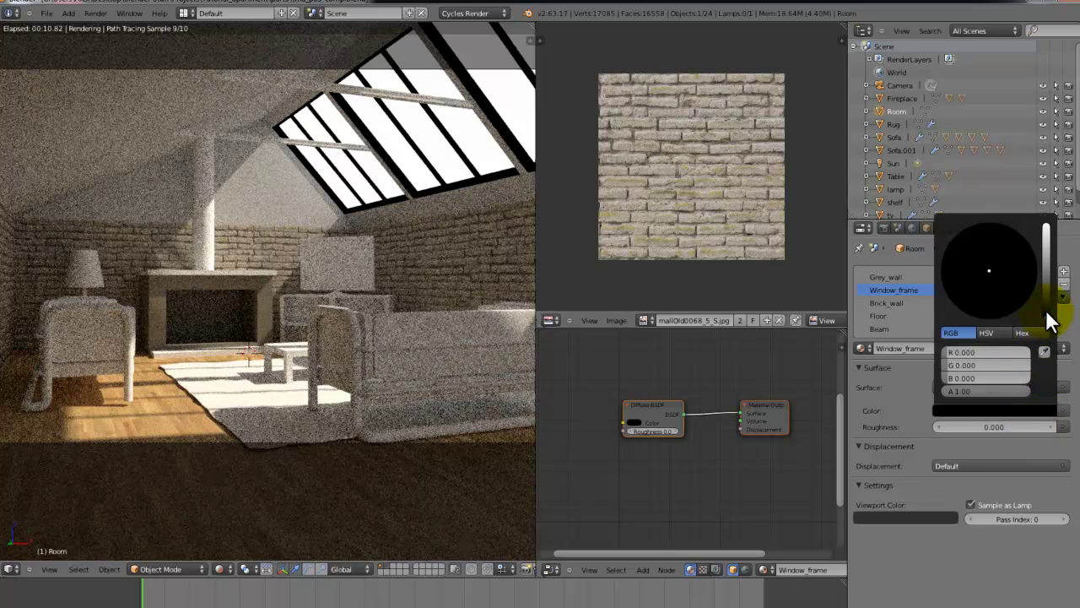
pyautogui.click(1047, 310)
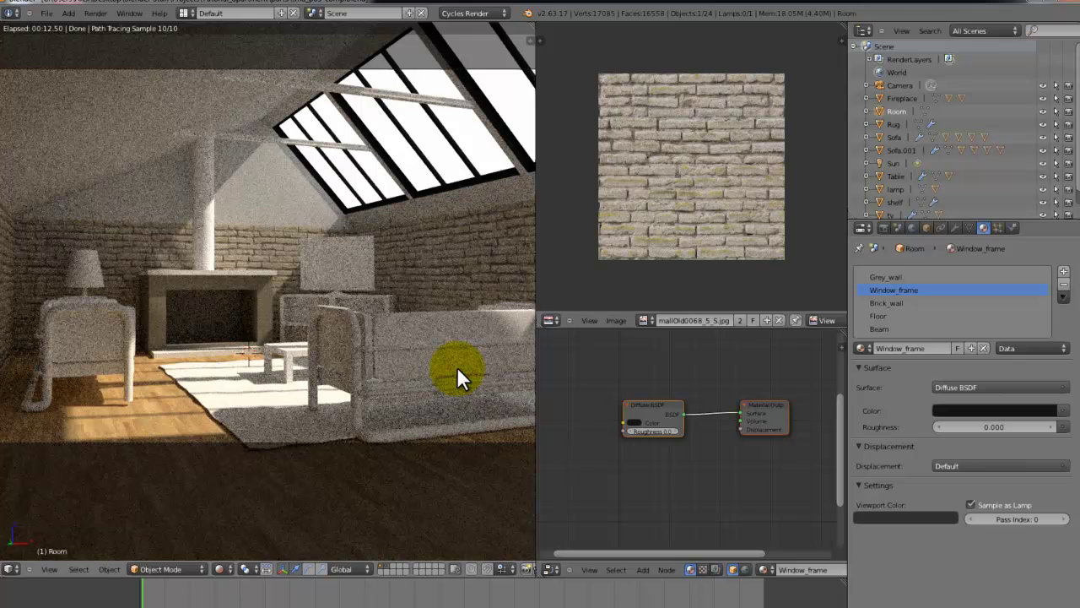
pyautogui.press('F10')
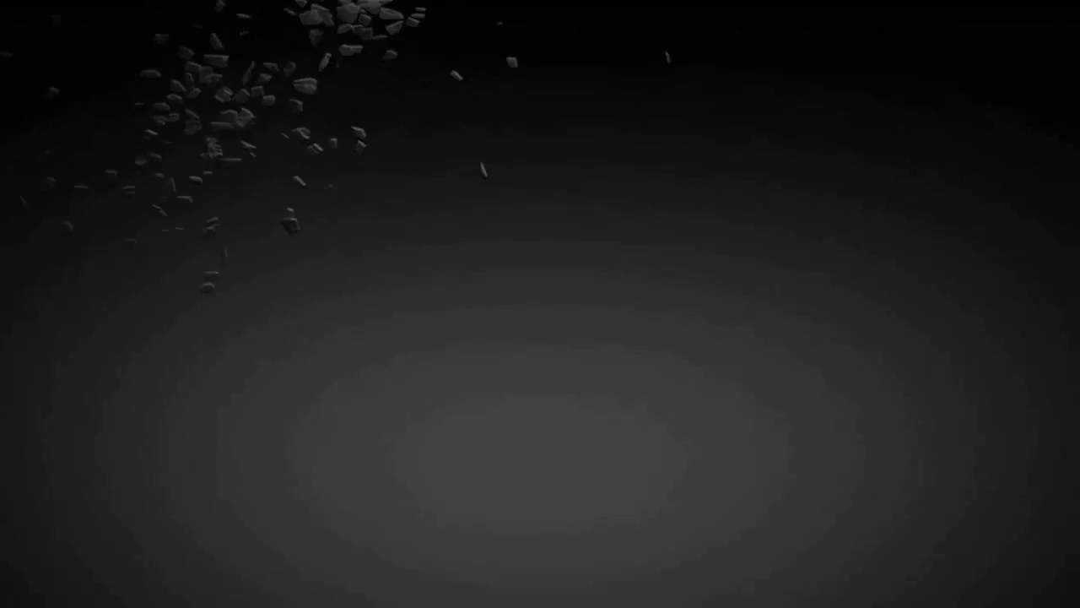